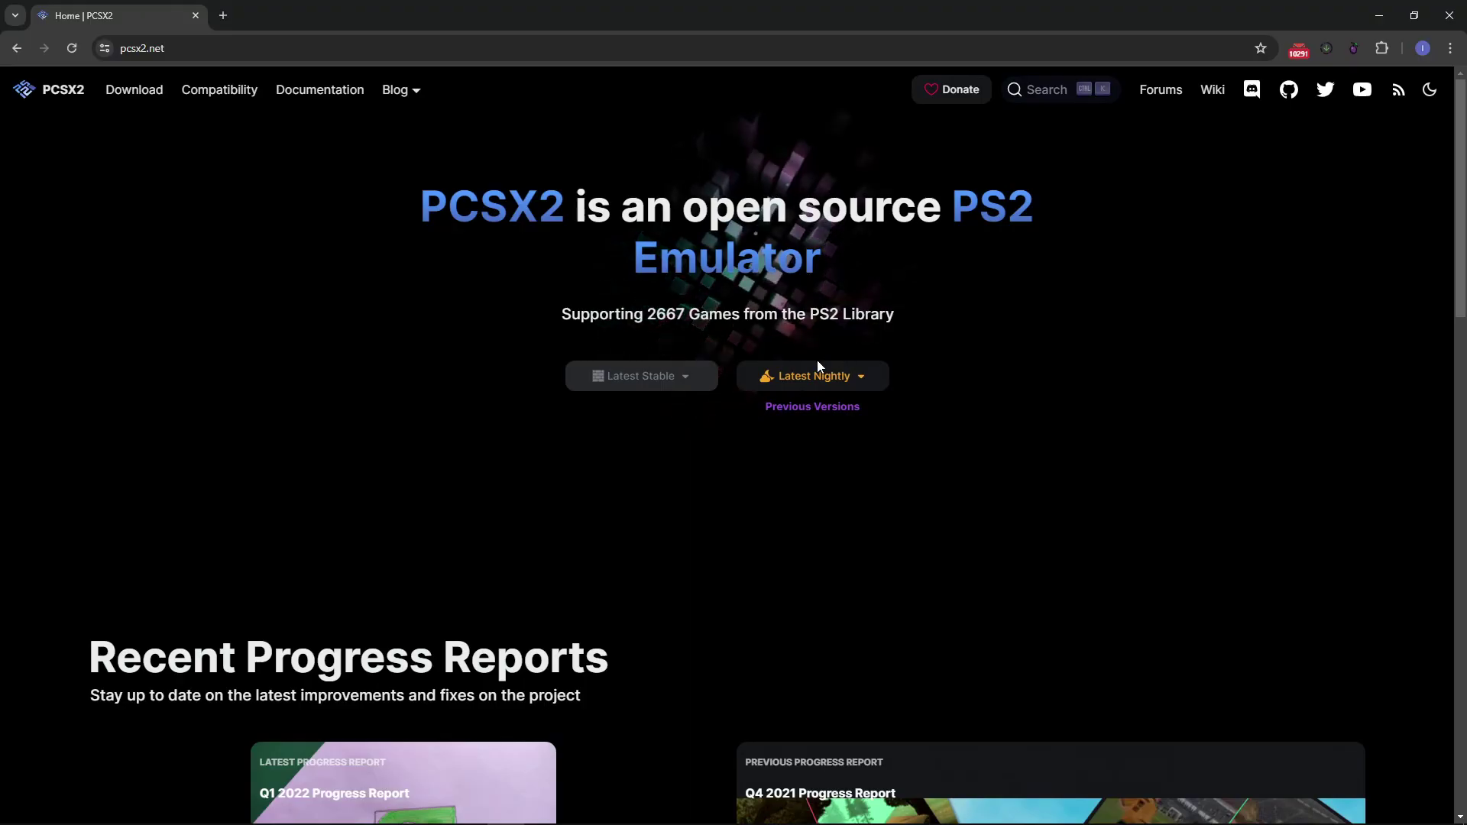
Open the download options for the latest nightly build of PCSX2.
click(823, 383)
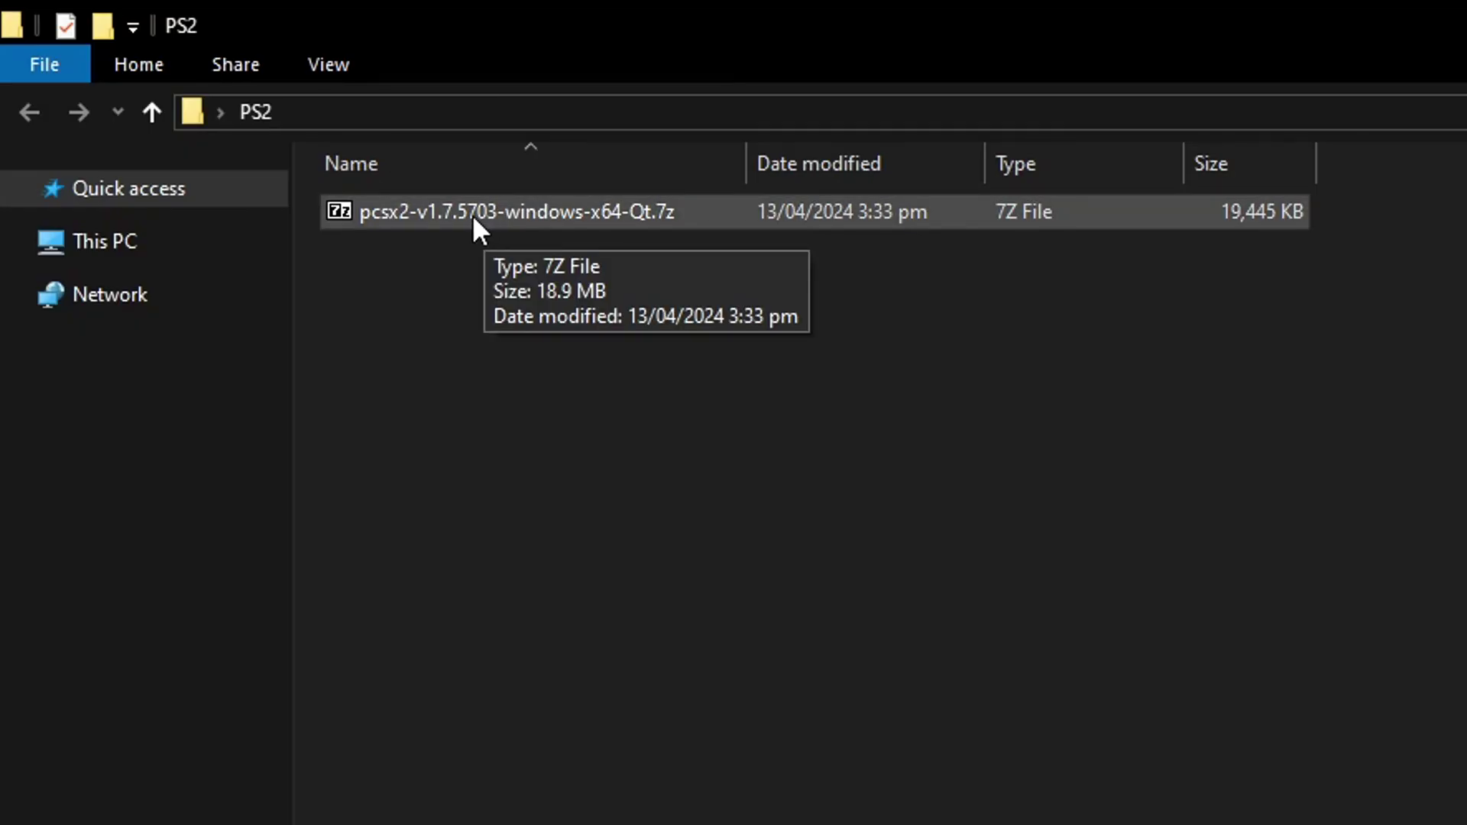
Extract all contents of pcsx2-v1.7.5703-windows-x64-Qt.7z into the PS2 folder and delete the archive.
click(463, 213)
click(488, 246)
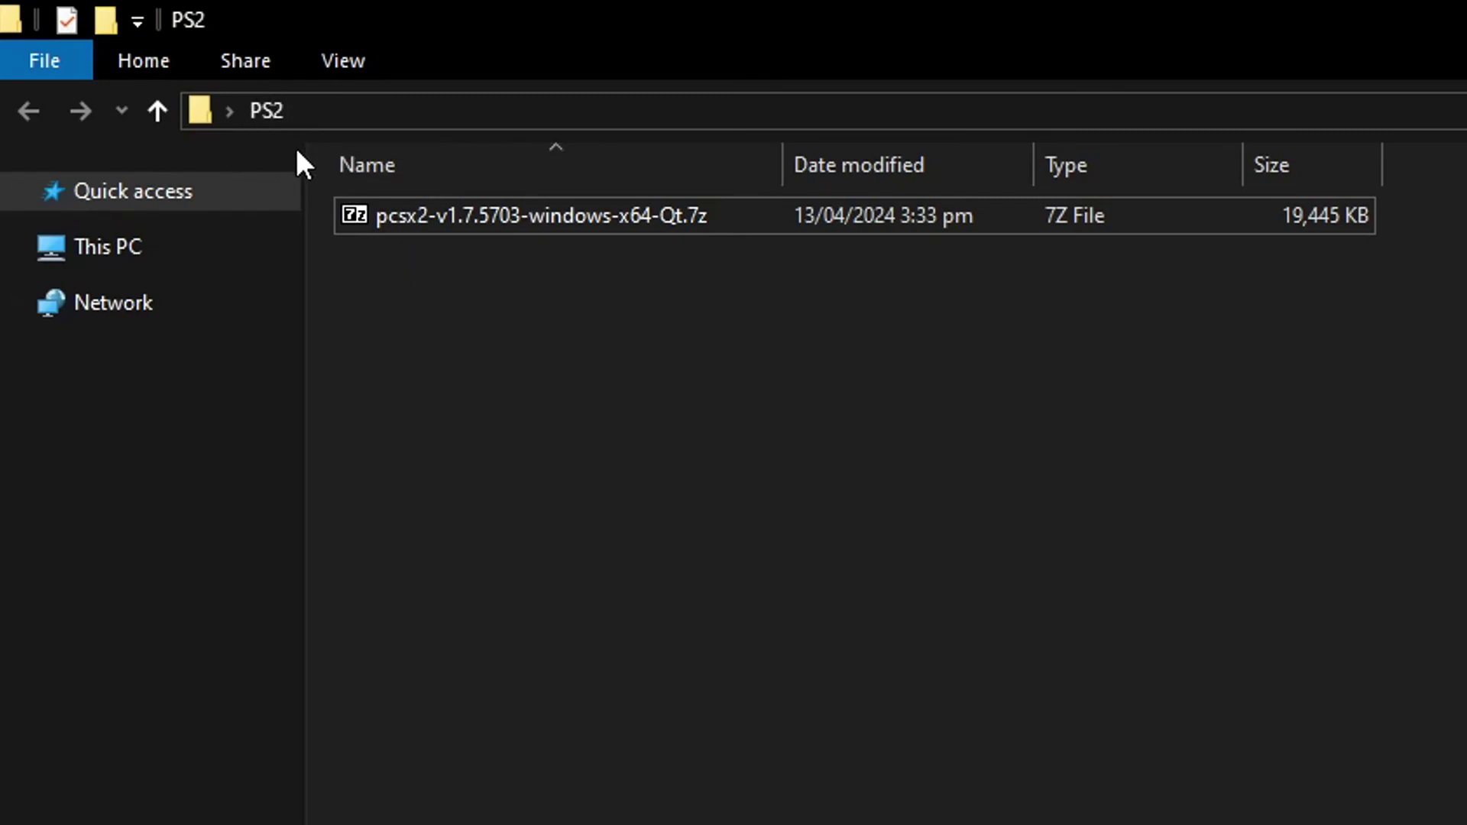
click(597, 217)
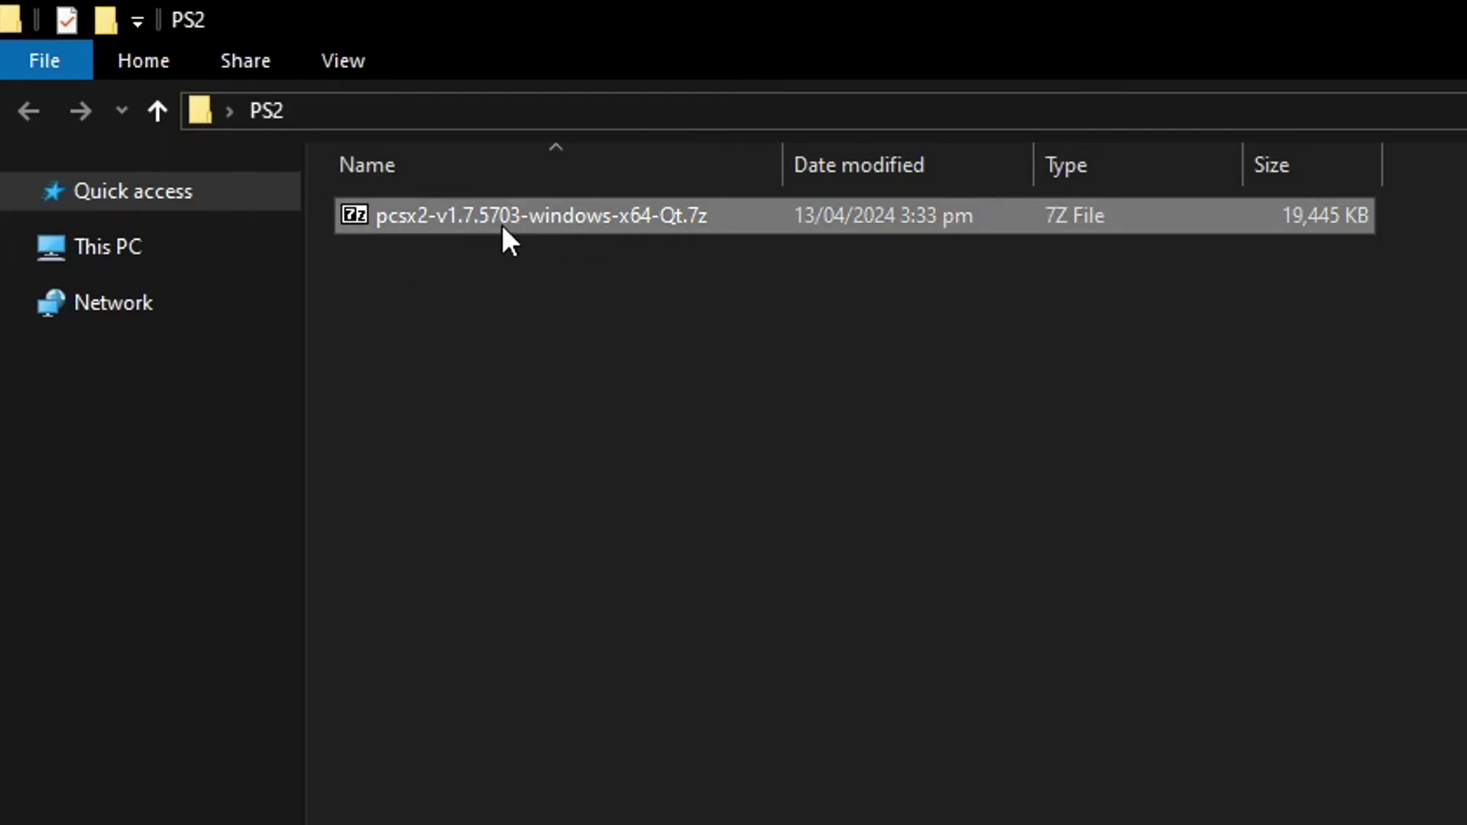
double_click(531, 217)
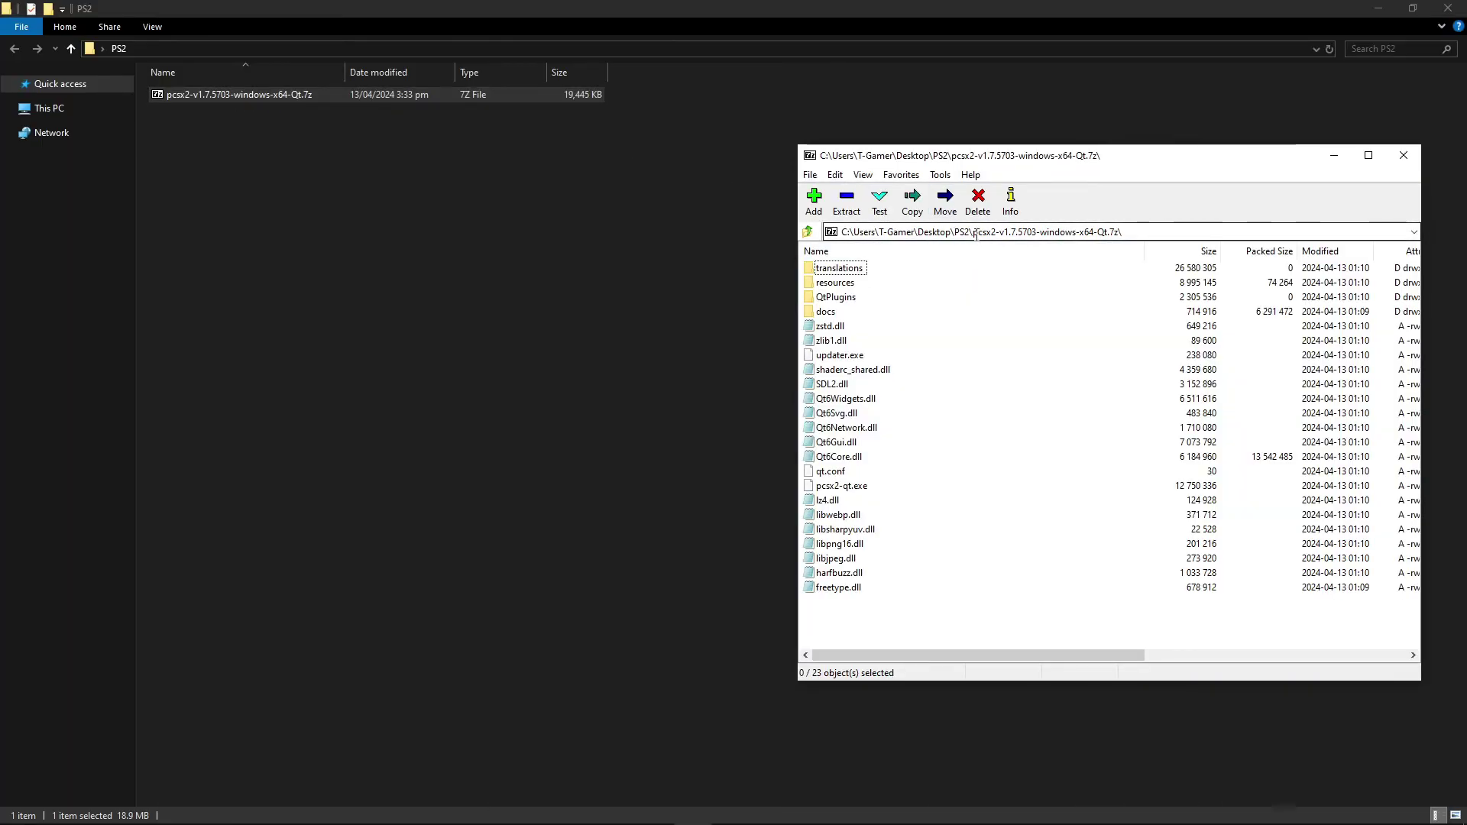
drag(867, 605, 334, 250)
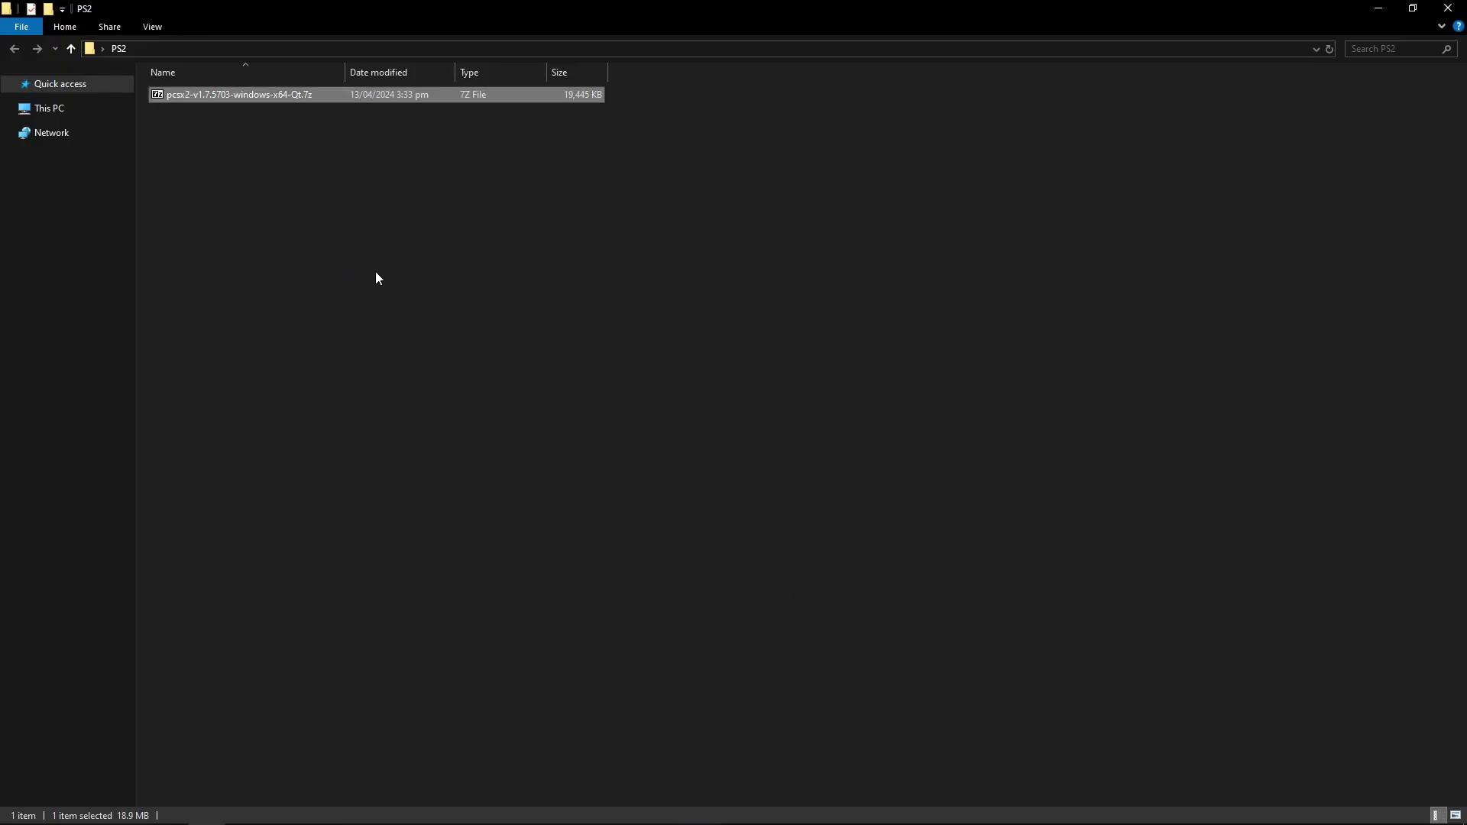
right_click(252, 288)
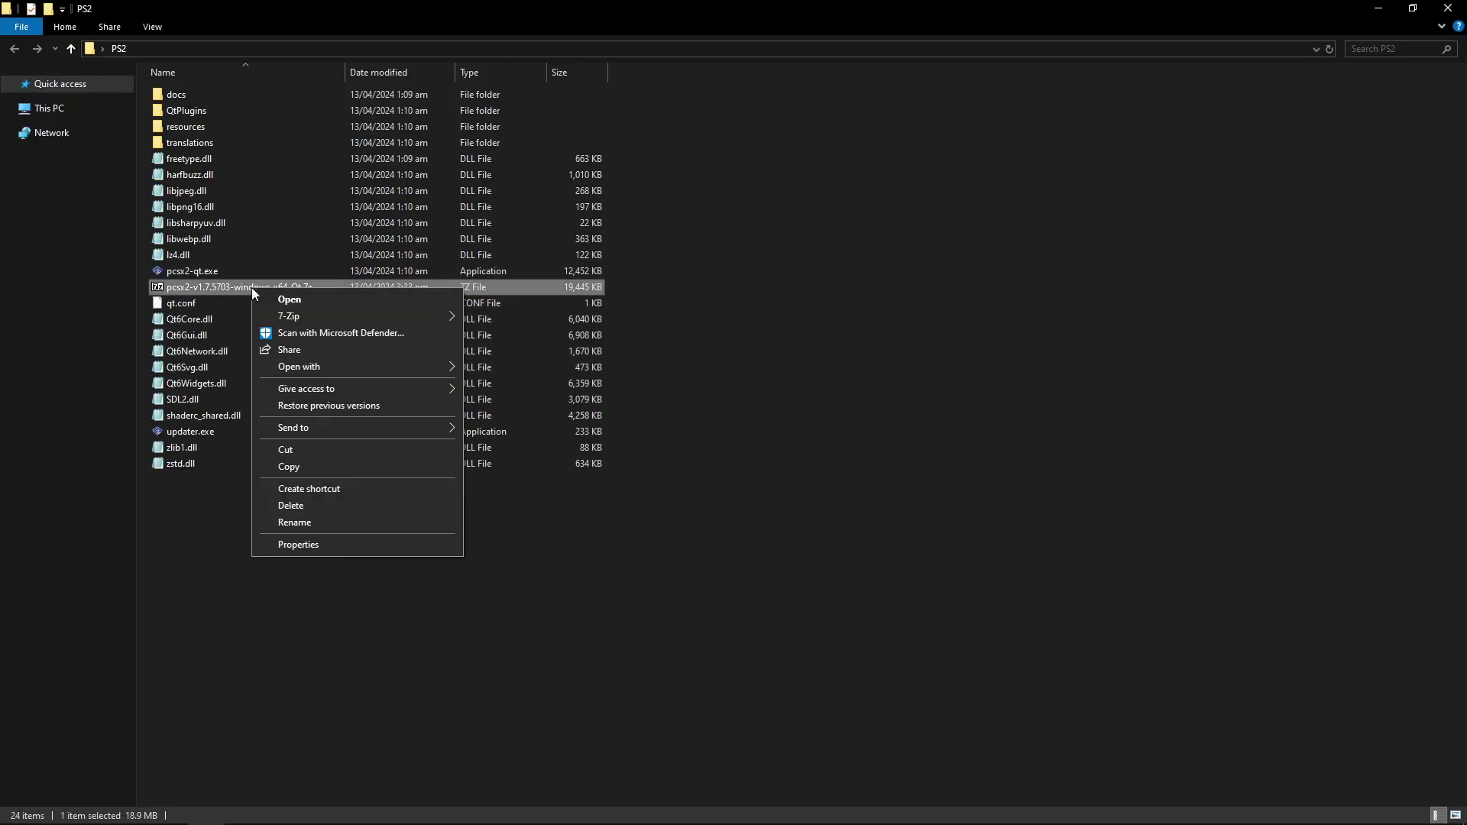
click(313, 506)
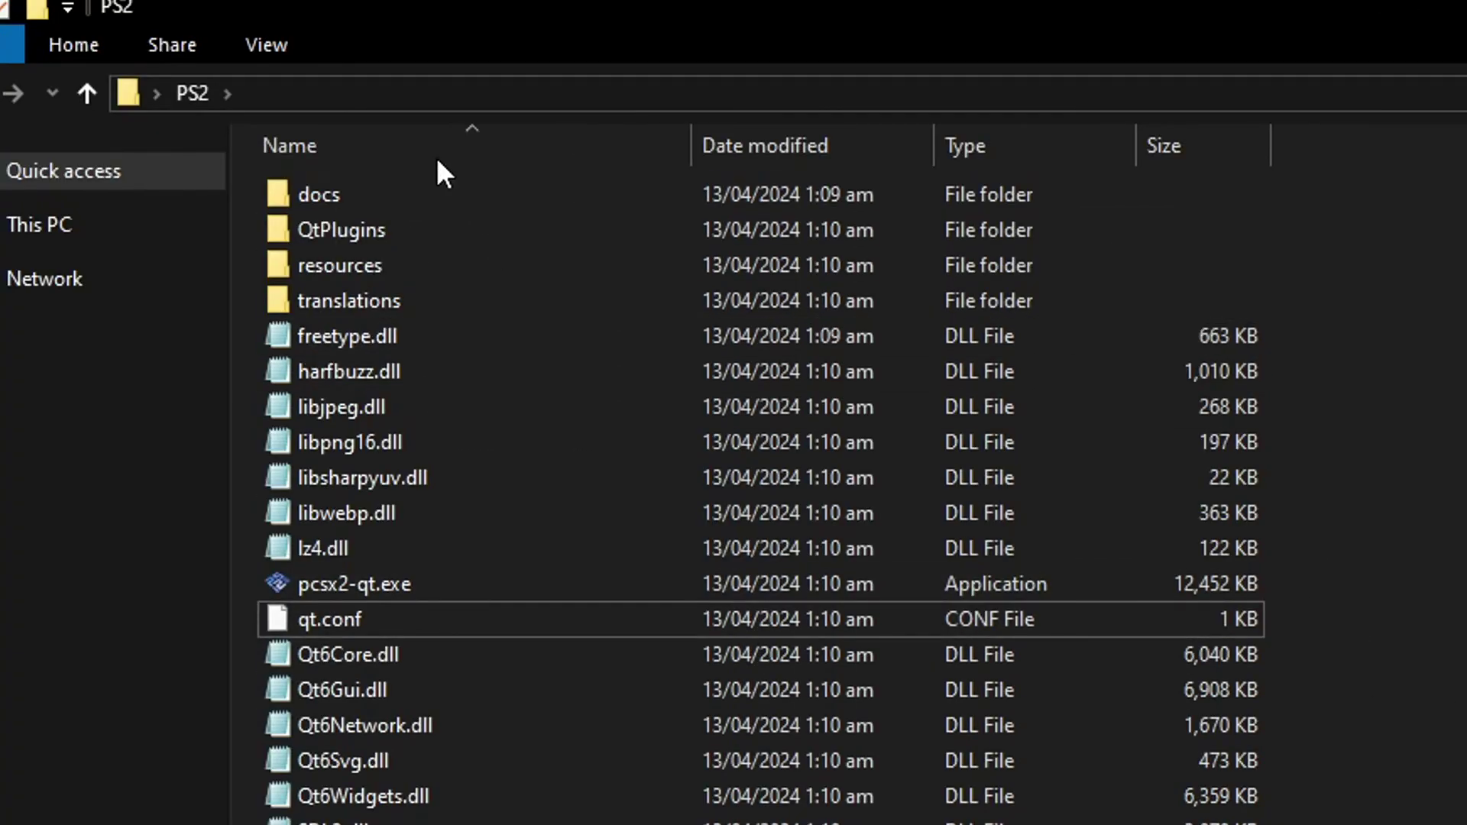
Check whether the PS2 folder view is set to show file name extensions.
click(269, 44)
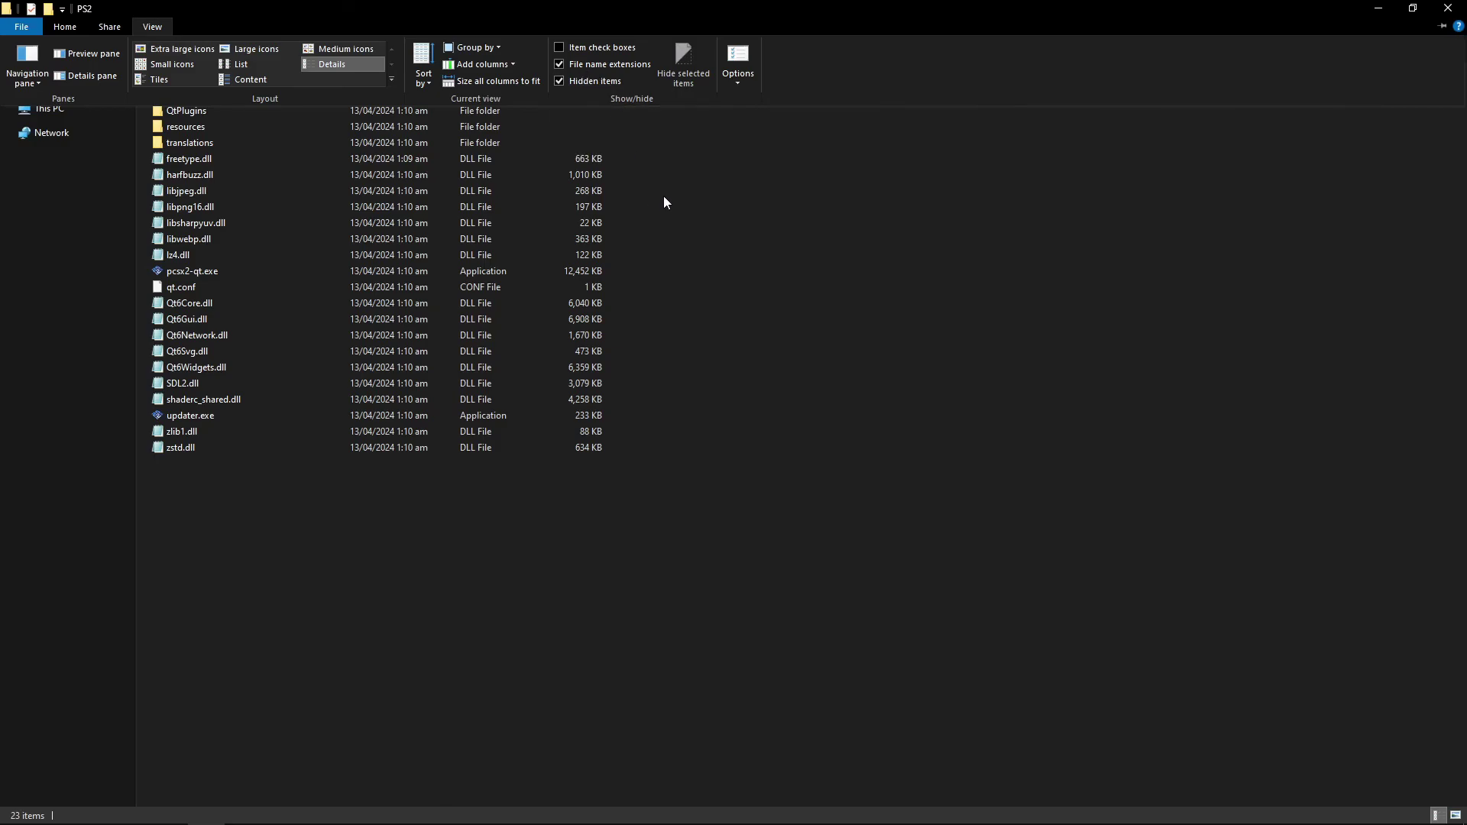
click(688, 192)
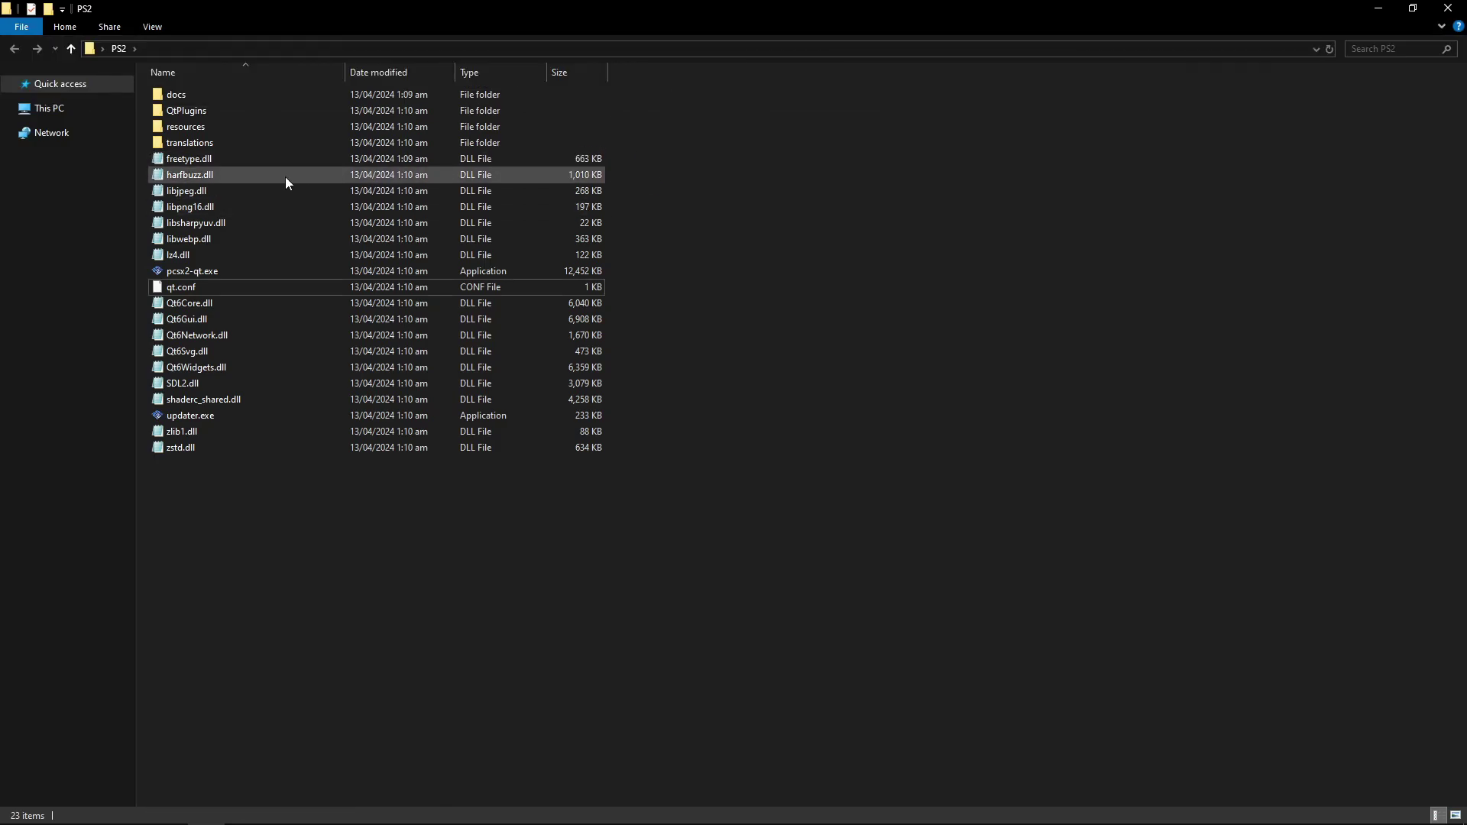
click(211, 273)
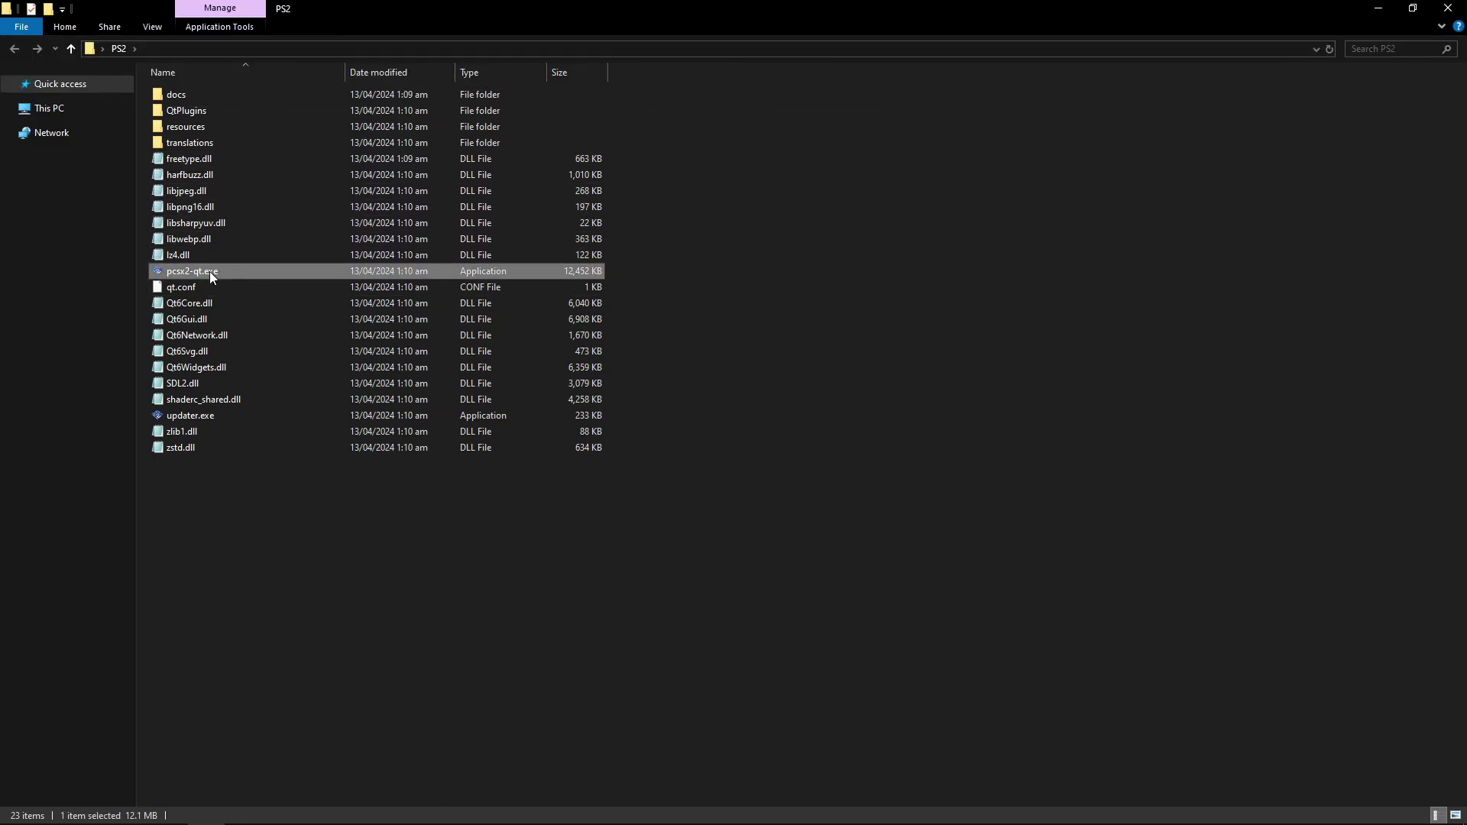
click(646, 277)
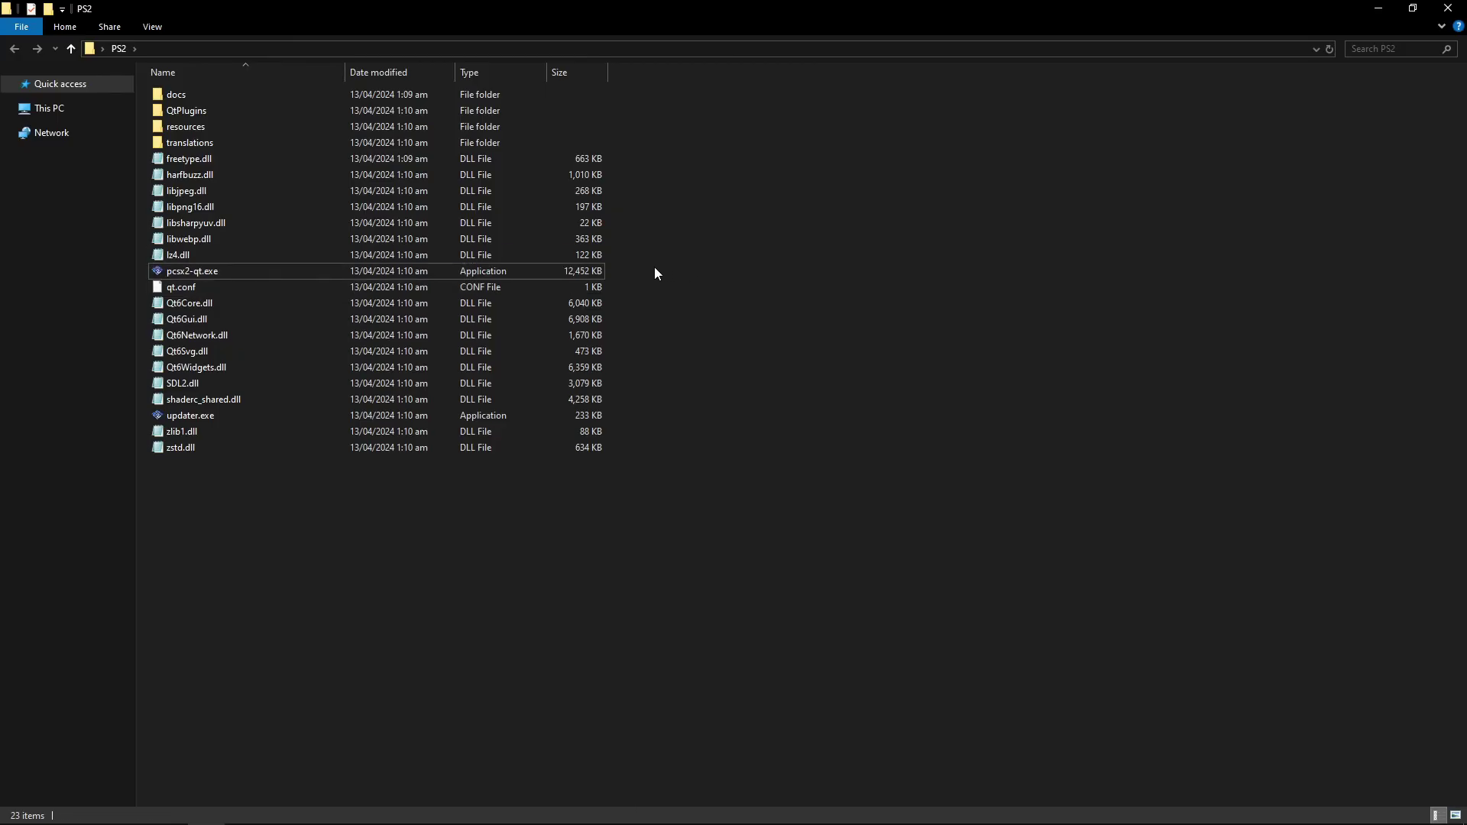
Create a new text document in the PS2 folder and name it portable.
right_click(655, 273)
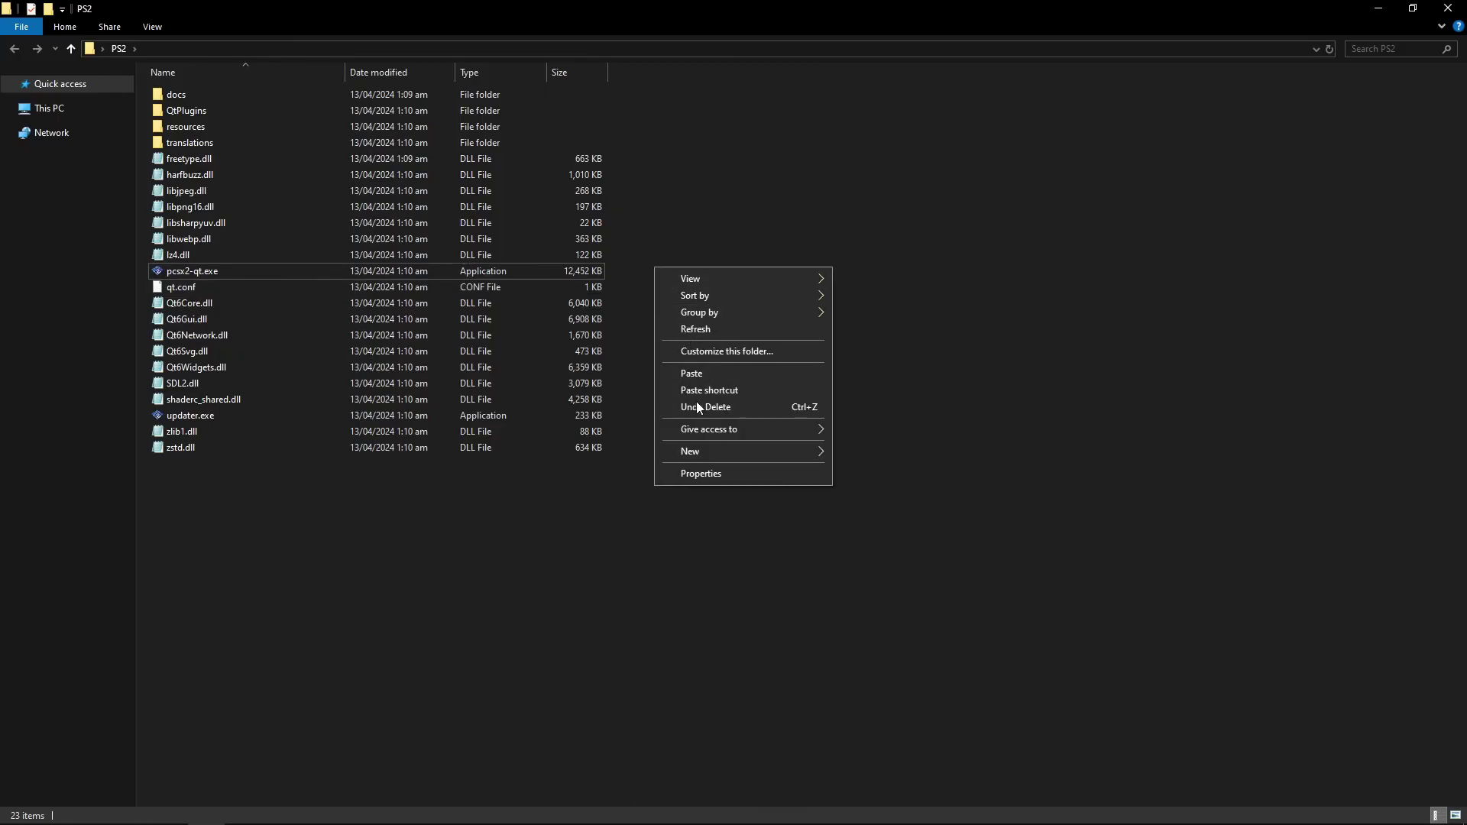
mouse_move(694, 449)
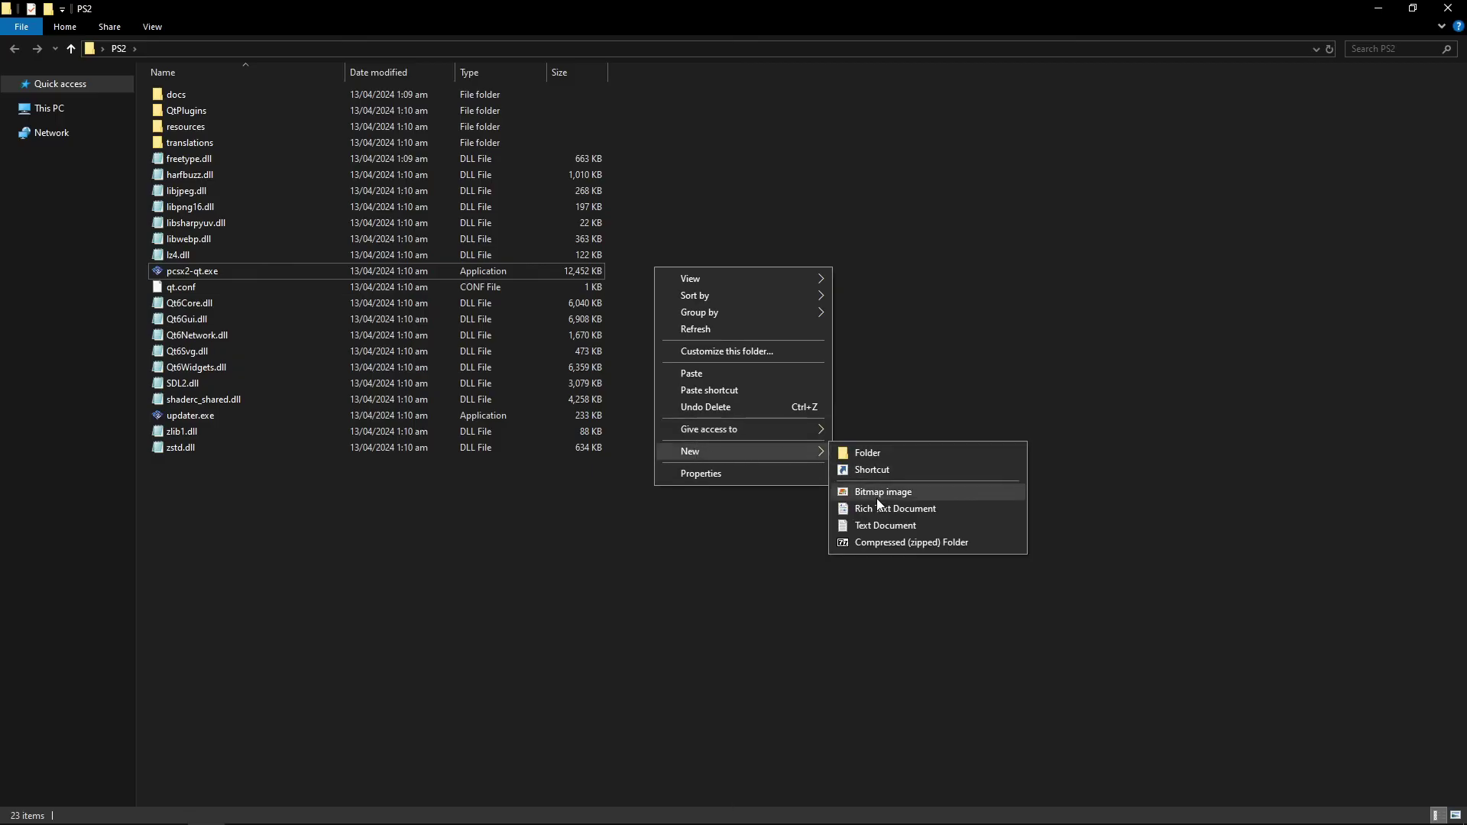
click(890, 527)
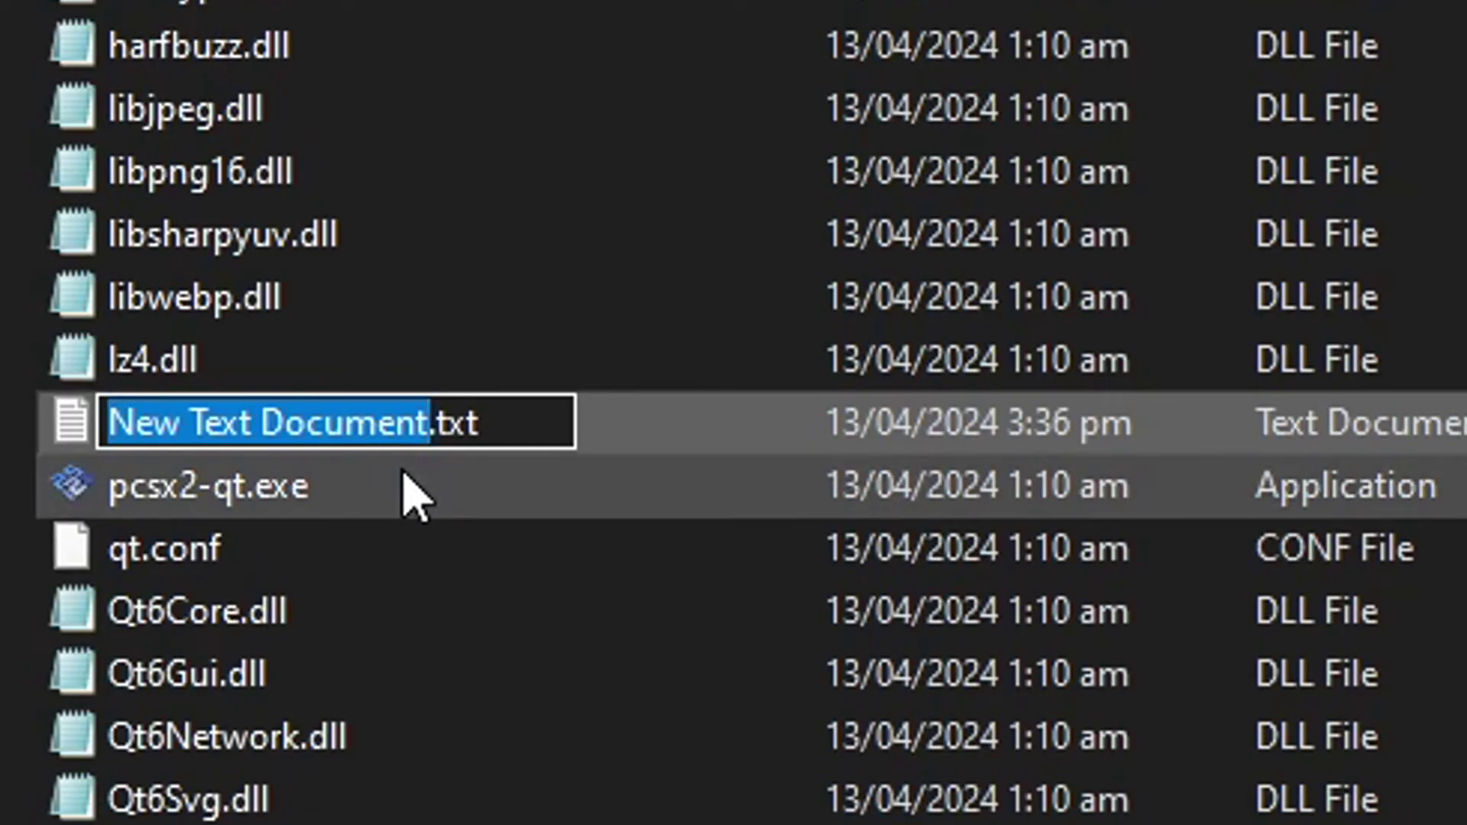
text(porta)
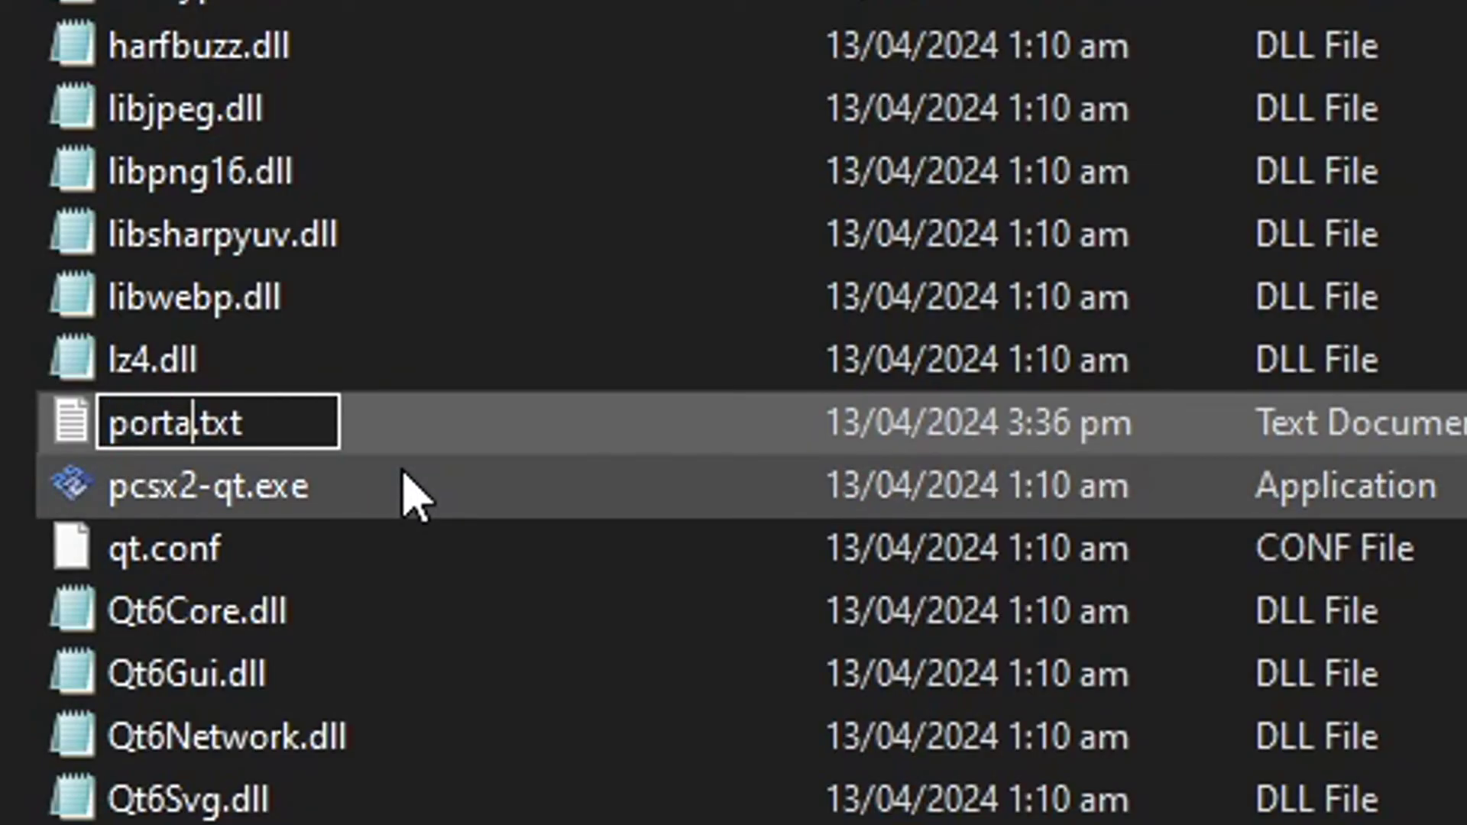
text(ble)
Change the extension of the new portable file to .ini and accept the extension change.
key(Right)
key(Right)
key(Right)
key(Right)
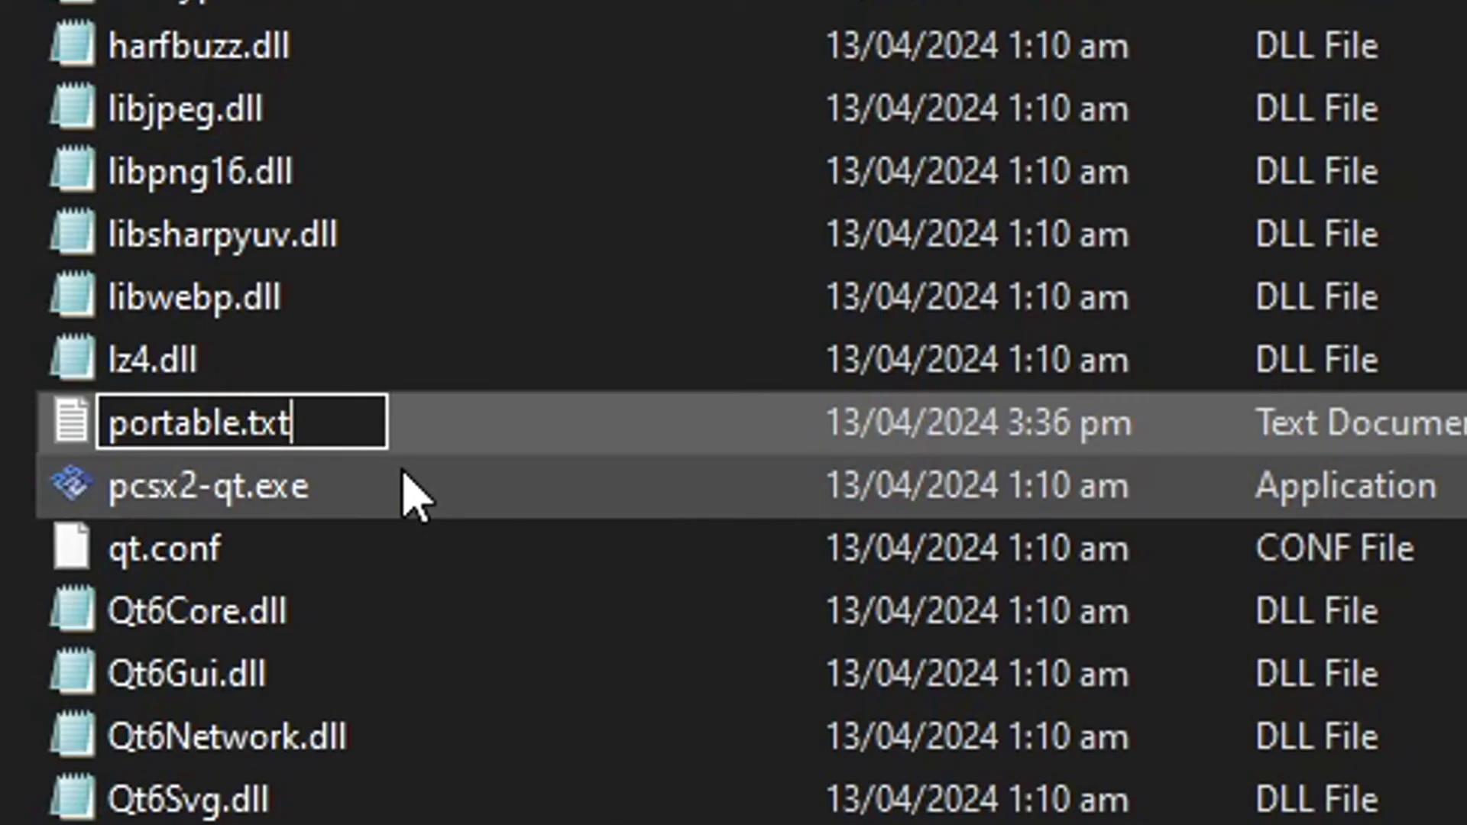
key(BackSpace)
key(BackSpace)
key(BackSpace)
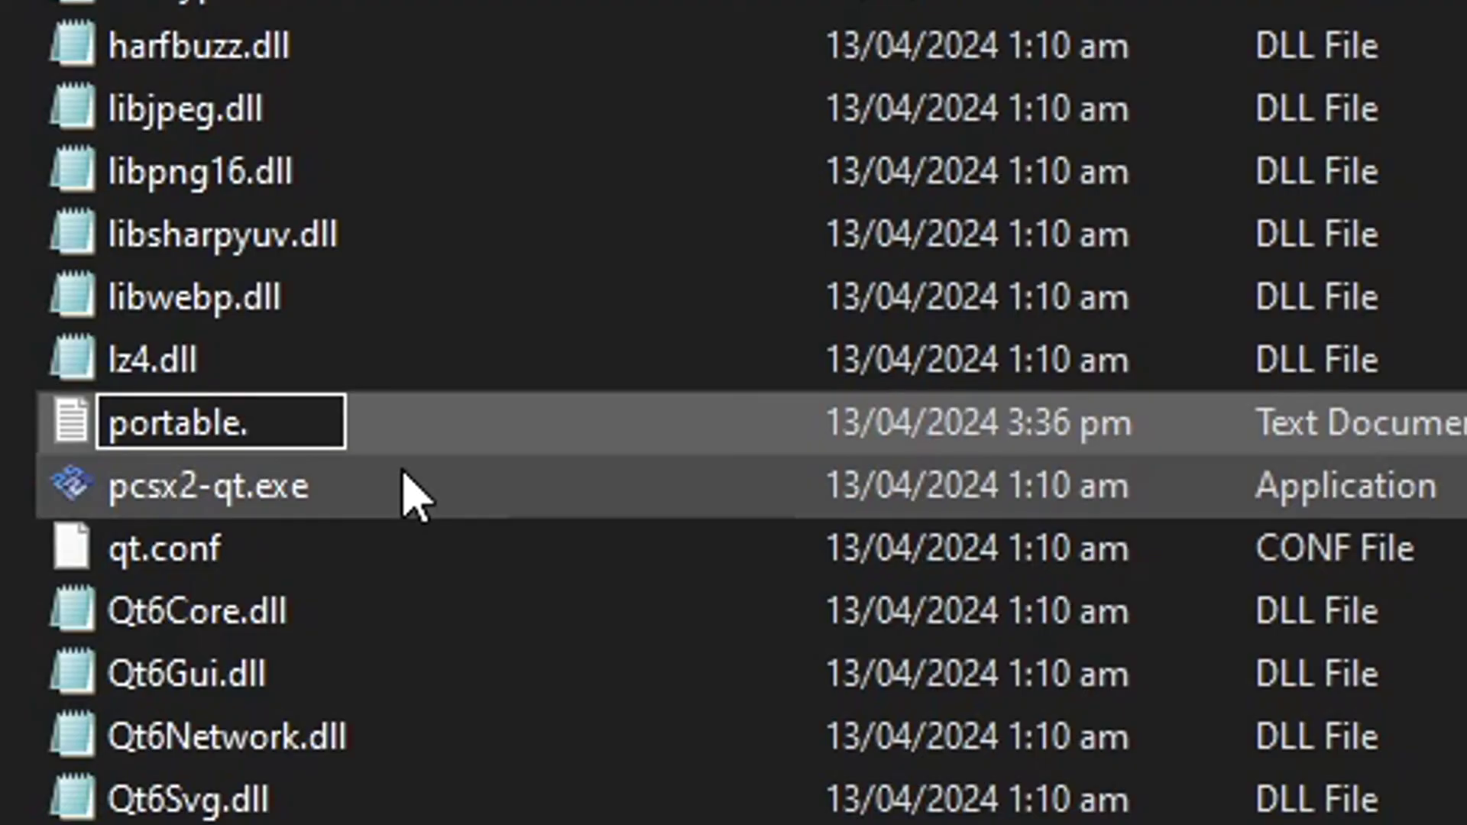
text(ini)
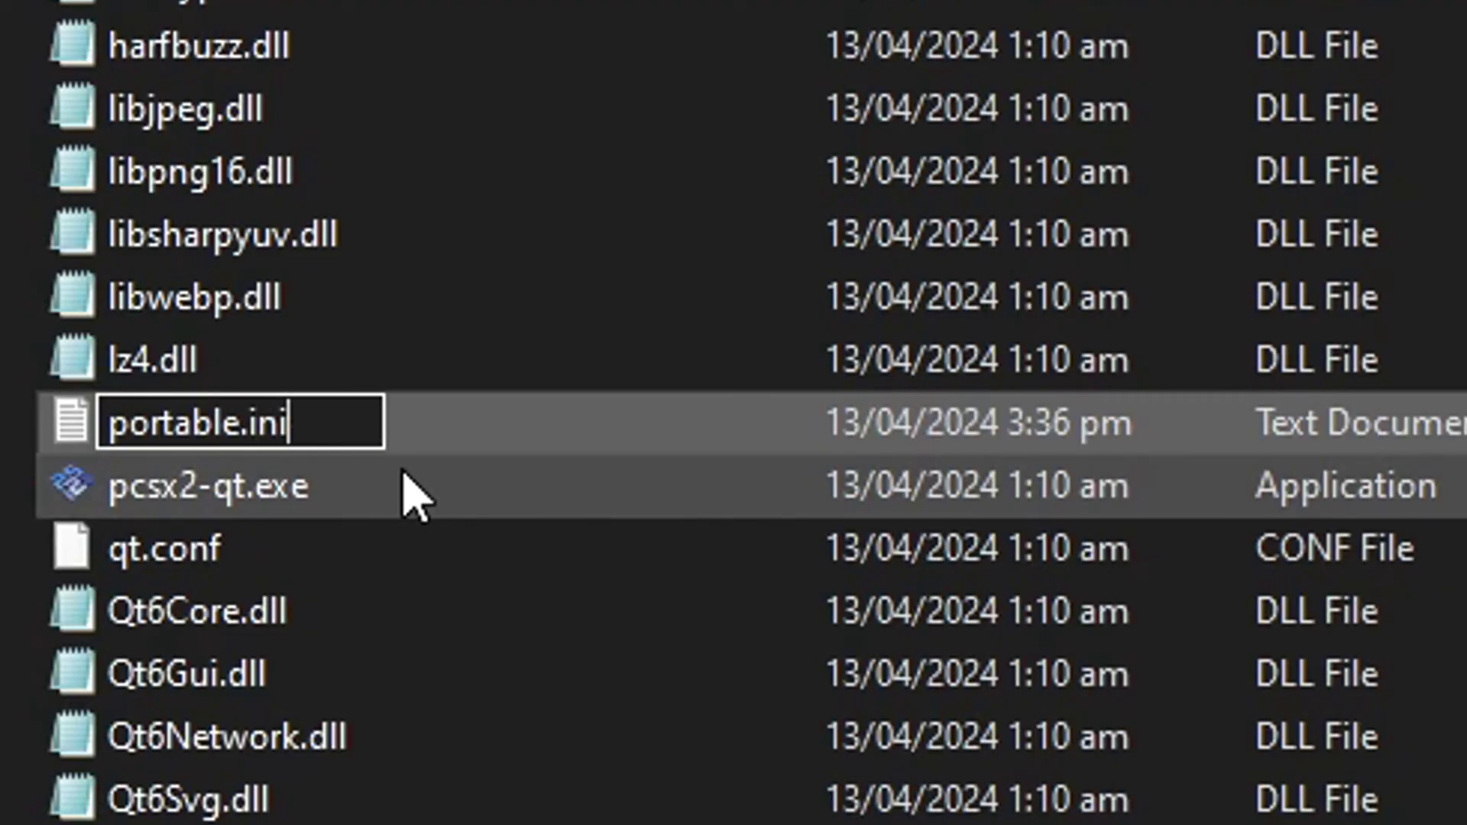
double_click(272, 421)
click(327, 426)
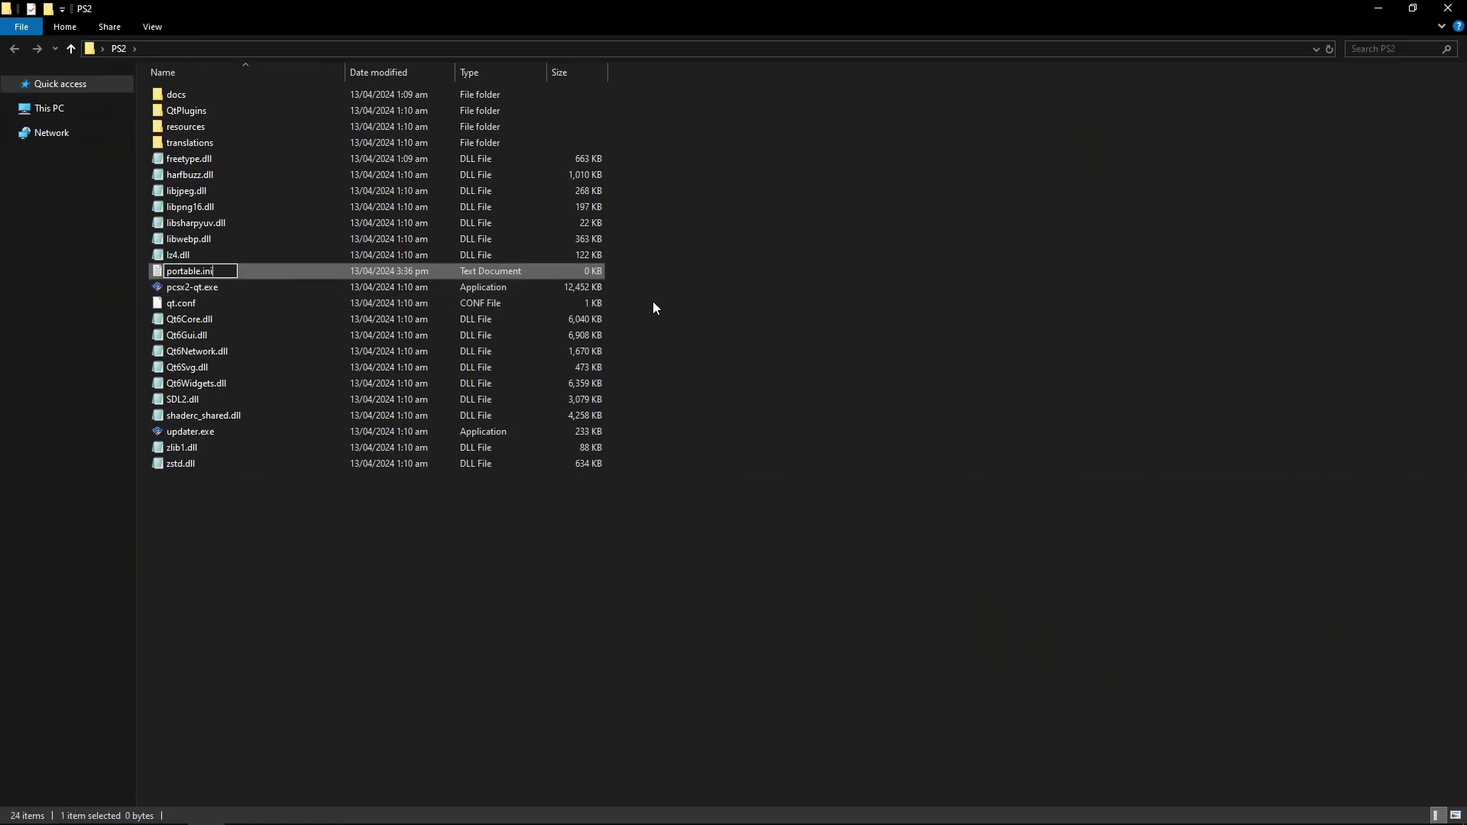
click(653, 308)
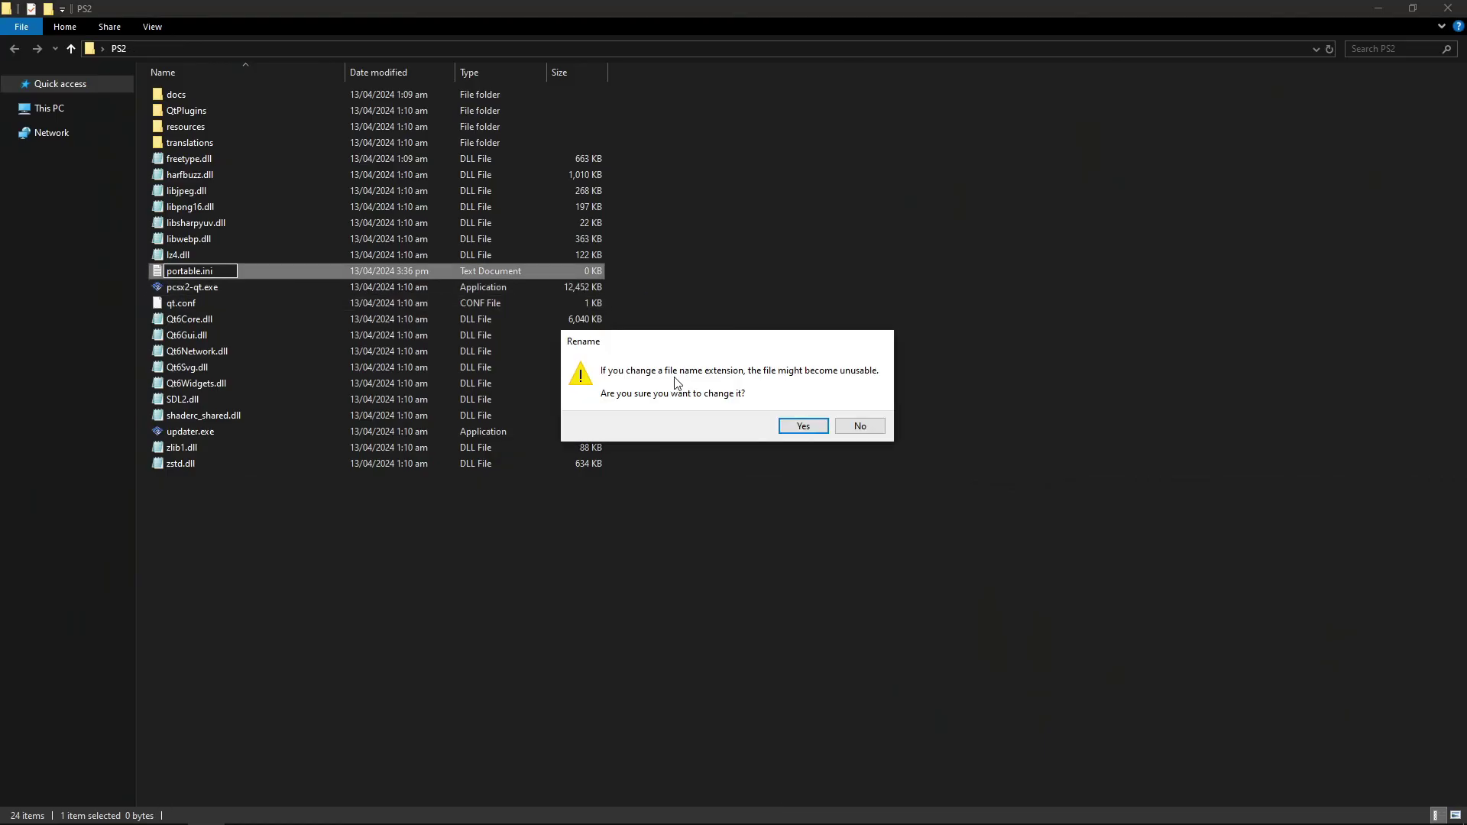
click(802, 429)
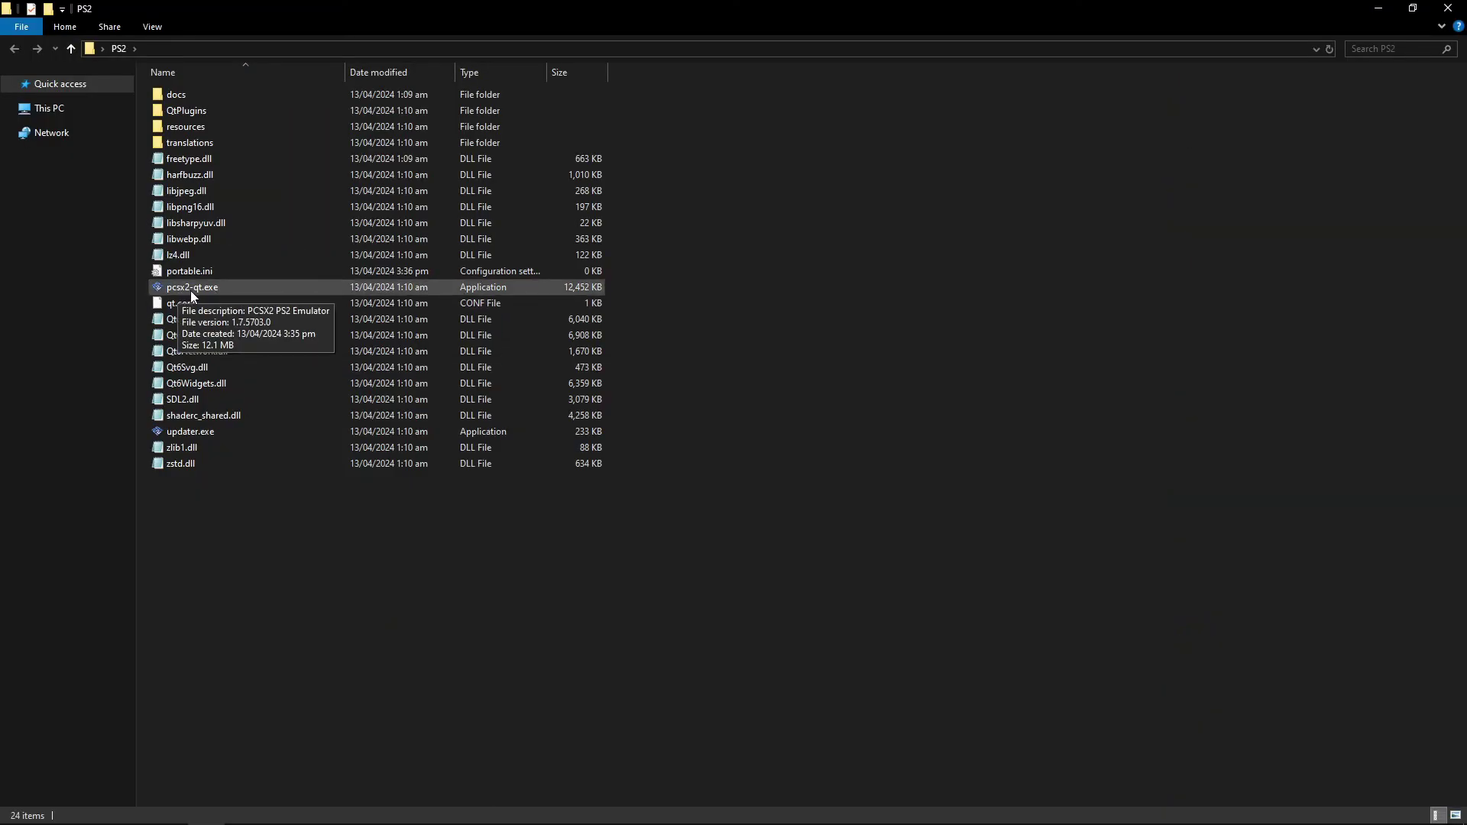
Launch pcsx2-qt.exe and continue past the setup wizard's language page with the default language and theme.
click(231, 295)
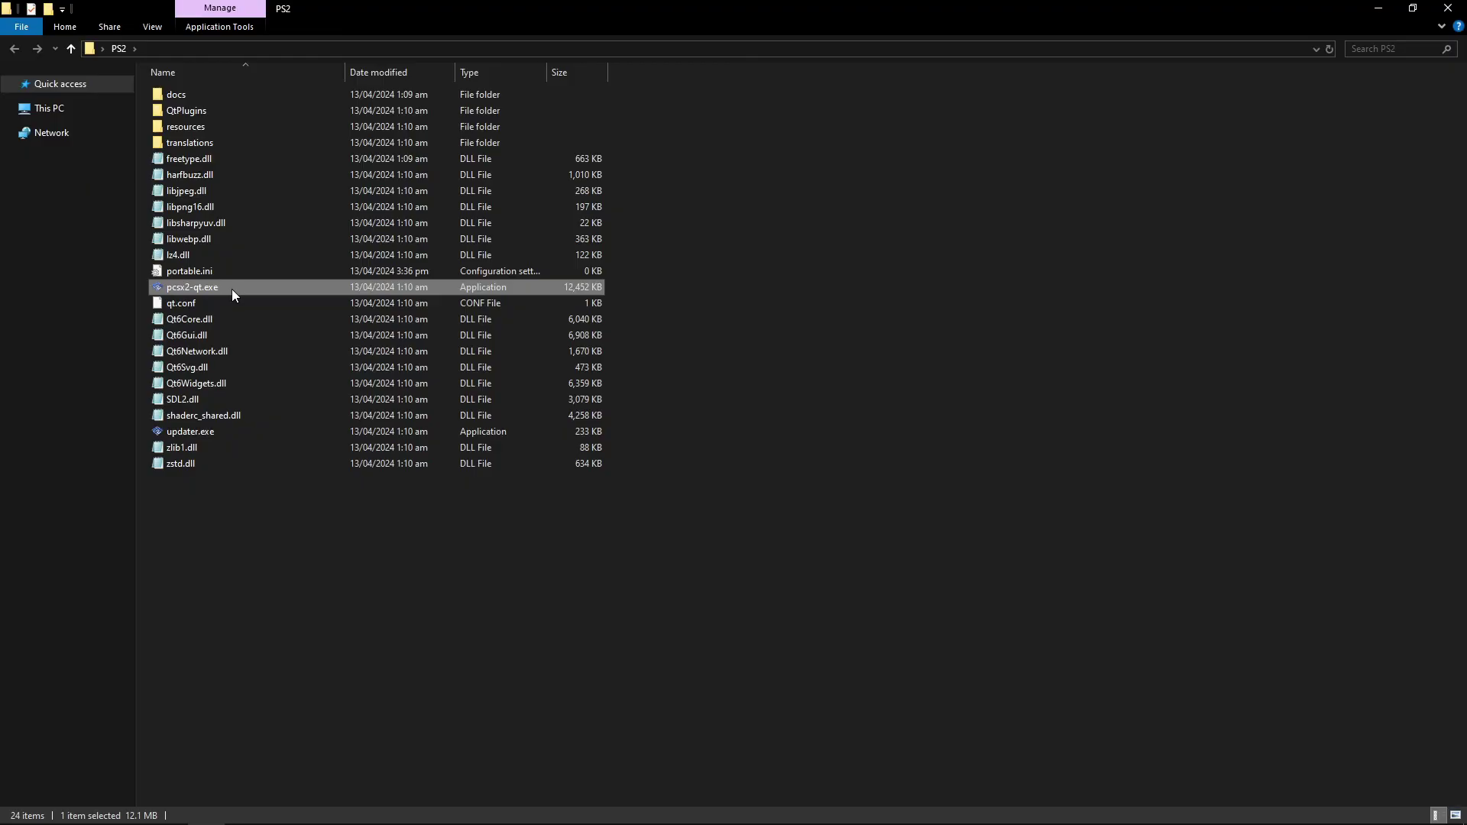
double_click(231, 289)
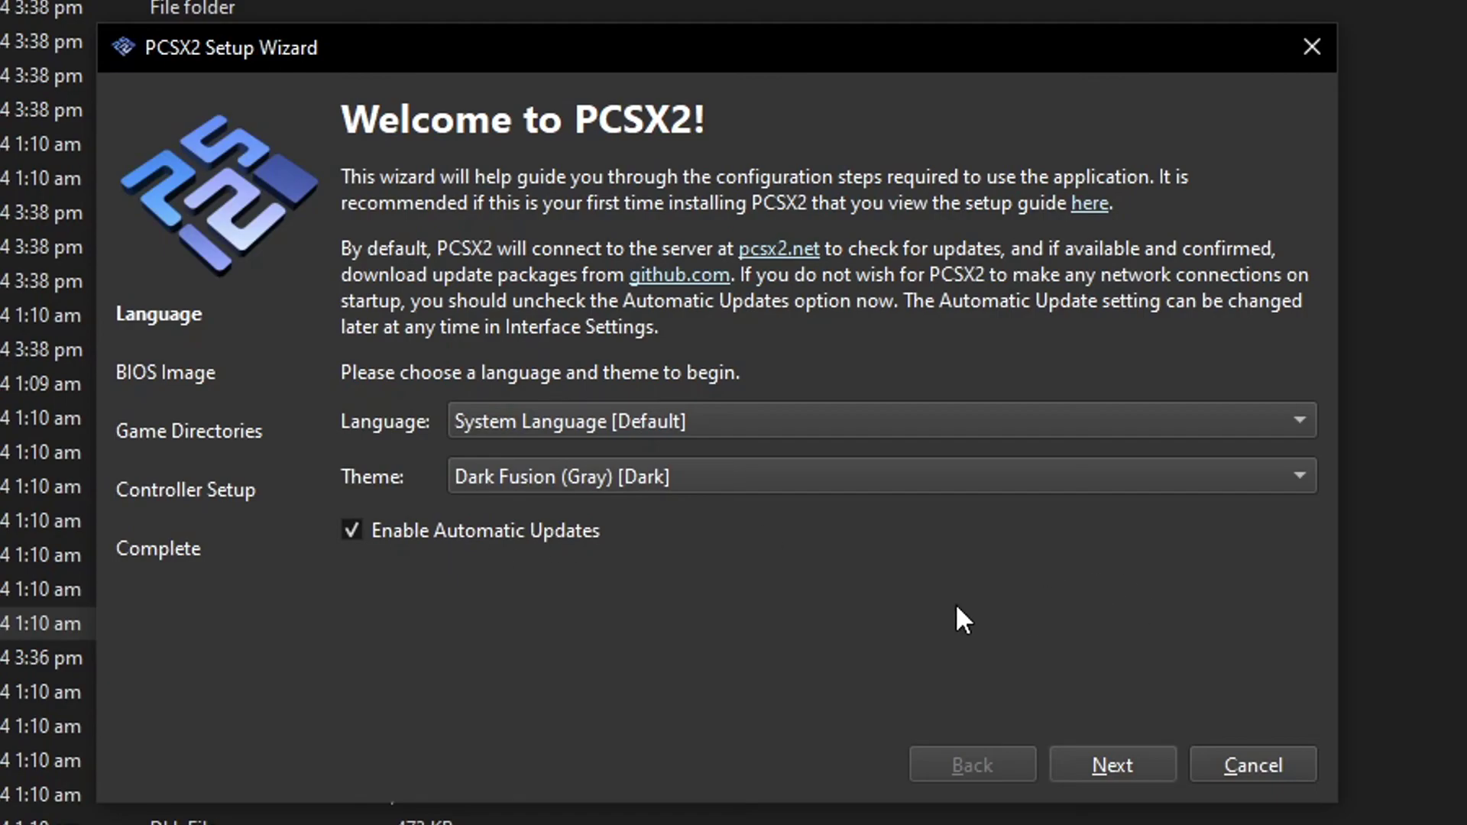
click(1104, 764)
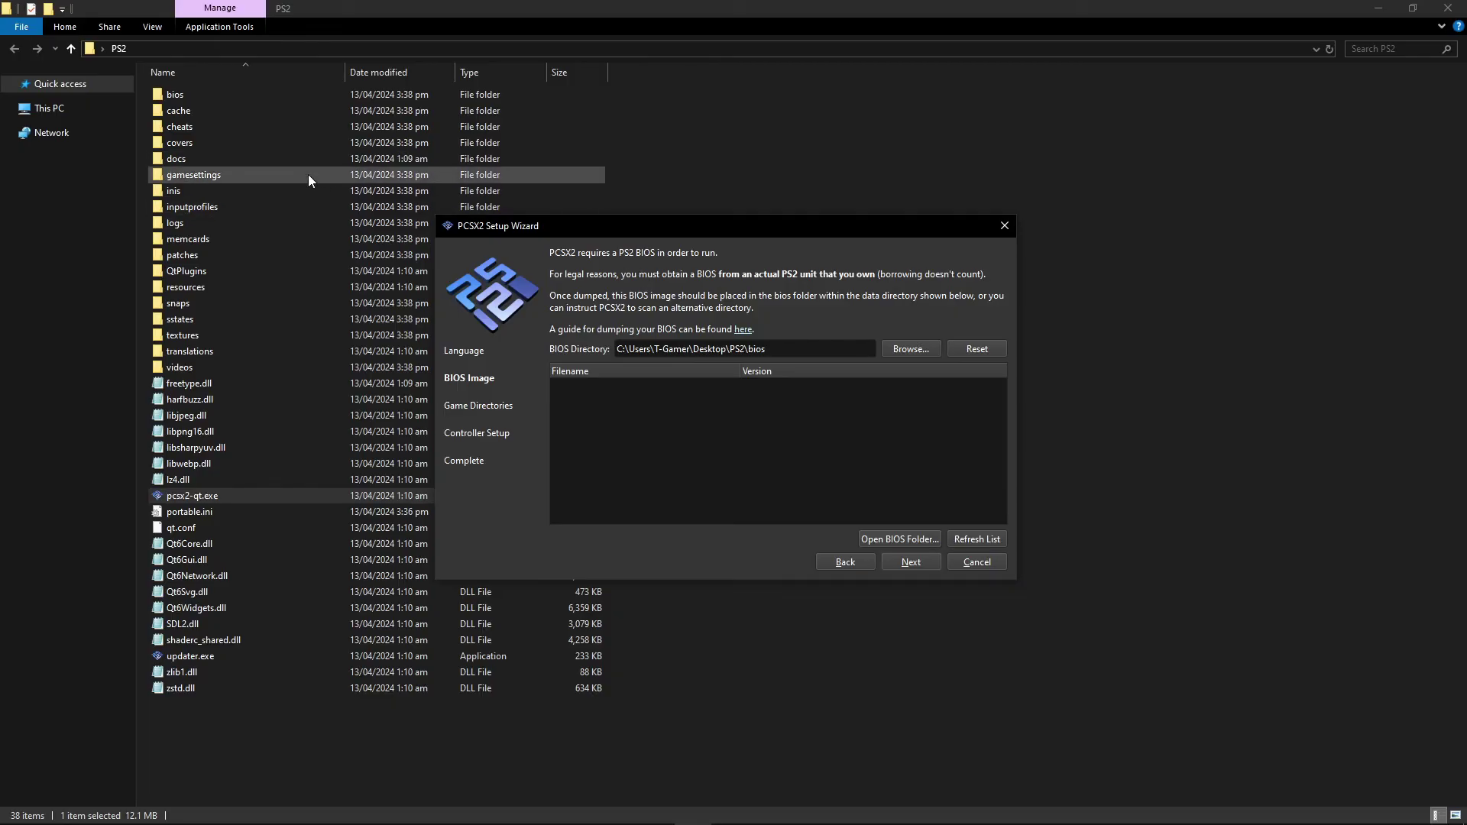
Paste the copied SCPH-90006 BIOS files into the bios subfolder of PS2 and return to the PS2 folder.
click(182, 93)
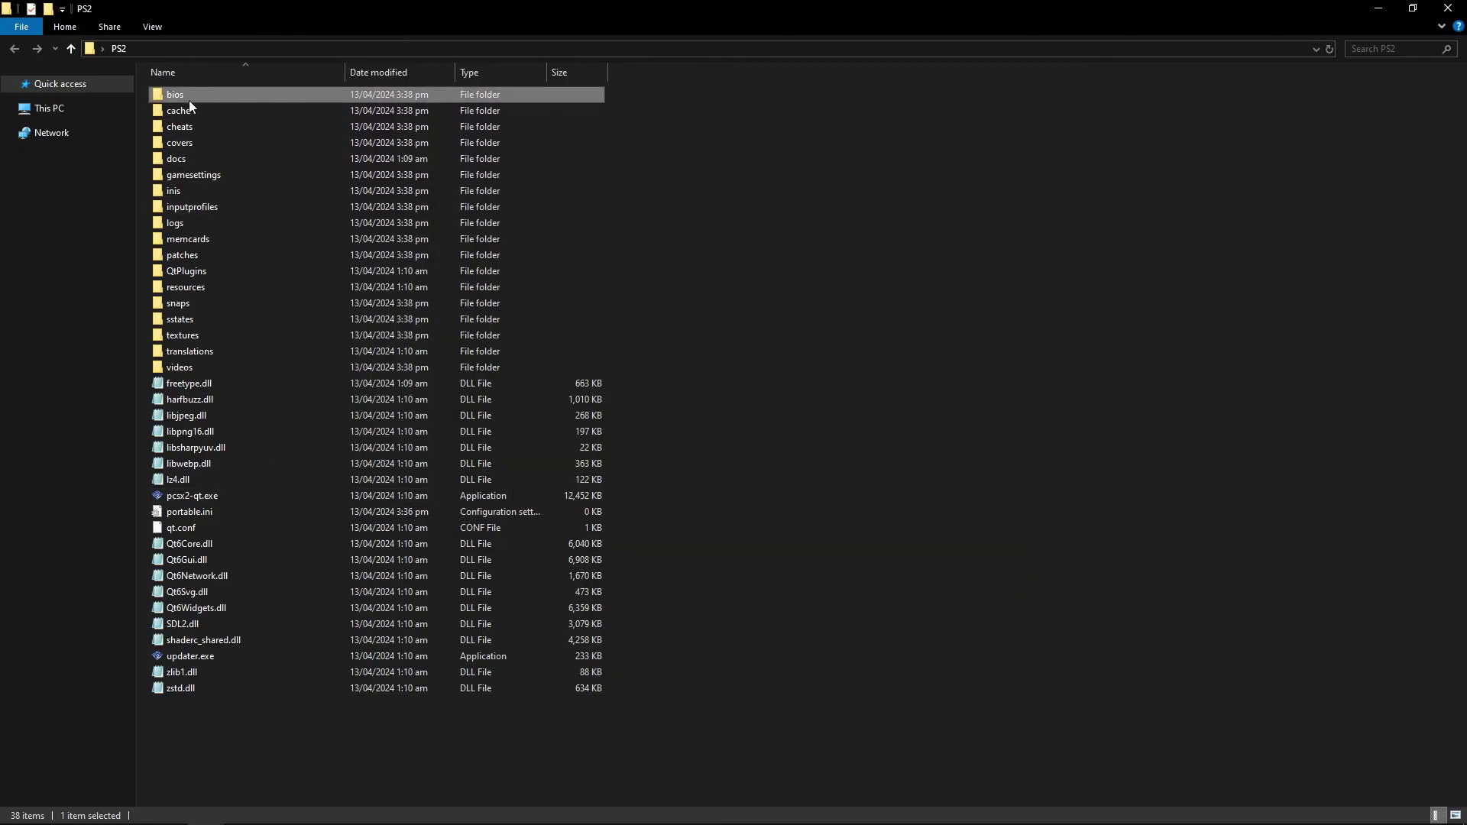
double_click(187, 95)
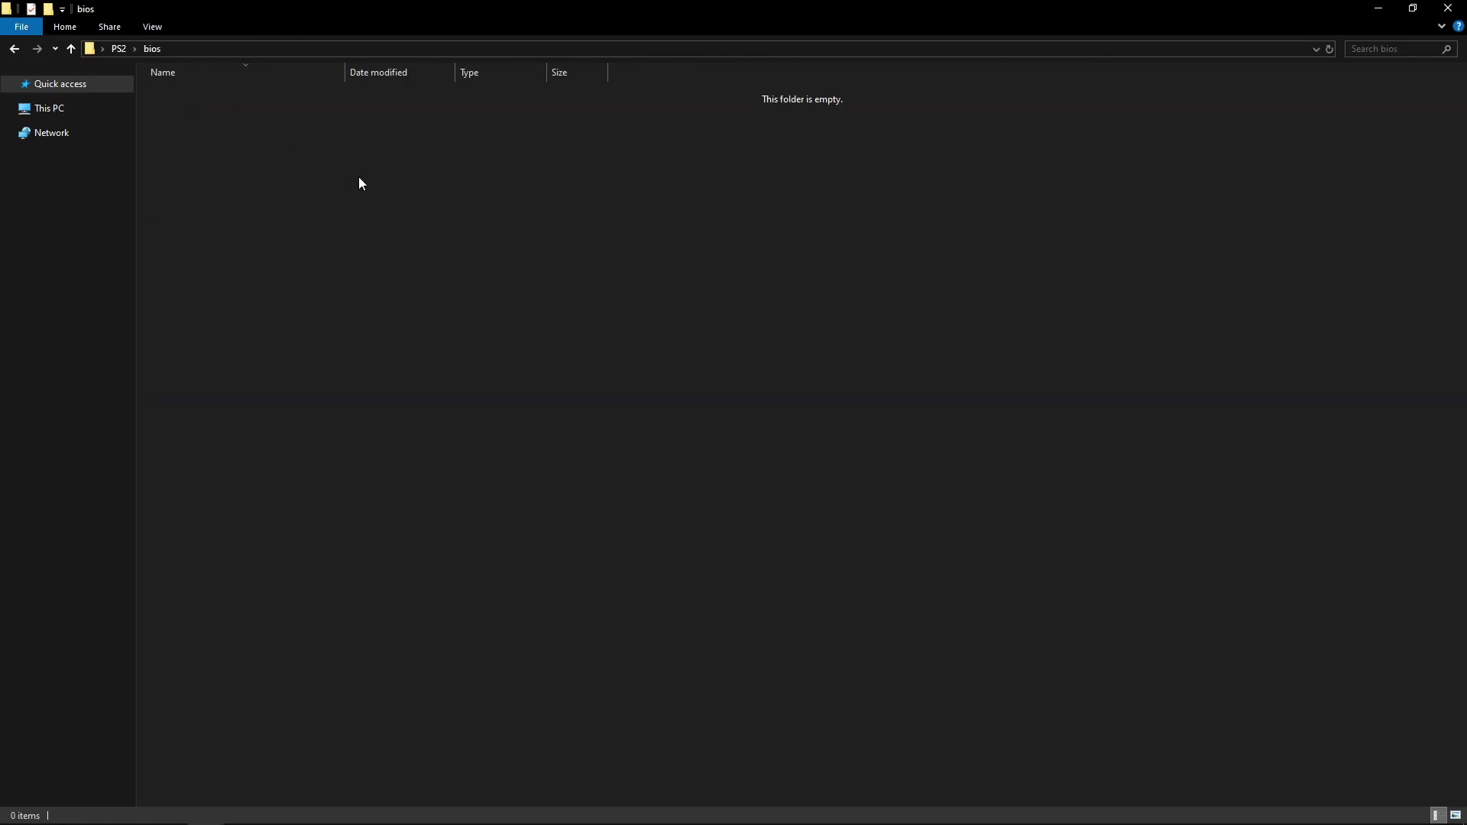
key(ctrl+v)
click(305, 176)
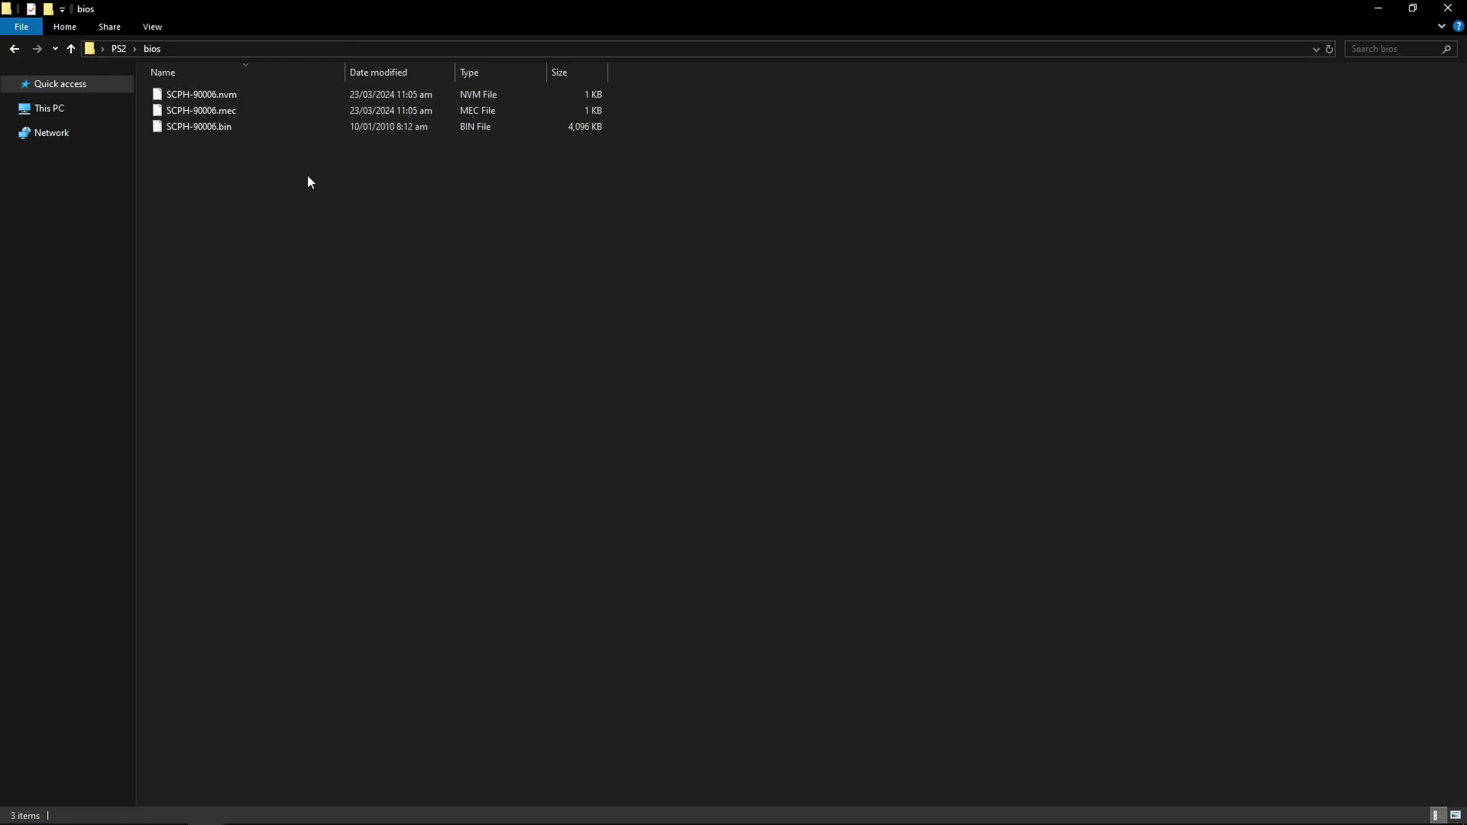
click(119, 49)
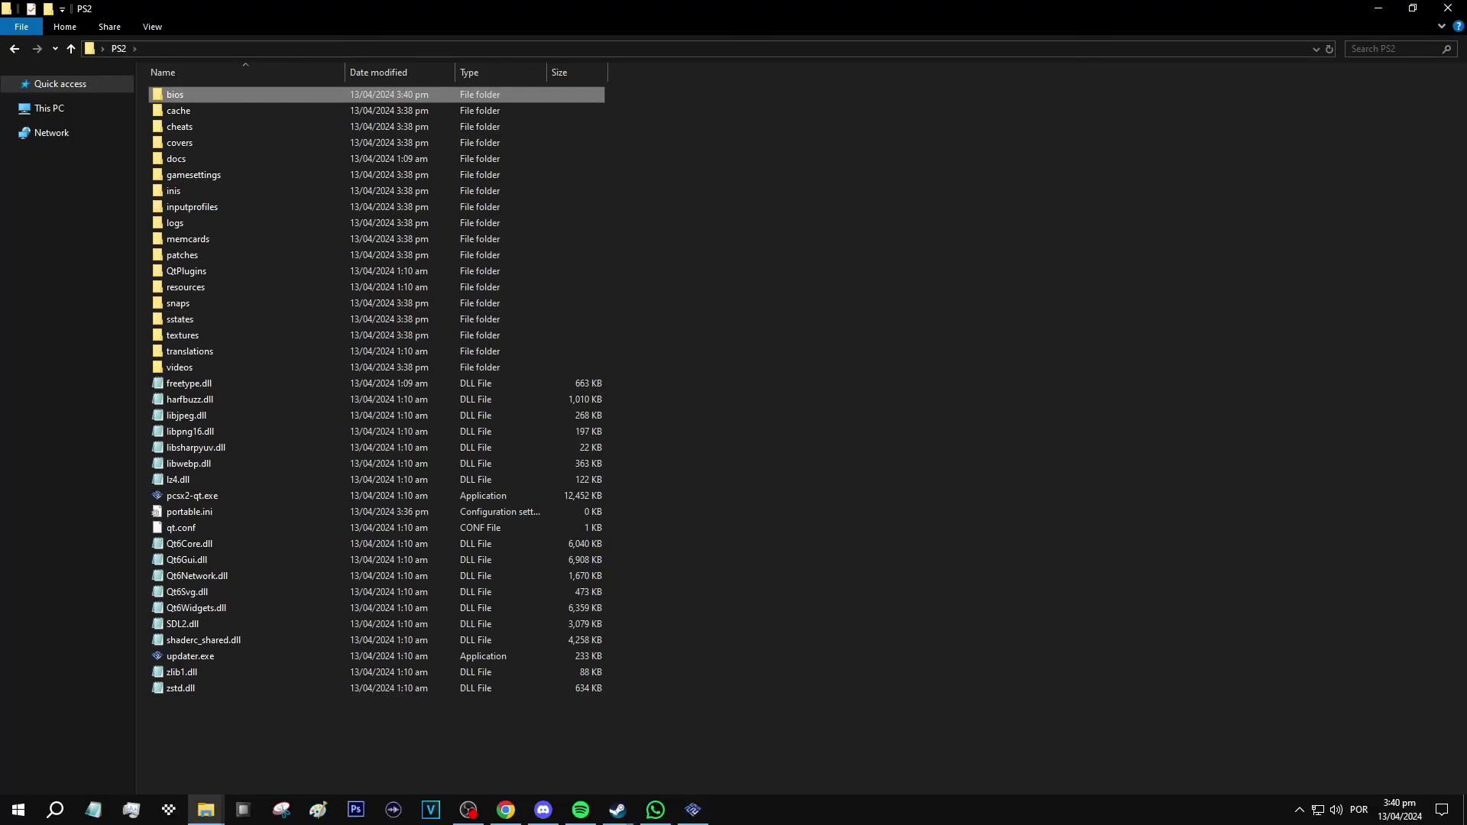
In the PCSX2 Setup Wizard, refresh the BIOS list, choose SCPH-90006.bin and continue to the game directories page.
click(699, 817)
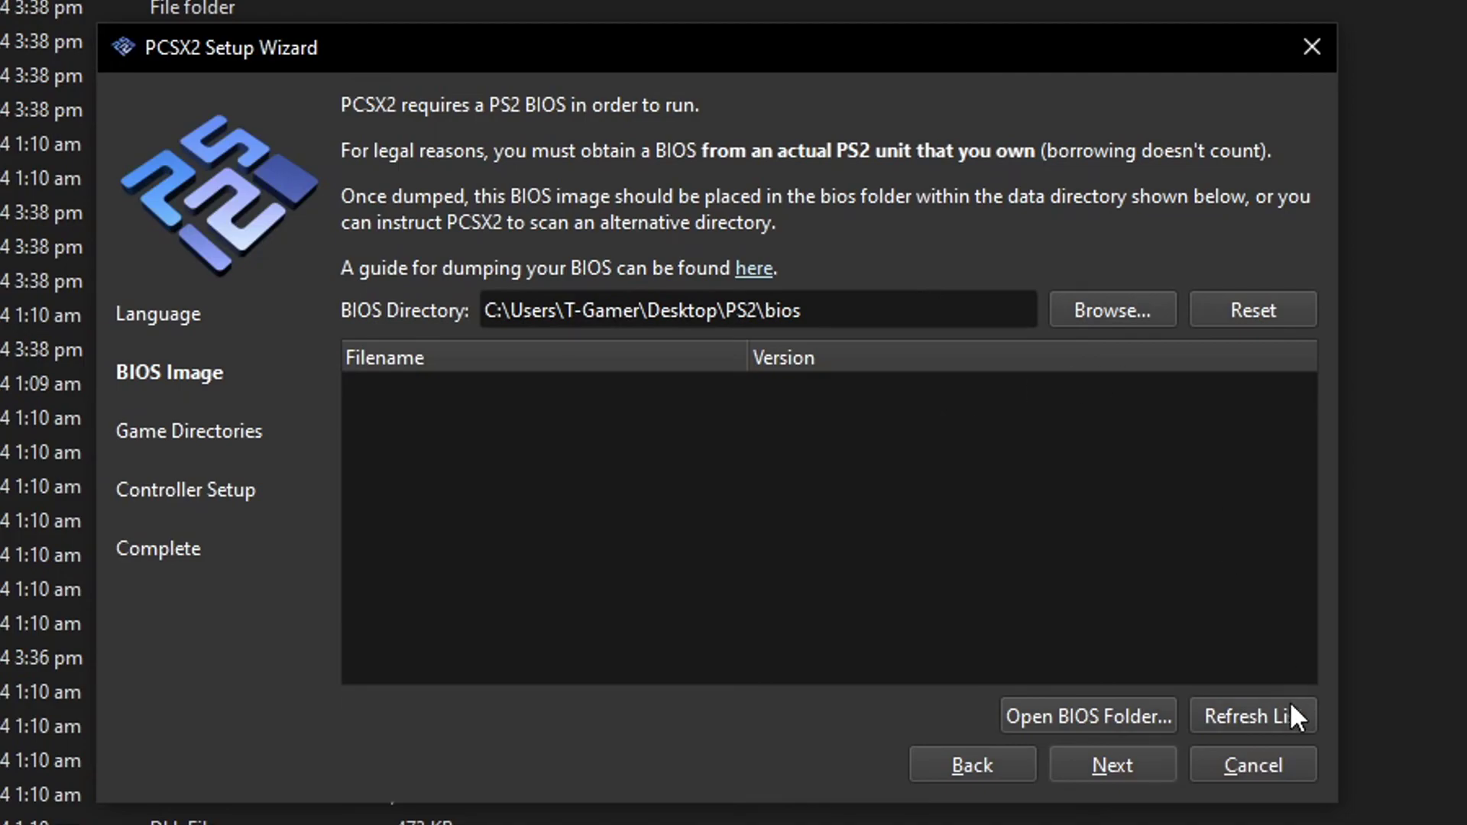
click(1257, 722)
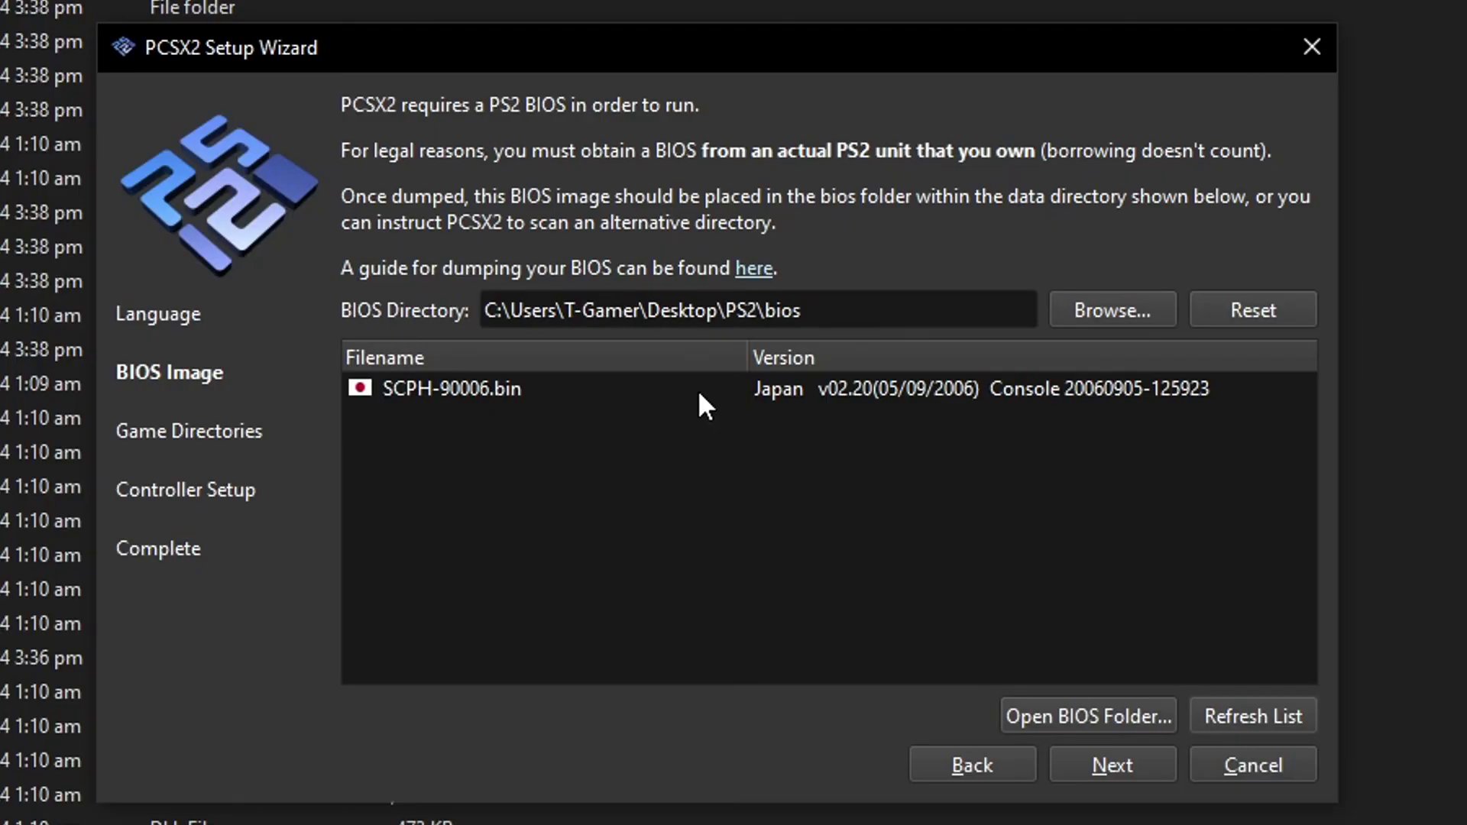
click(529, 388)
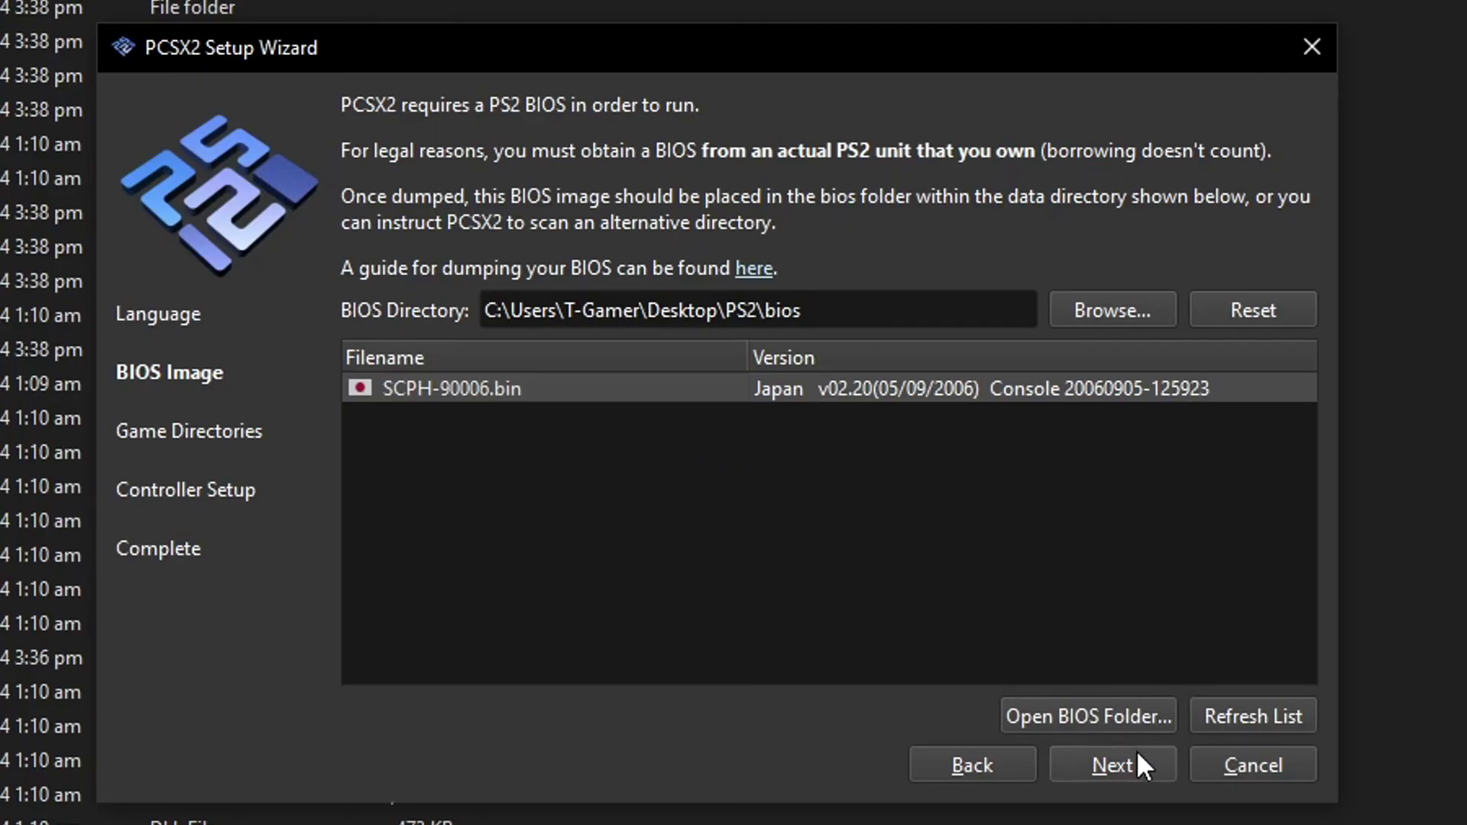
click(1112, 769)
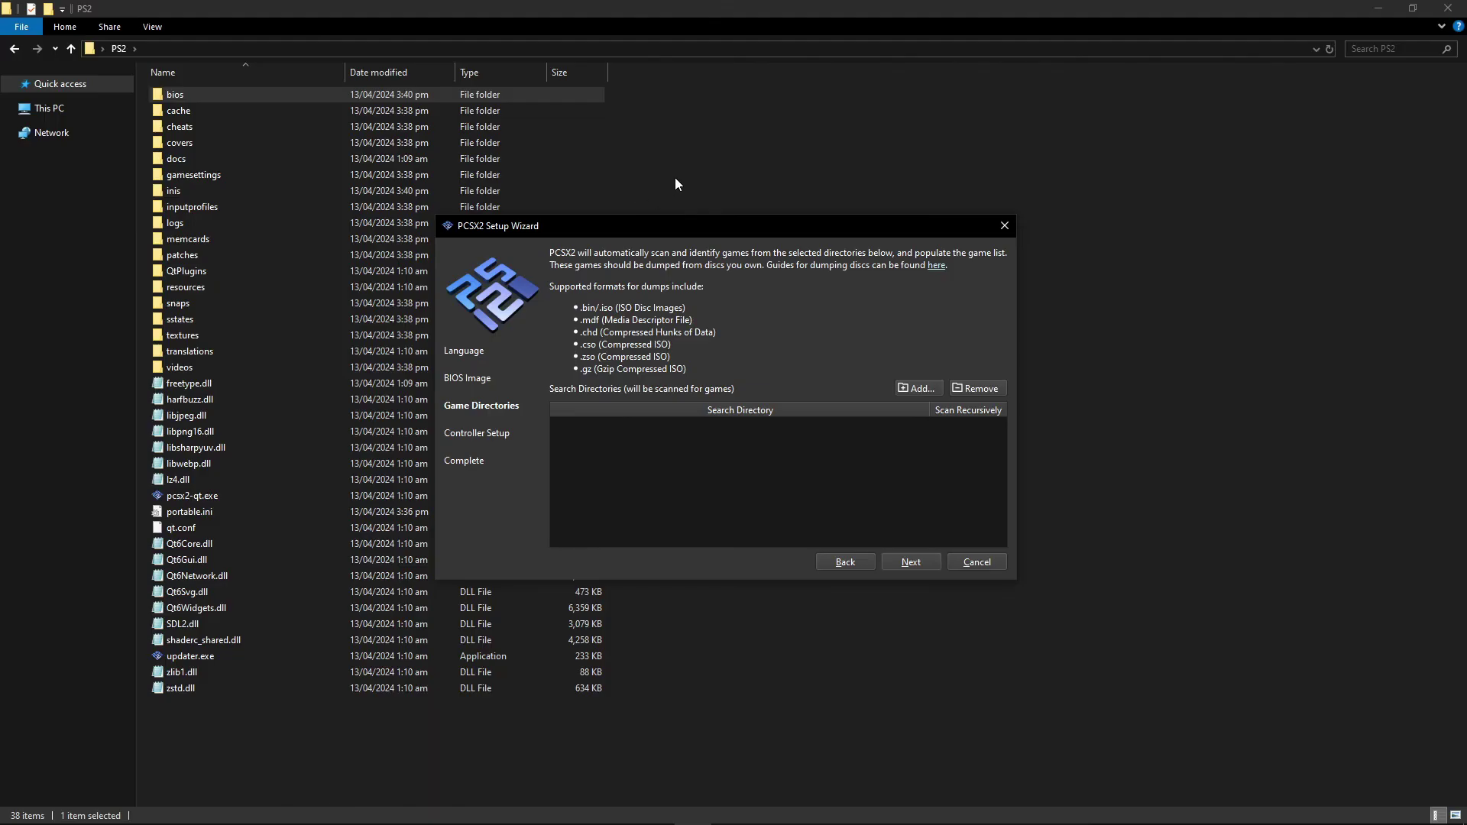
Create a new folder named games inside the PS2 folder.
click(676, 177)
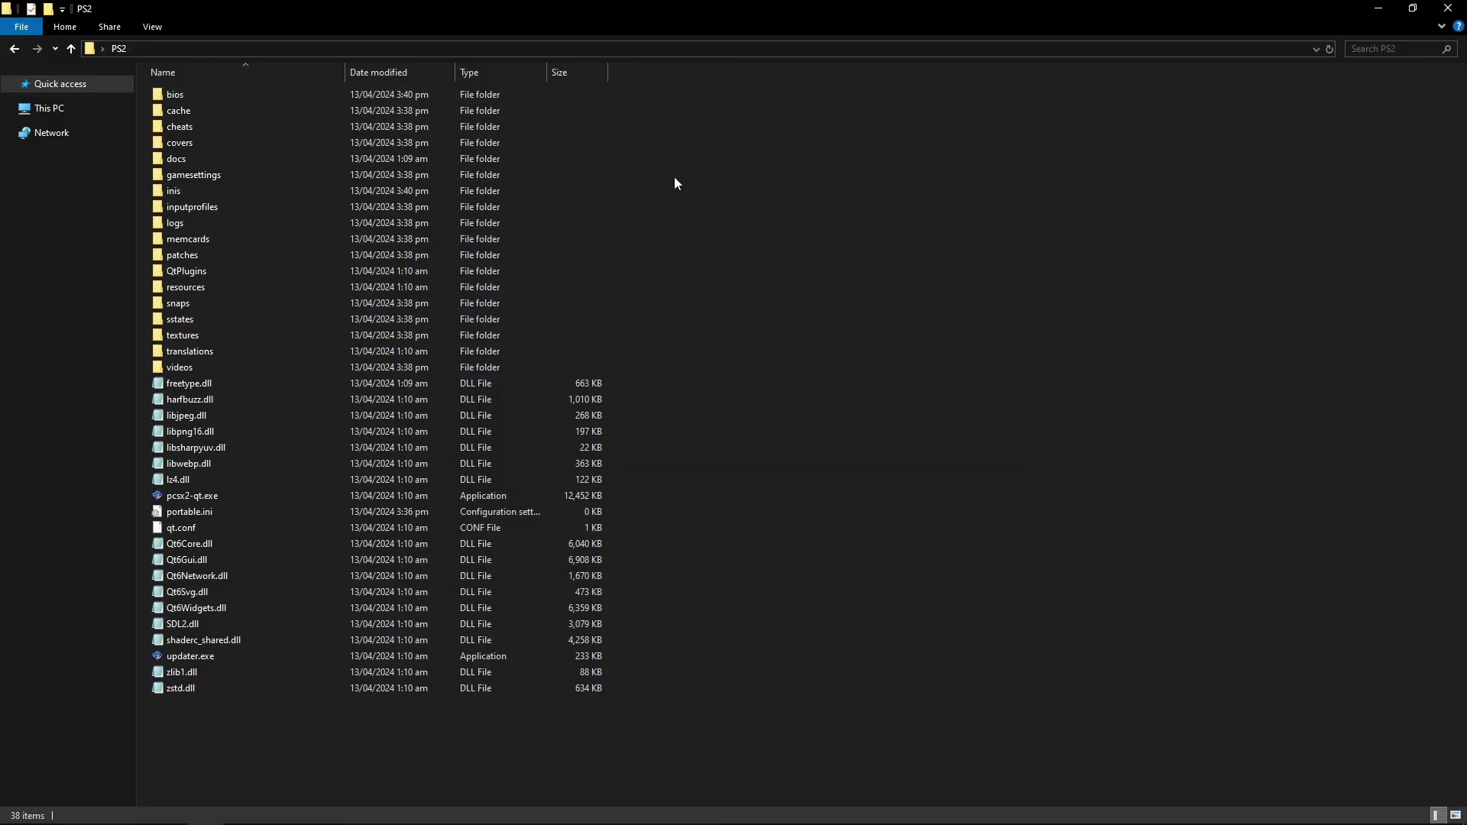
right_click(654, 199)
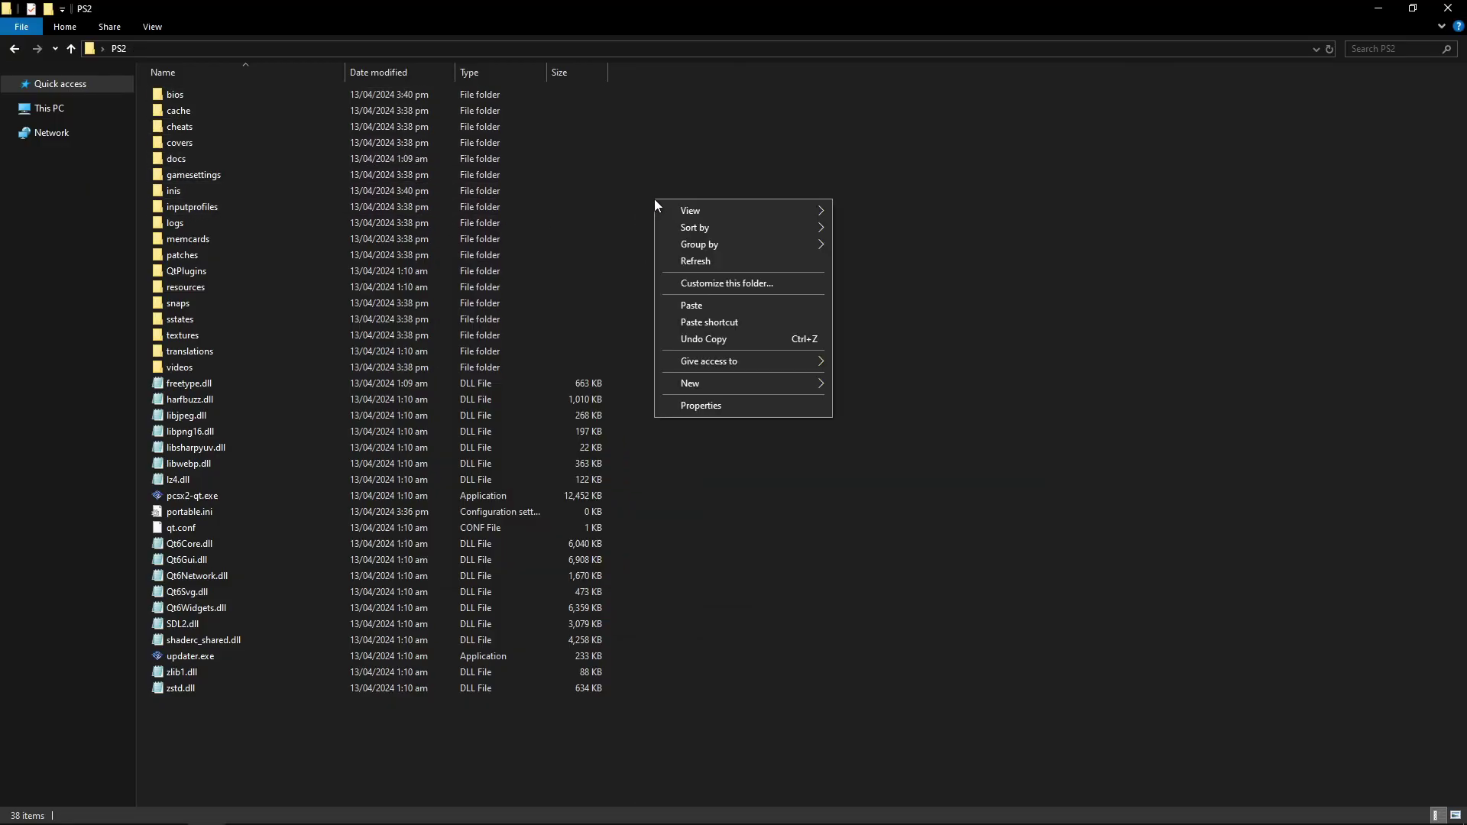
mouse_move(723, 385)
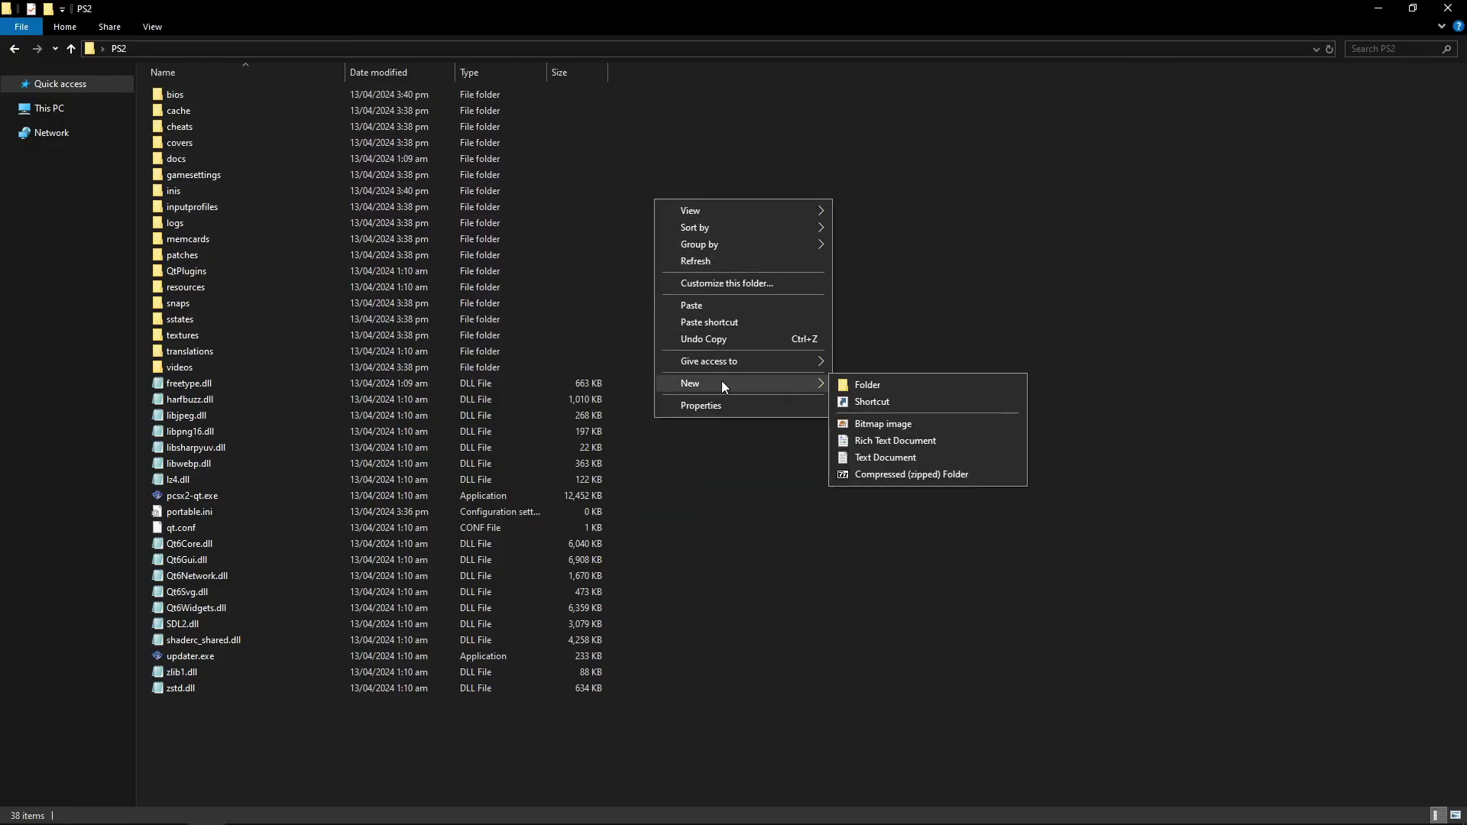
click(871, 384)
text(games)
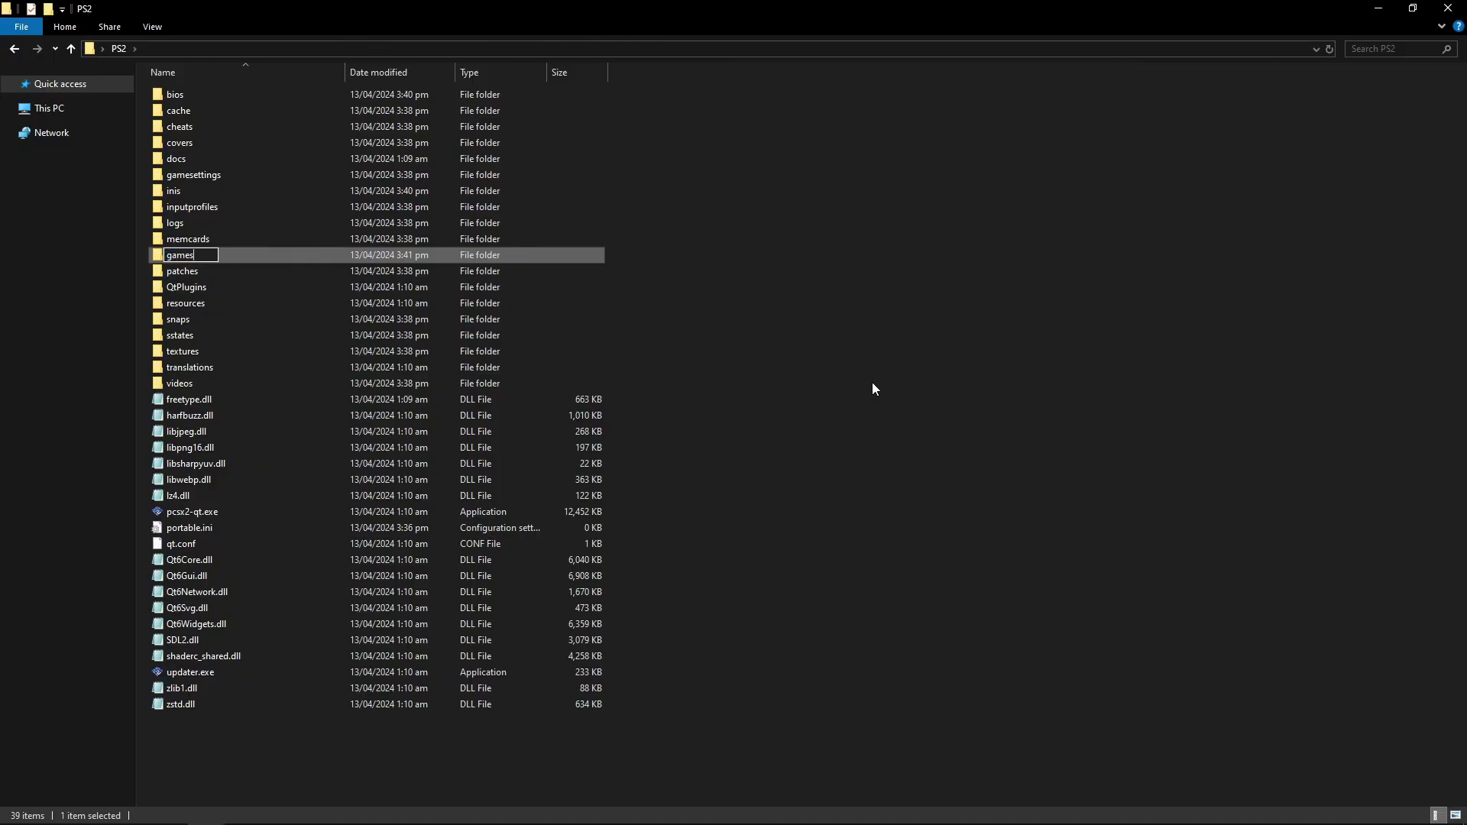
key(Return)
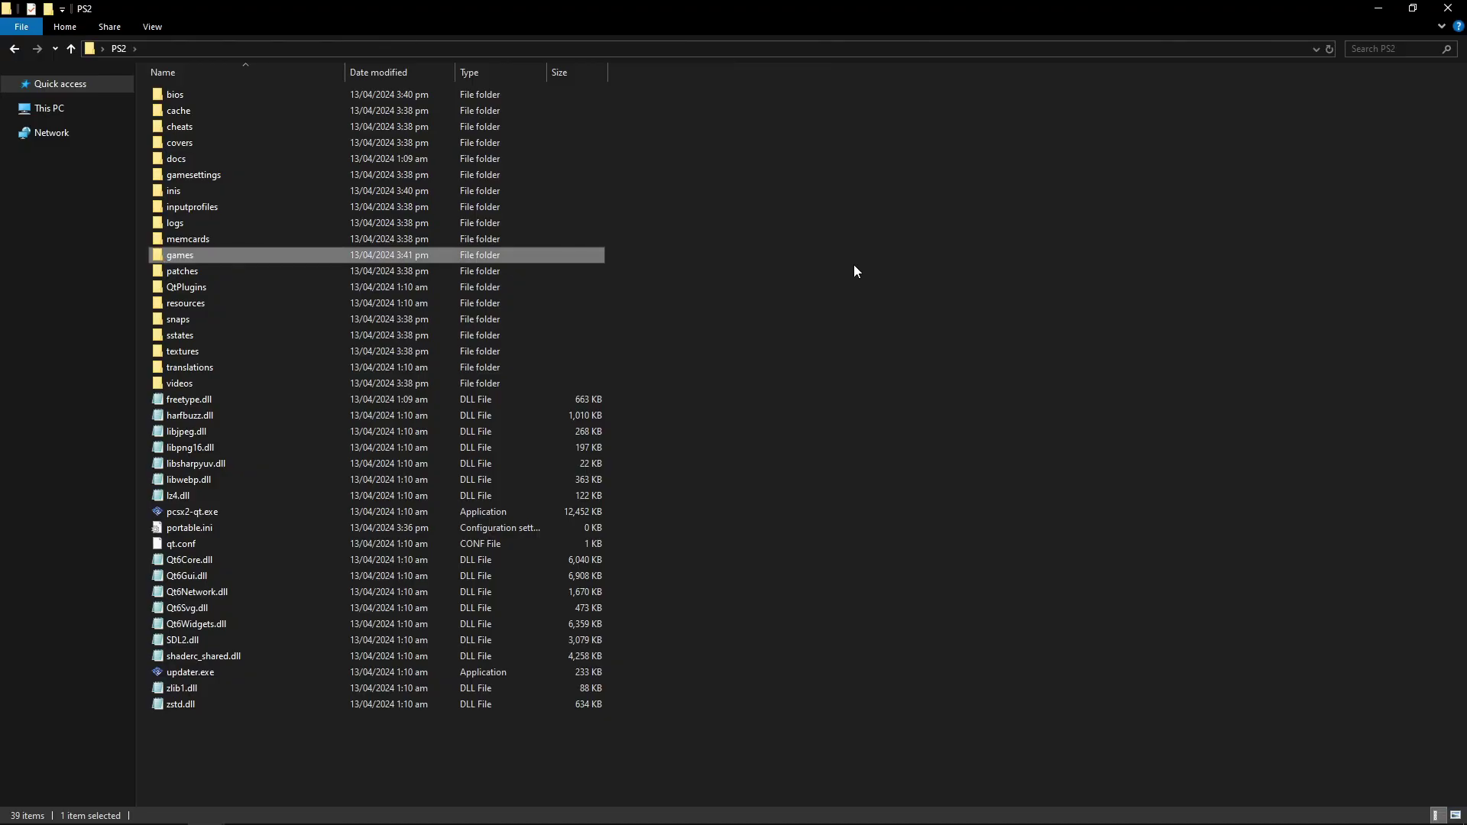
click(768, 308)
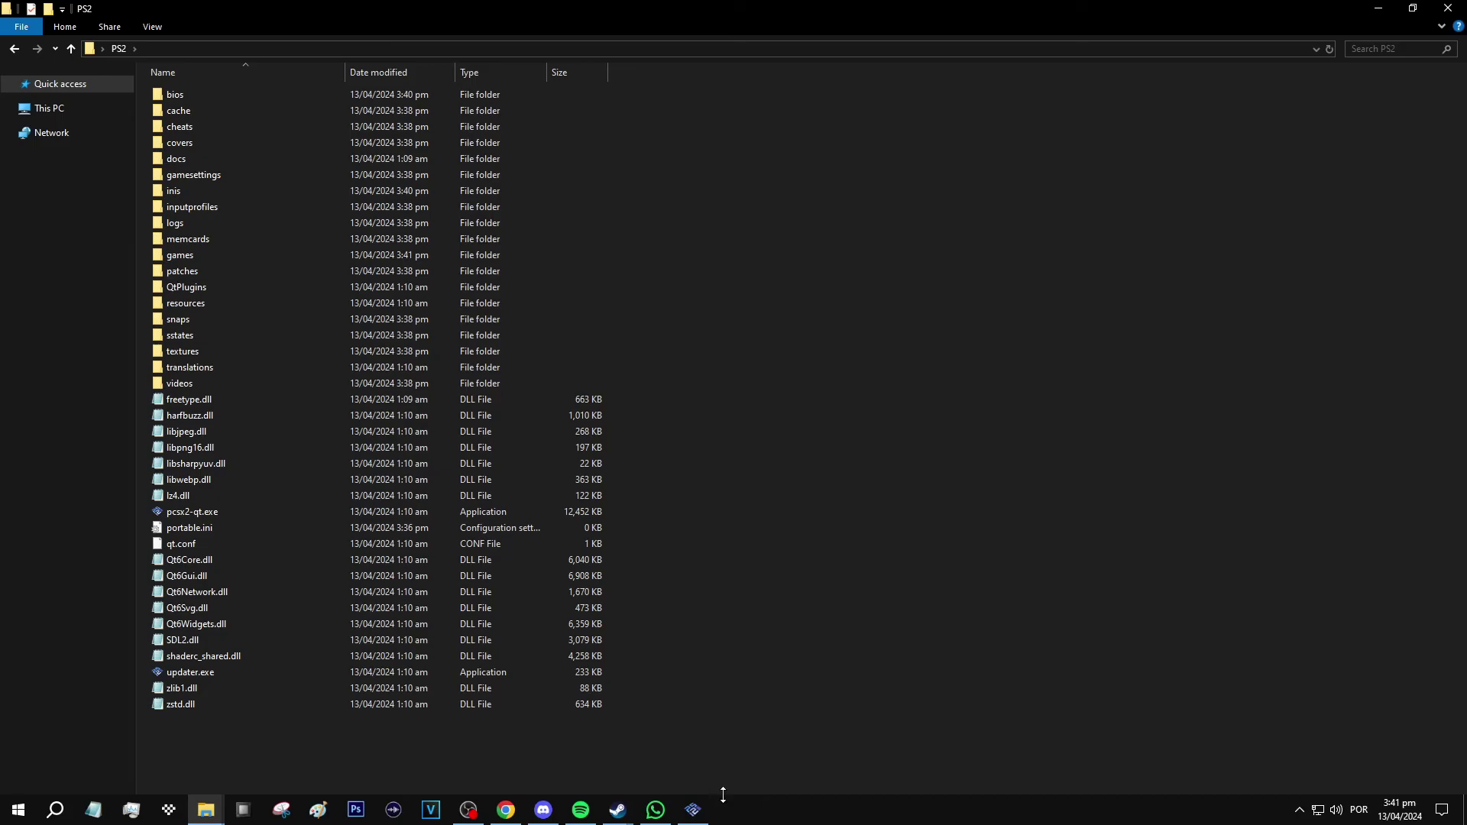
Add the PS2\games folder as a recursively scanned search directory in the PCSX2 Setup Wizard and continue to the controller setup page.
click(692, 809)
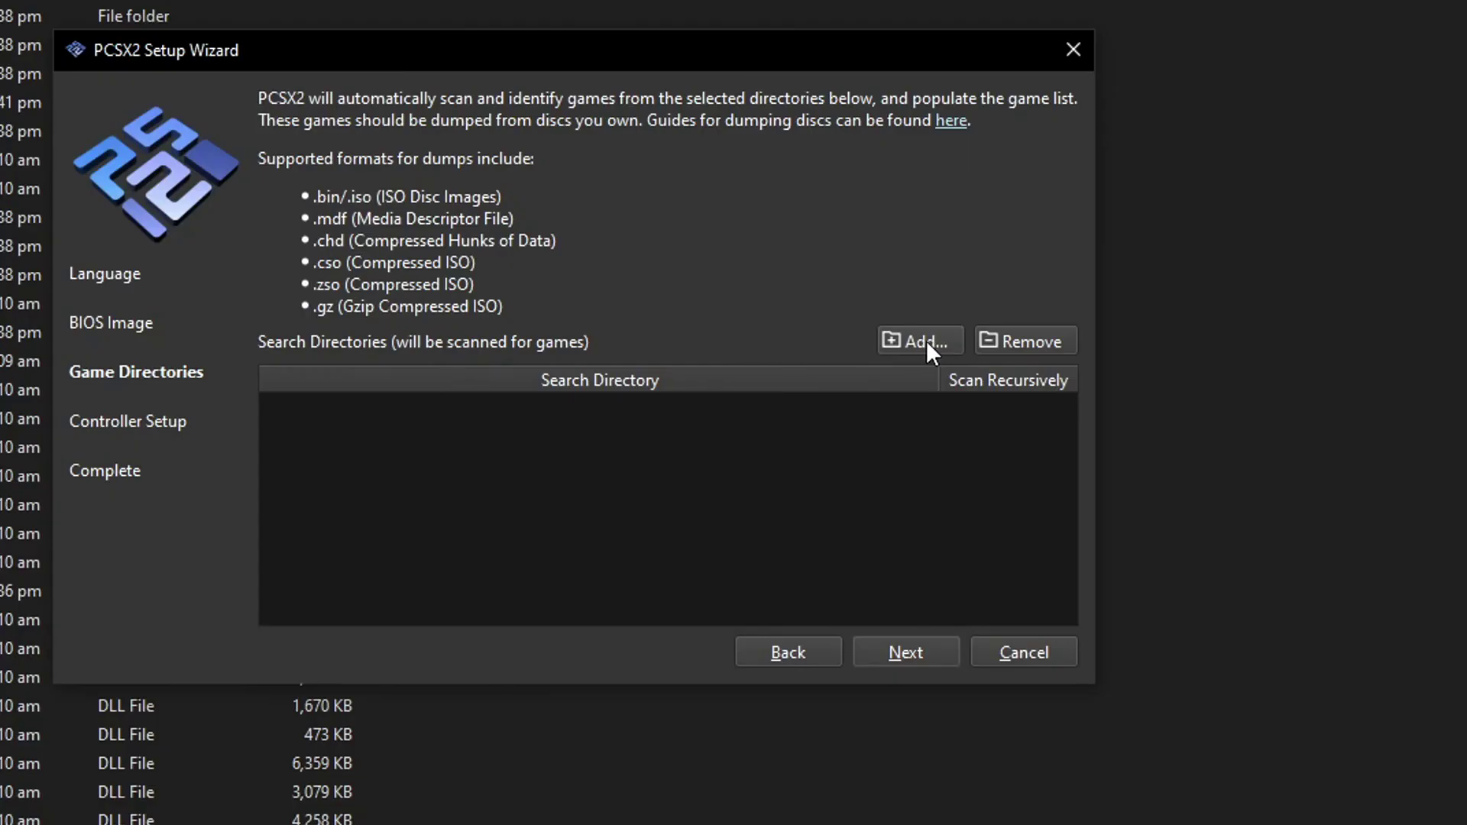
click(923, 341)
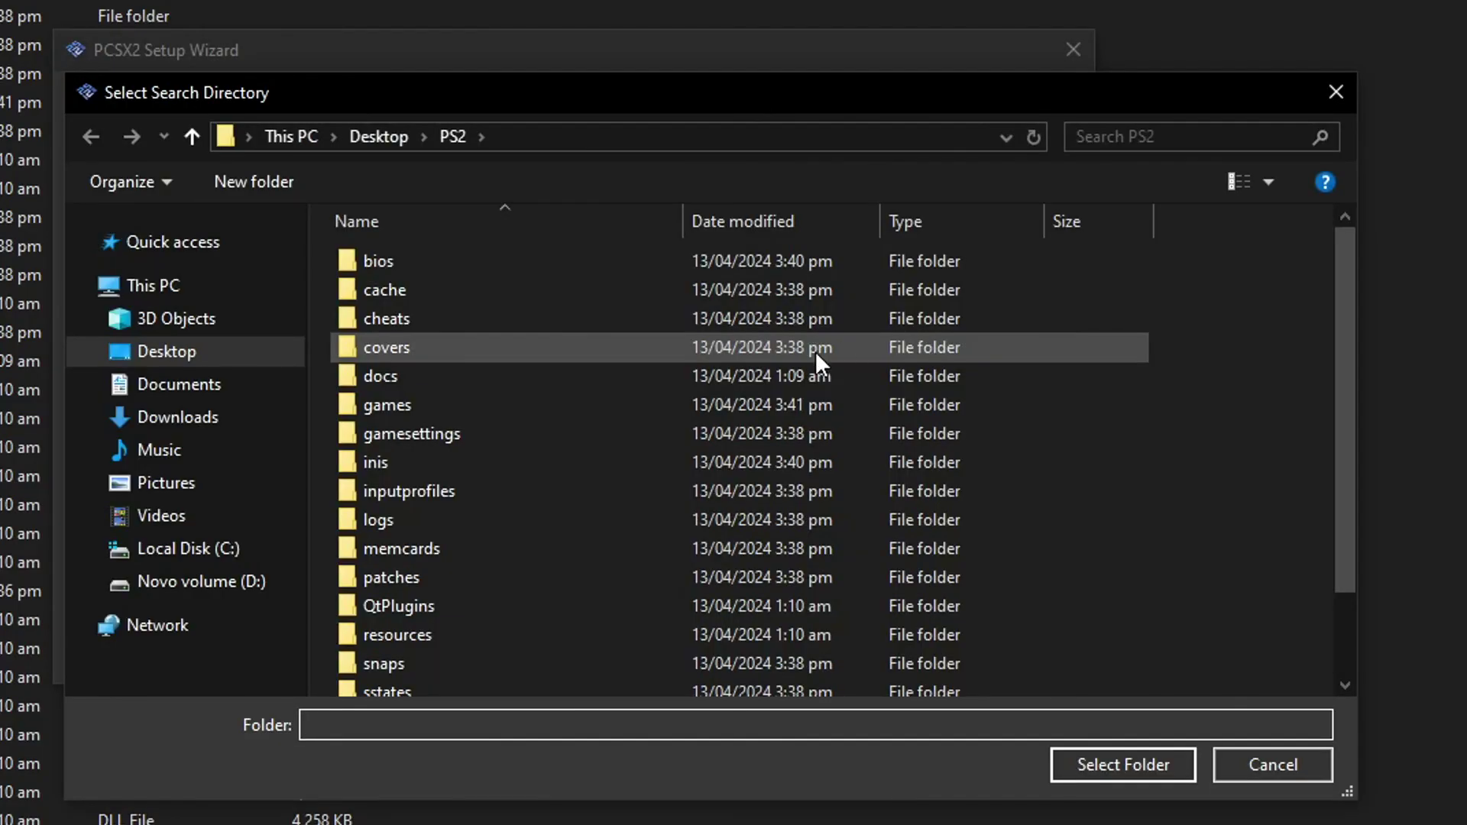
drag(1347, 273, 1347, 311)
click(385, 351)
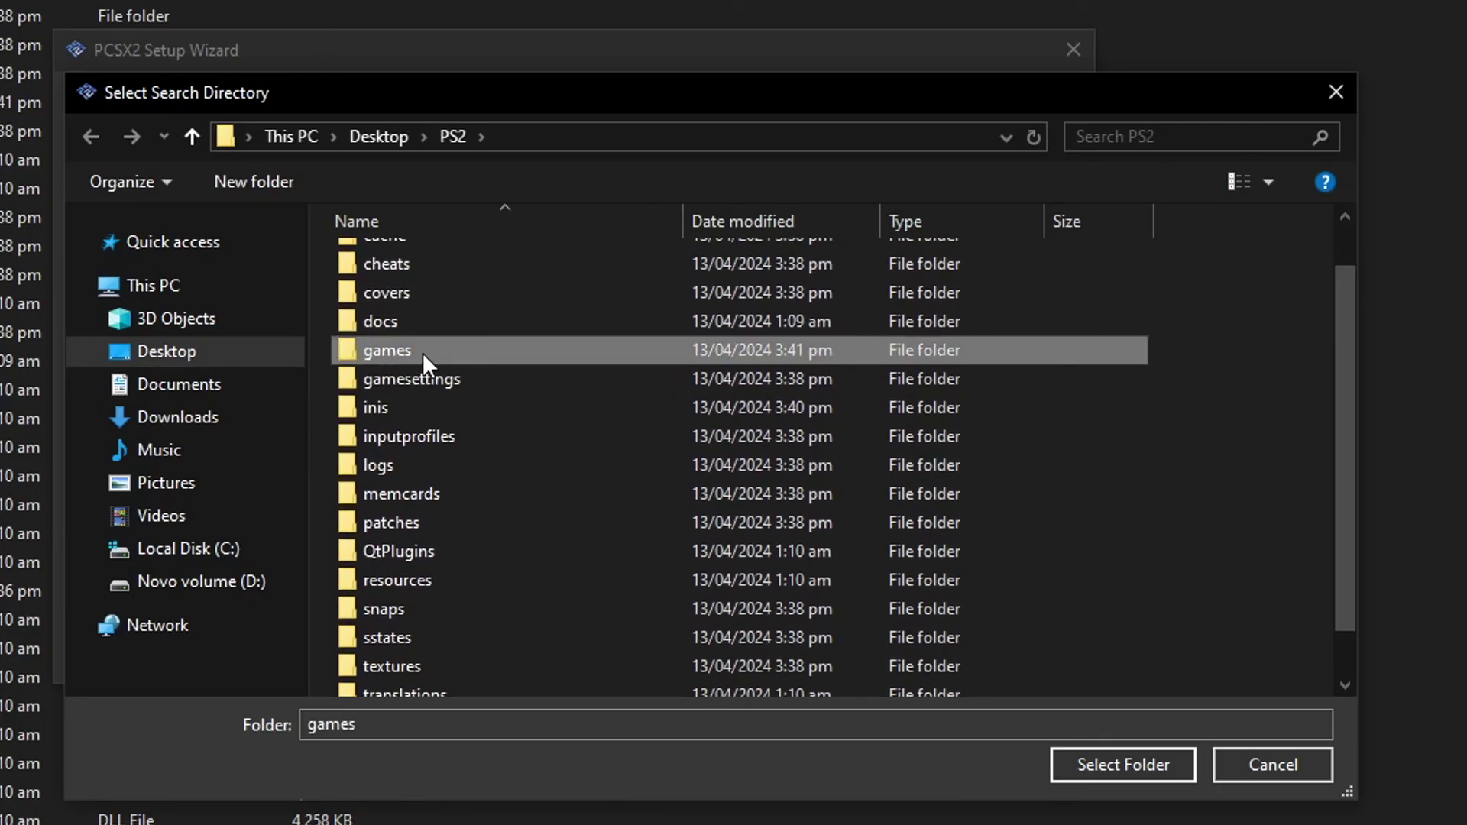
click(1115, 764)
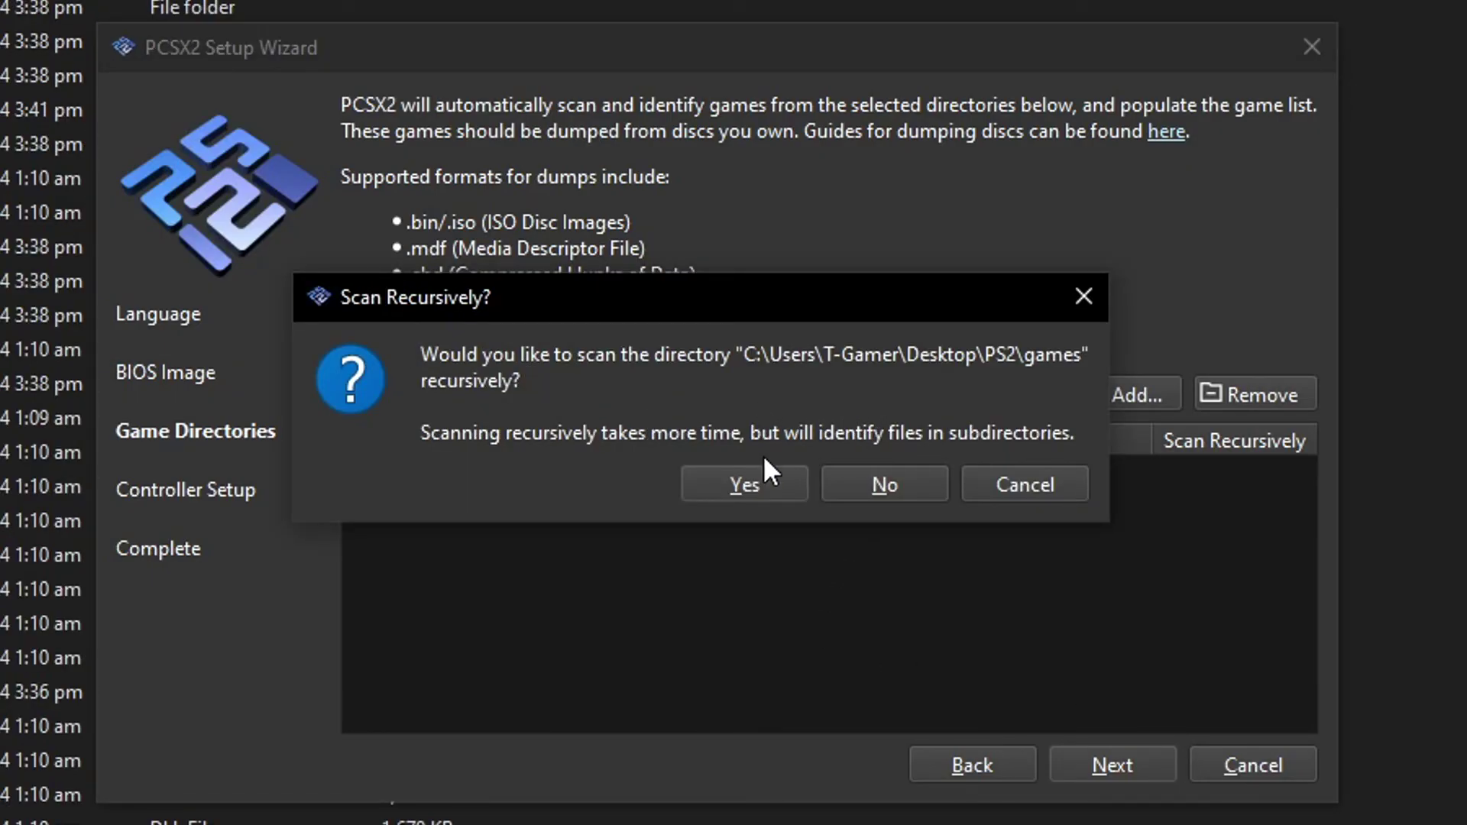
click(745, 485)
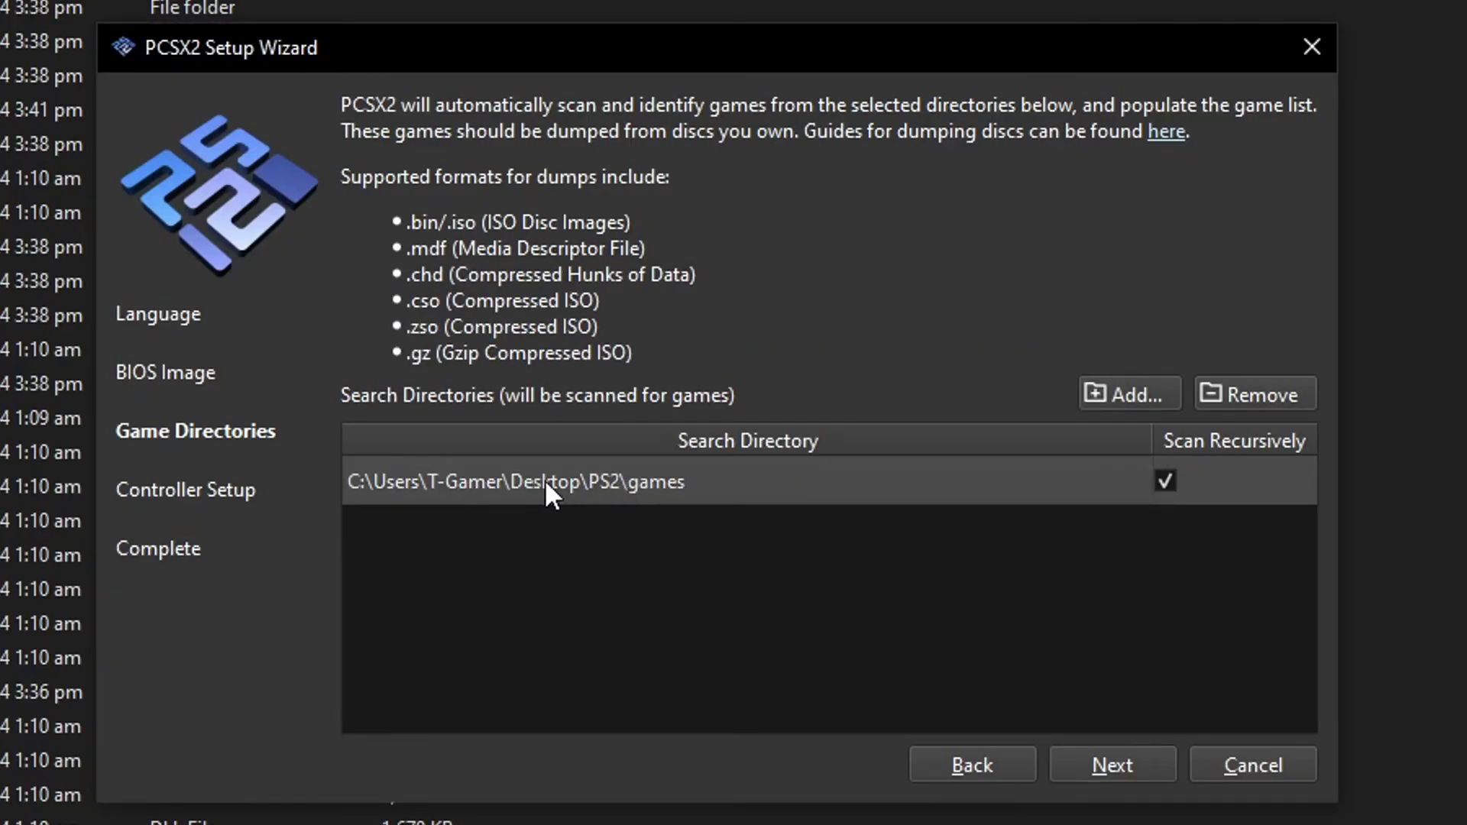
click(1102, 762)
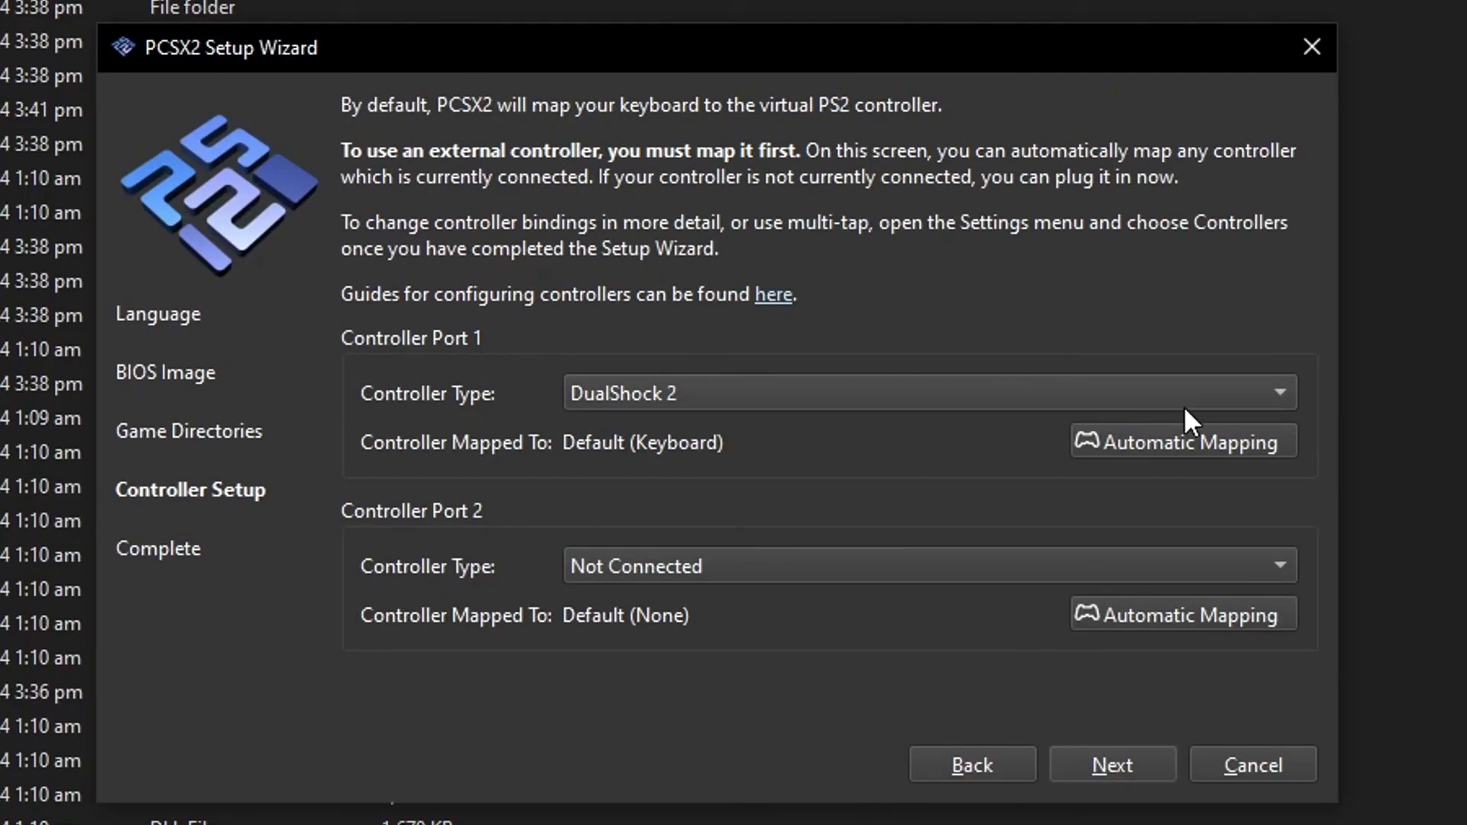
Automatically map Controller Port 1 to SDL-0 (XInput Controller) and keep Controller Port 2 set to Not Connected.
click(1158, 443)
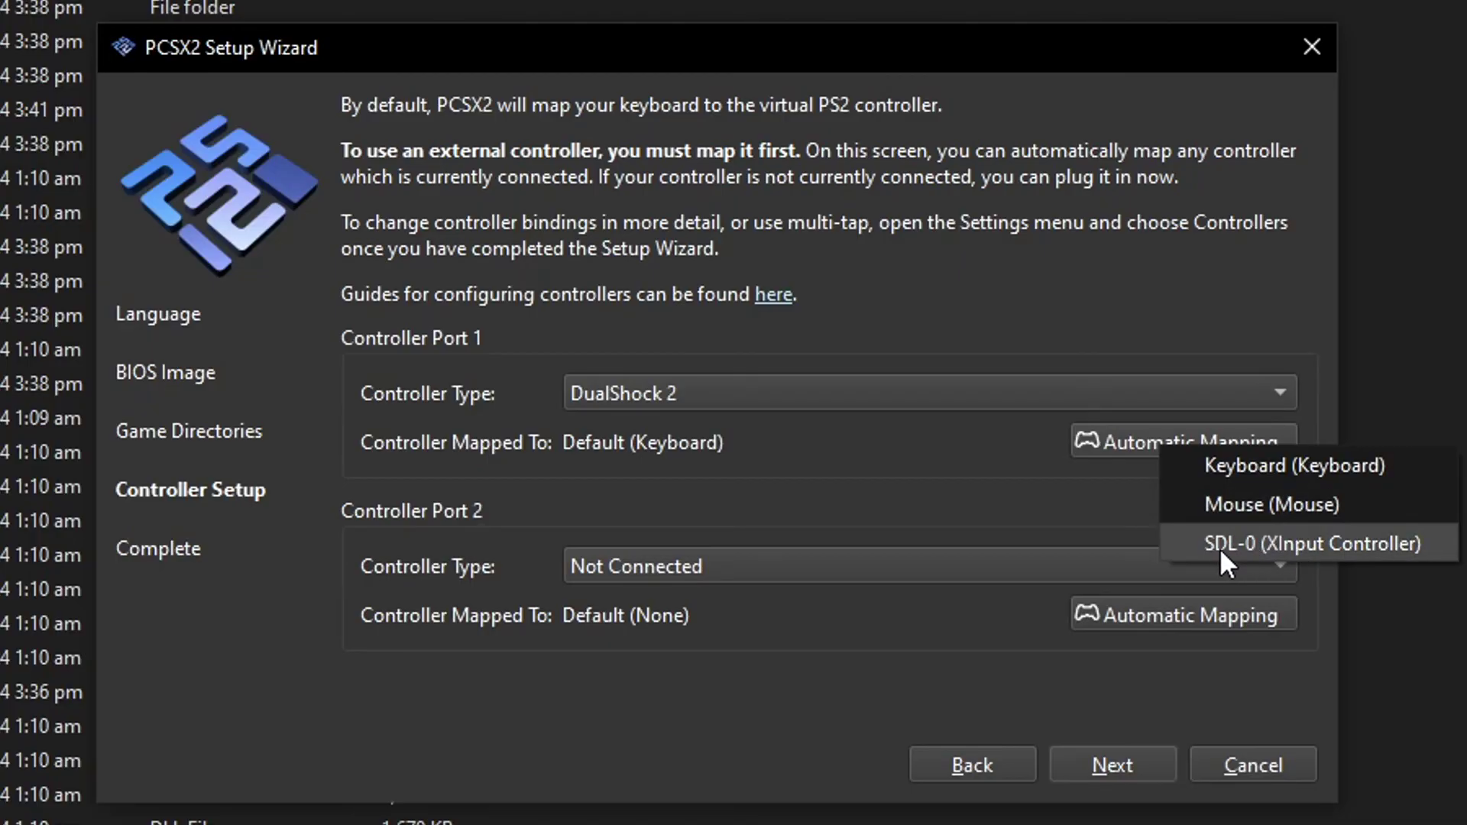
click(1278, 545)
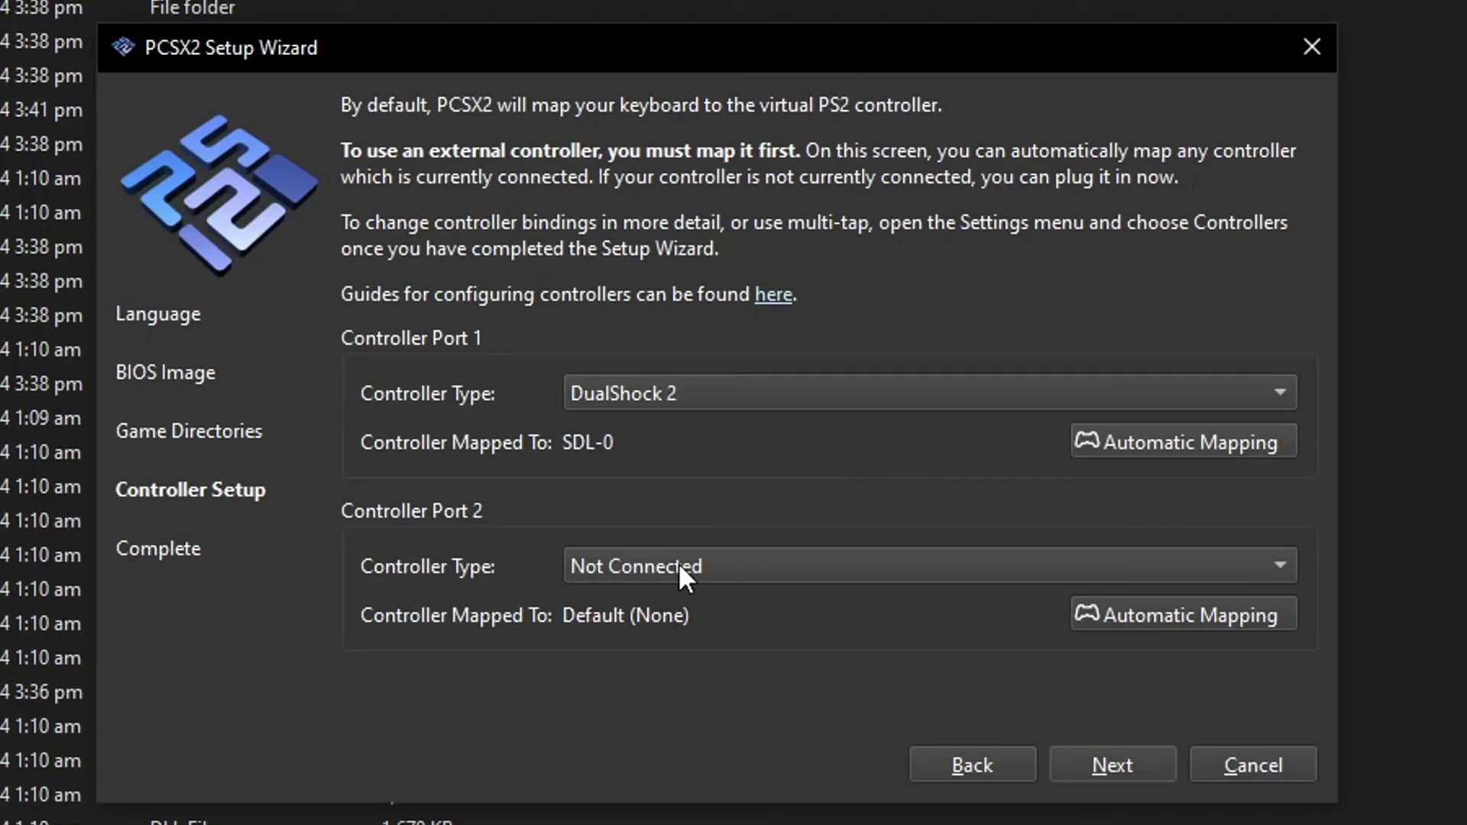
click(727, 567)
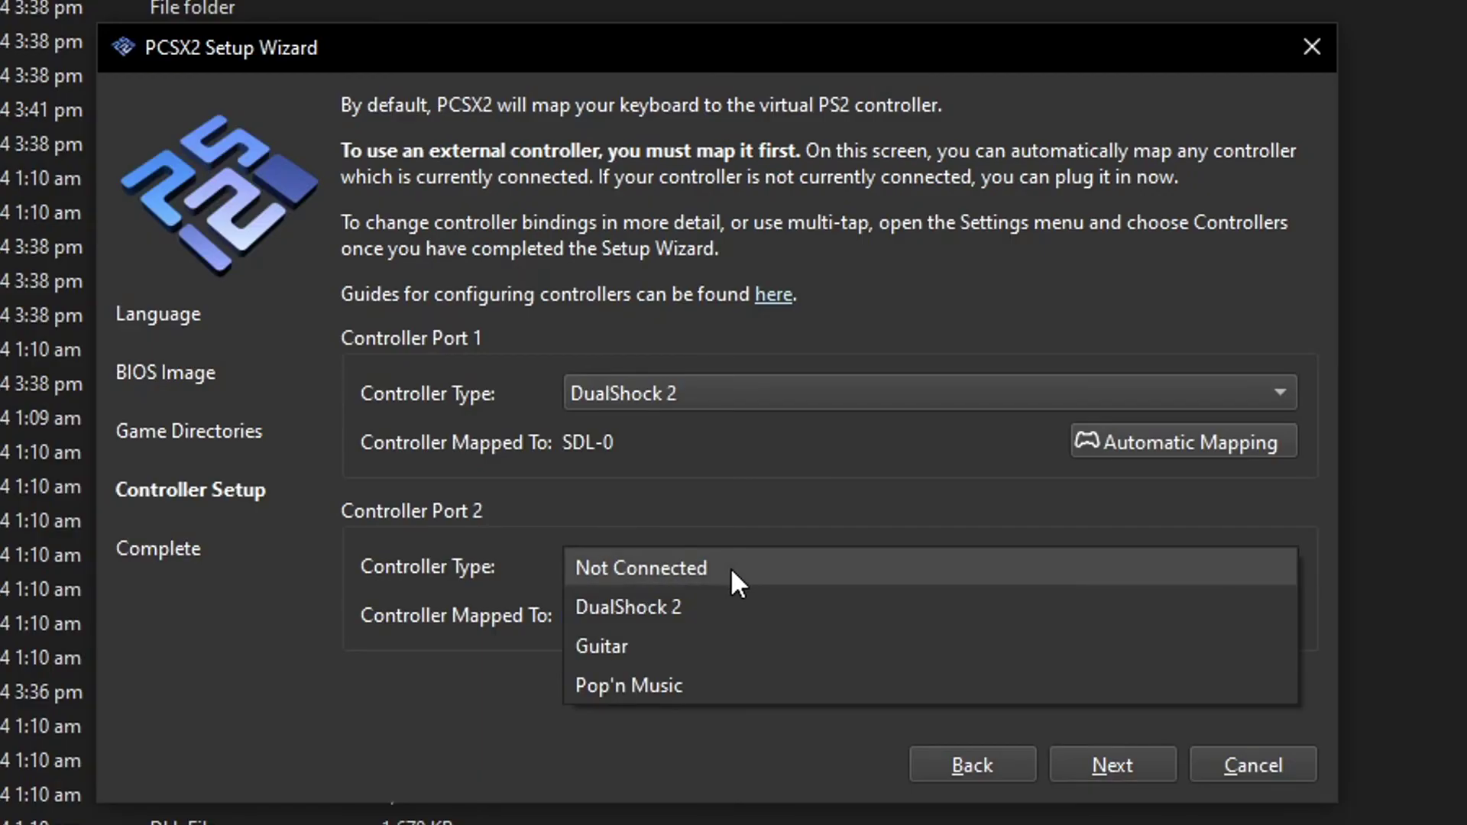
click(684, 567)
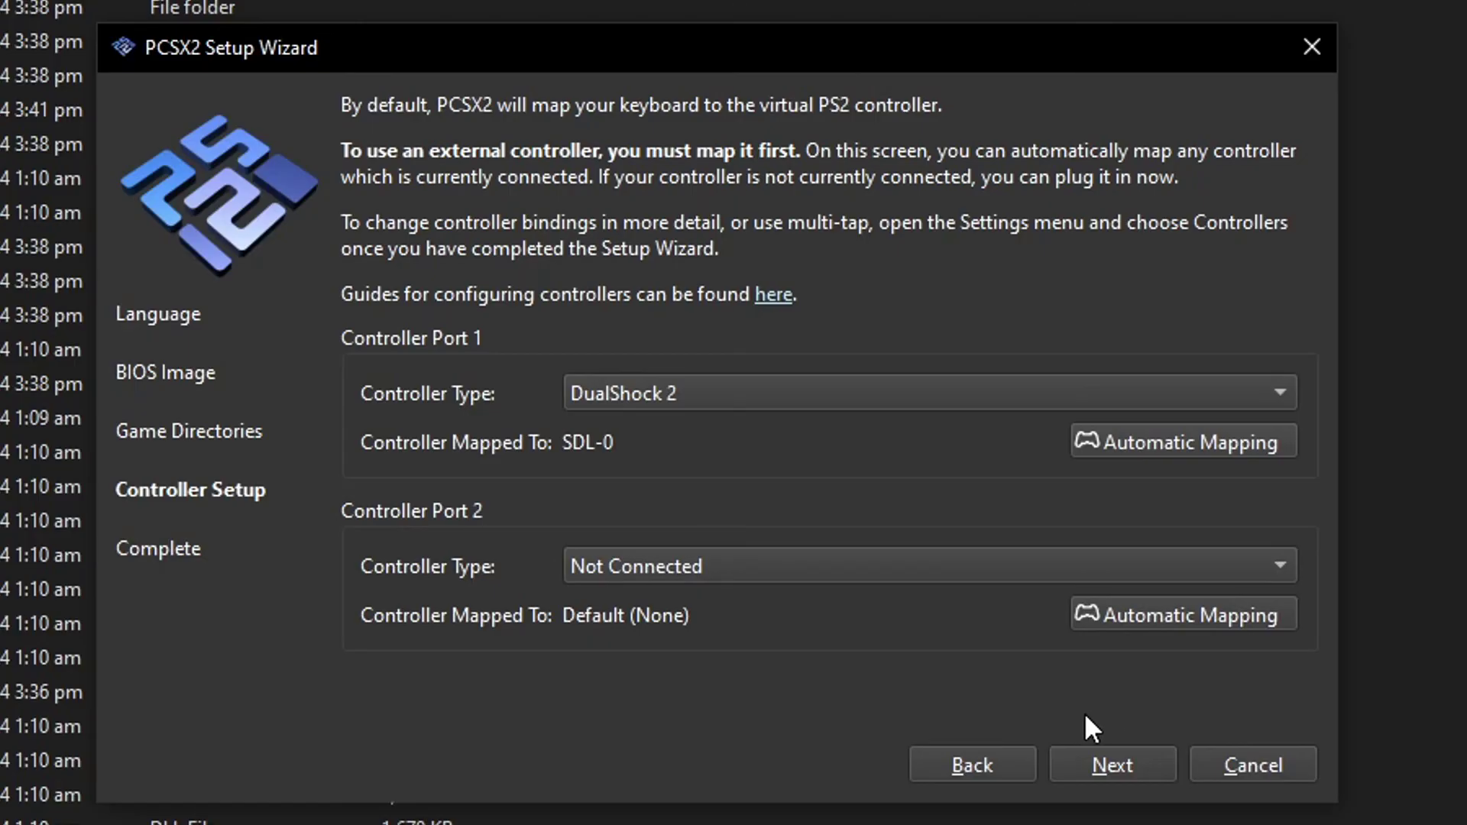
Complete the setup wizard and maximize the PCSX2 main window.
click(1108, 760)
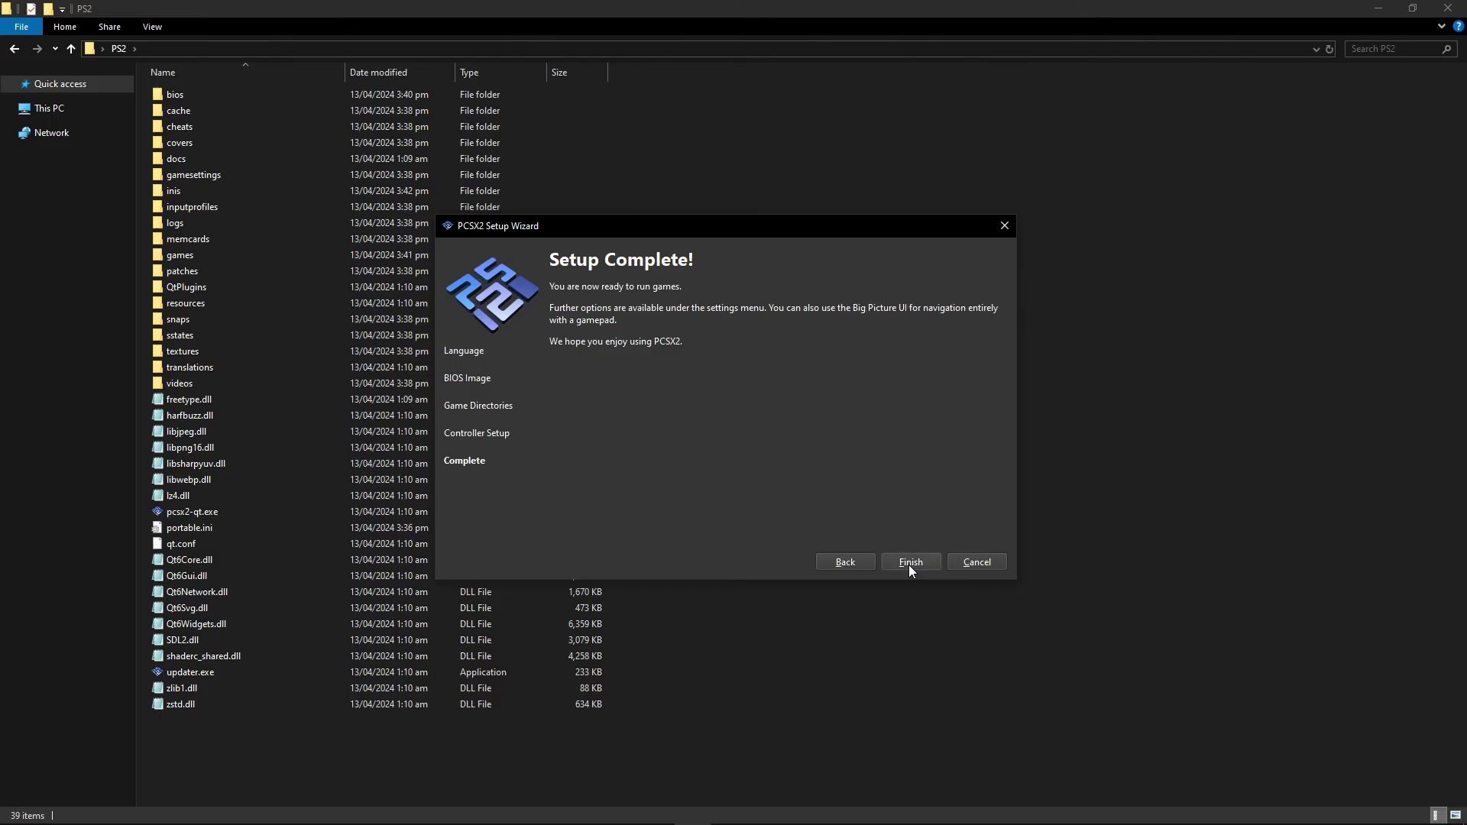
click(1113, 764)
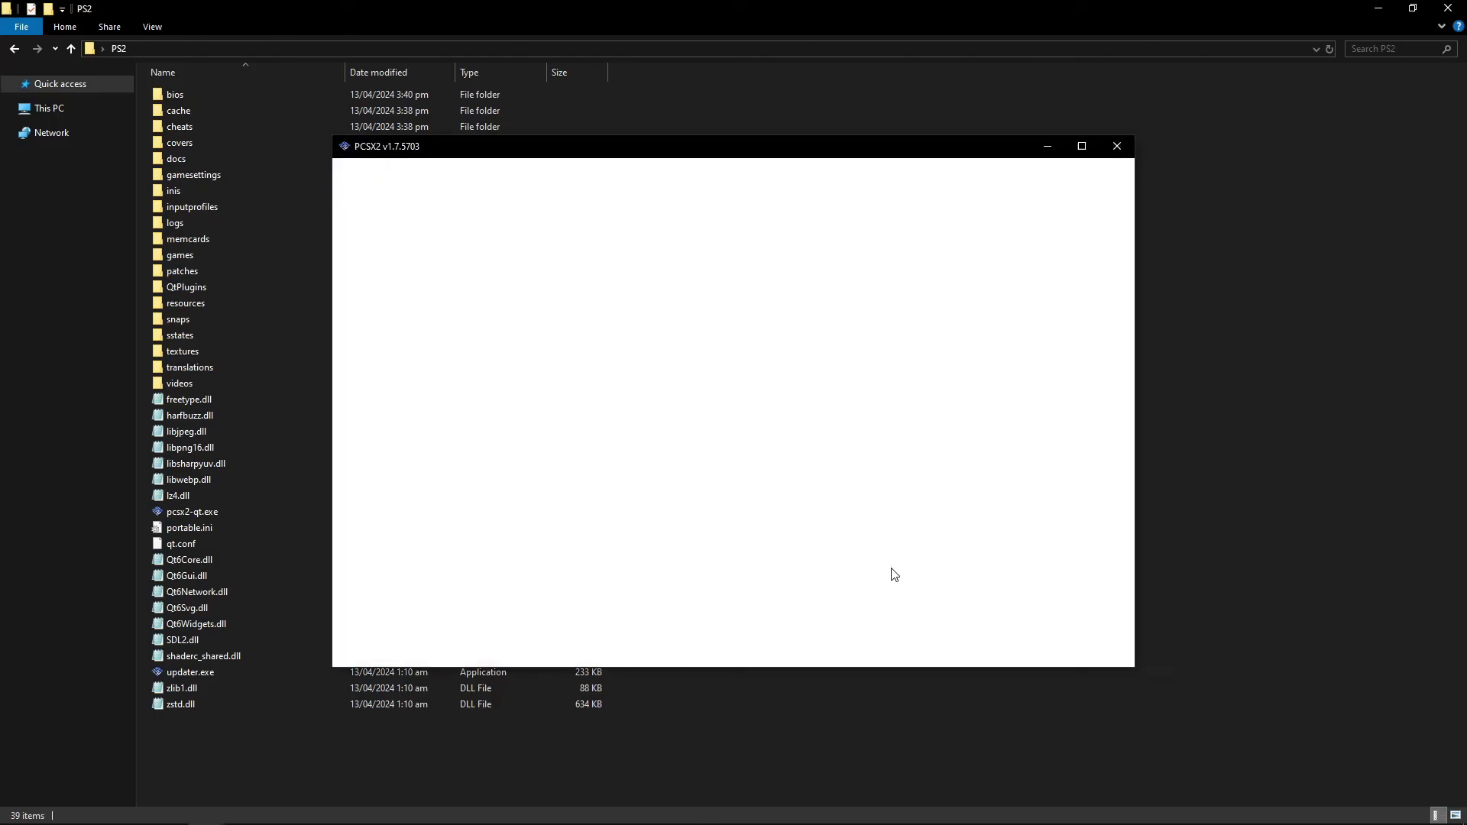
click(1082, 147)
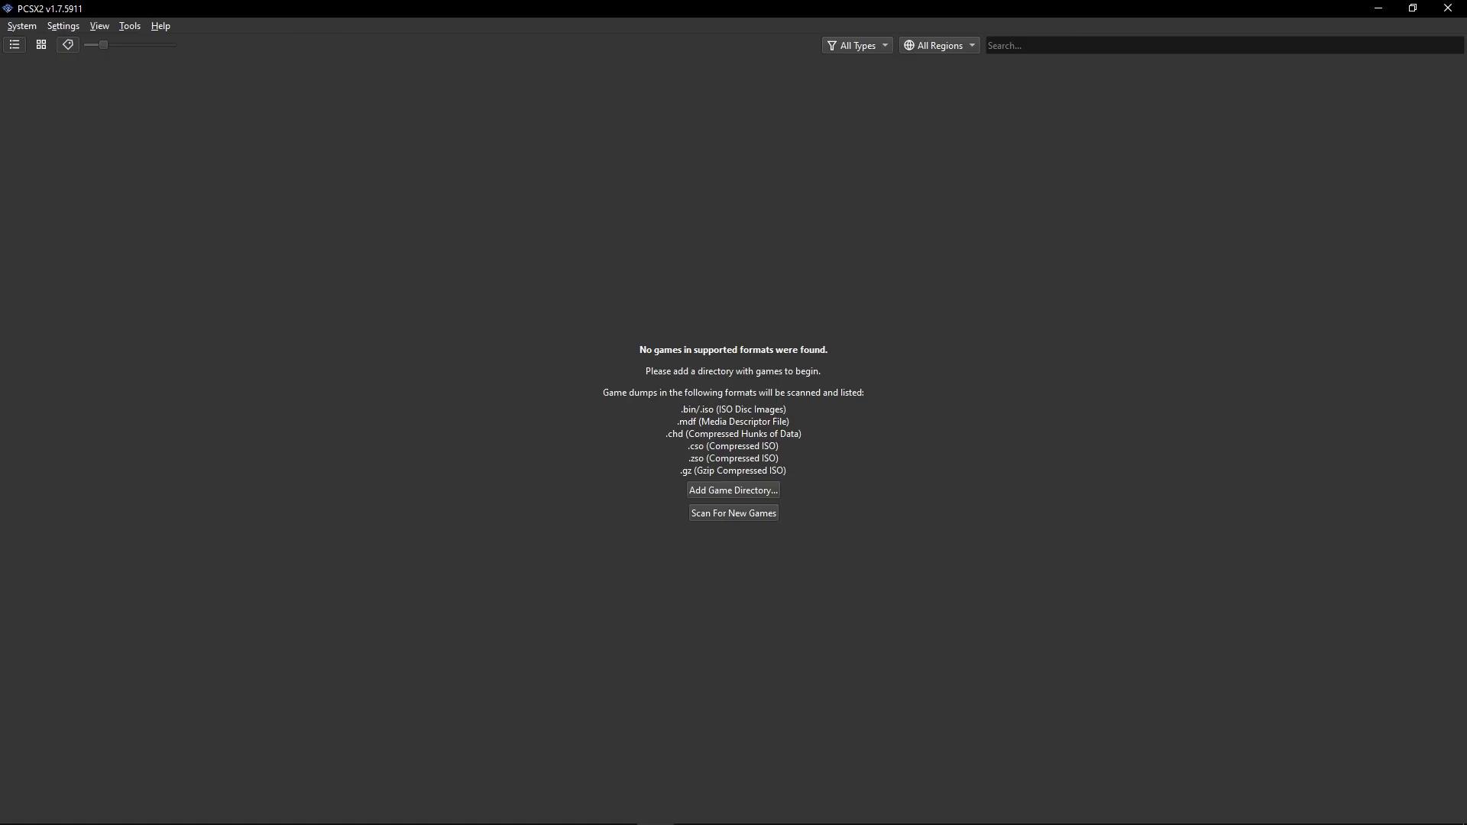
Open the games subfolder of PS2 in File Explorer, and switch back to PCSX2 to scan for new games.
click(168, 810)
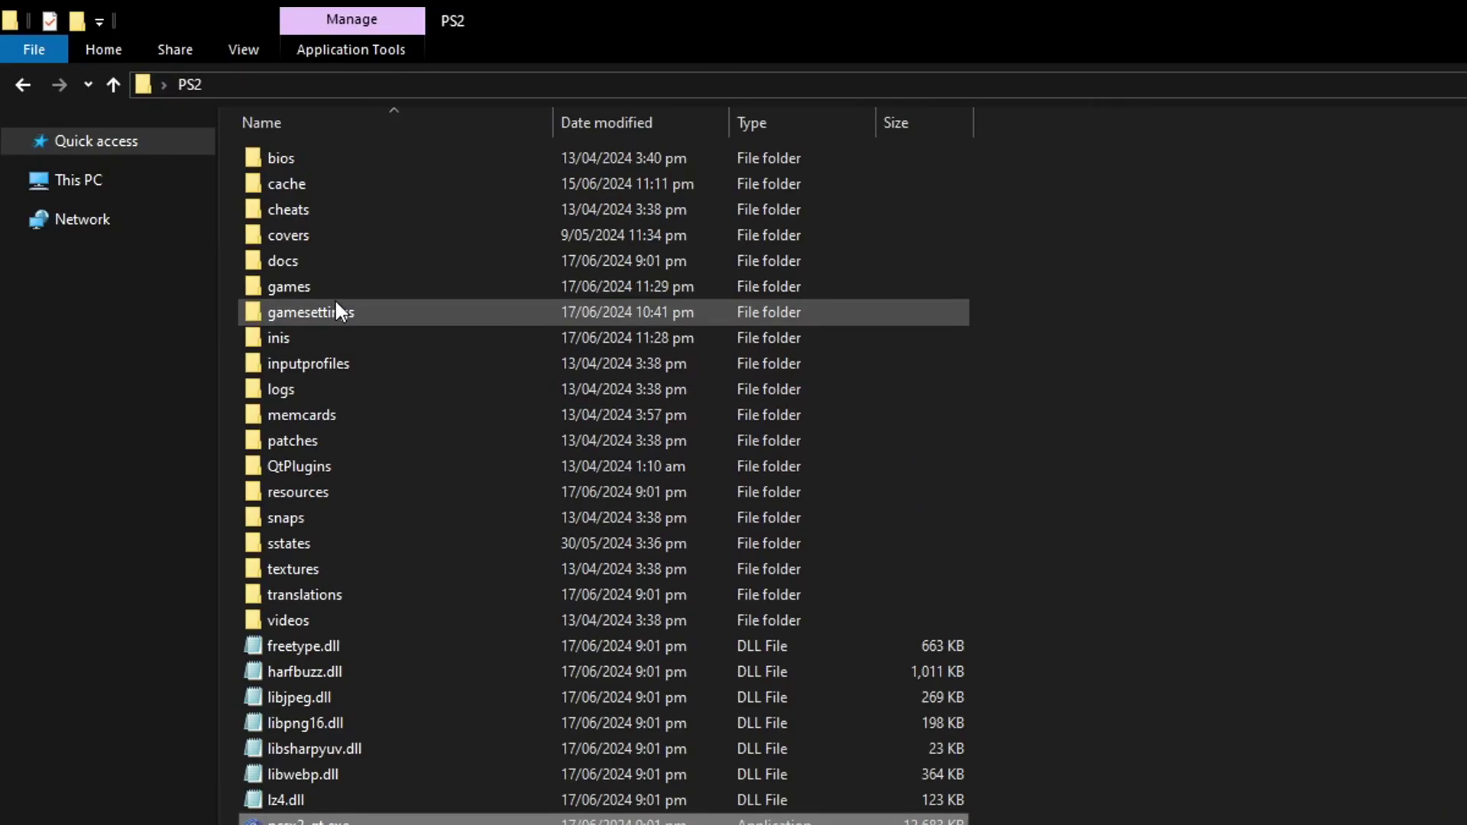
double_click(325, 296)
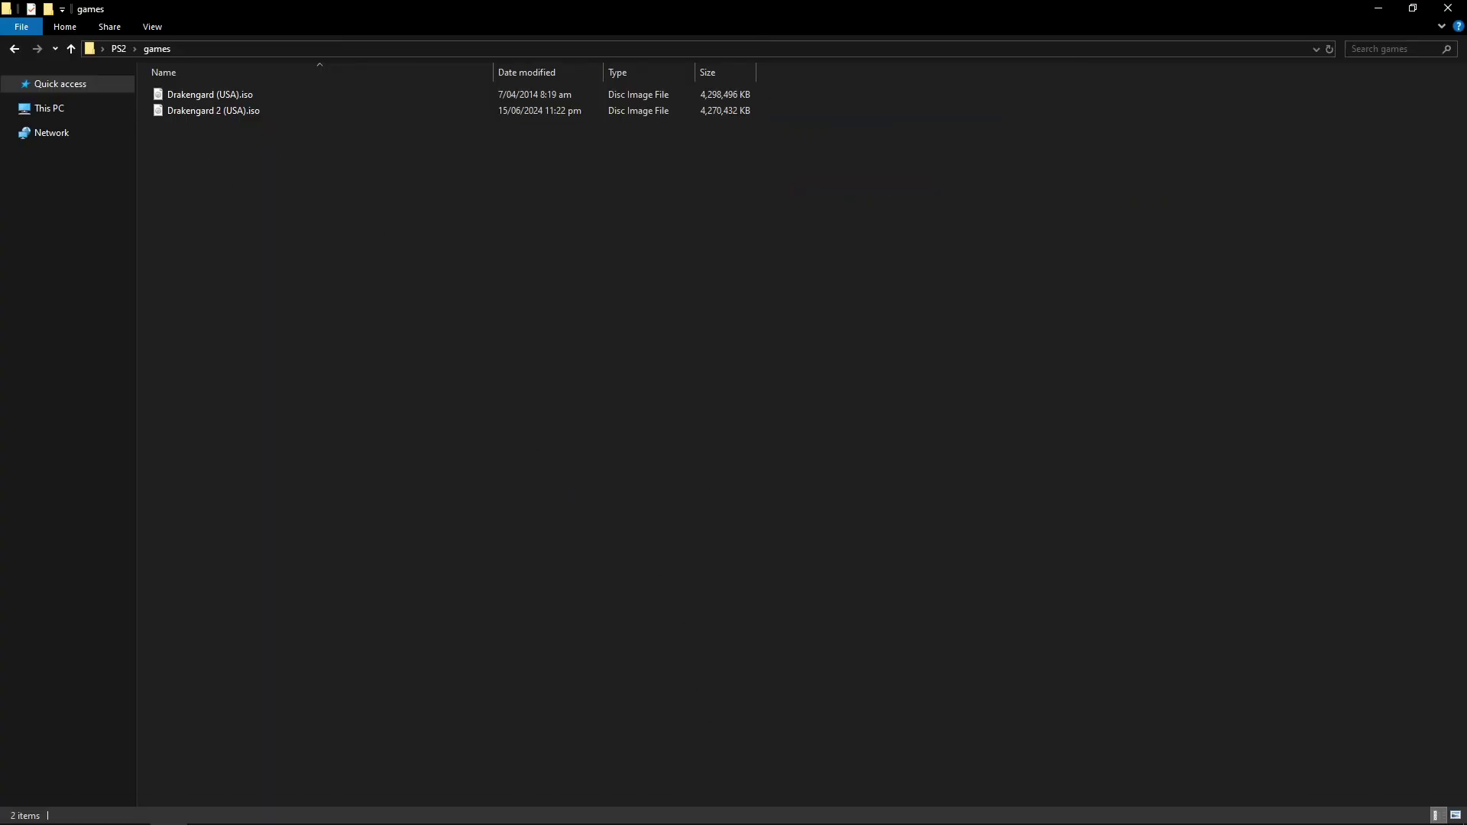
click(655, 810)
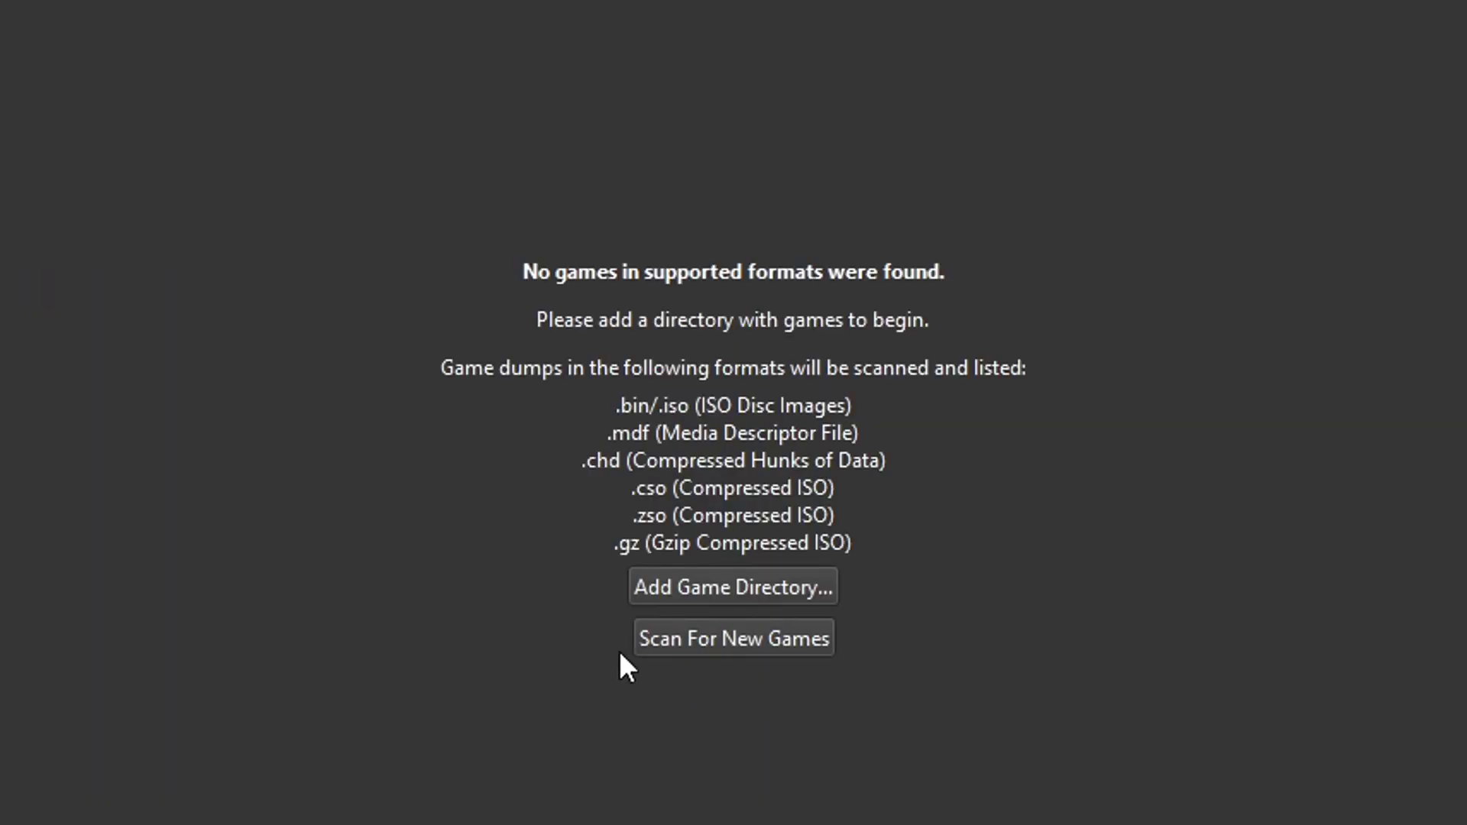
click(746, 648)
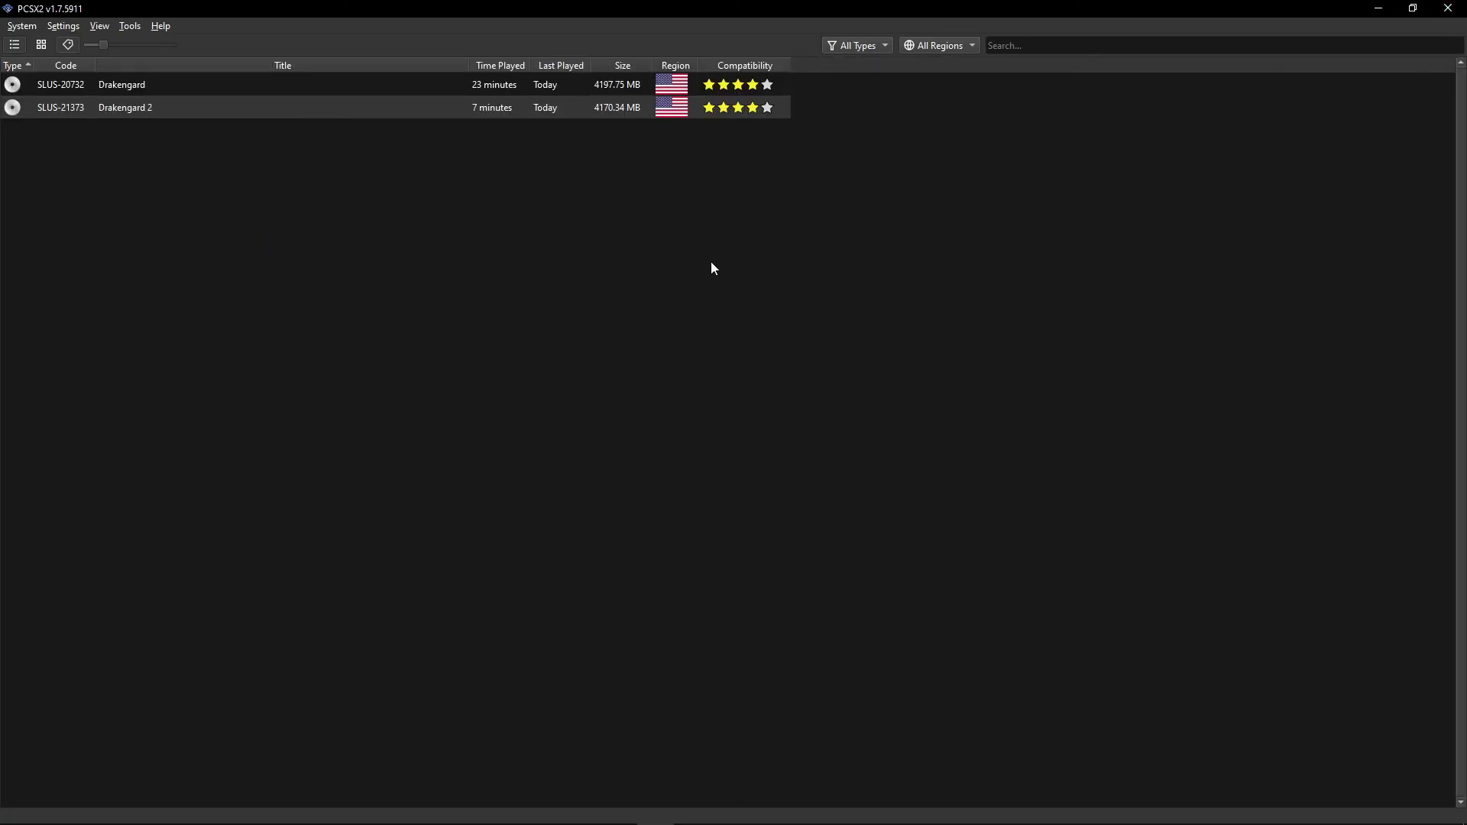
Open the properties of Drakengard from the game list and show its patches.
click(275, 251)
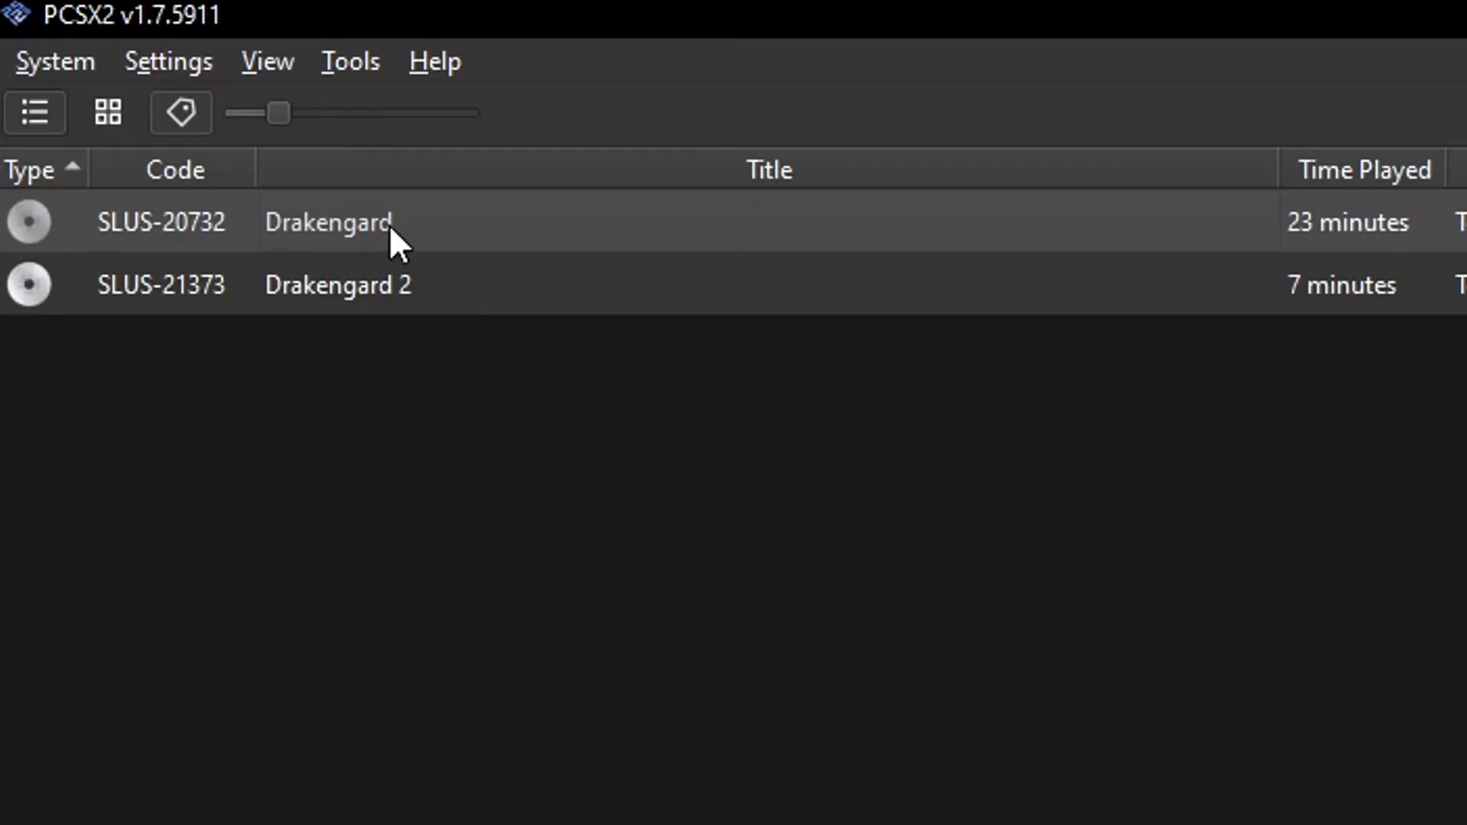
right_click(373, 222)
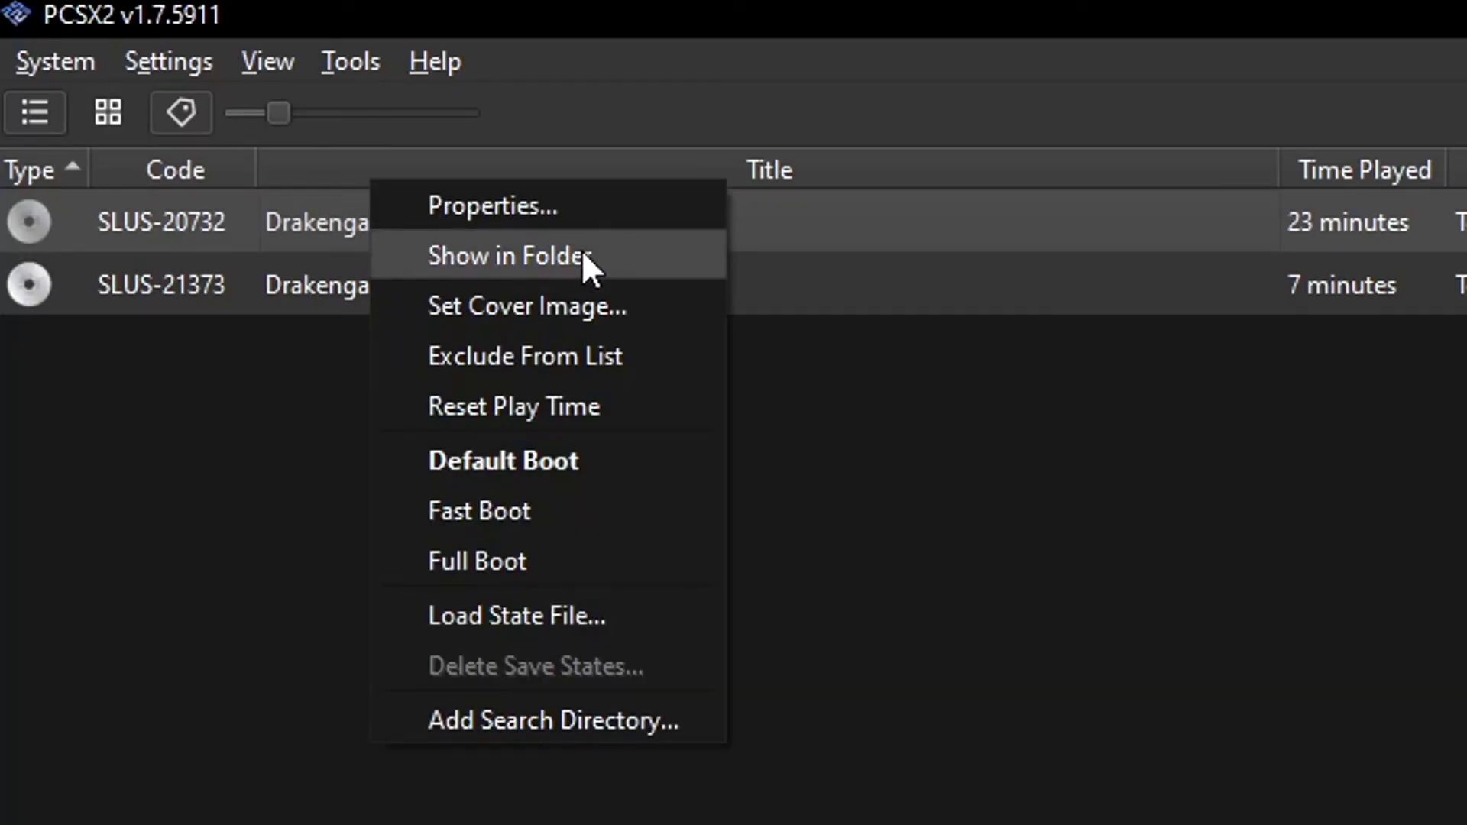
click(616, 217)
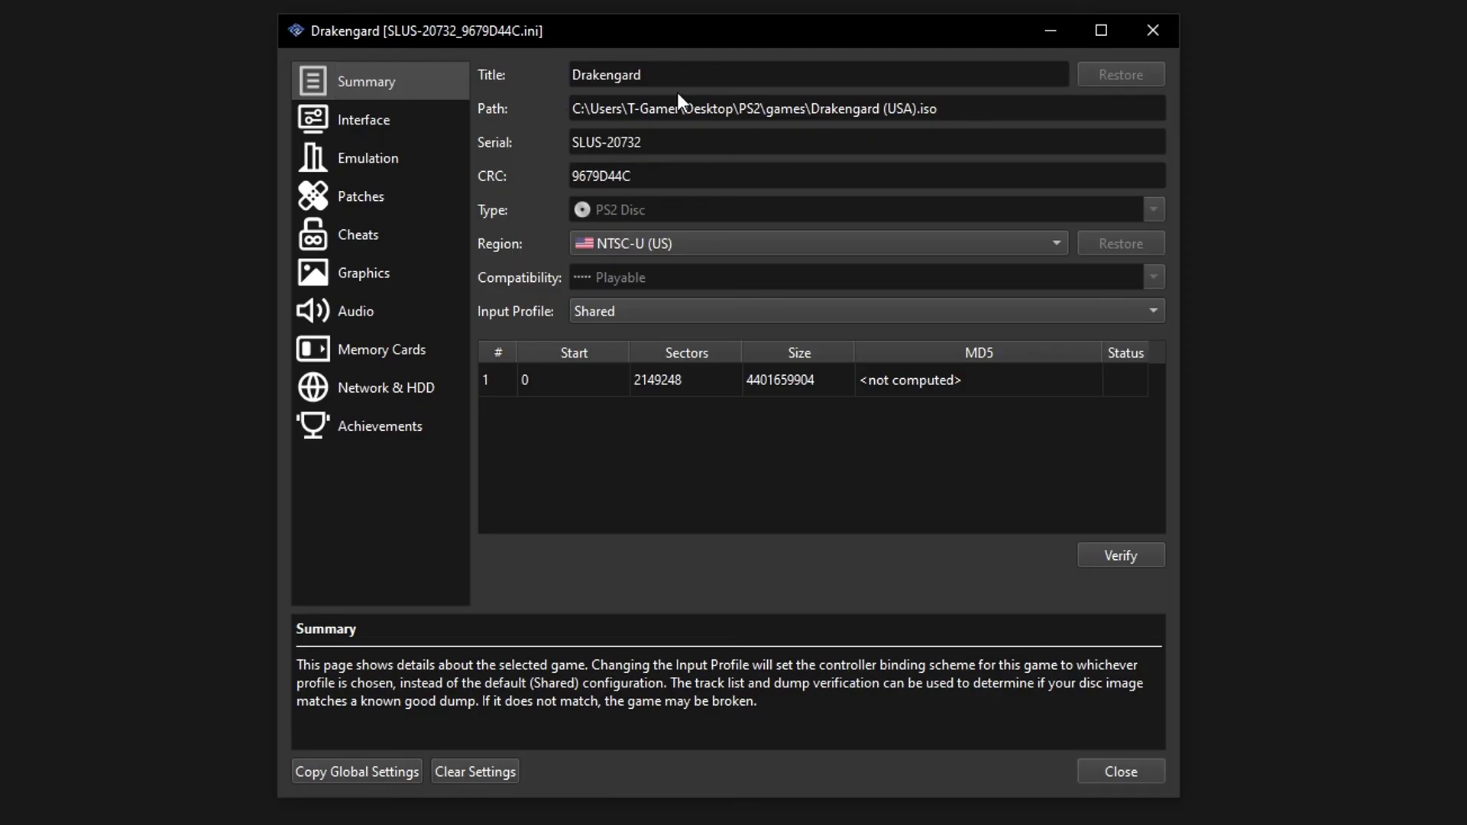
click(361, 211)
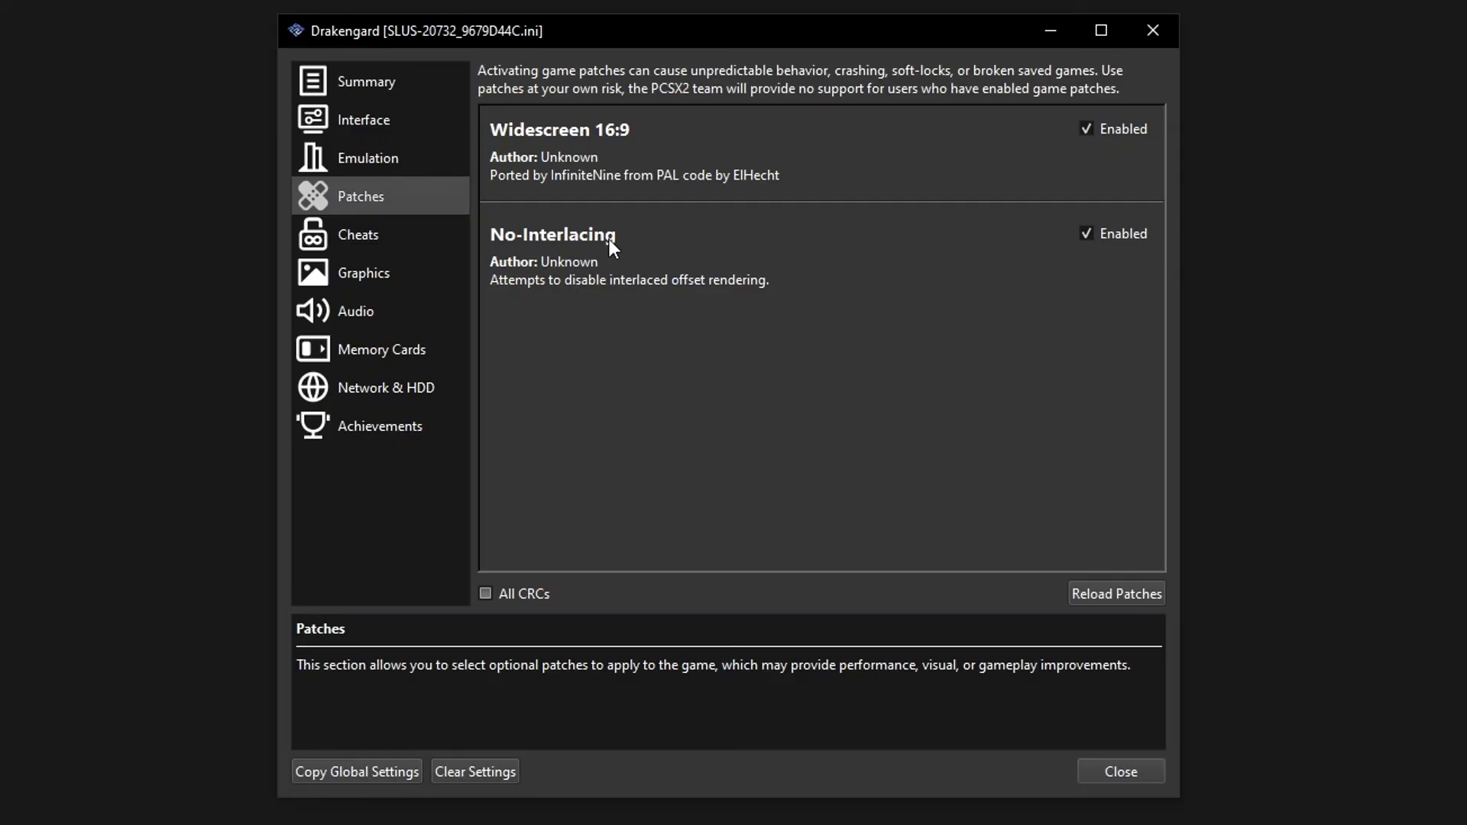
Set the renderer to Vulkan in Drakengard's graphics settings.
click(365, 276)
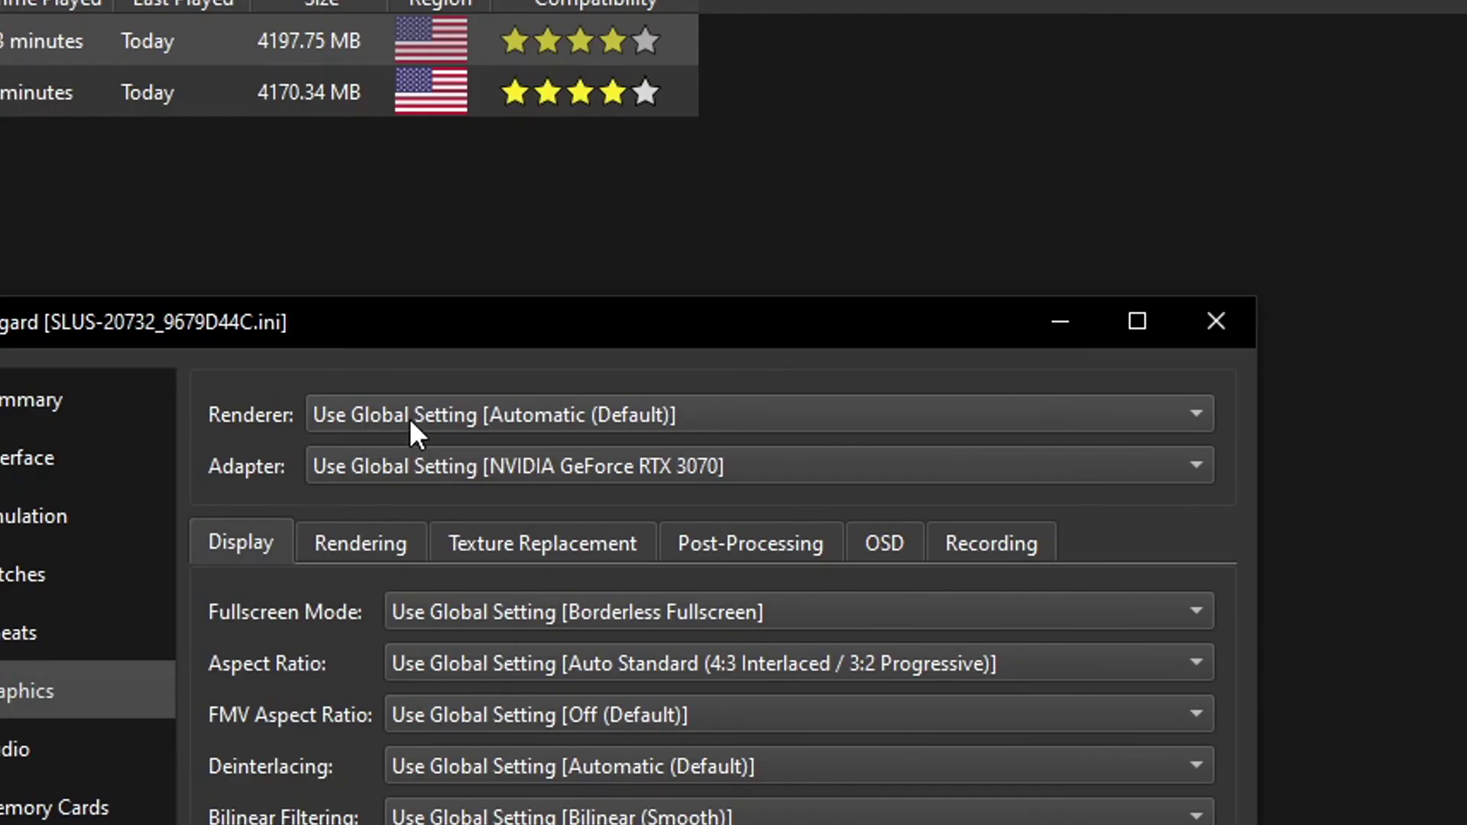
click(432, 414)
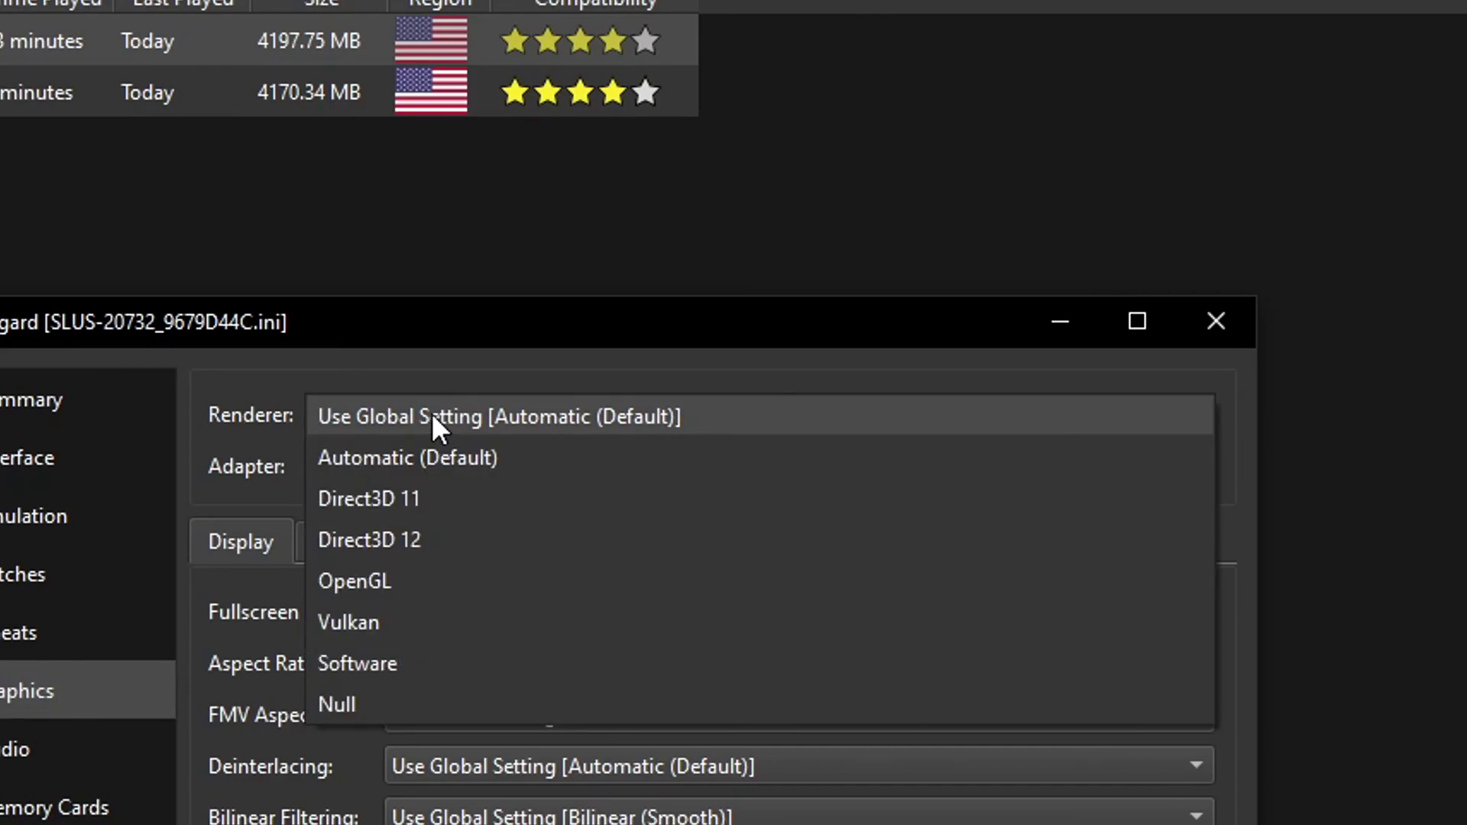
click(370, 630)
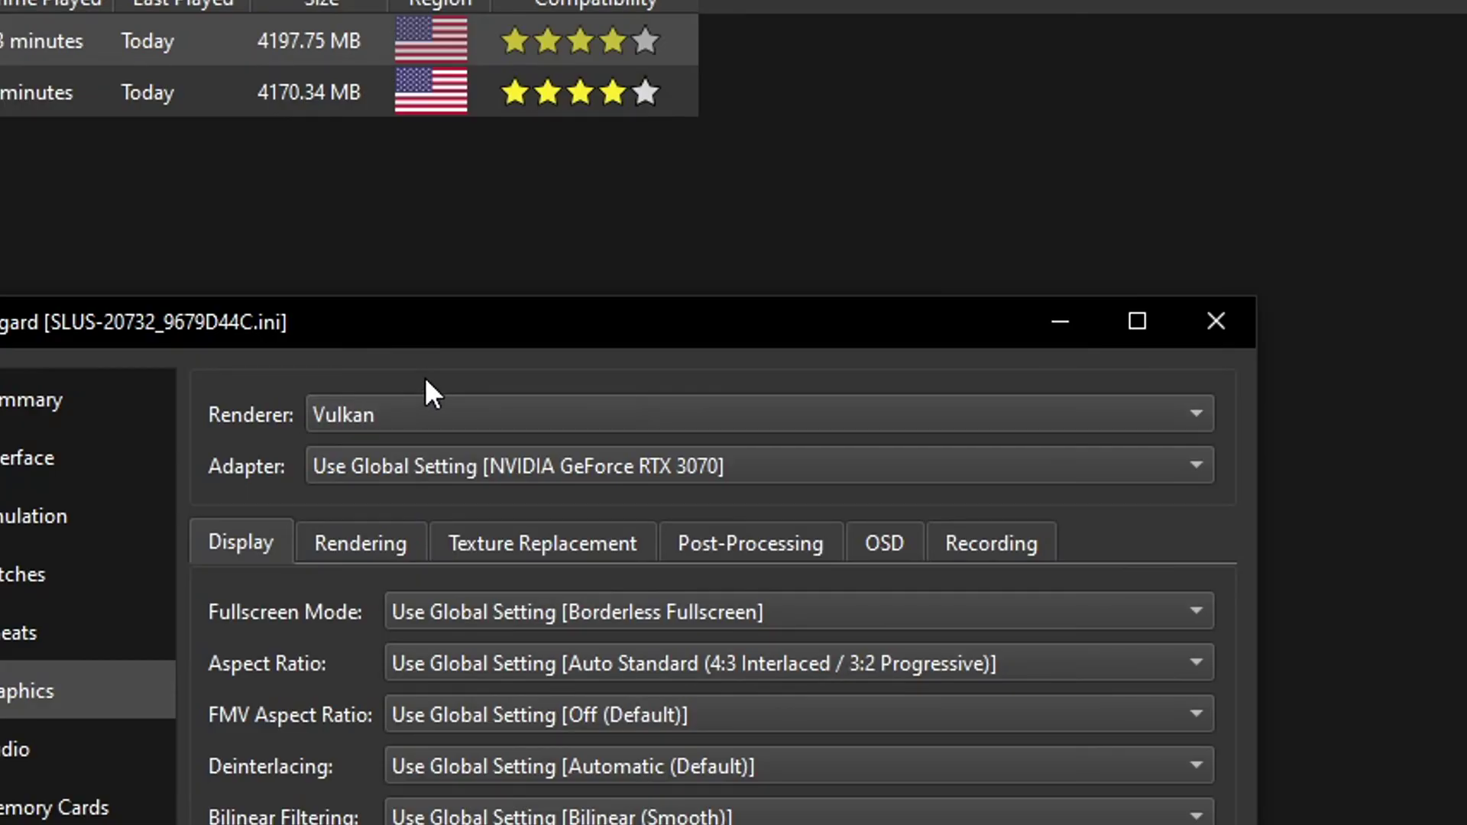
click(384, 412)
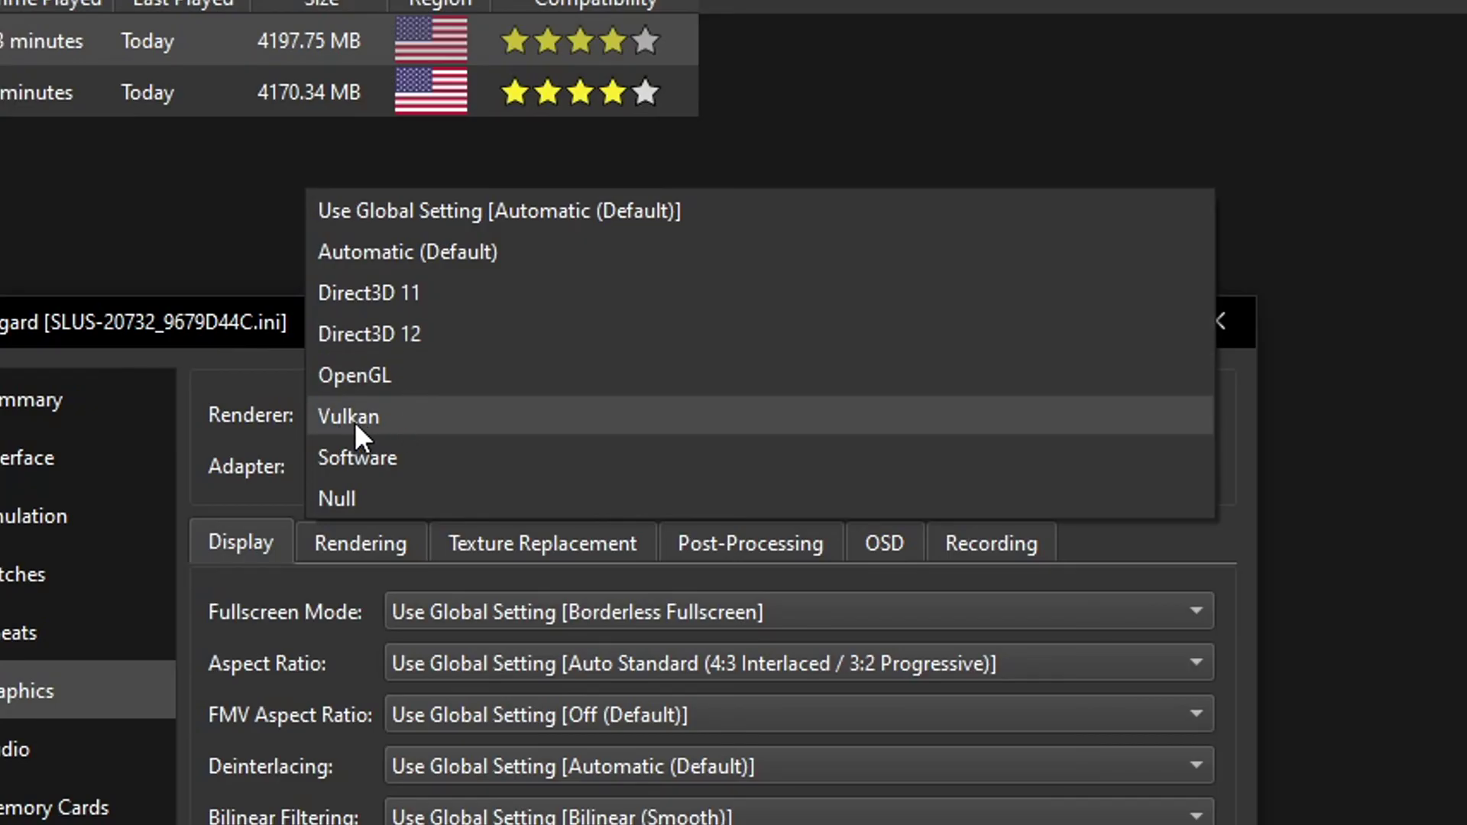
click(416, 439)
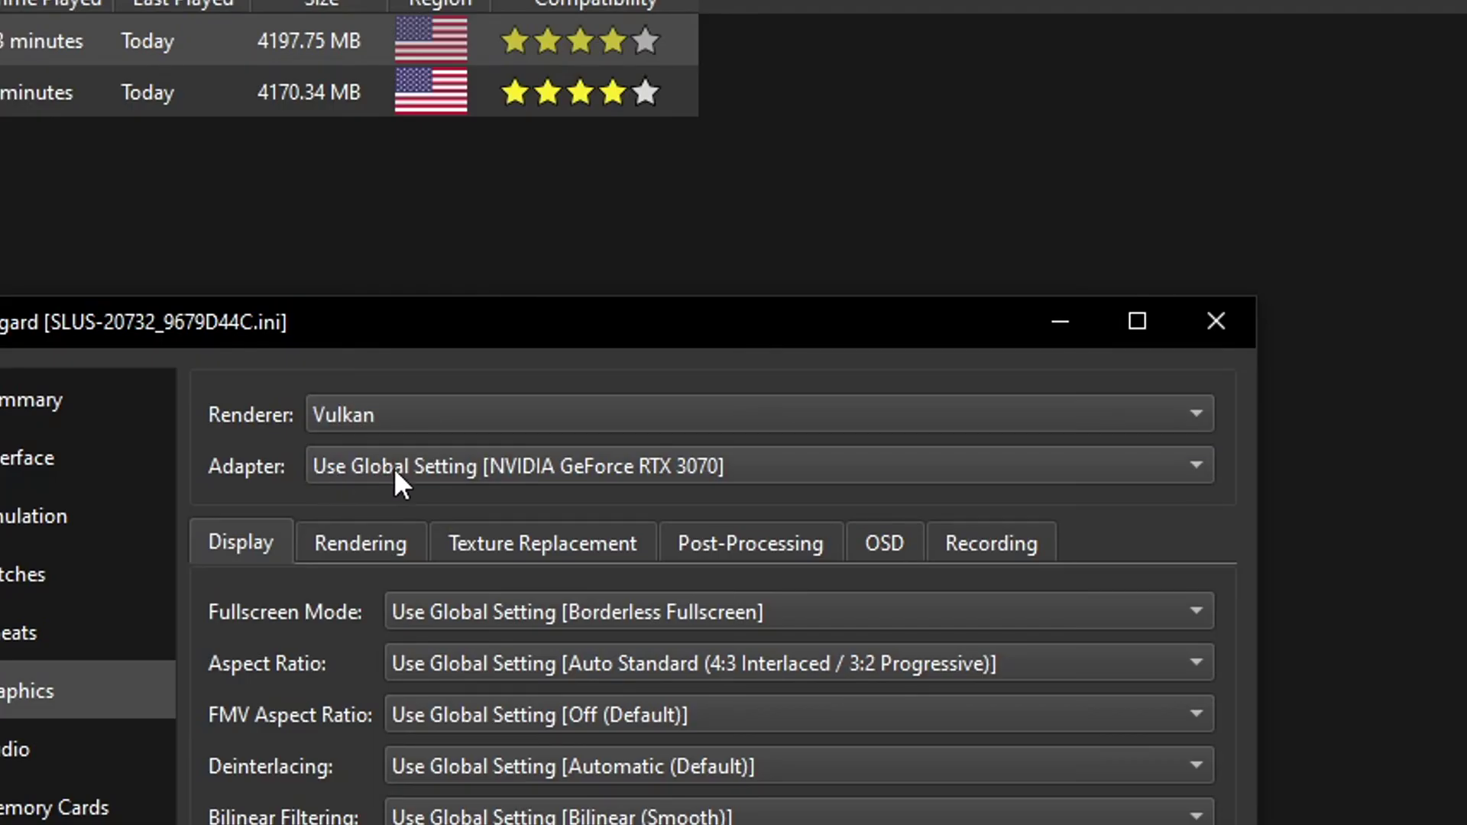
Set Drakengard's graphics adapter to NVIDIA GeForce RTX 3070.
click(441, 484)
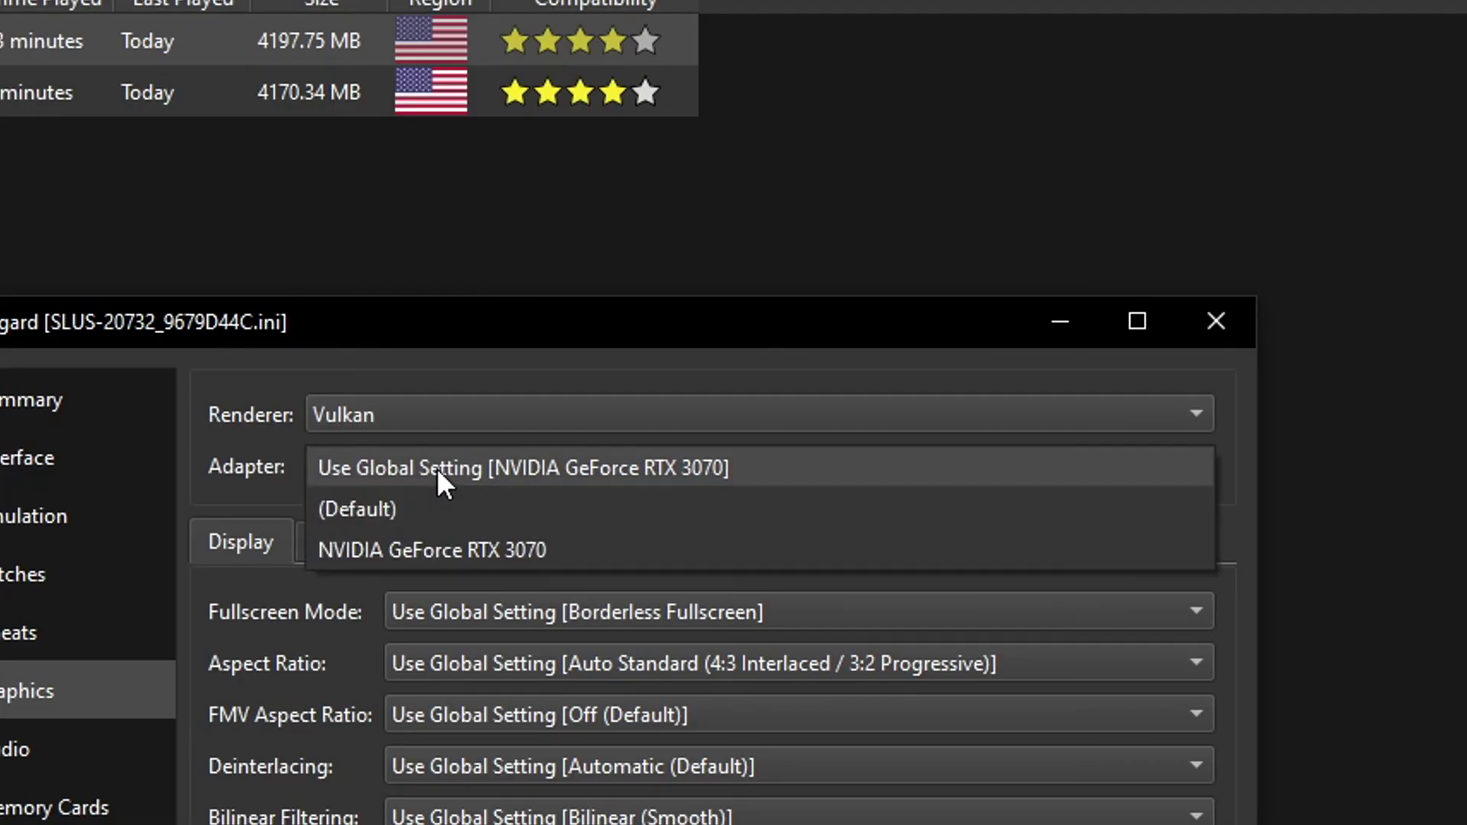
click(372, 480)
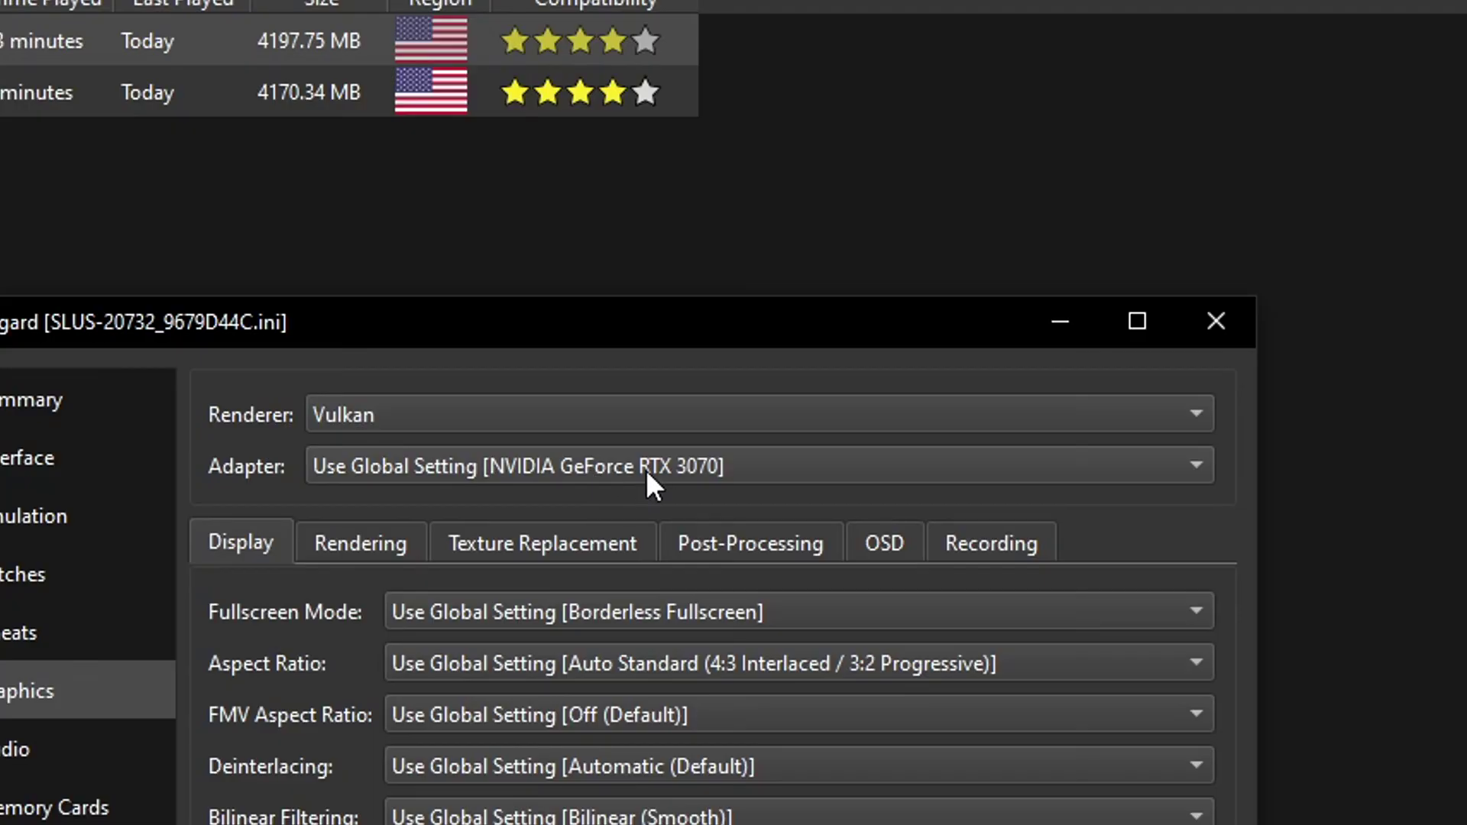
click(444, 474)
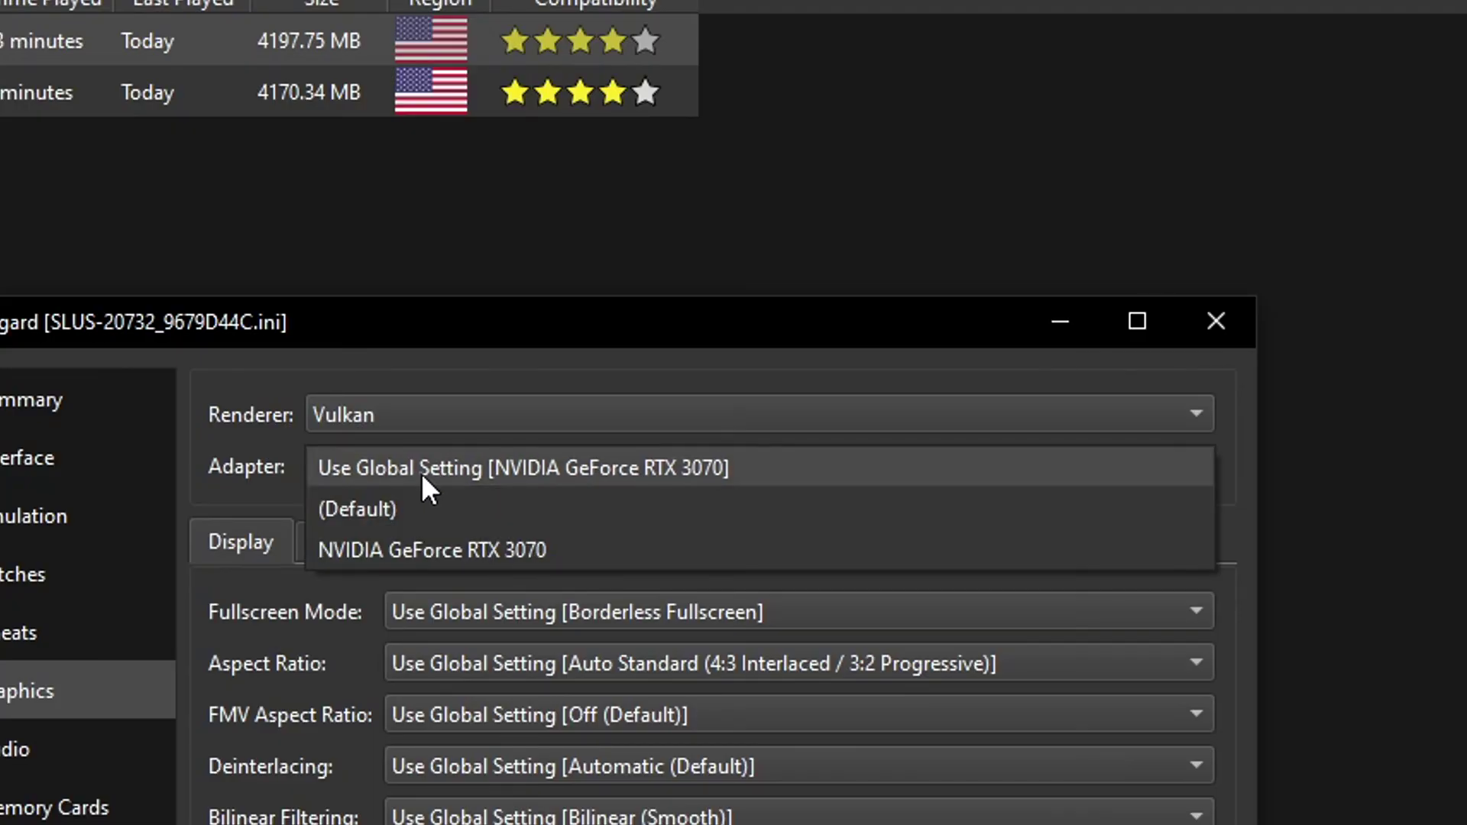
click(461, 550)
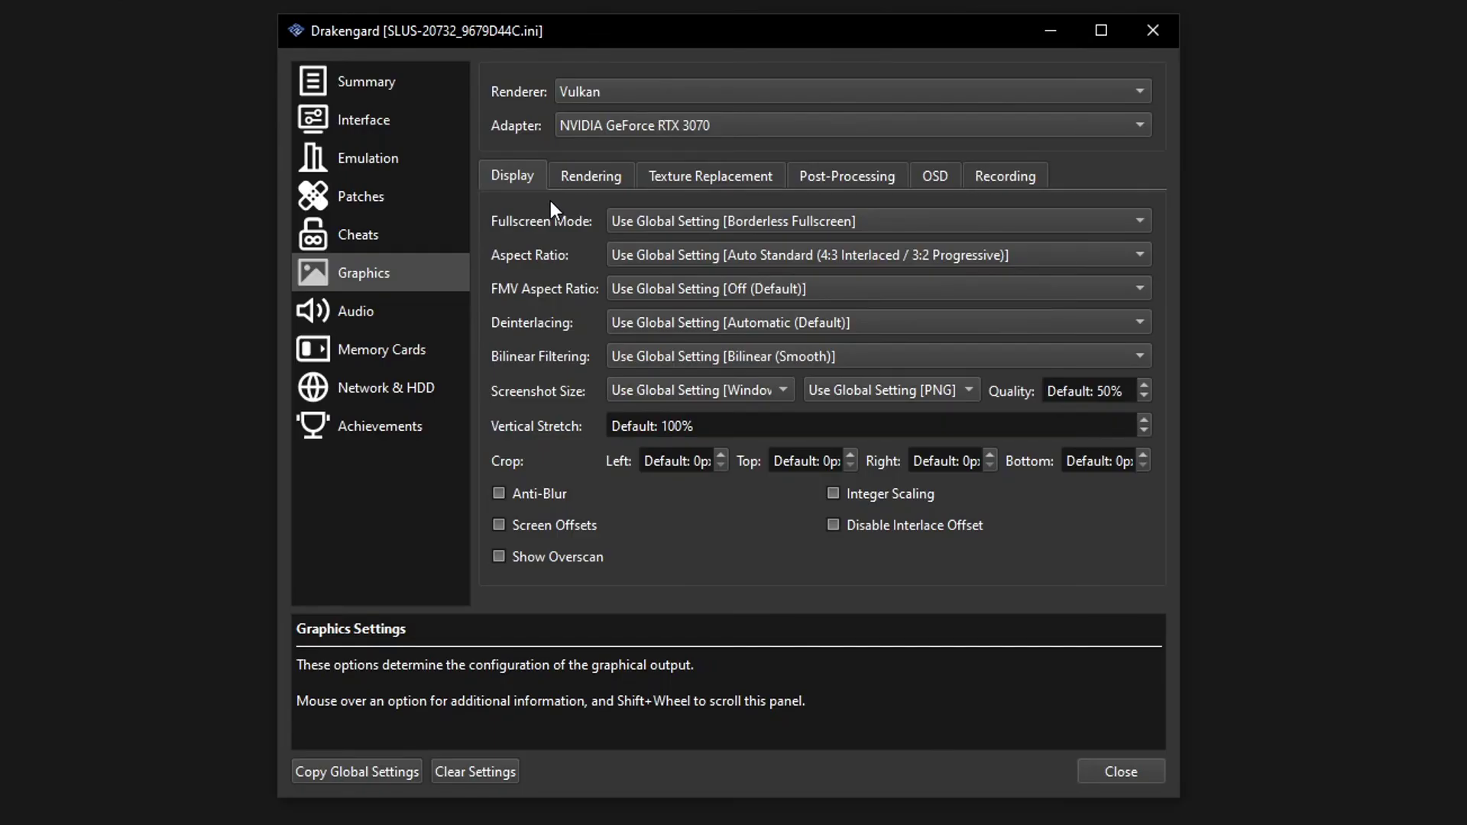
Set Drakengard's display aspect ratio to Widescreen (16:9) and enable Anti-Blur.
mouse_move(618, 256)
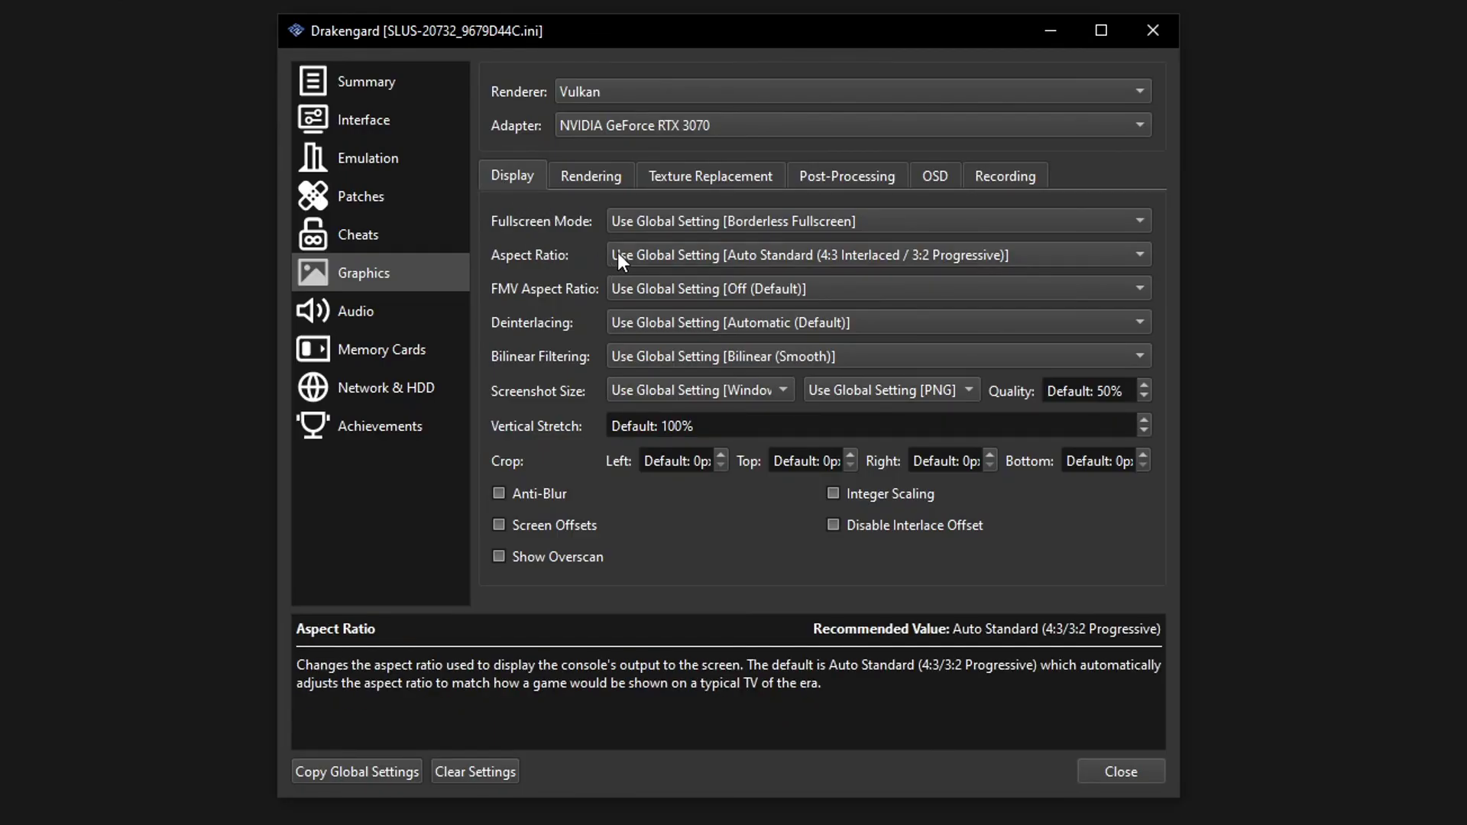
click(658, 255)
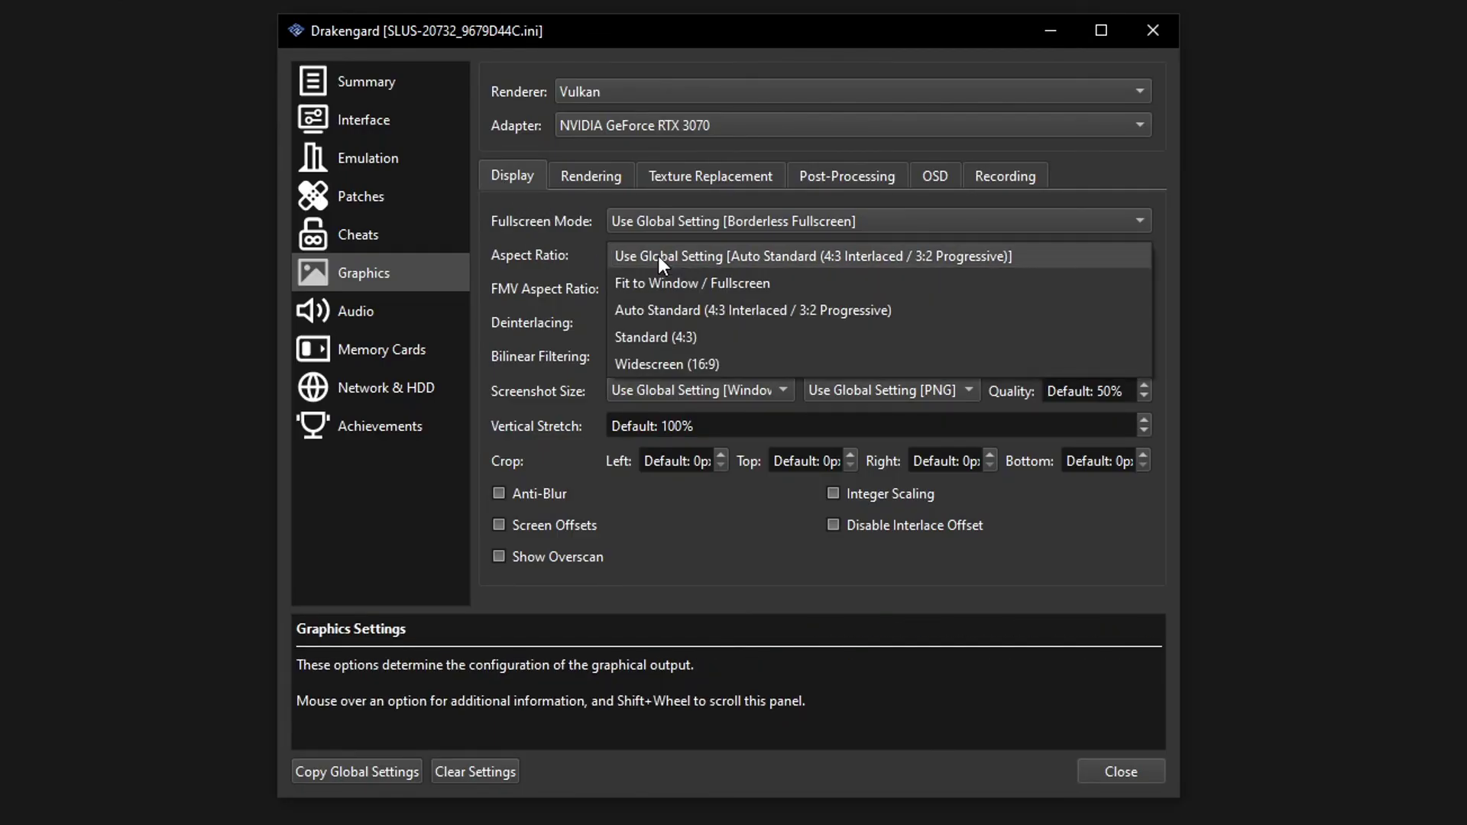
click(657, 361)
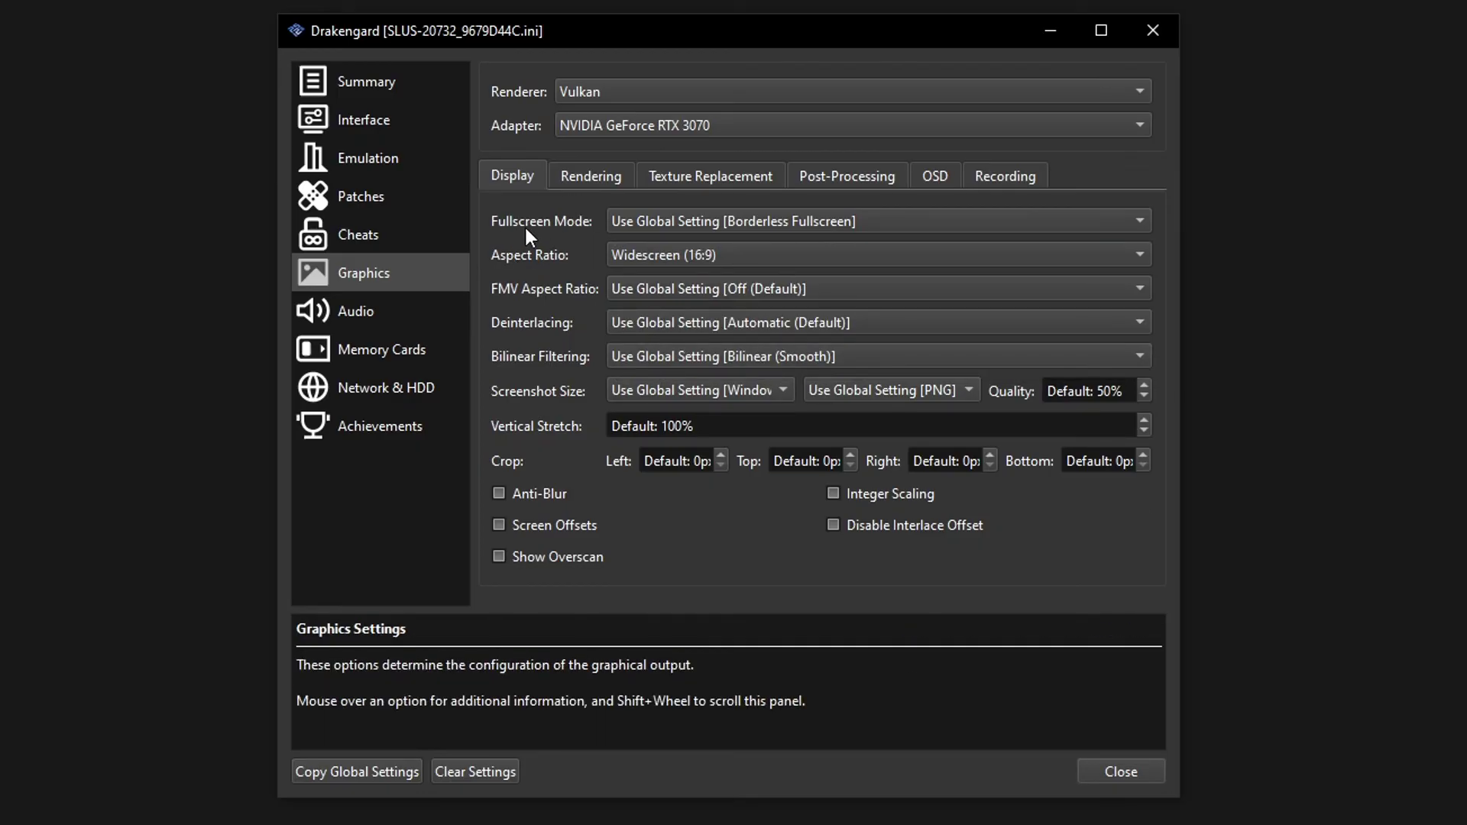
mouse_move(660, 267)
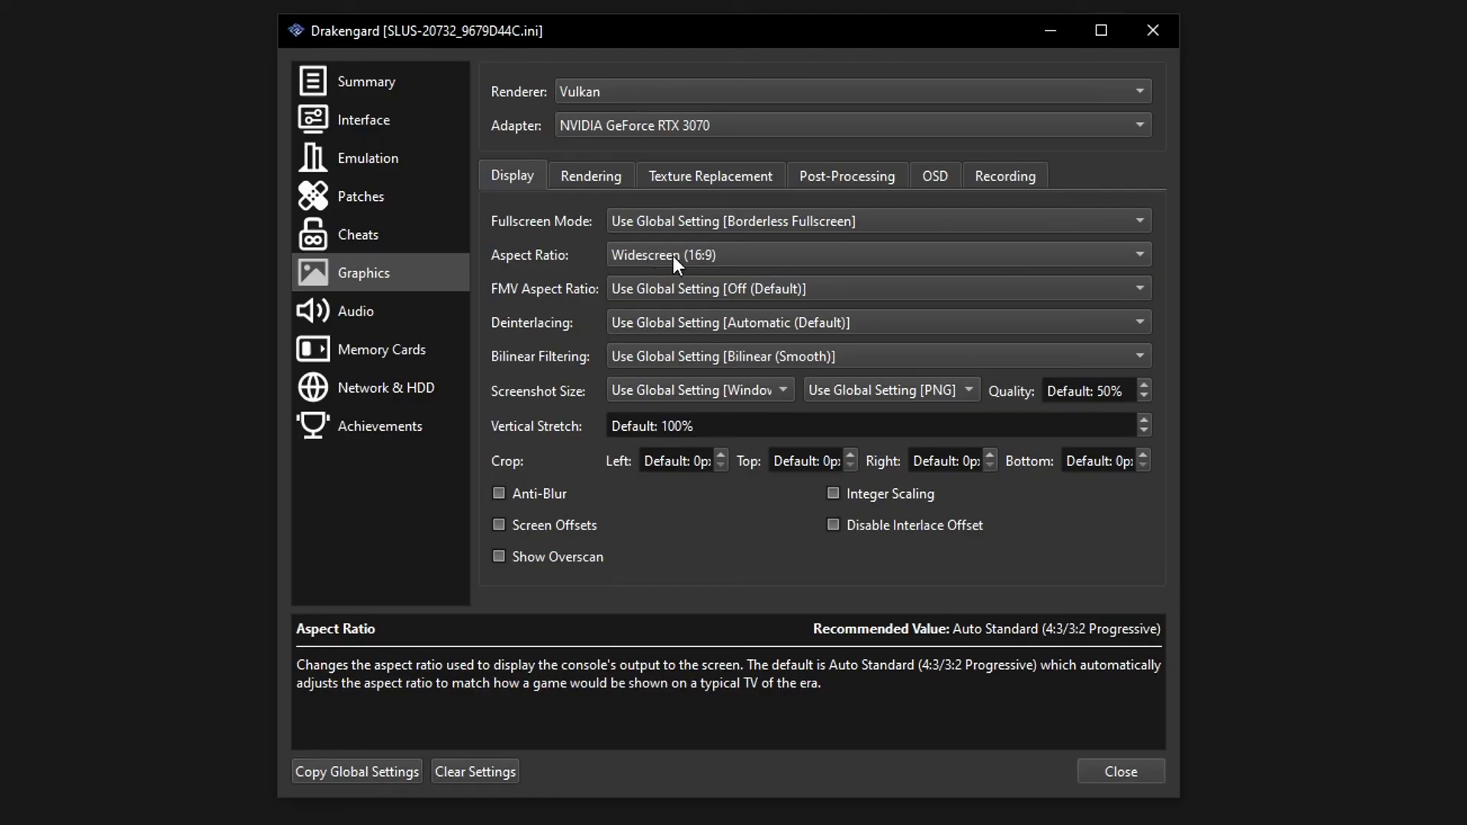
click(534, 496)
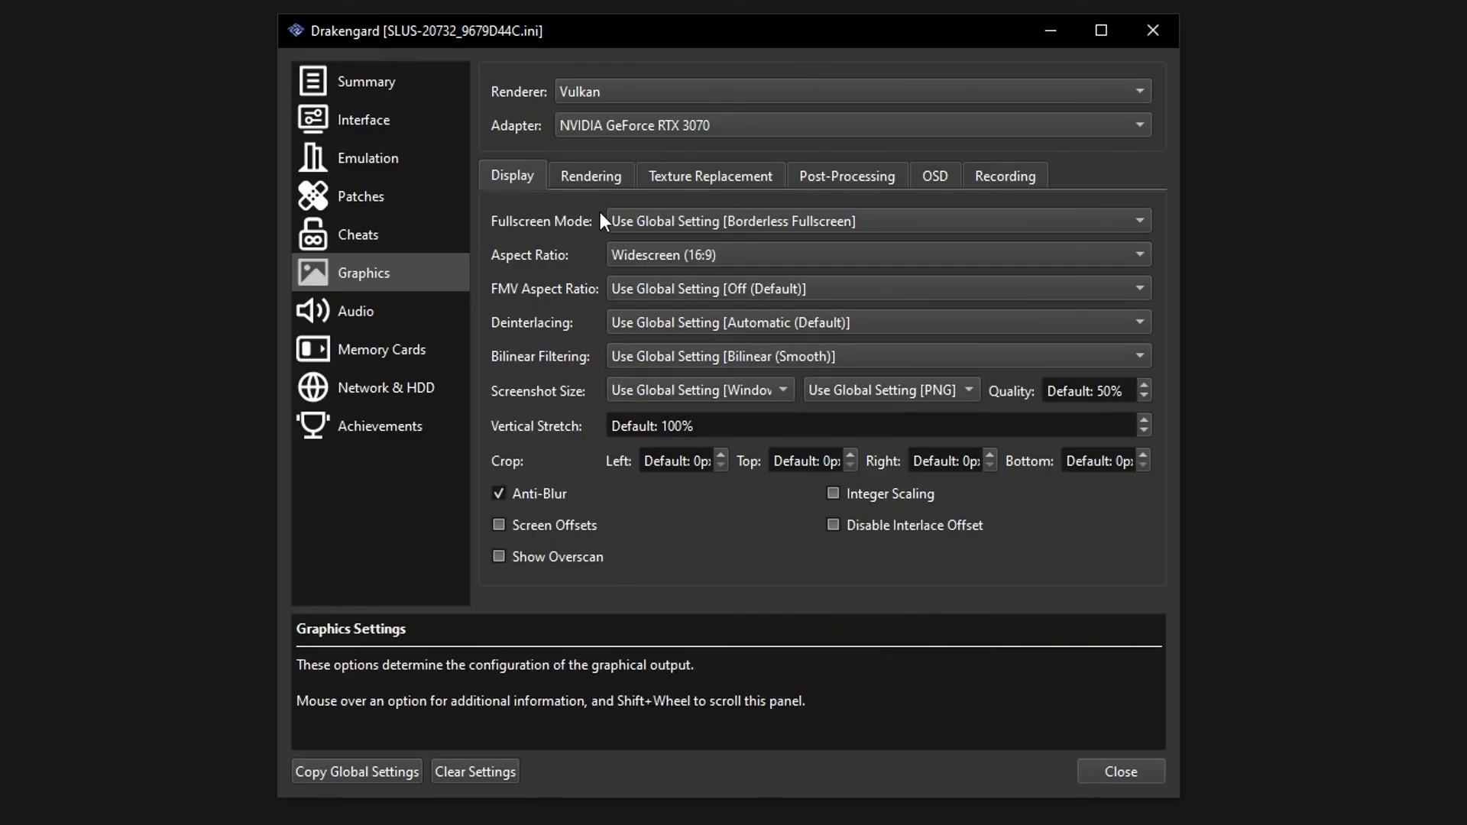
Set Drakengard's internal resolution to 3x Native (~1080p) and its anisotropic filtering to 16x.
click(598, 178)
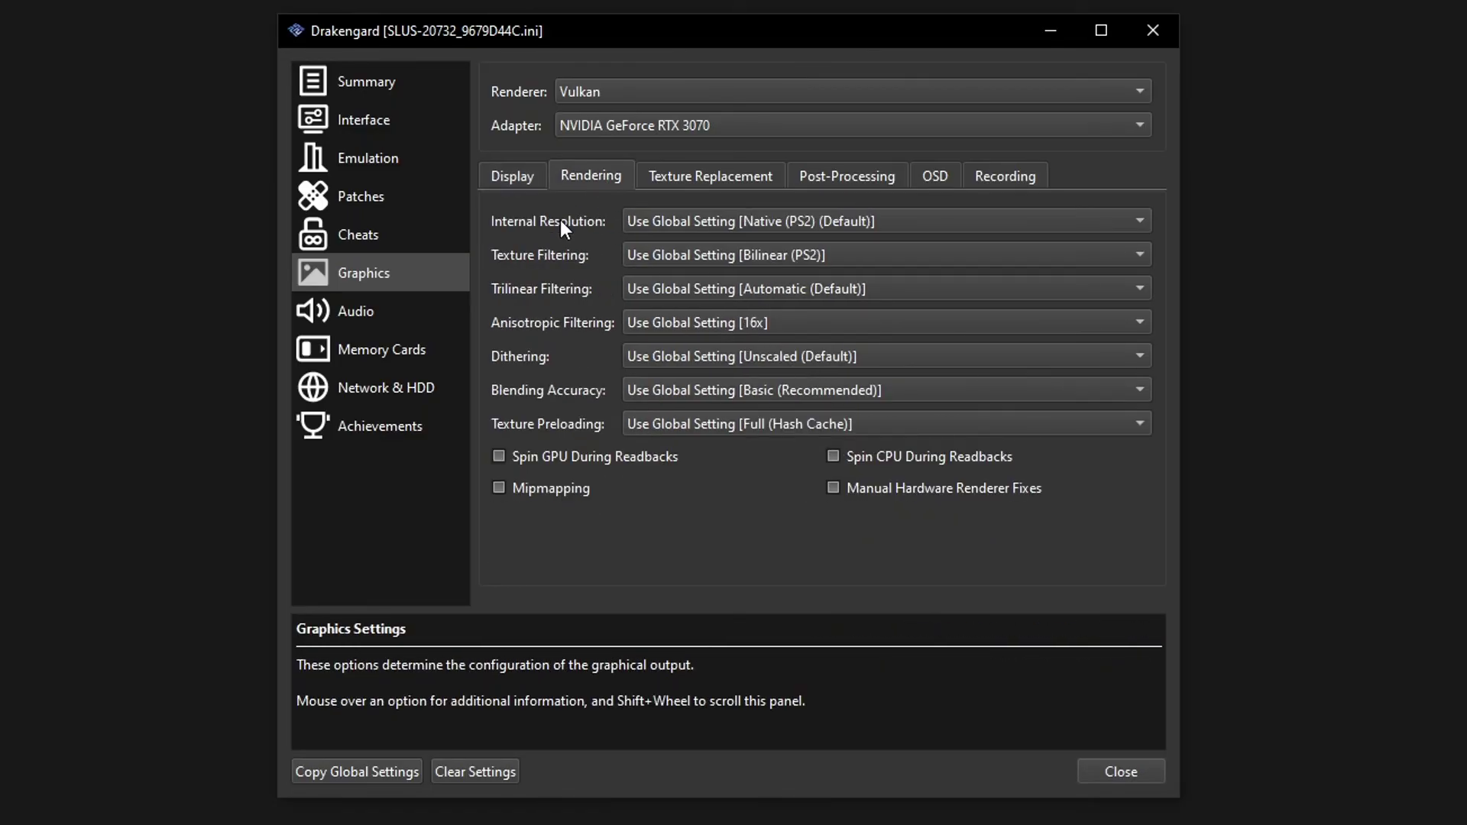
click(704, 225)
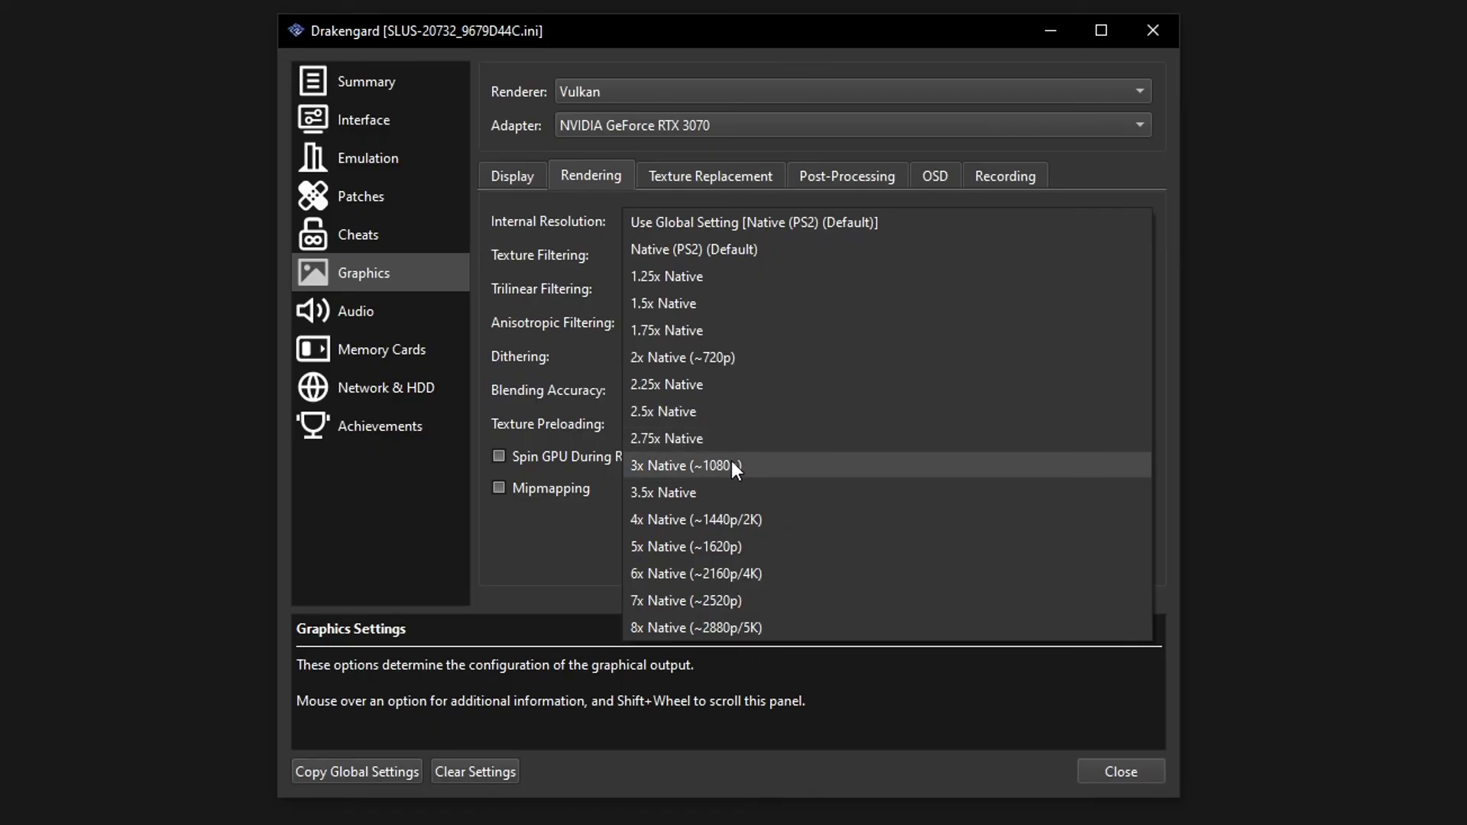
click(685, 468)
click(702, 223)
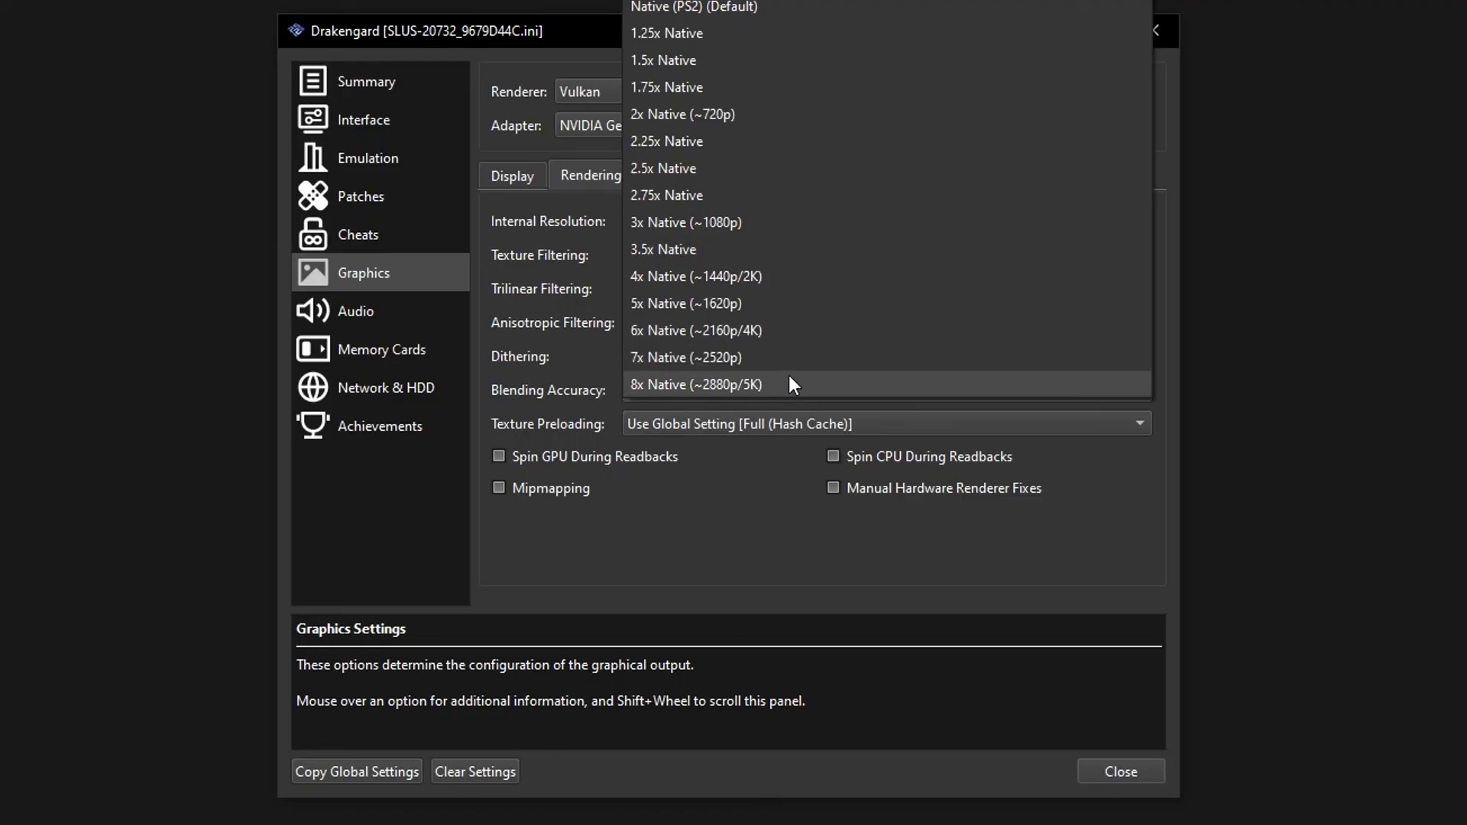
click(736, 227)
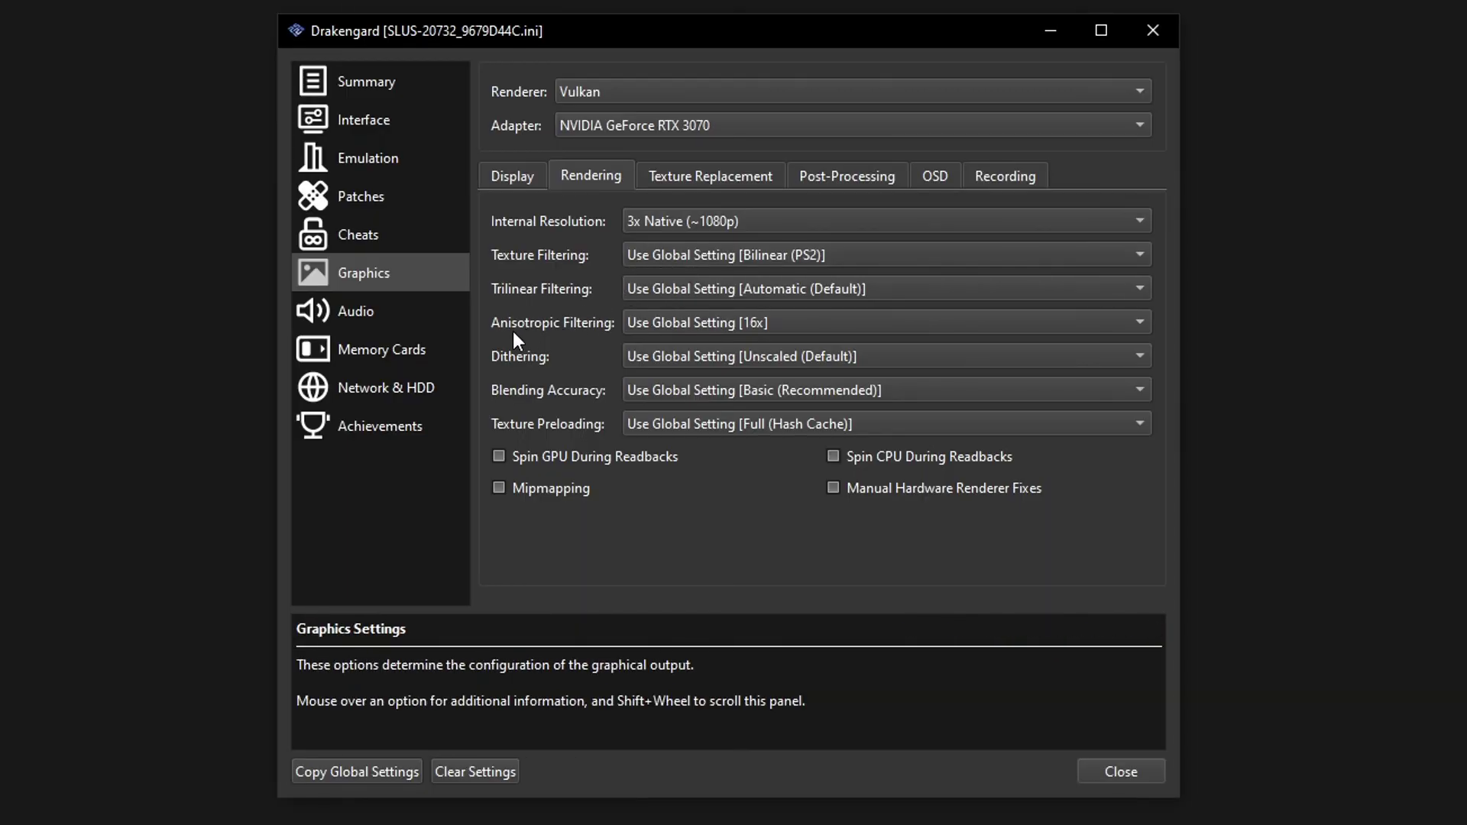
click(685, 323)
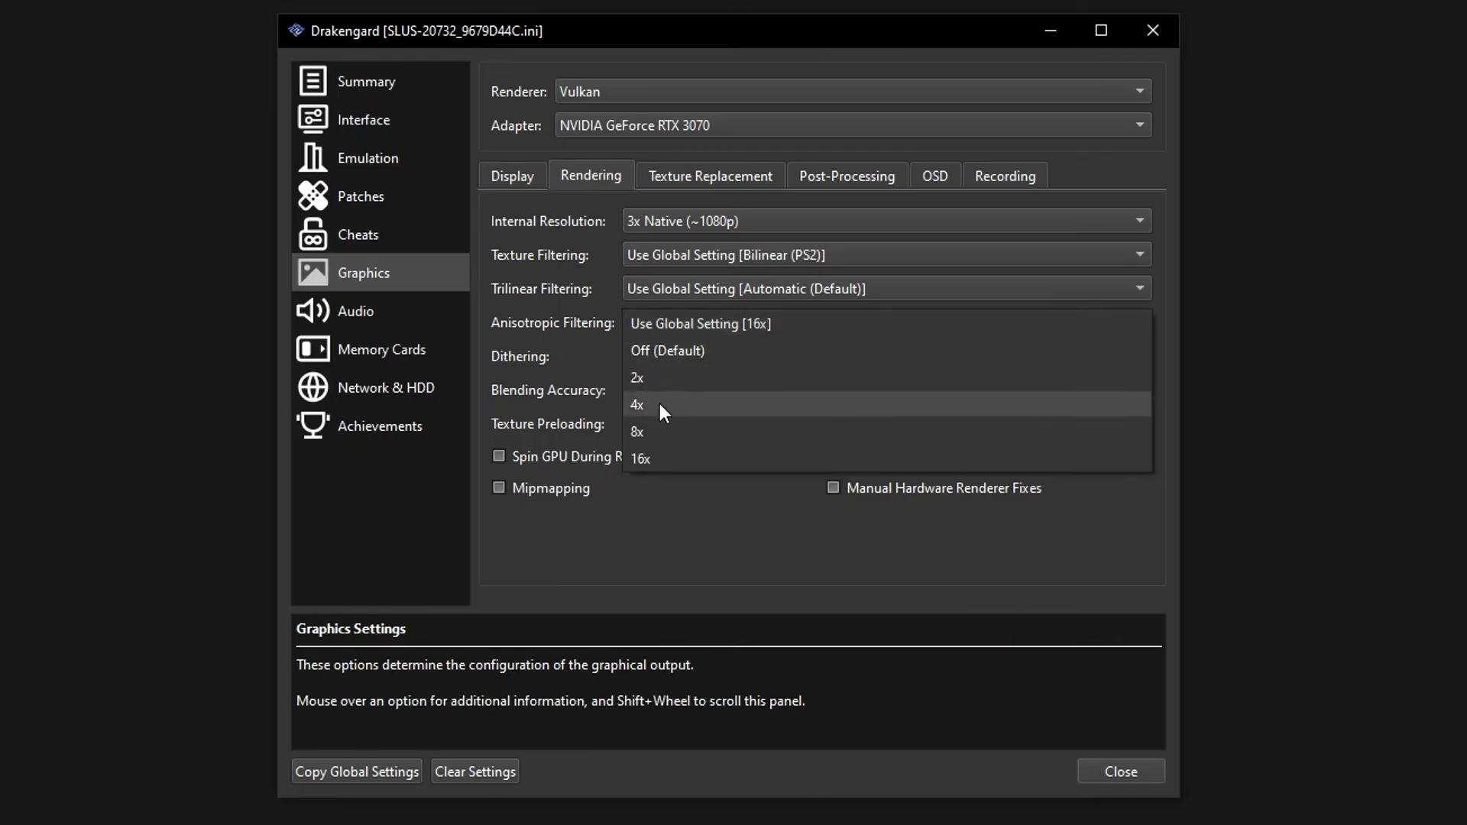
click(653, 460)
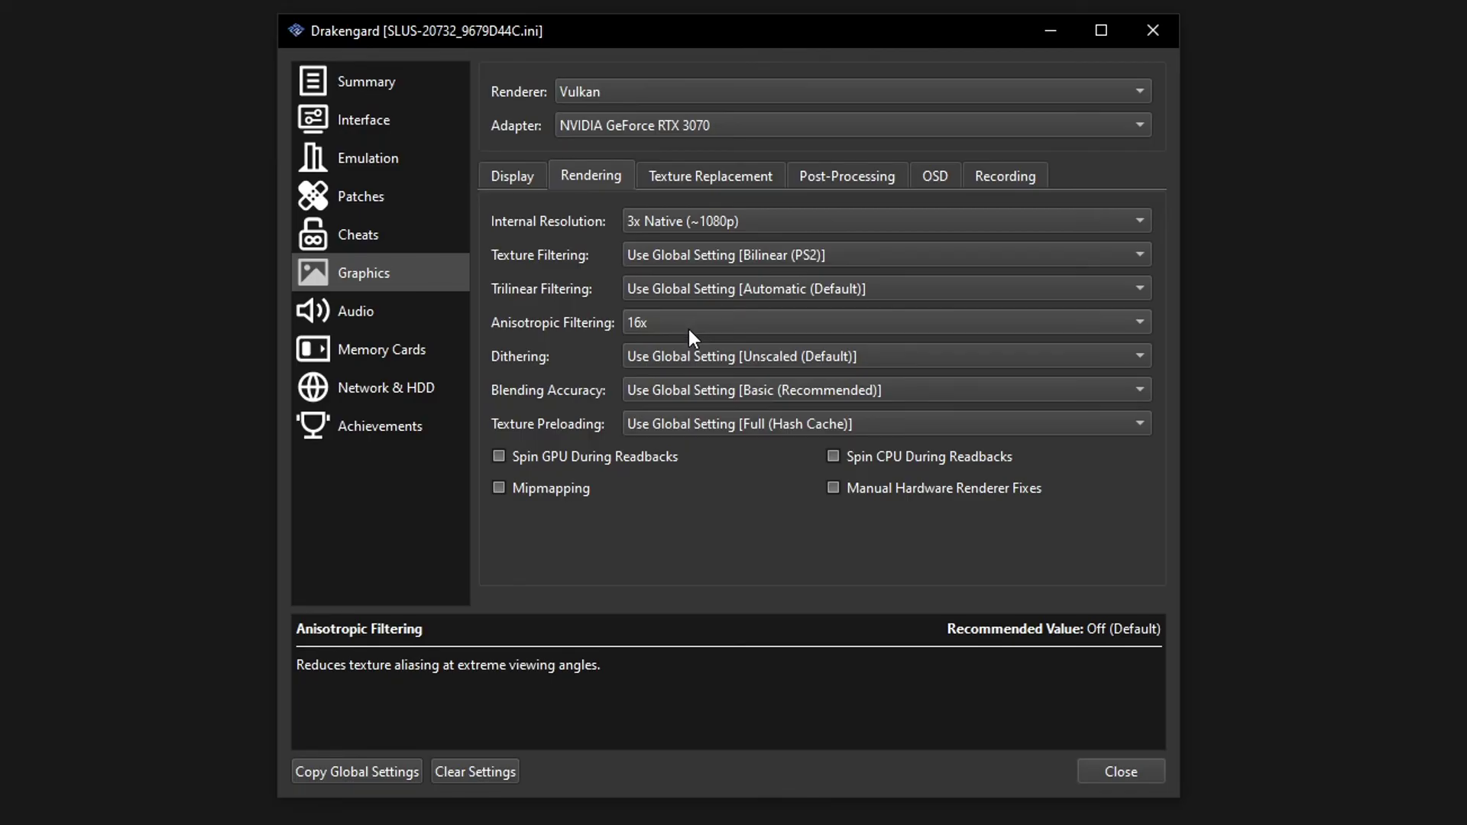
Set Drakengard's blending accuracy to Medium and close its properties.
click(692, 390)
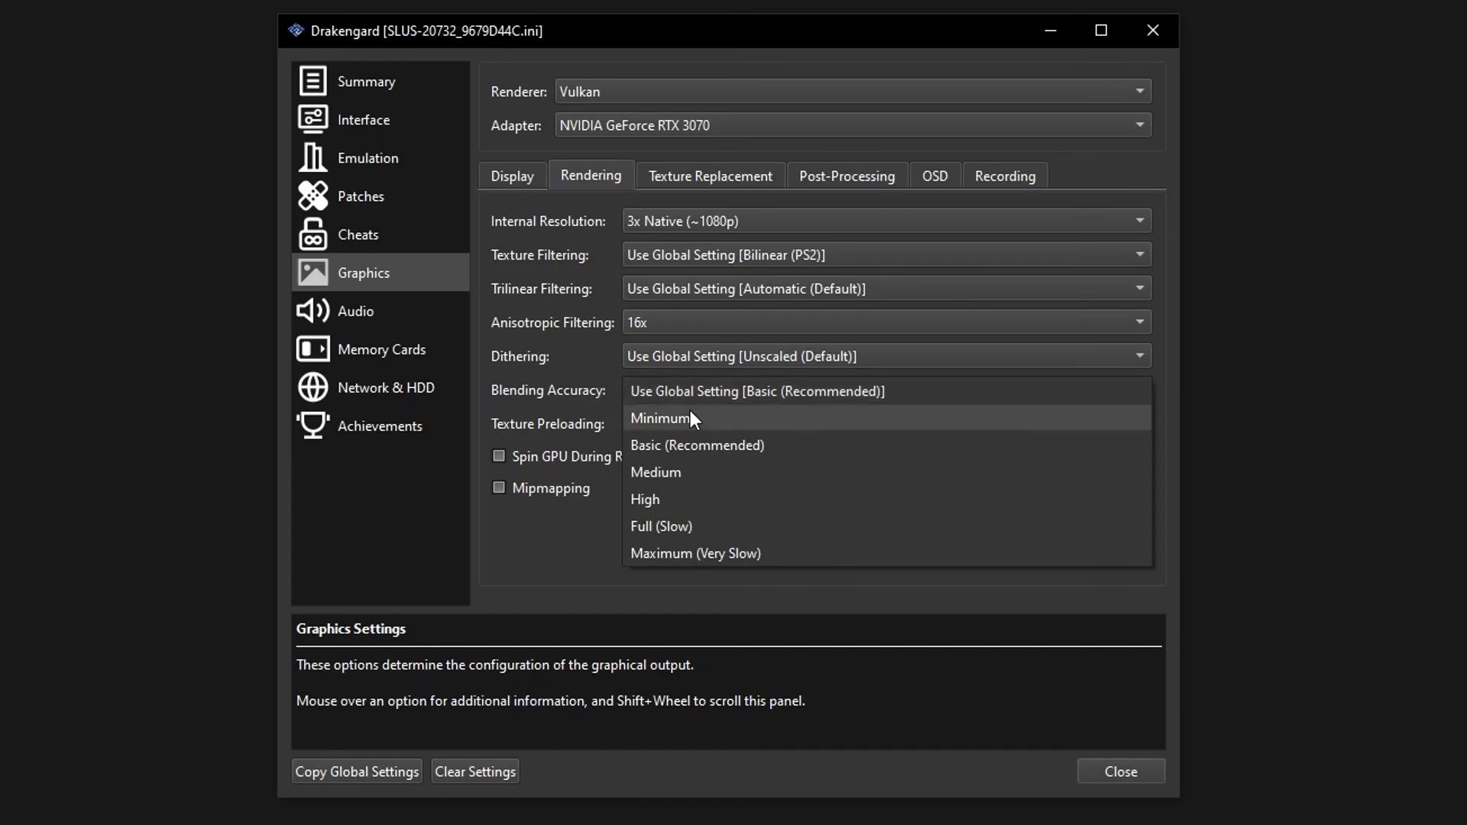
click(676, 474)
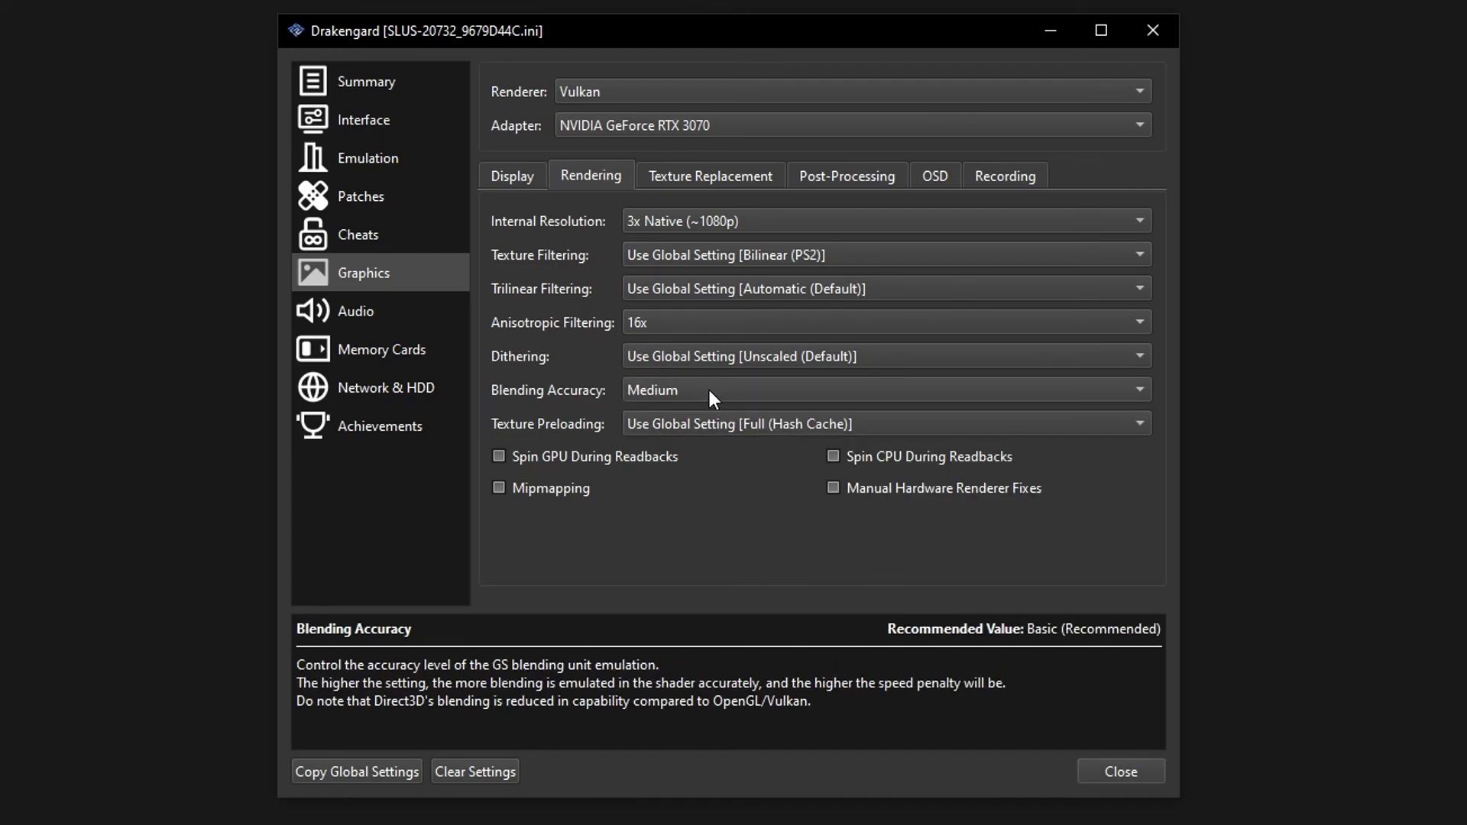
click(663, 393)
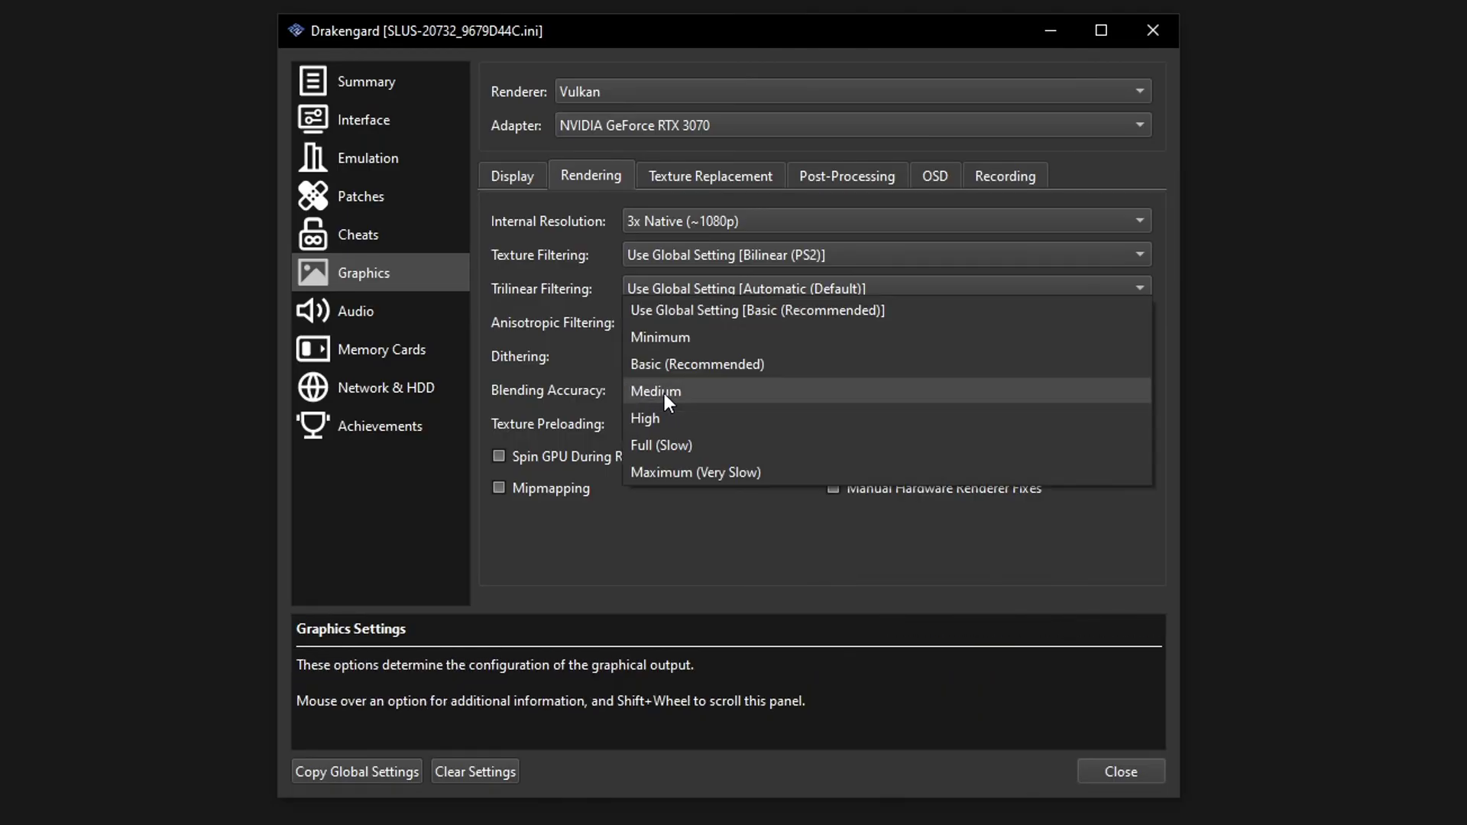
click(694, 392)
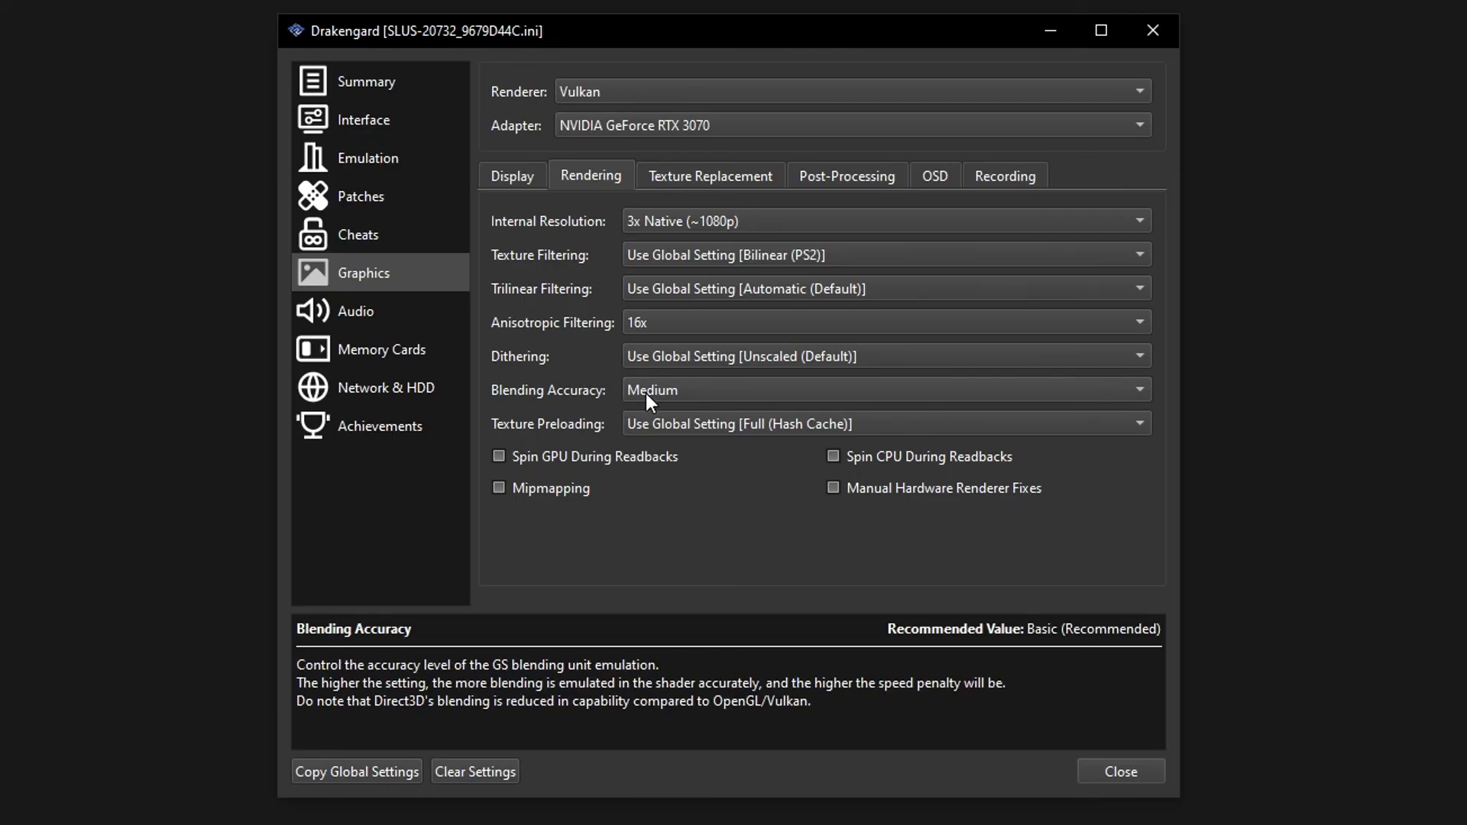
click(696, 393)
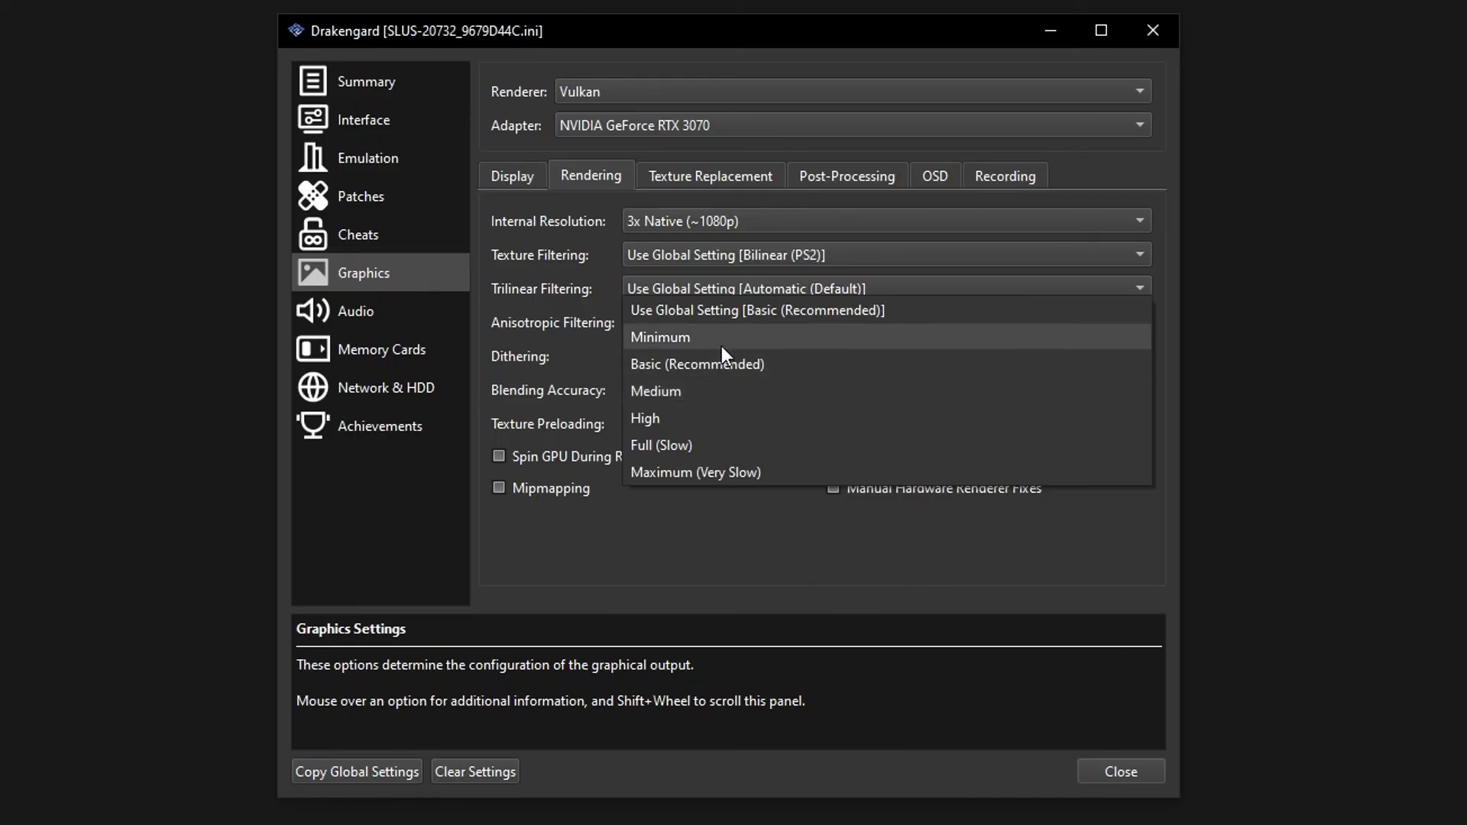
click(581, 388)
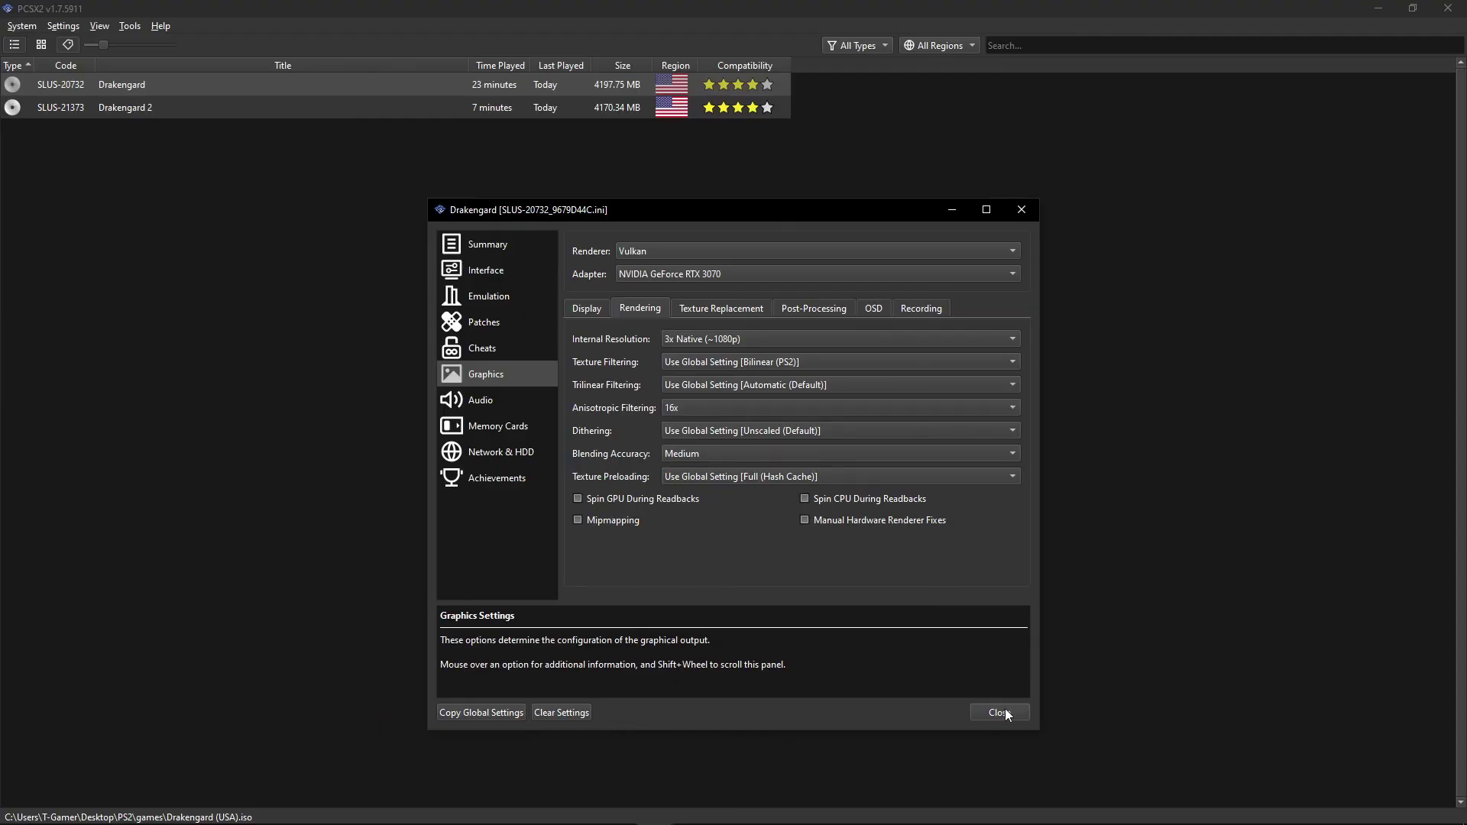
click(999, 713)
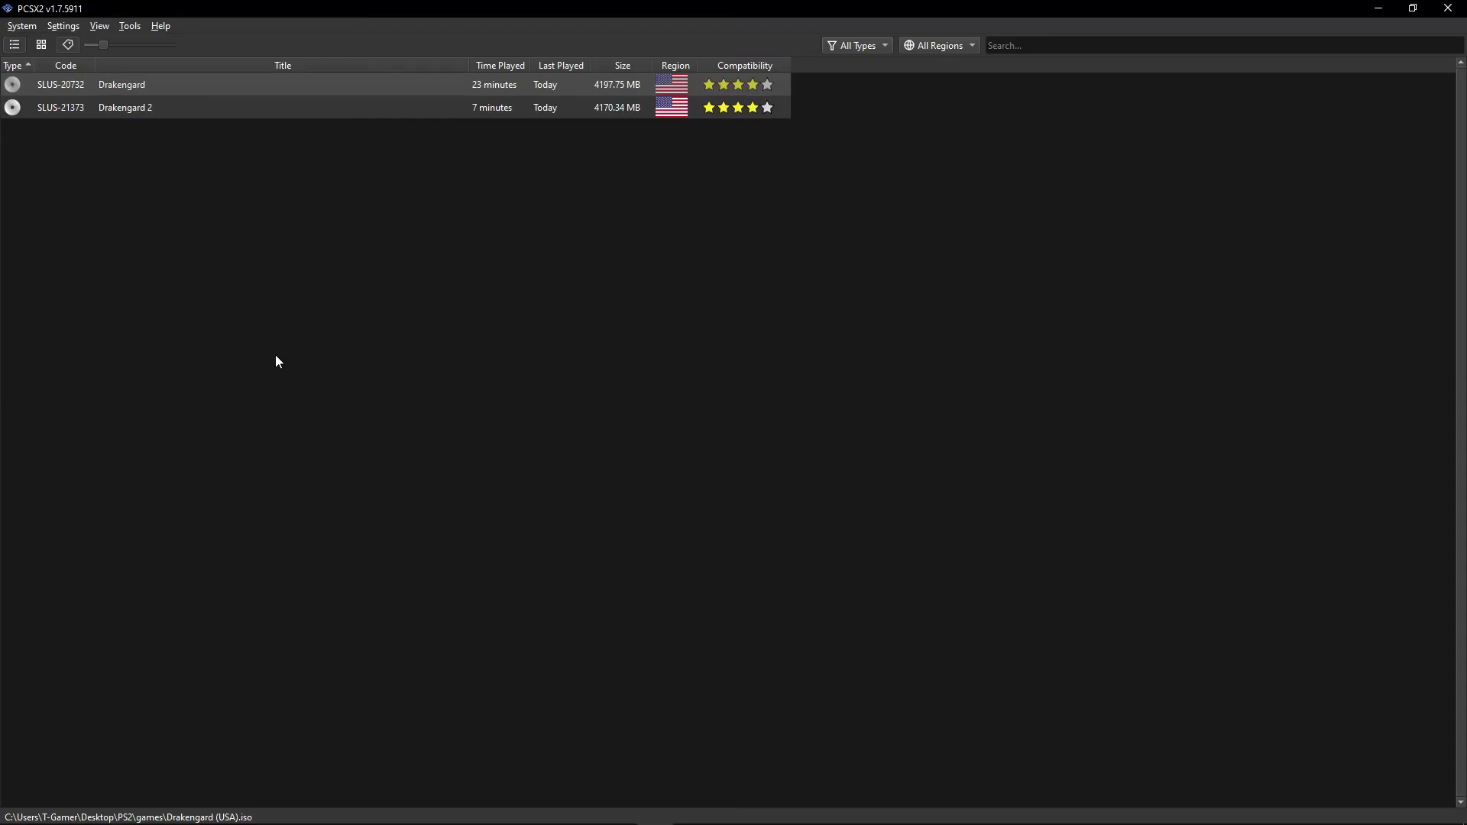
Open the properties of Drakengard 2 from the game list and enable its Widescreen 16:9 patch.
click(132, 108)
right_click(130, 109)
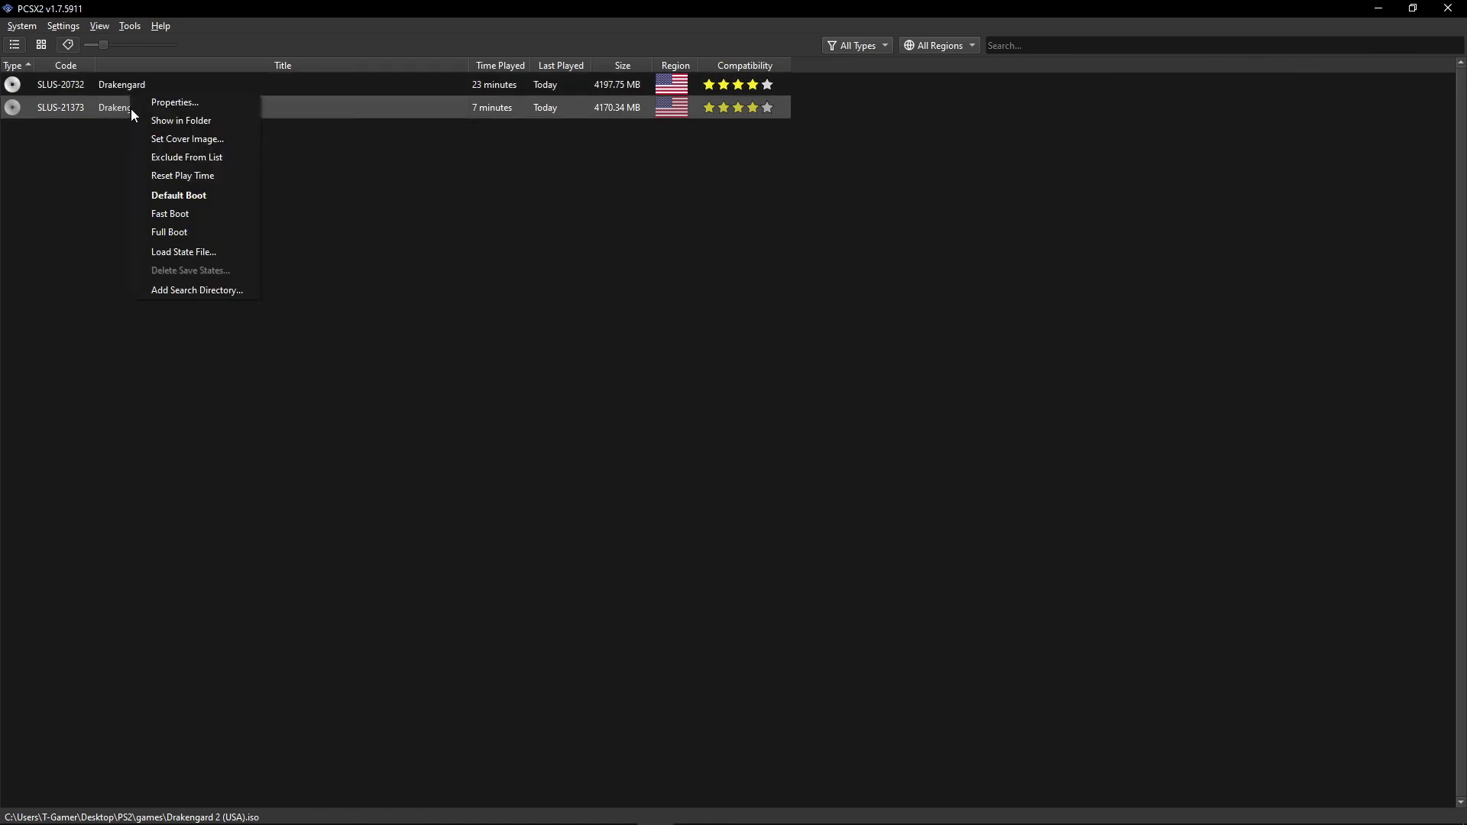
click(174, 104)
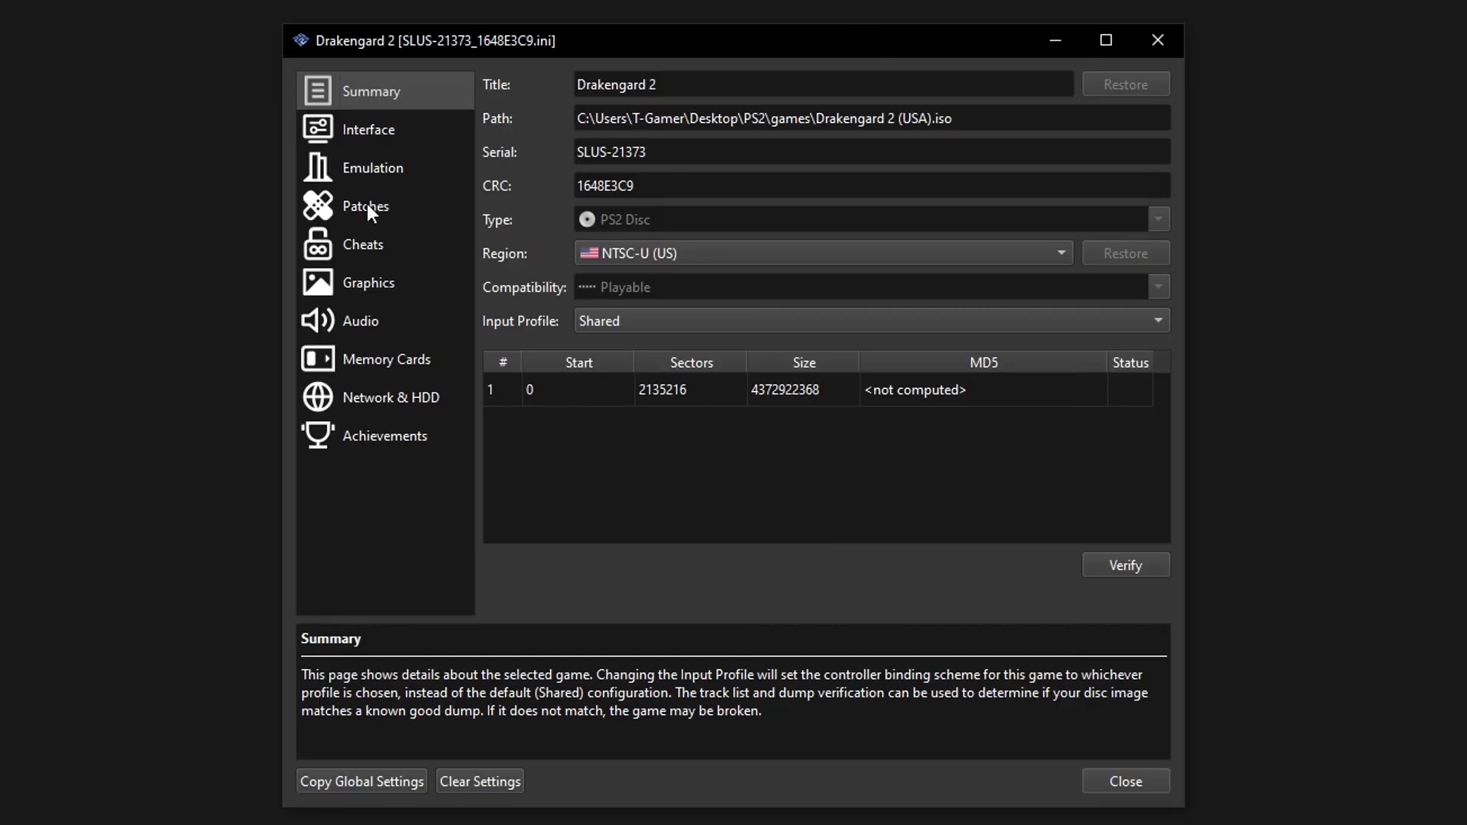
click(368, 205)
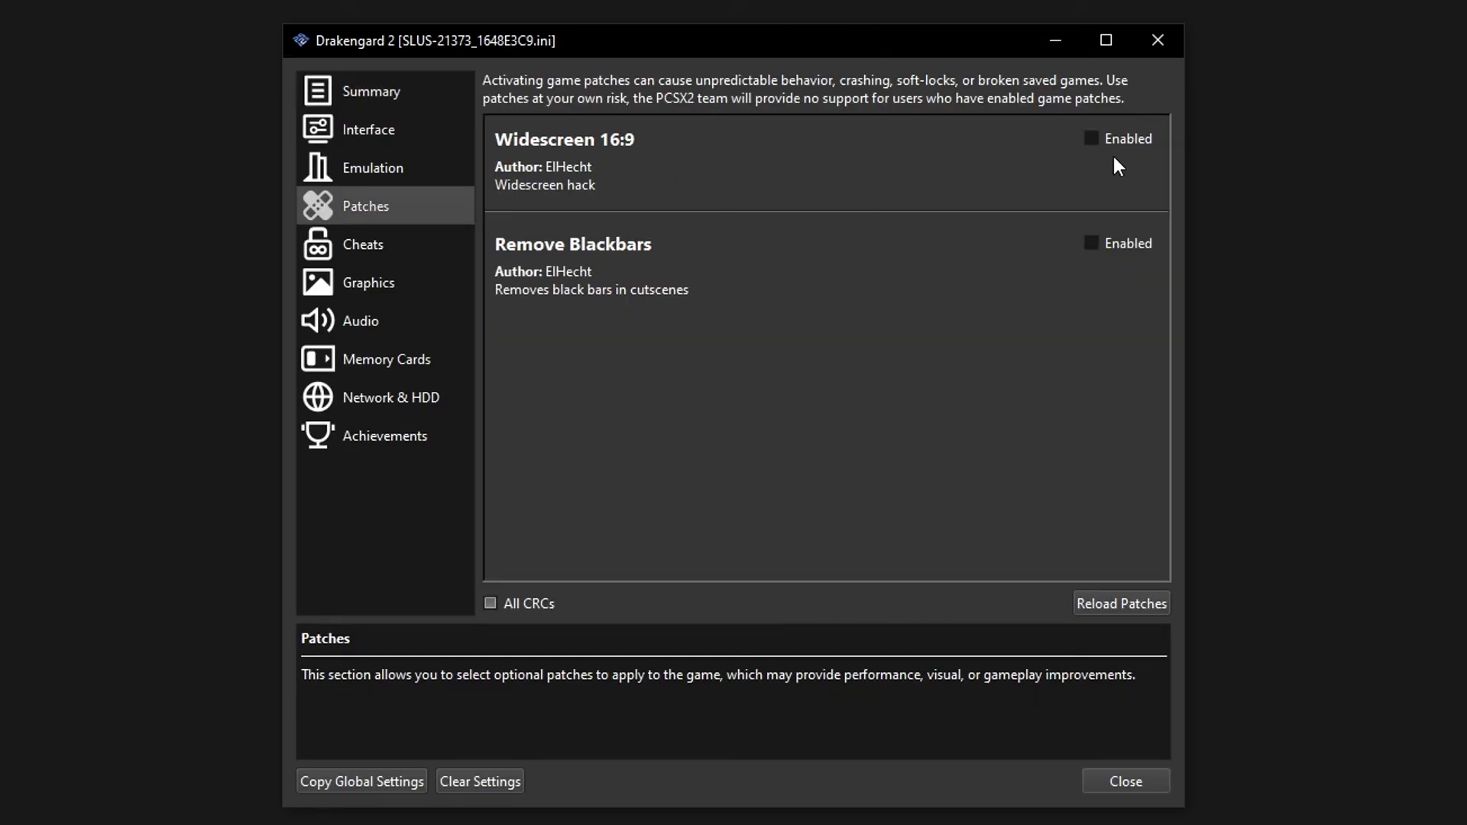
click(1092, 142)
Set the renderer to Vulkan in Drakengard 2's graphics settings.
click(370, 289)
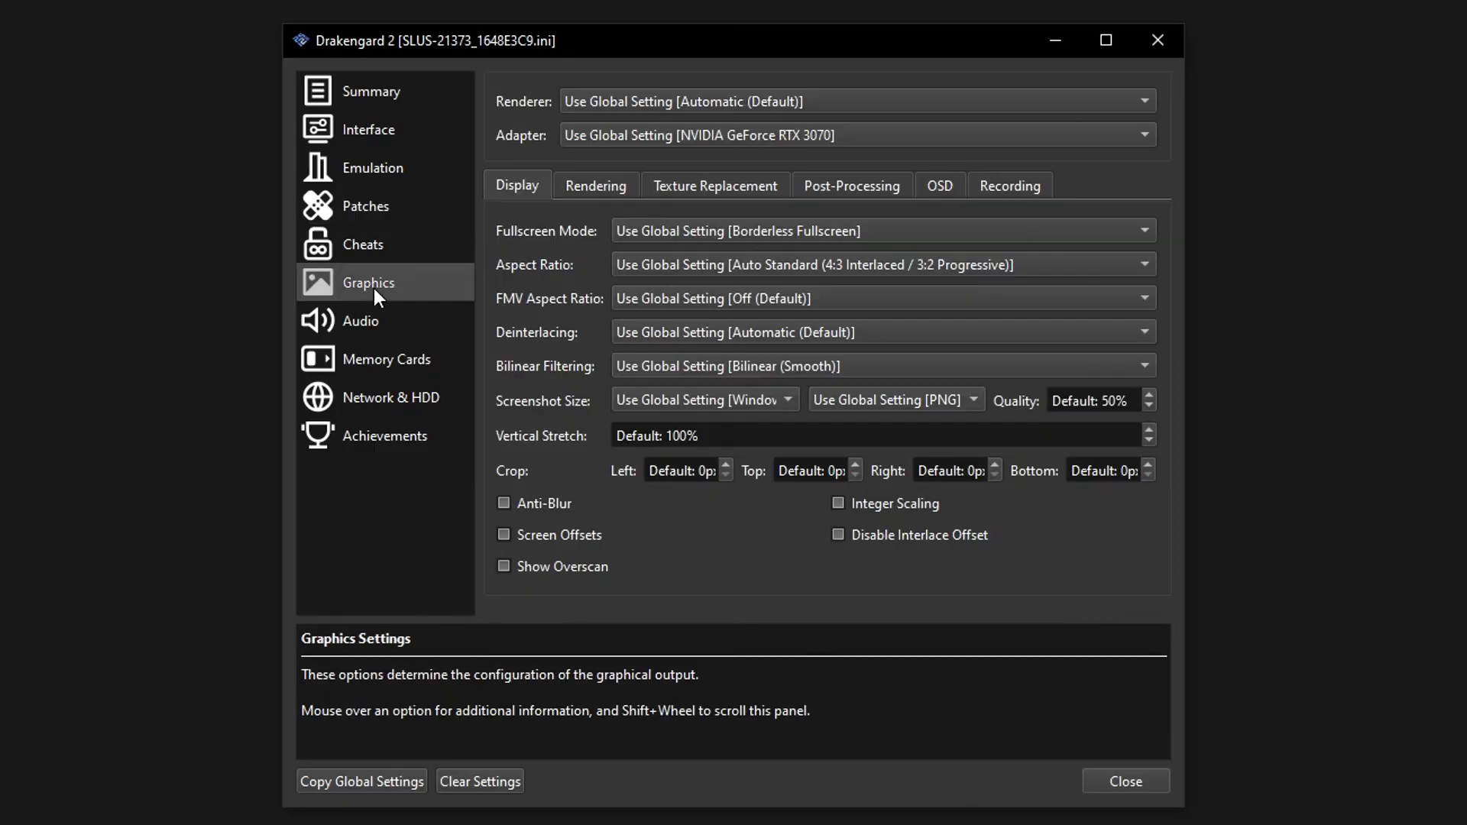
click(621, 99)
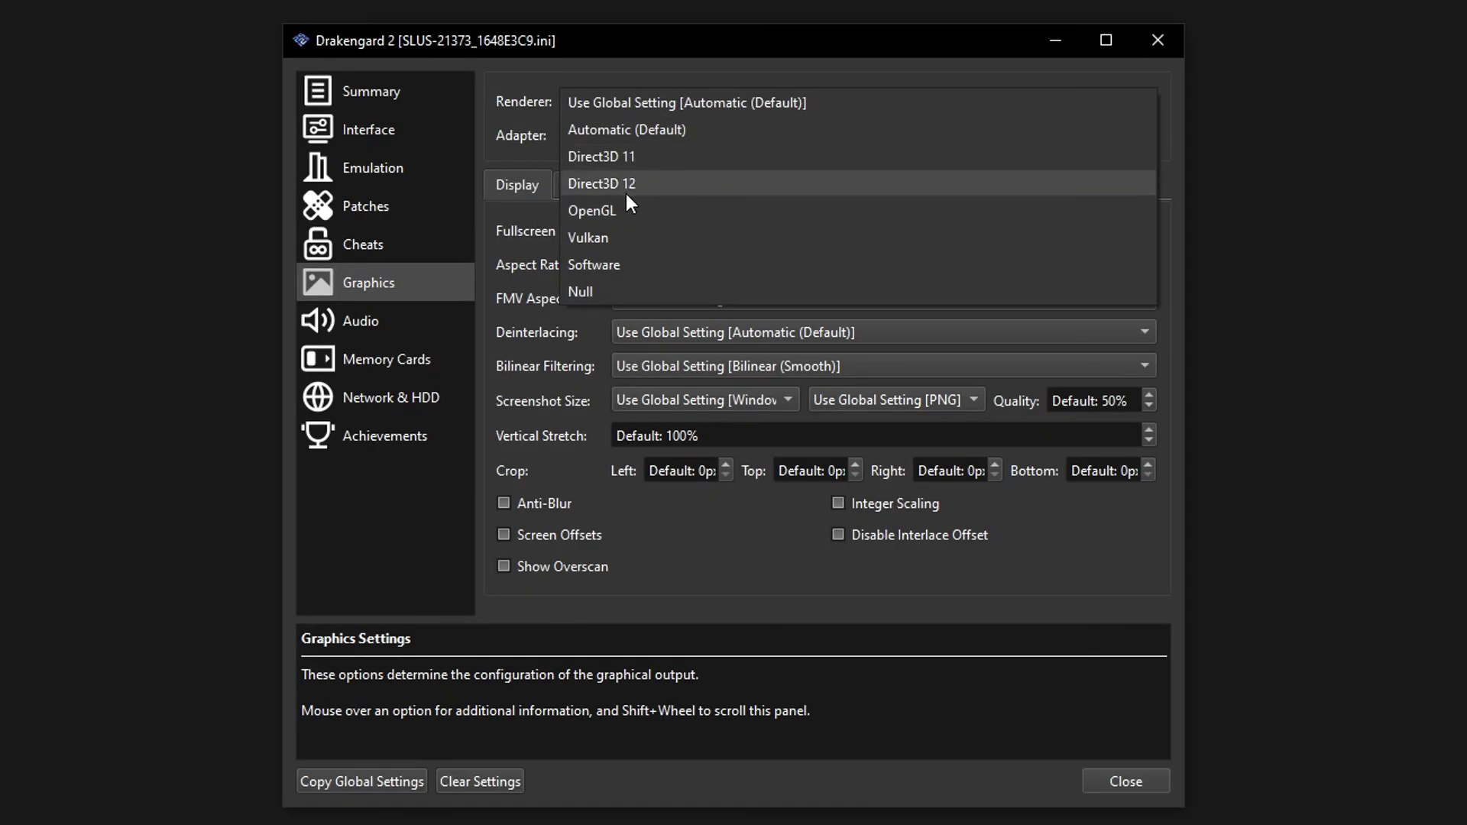
click(599, 240)
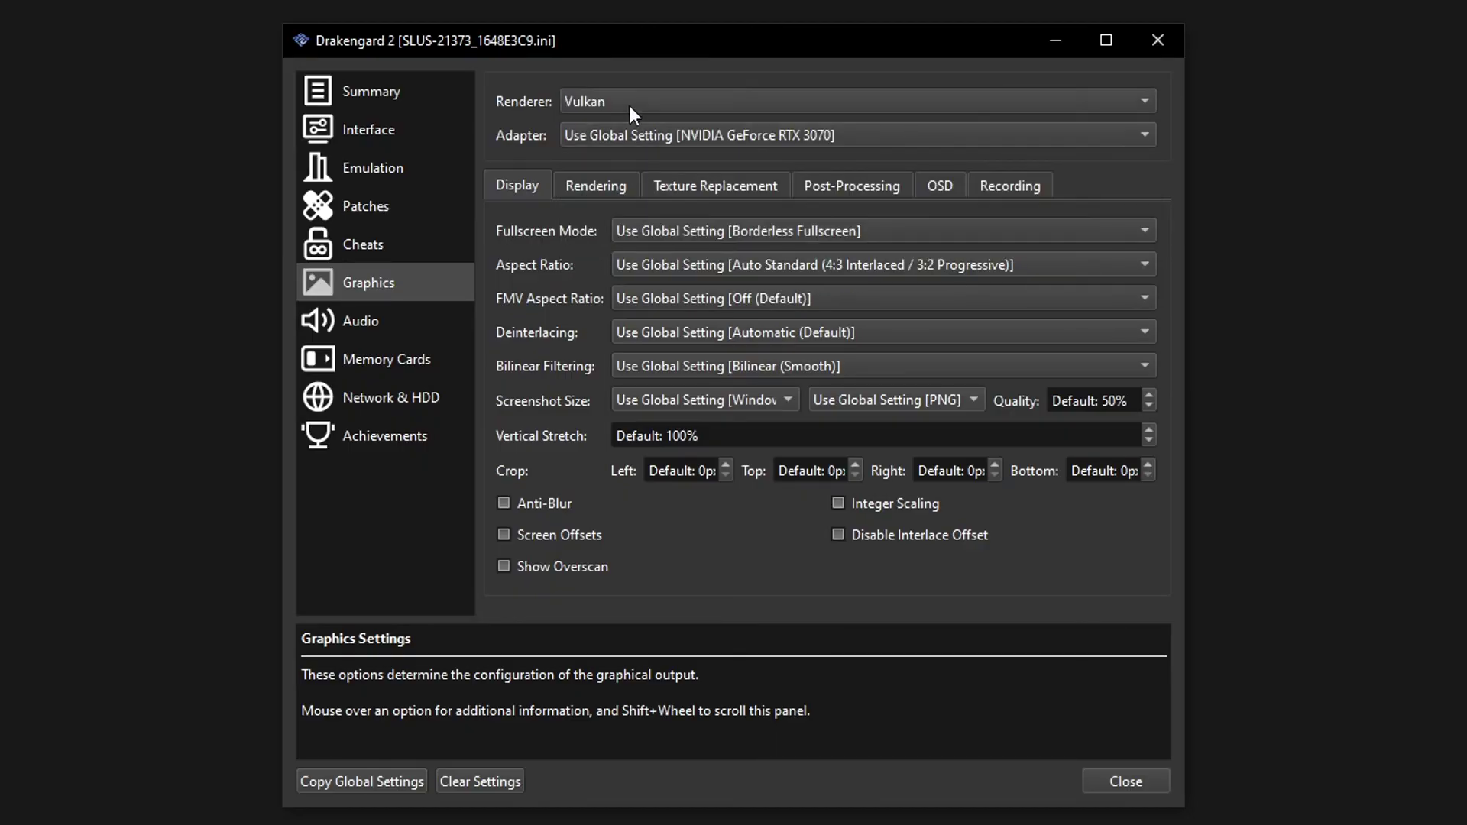
click(628, 102)
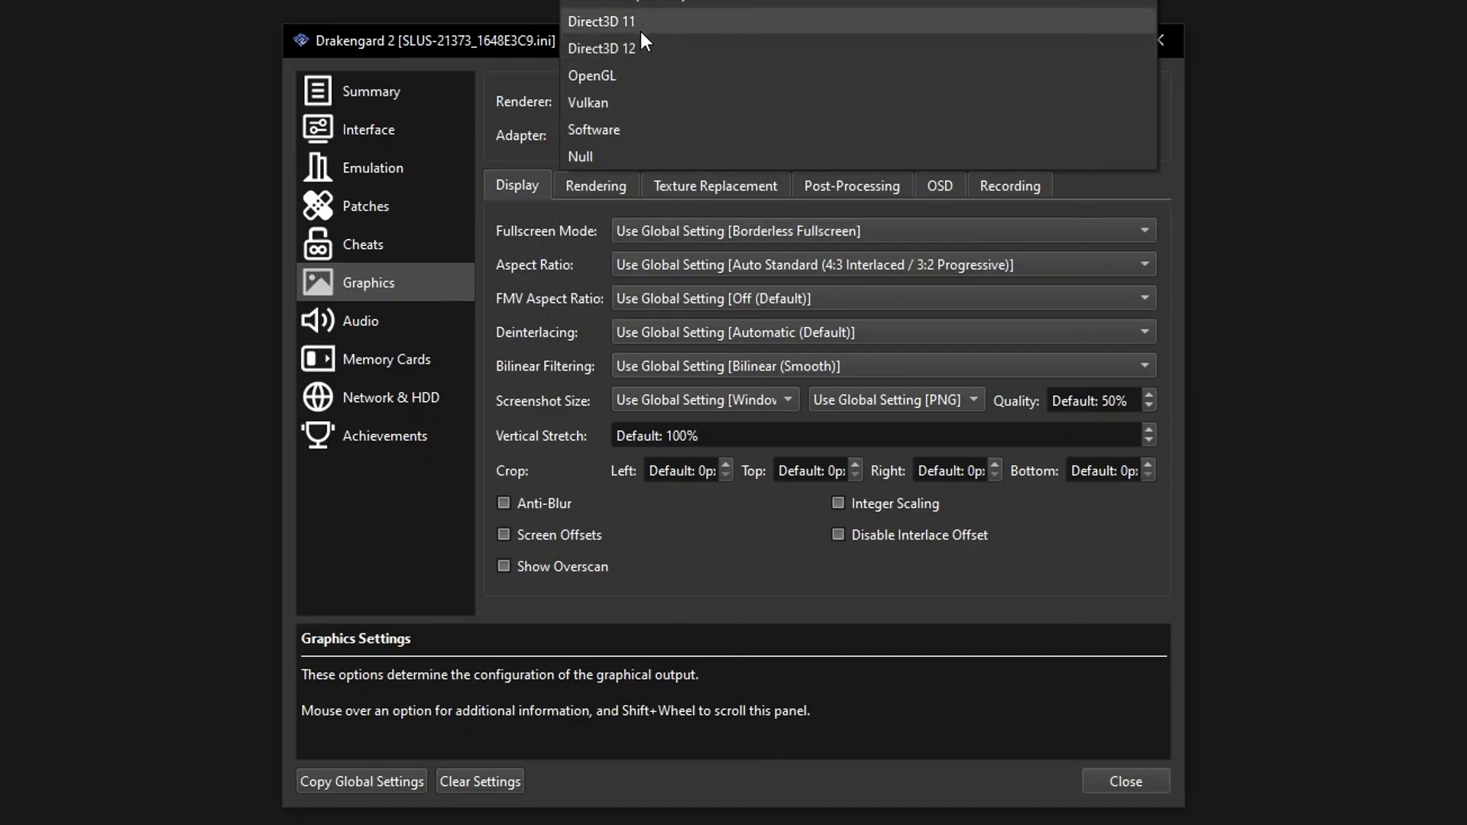
click(613, 103)
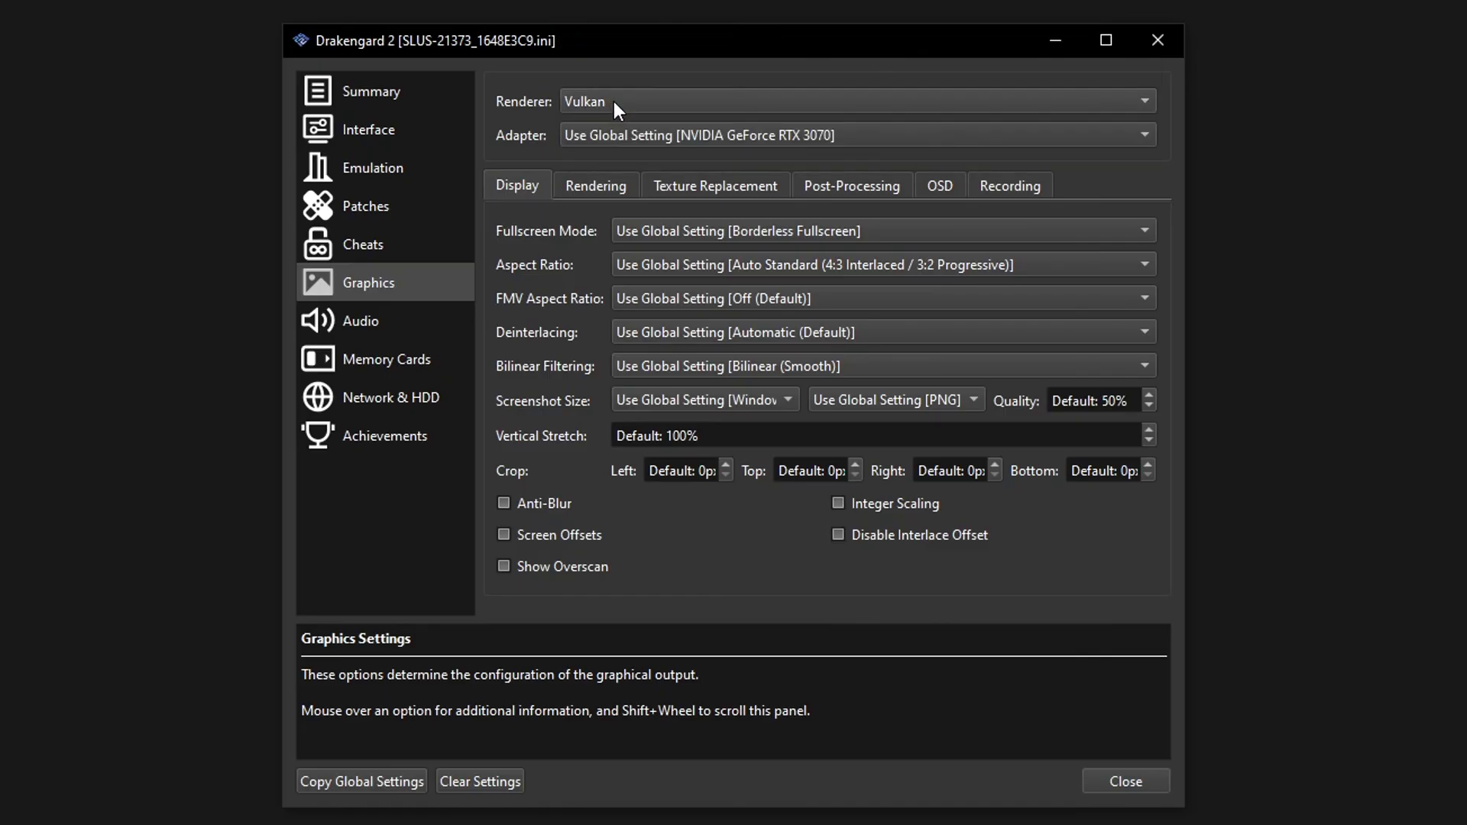
Set Drakengard 2's display aspect ratio to Widescreen (16:9) and enable Anti-Blur.
click(659, 263)
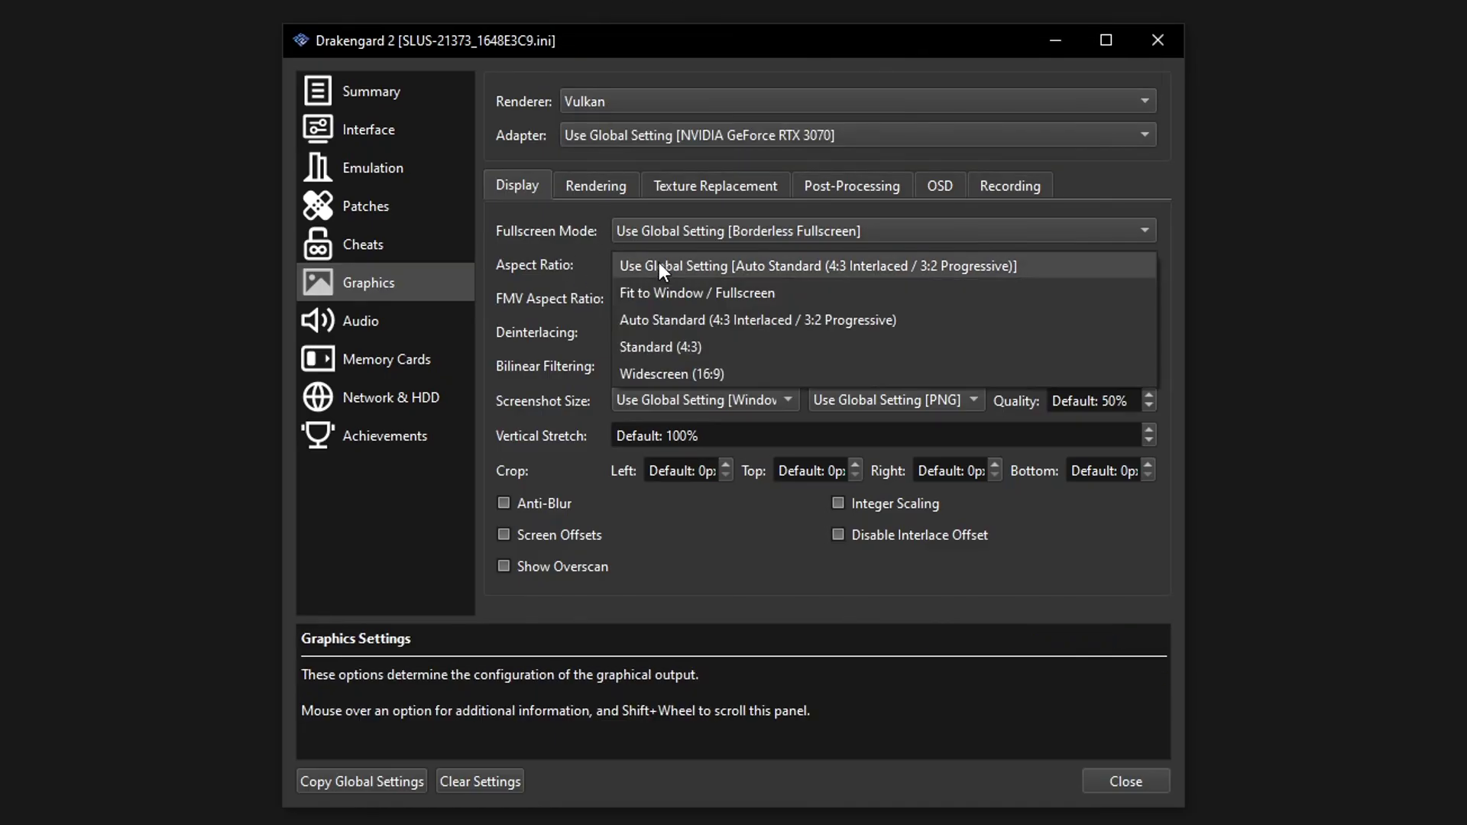
click(685, 373)
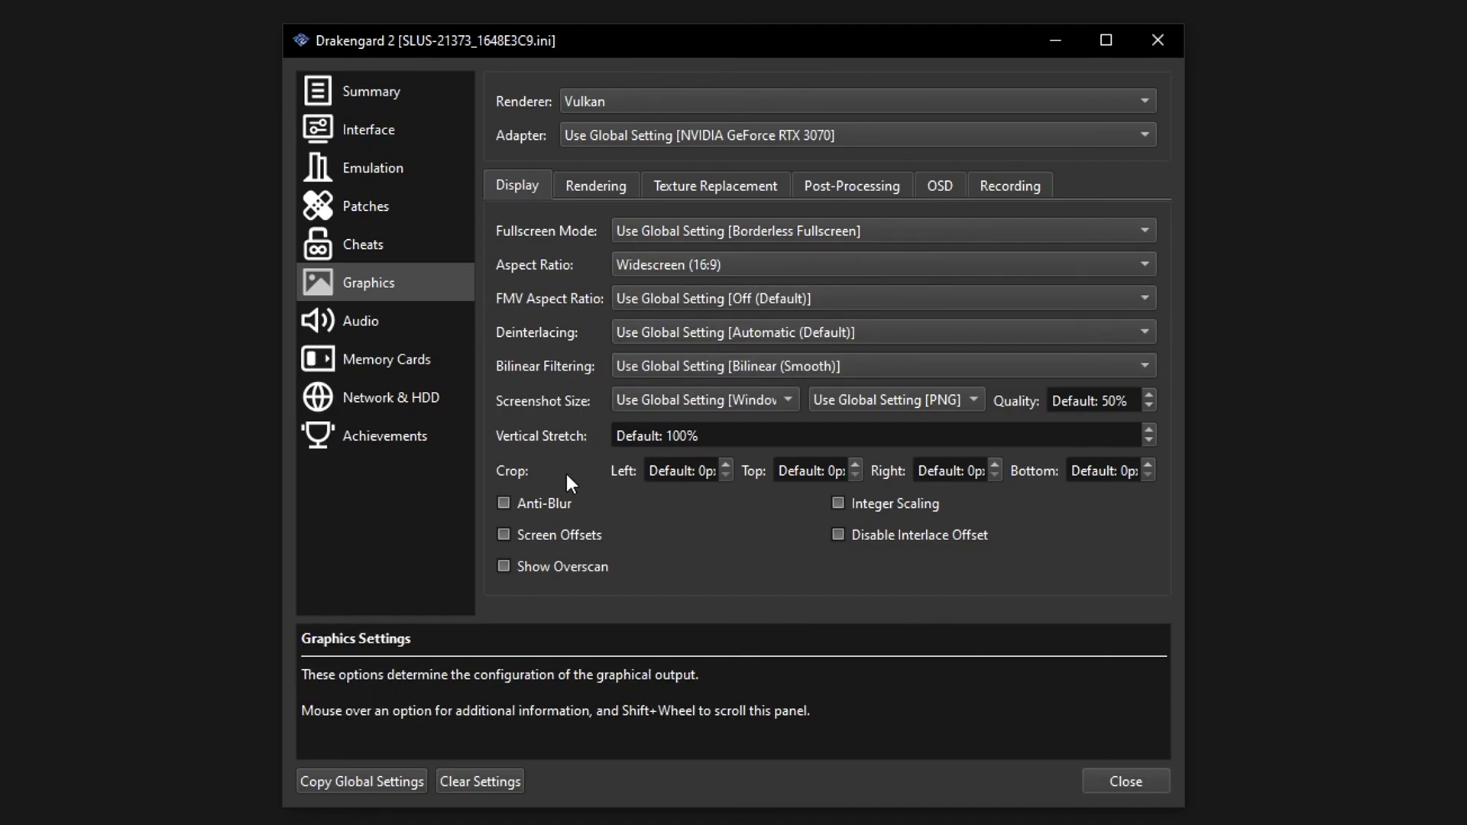
click(530, 506)
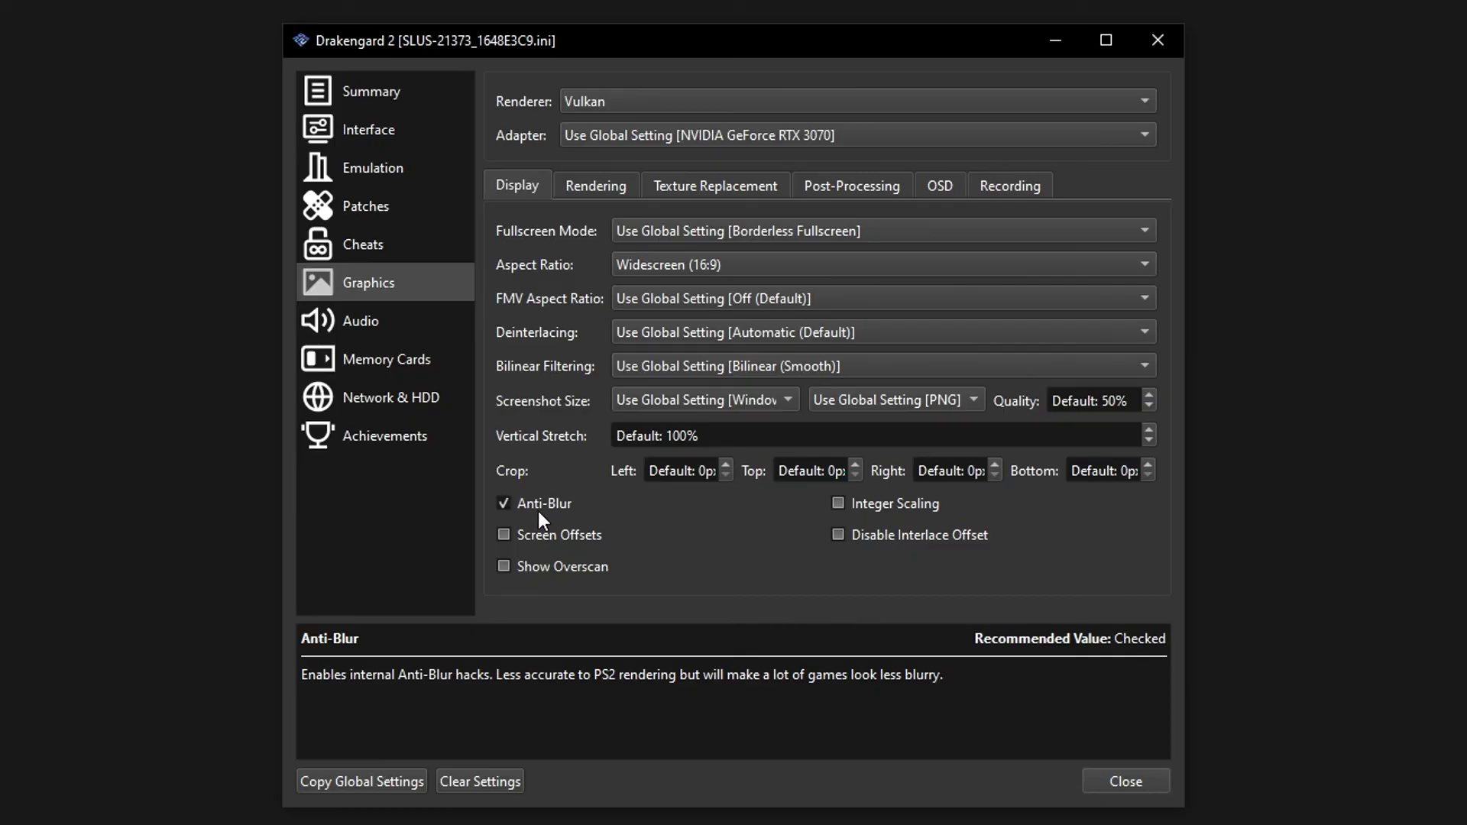
Set Drakengard 2's internal resolution to 3x Native (~1080p) and anisotropic filtering to 16x, and close its properties.
click(601, 197)
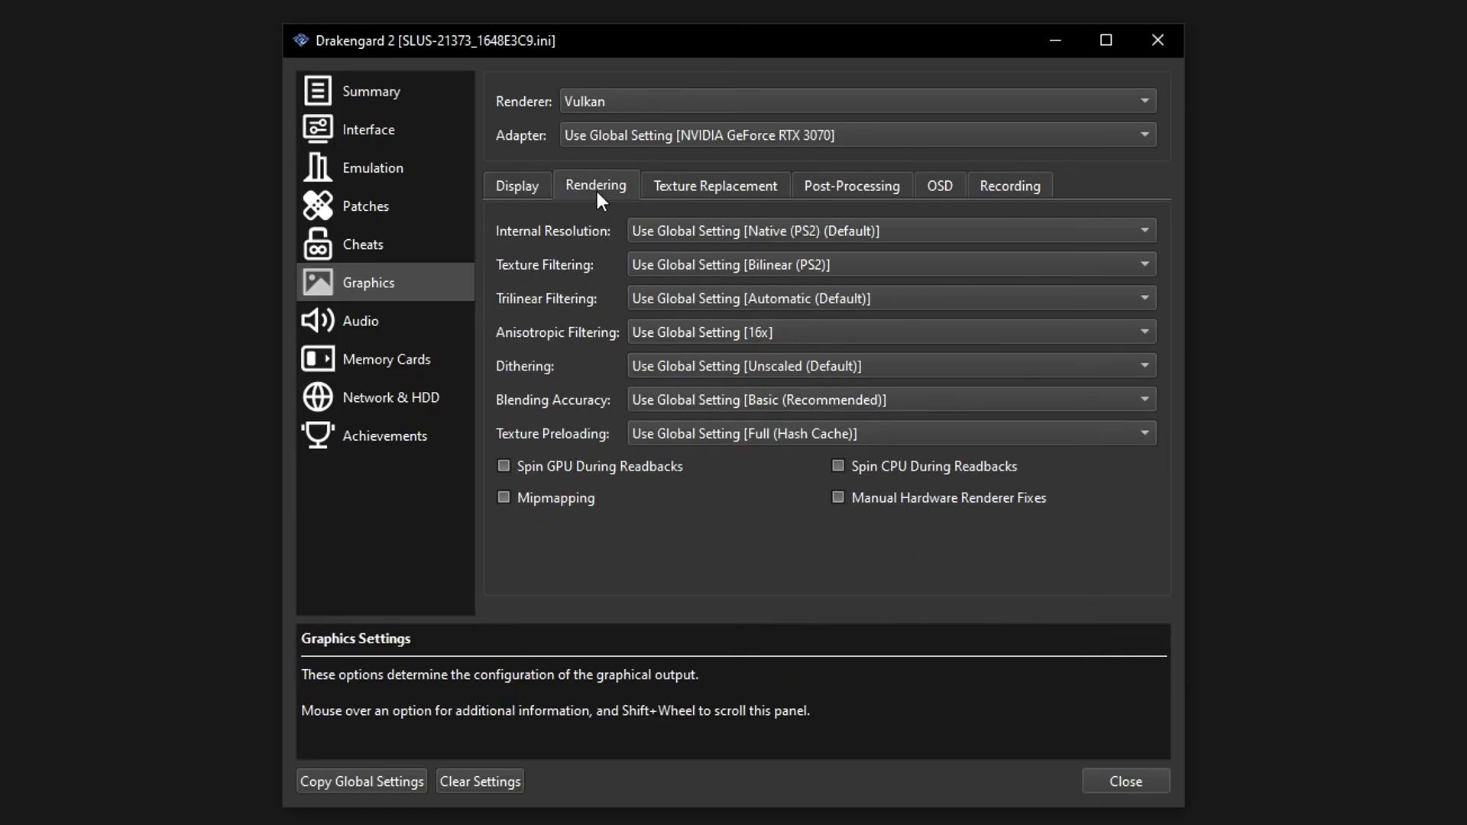
click(703, 227)
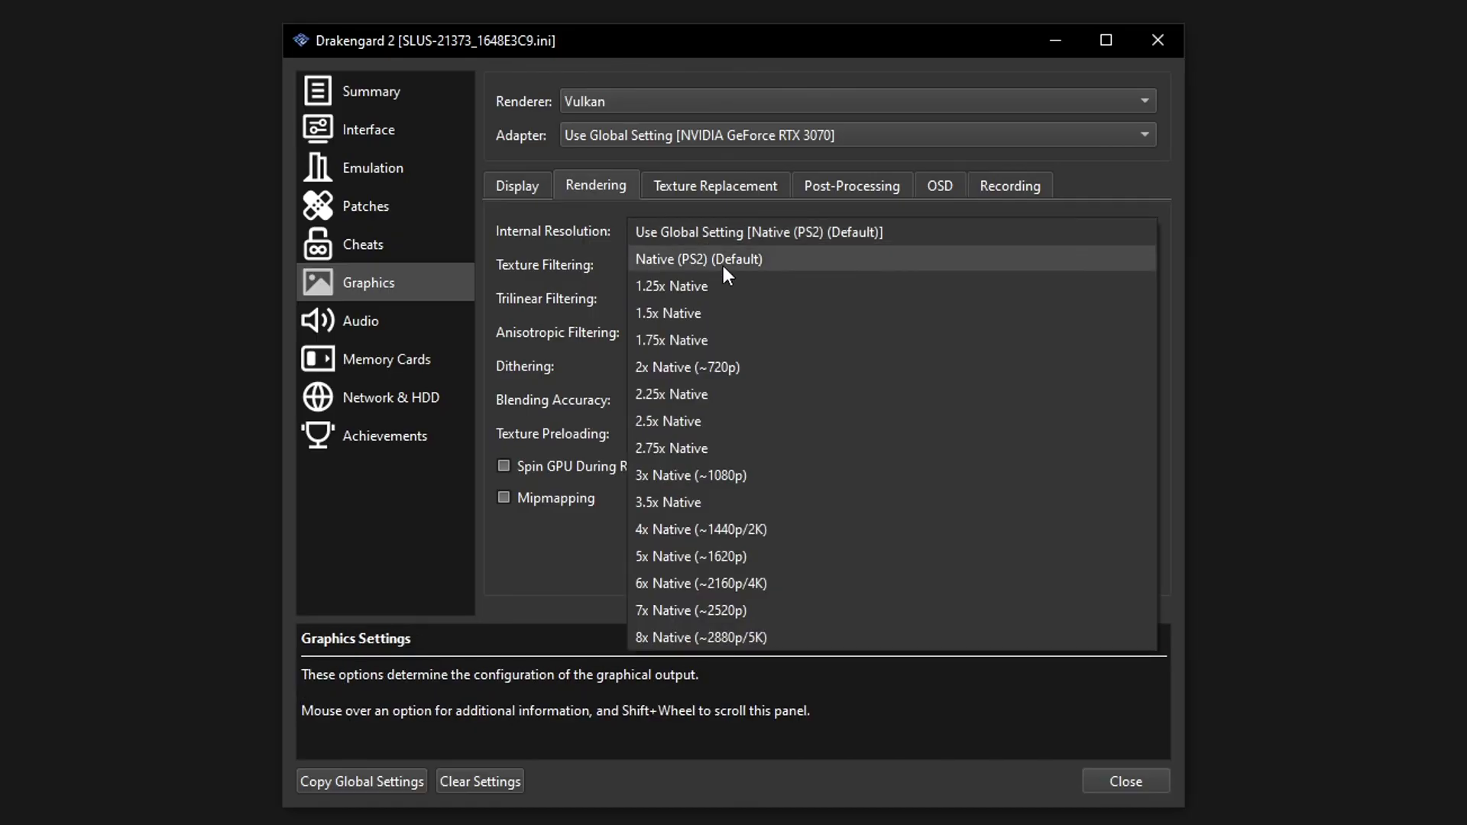
click(755, 473)
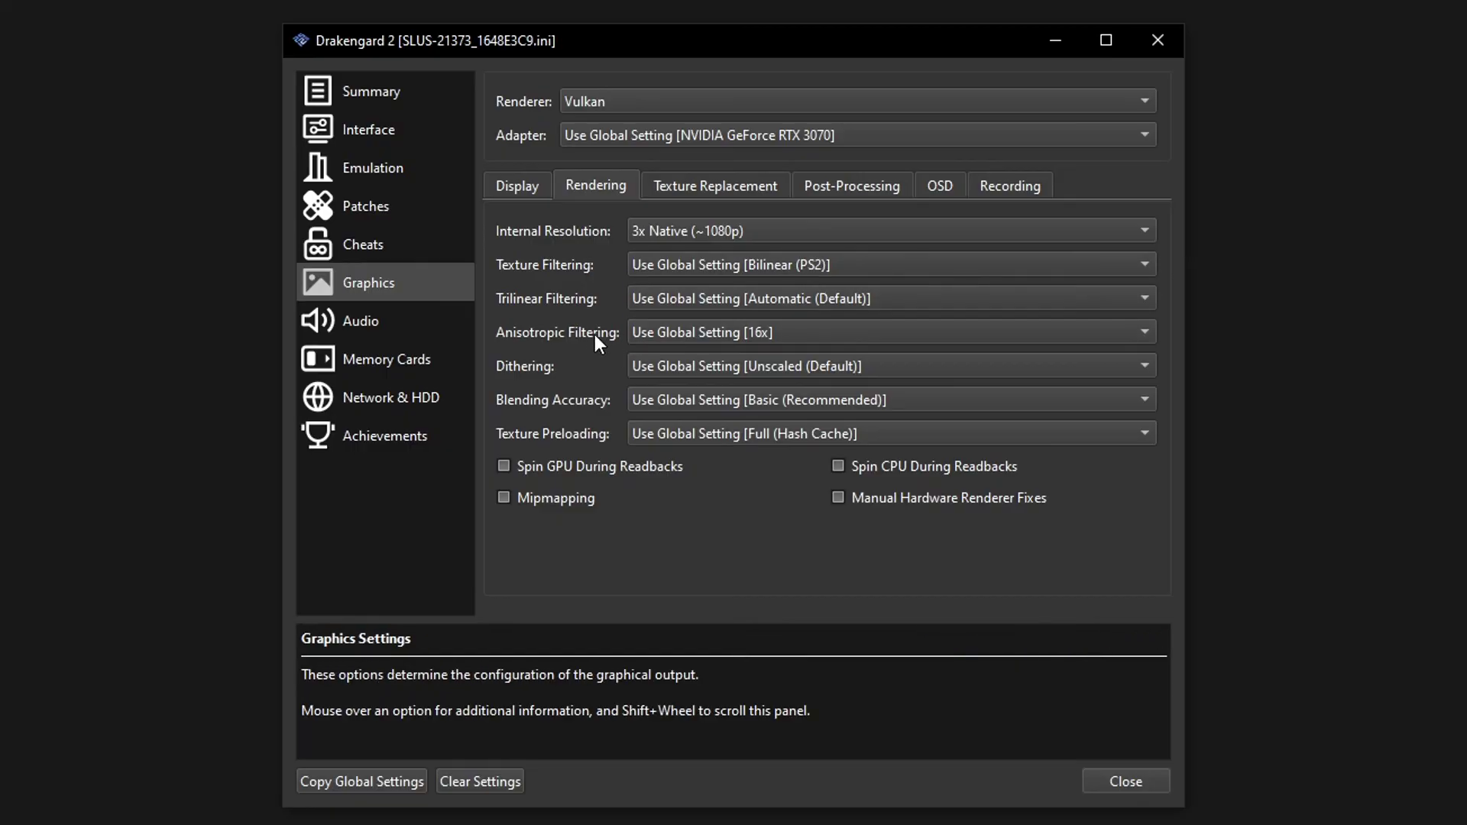
click(688, 336)
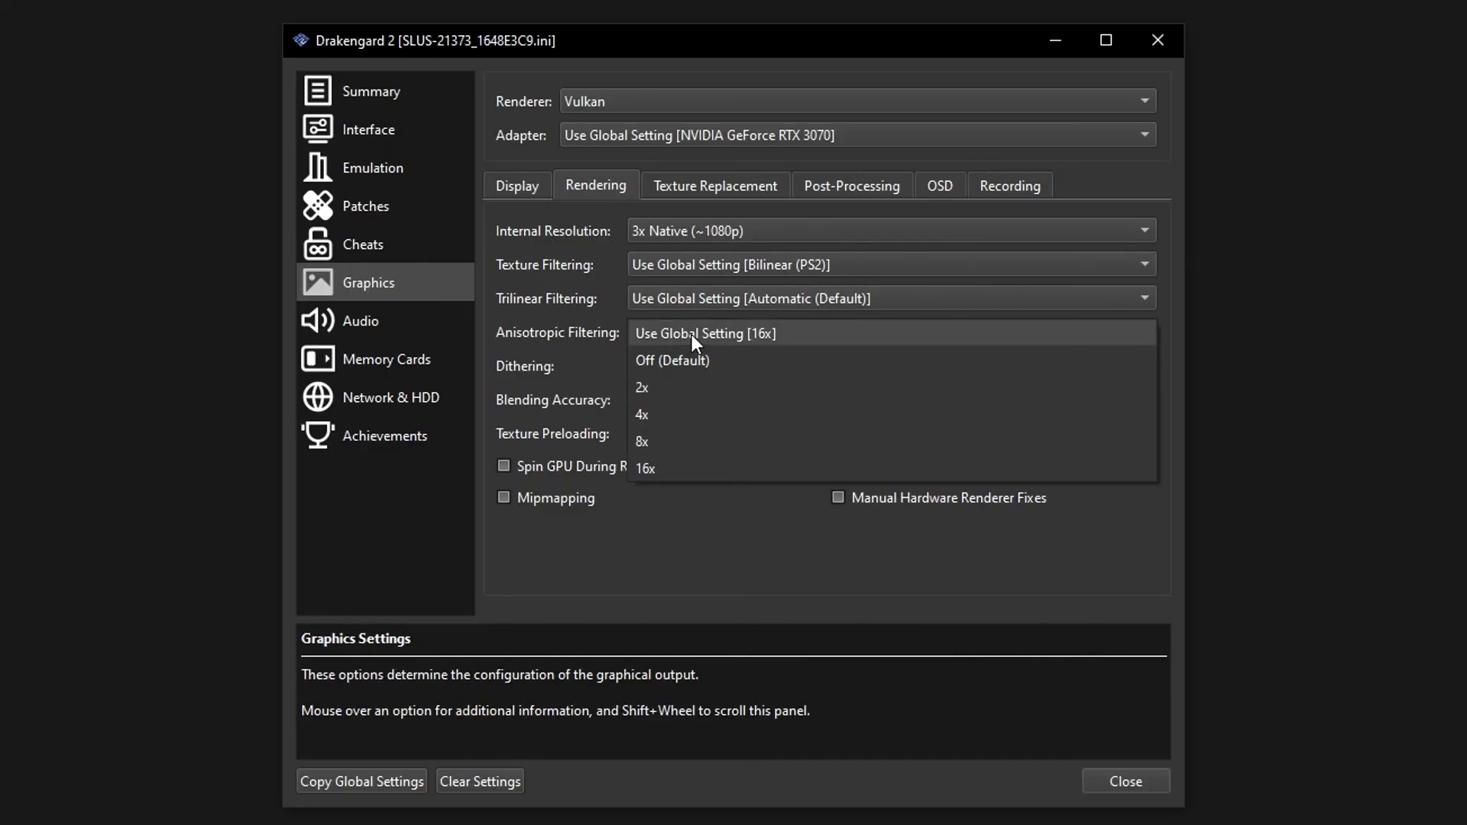
click(671, 480)
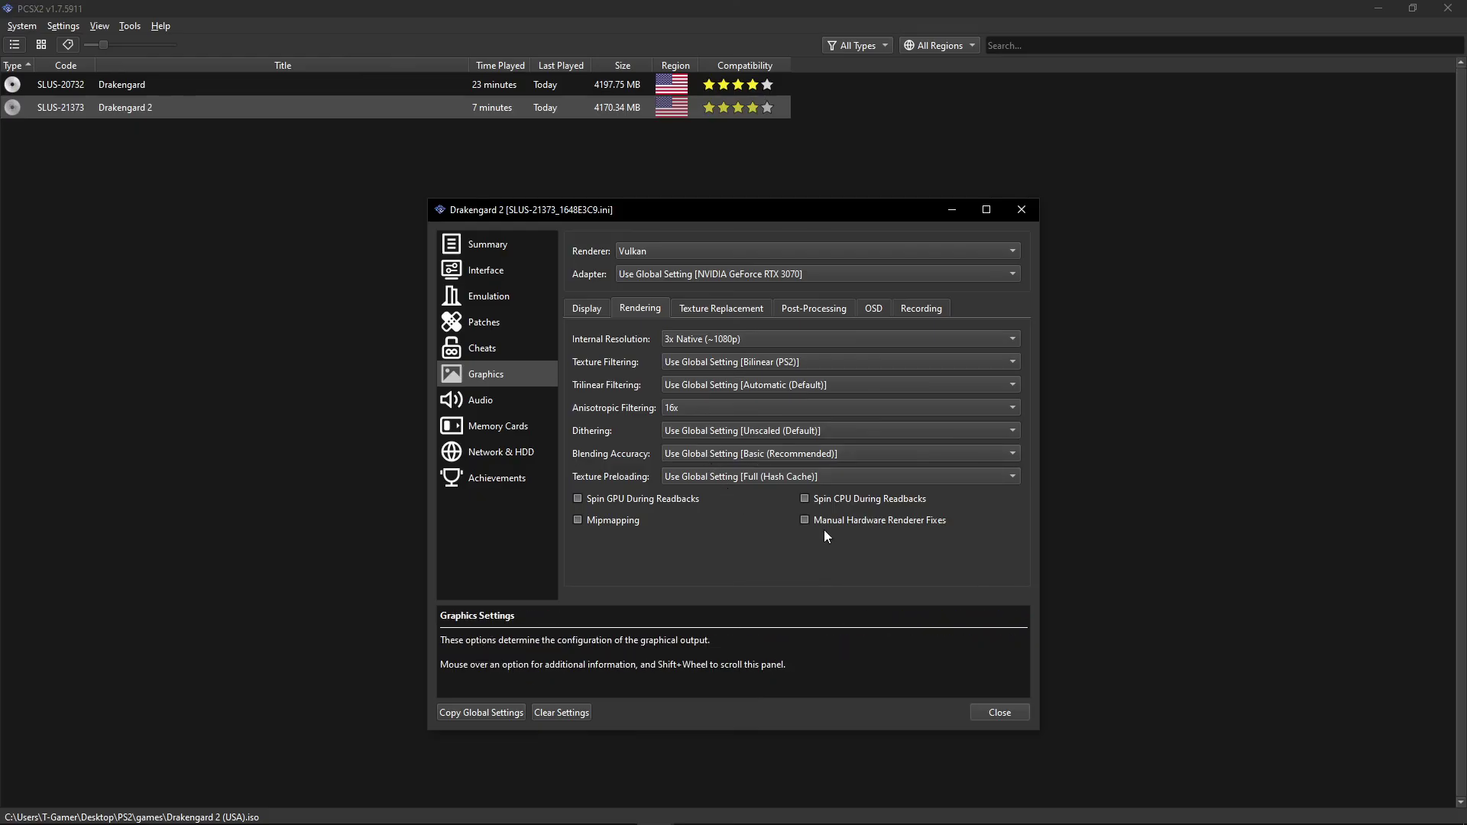
click(997, 712)
Launch Drakengard from the game list and start automatic mapping for Controller Port 1 in the controller settings.
click(134, 87)
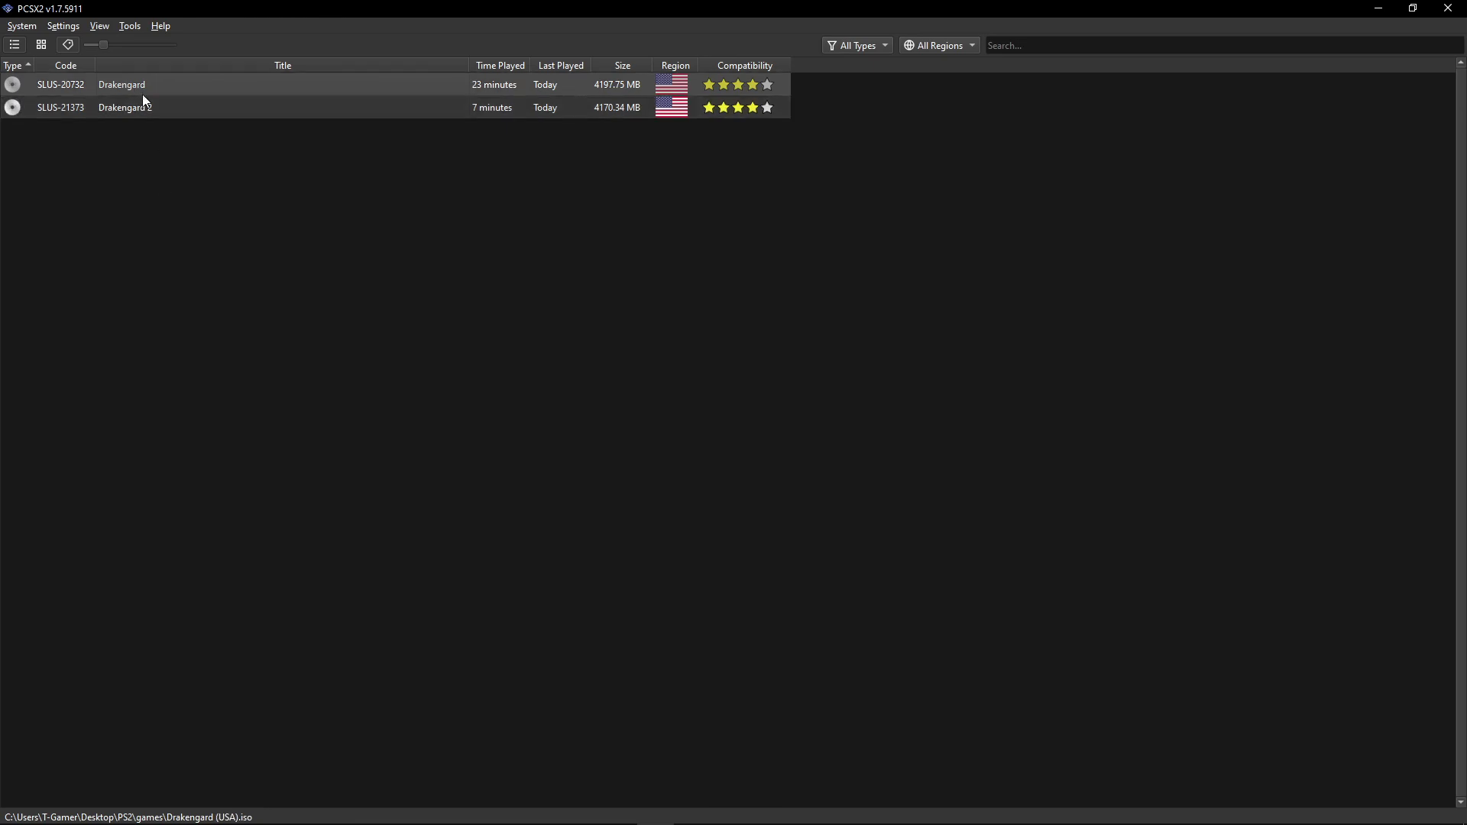
double_click(130, 86)
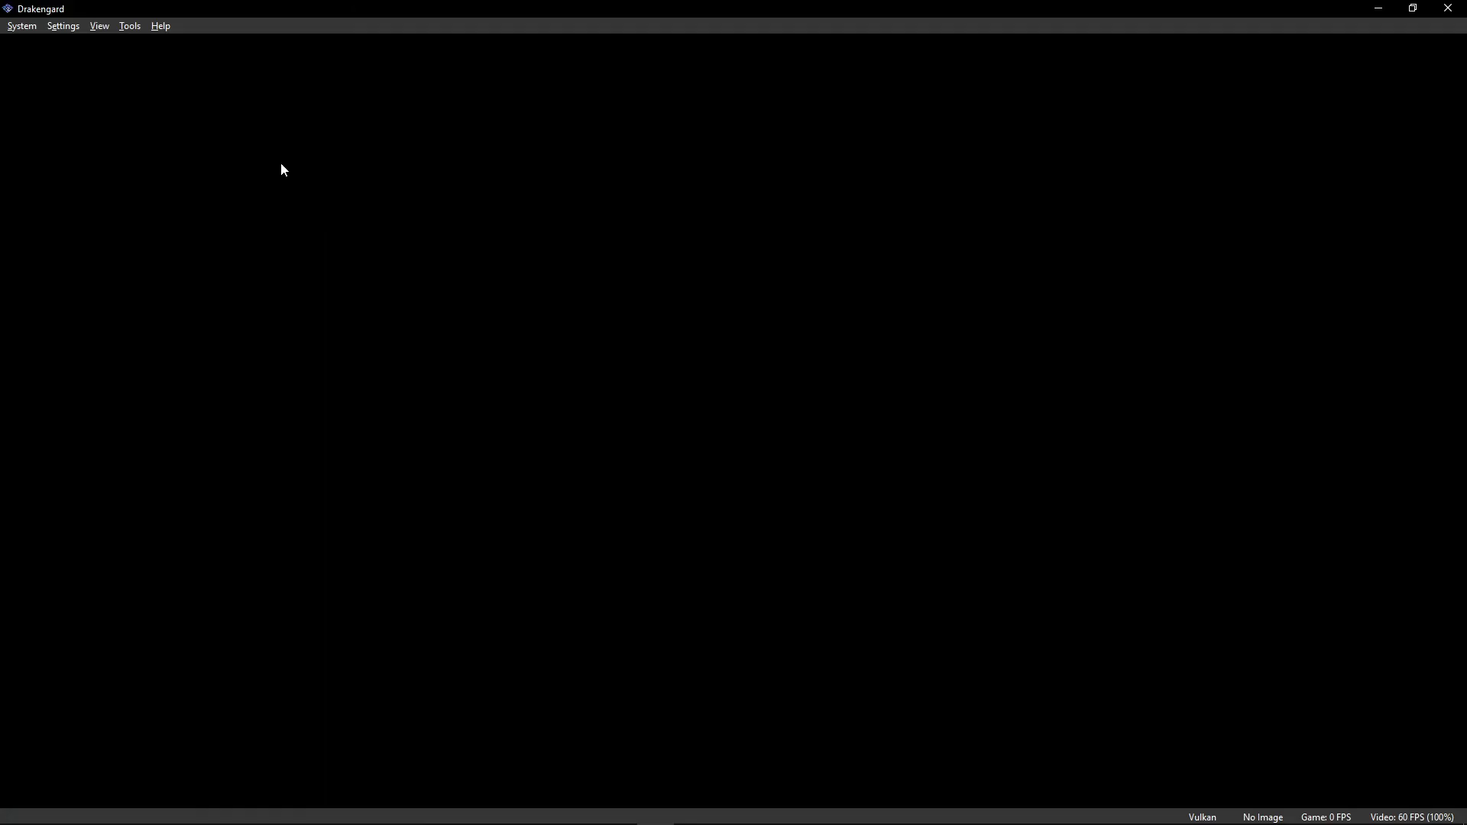
click(67, 26)
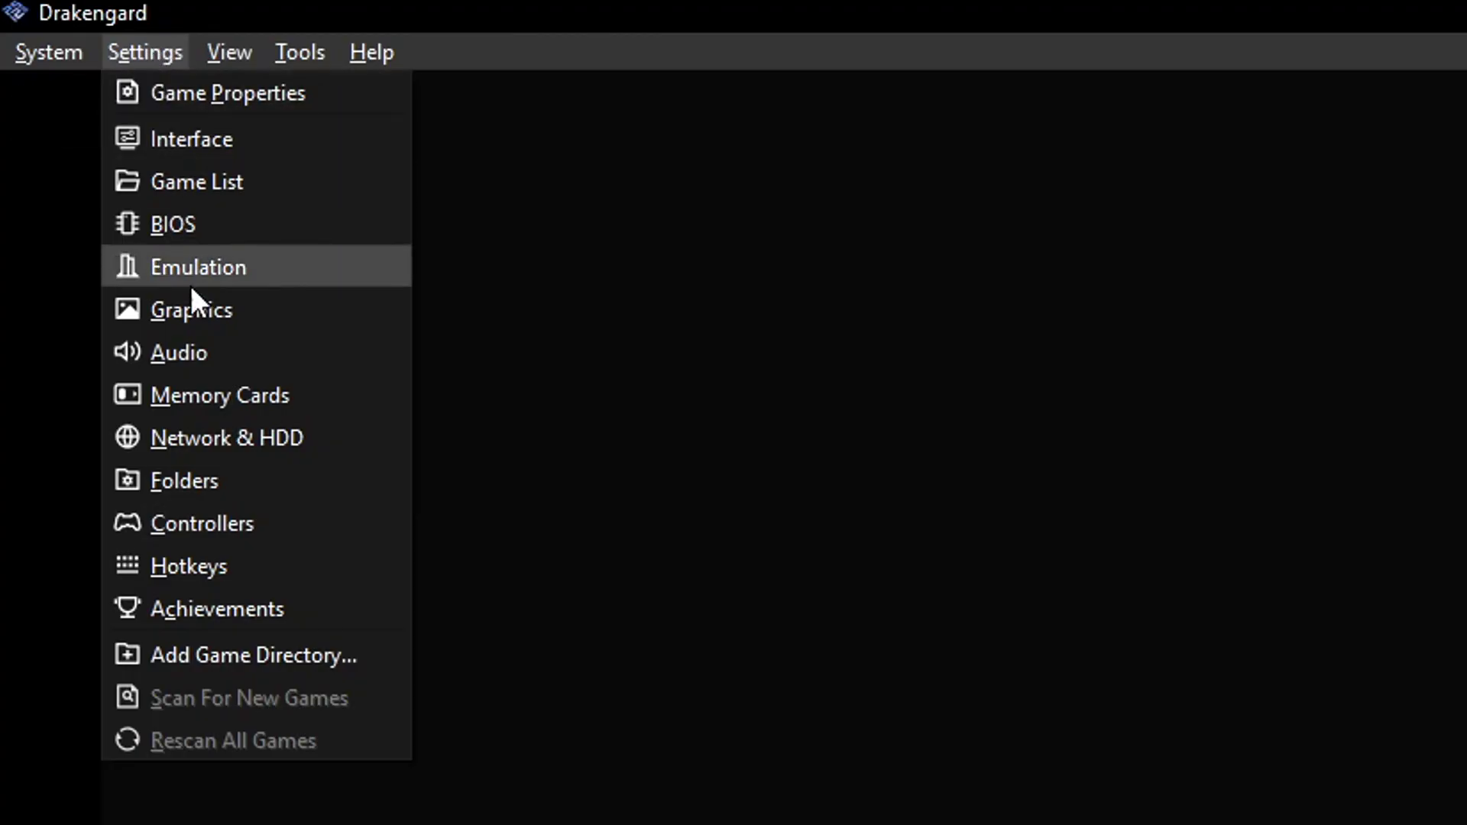
click(241, 521)
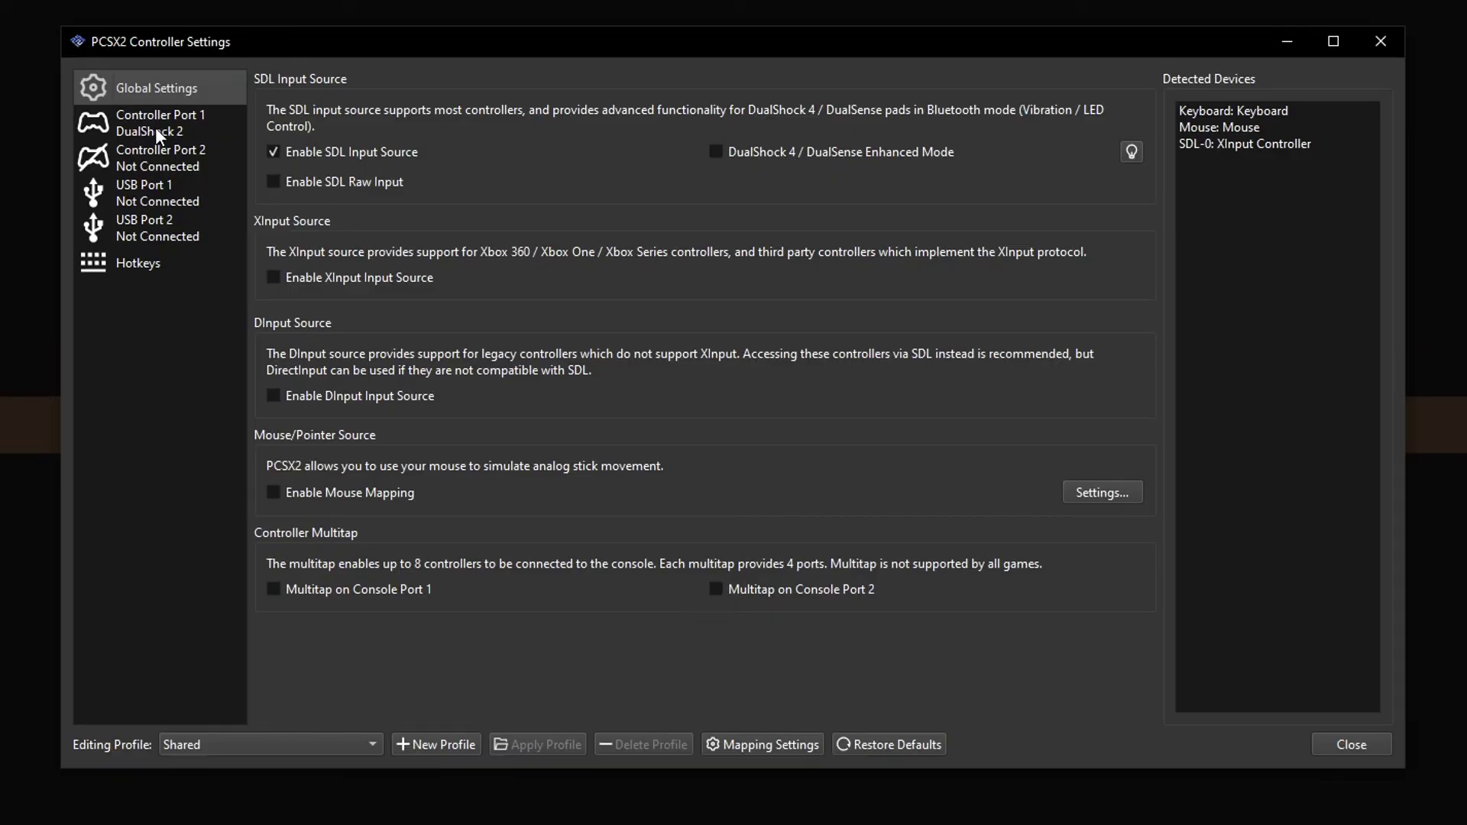
click(161, 126)
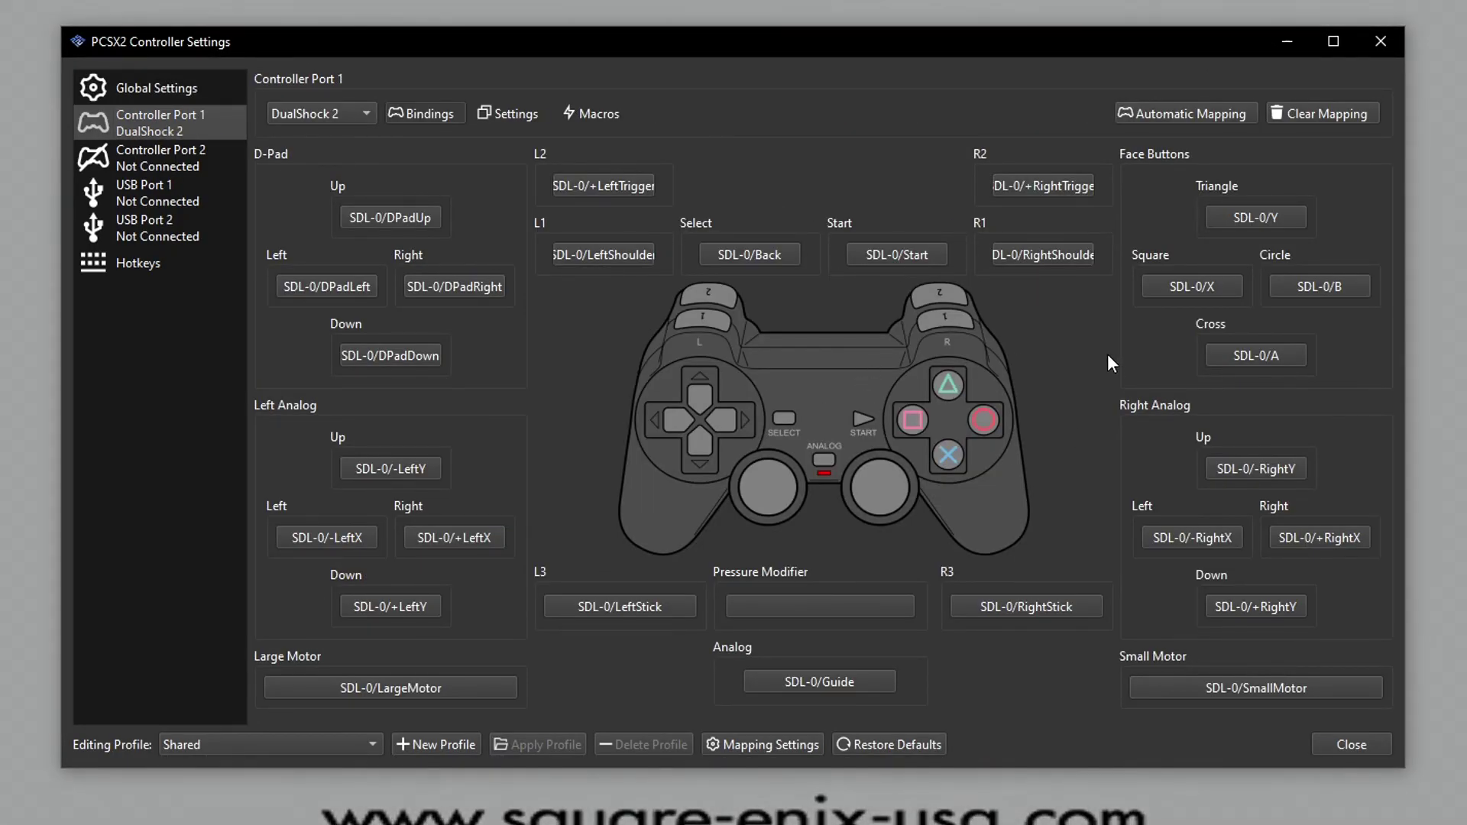
click(1161, 113)
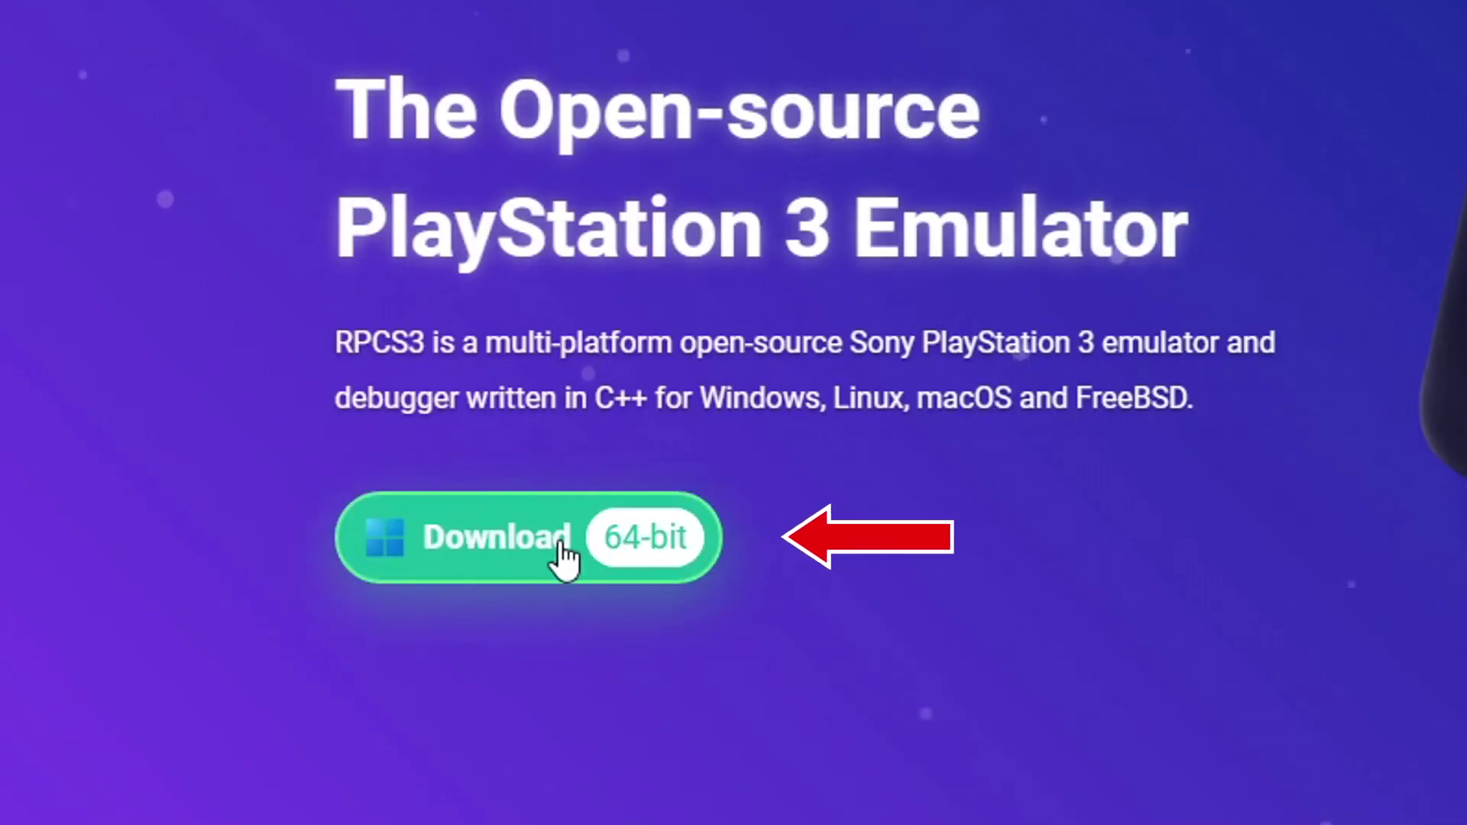
Switch to the RPCS3 website in the browser, open its download page and go to the Windows build.
click(524, 557)
scroll(510, 475, down, 2)
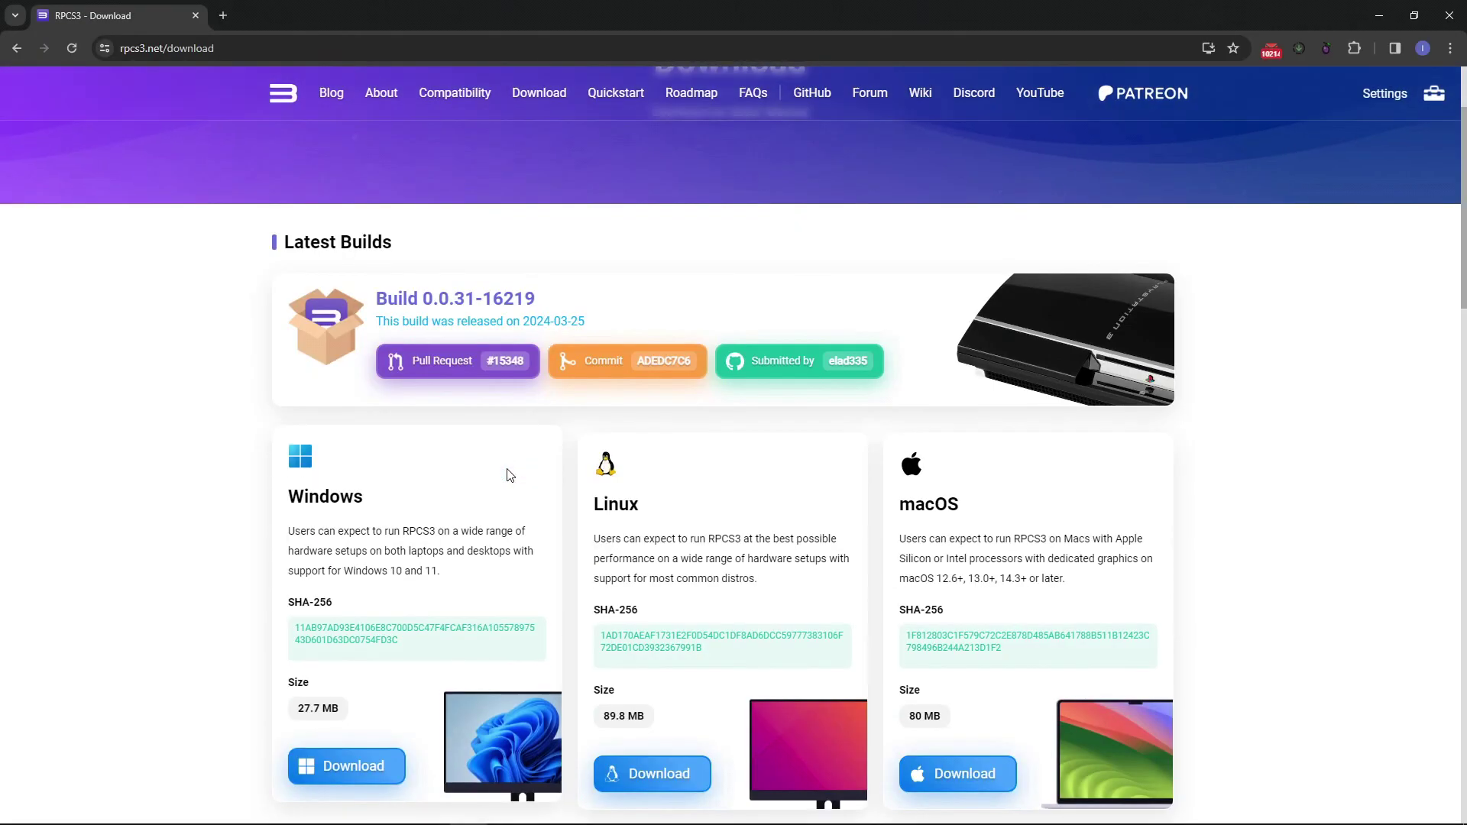
scroll(511, 475, down, 2)
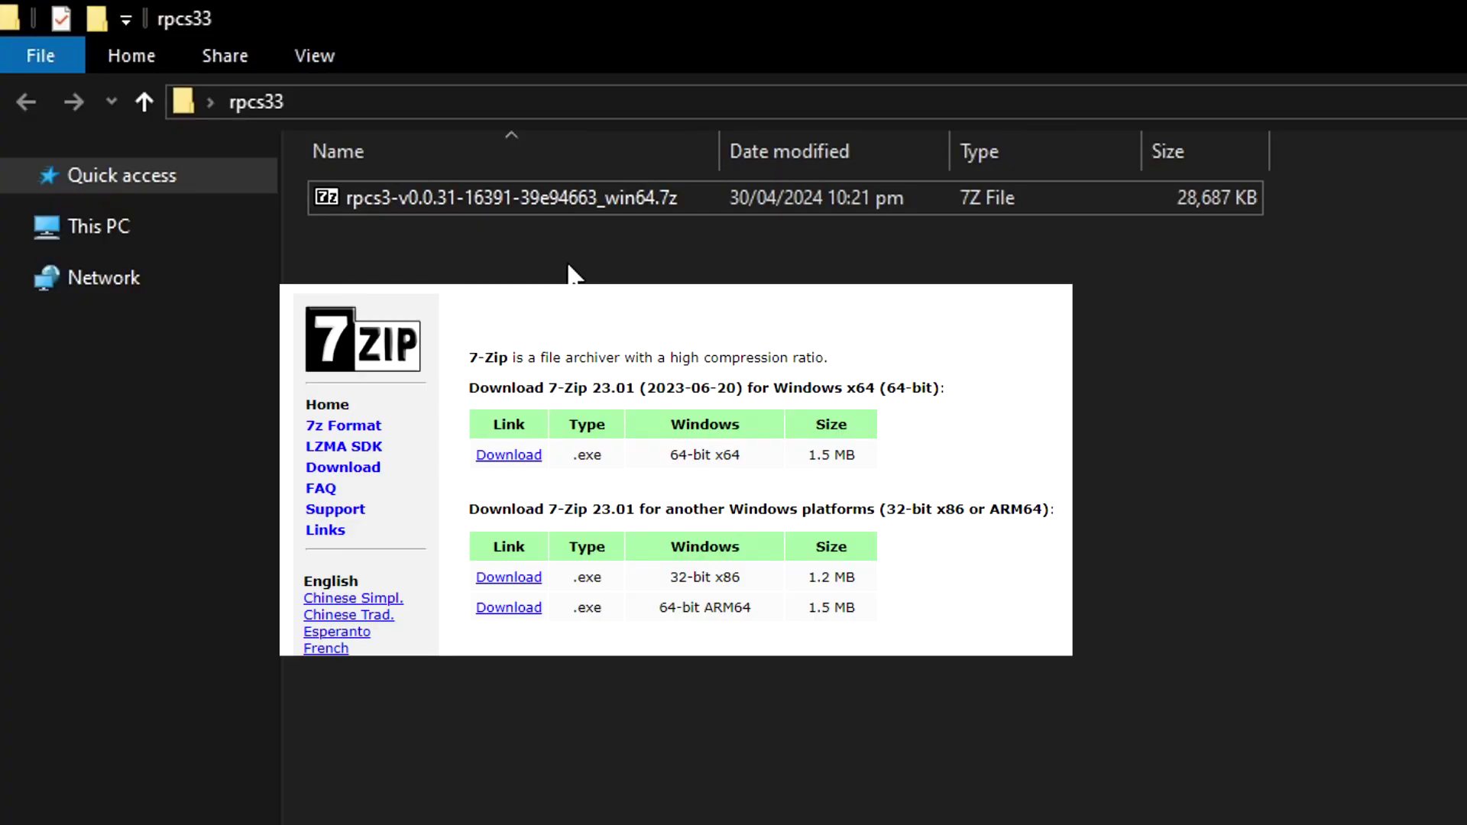
Extract the downloaded RPCS3 win64 .7z archive in its folder and permanently delete the archive.
click(491, 205)
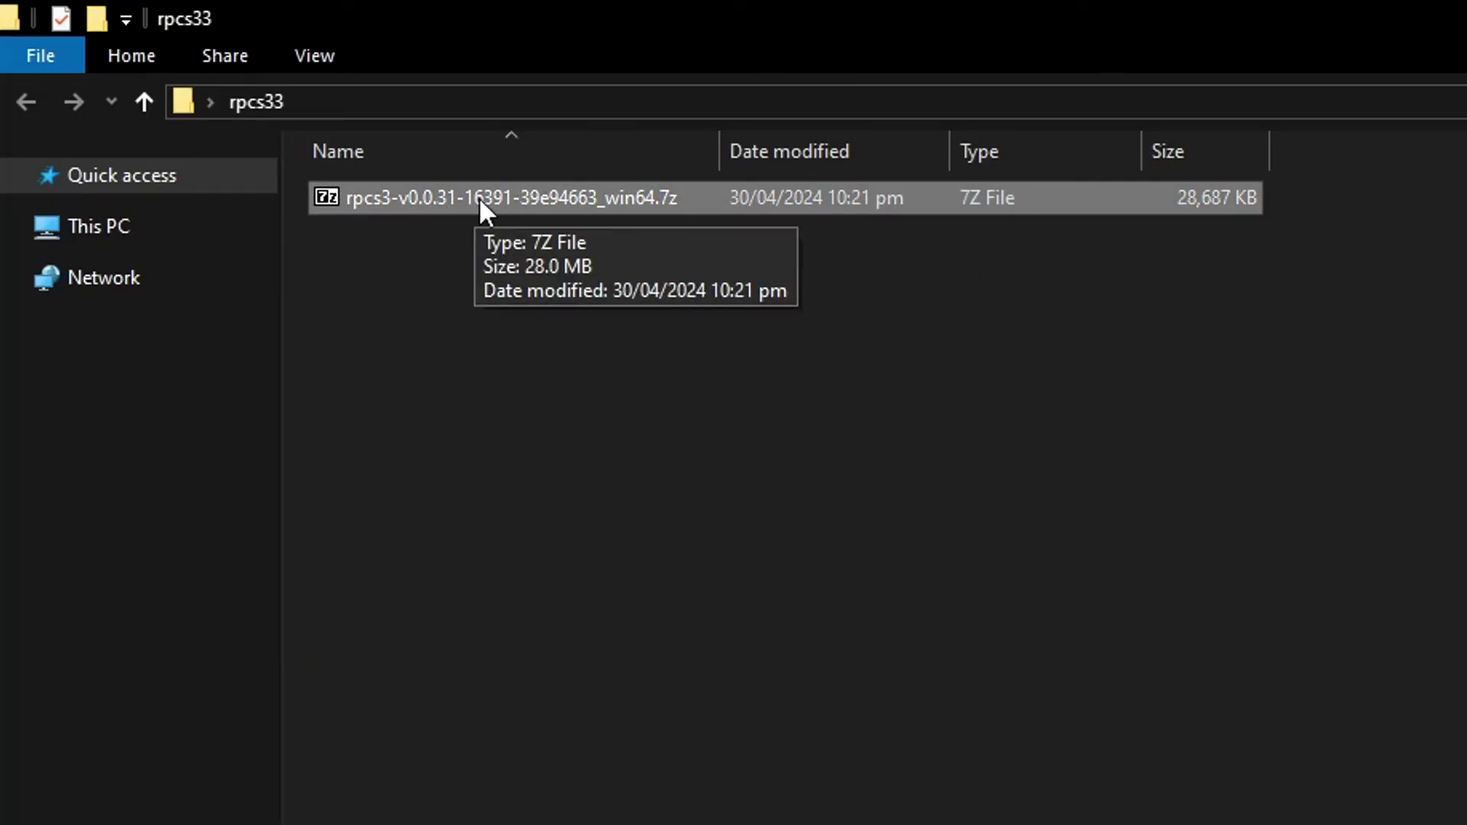
right_click(480, 197)
mouse_move(577, 259)
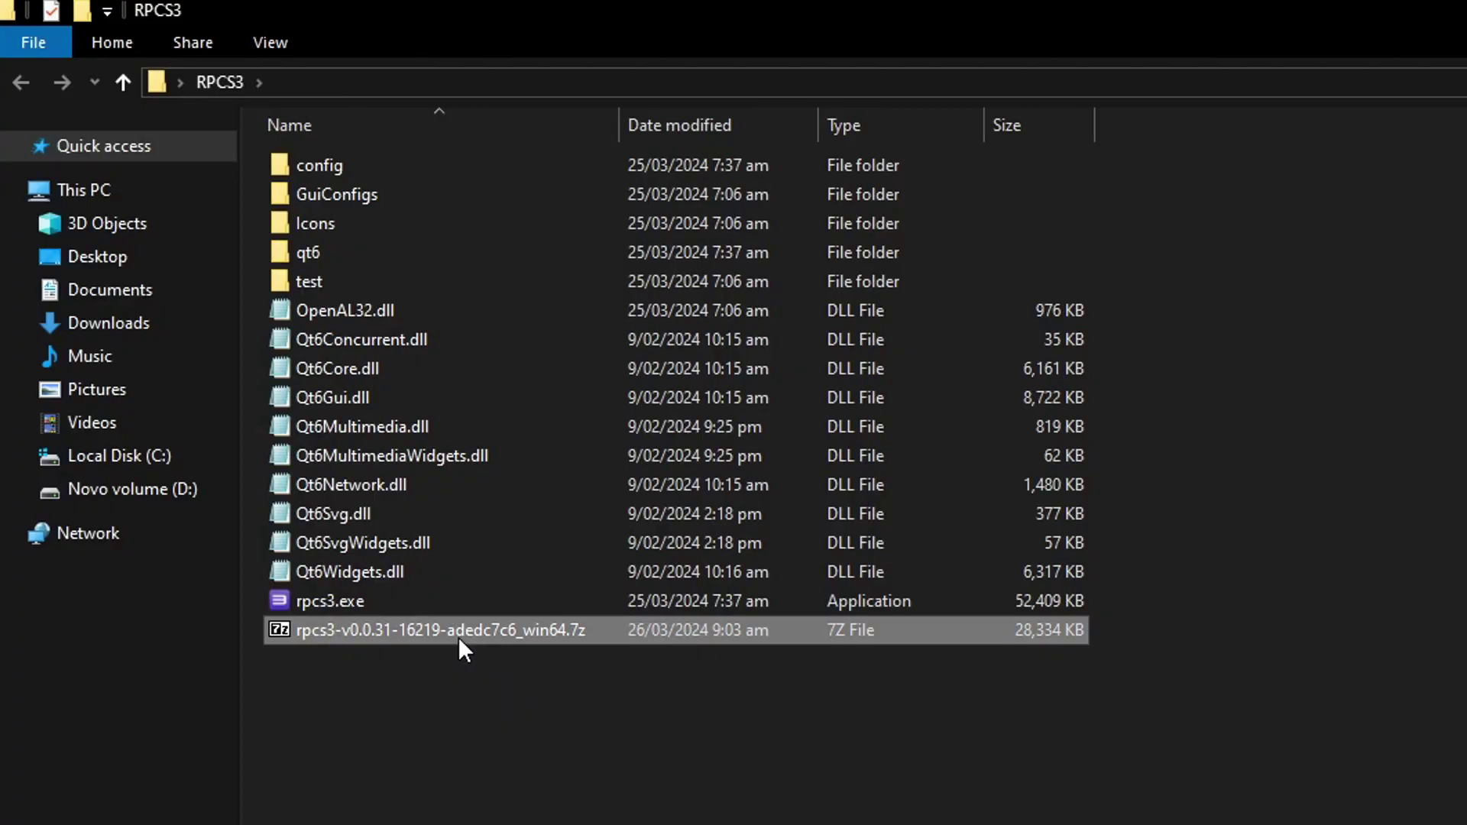
key(shift+Delete)
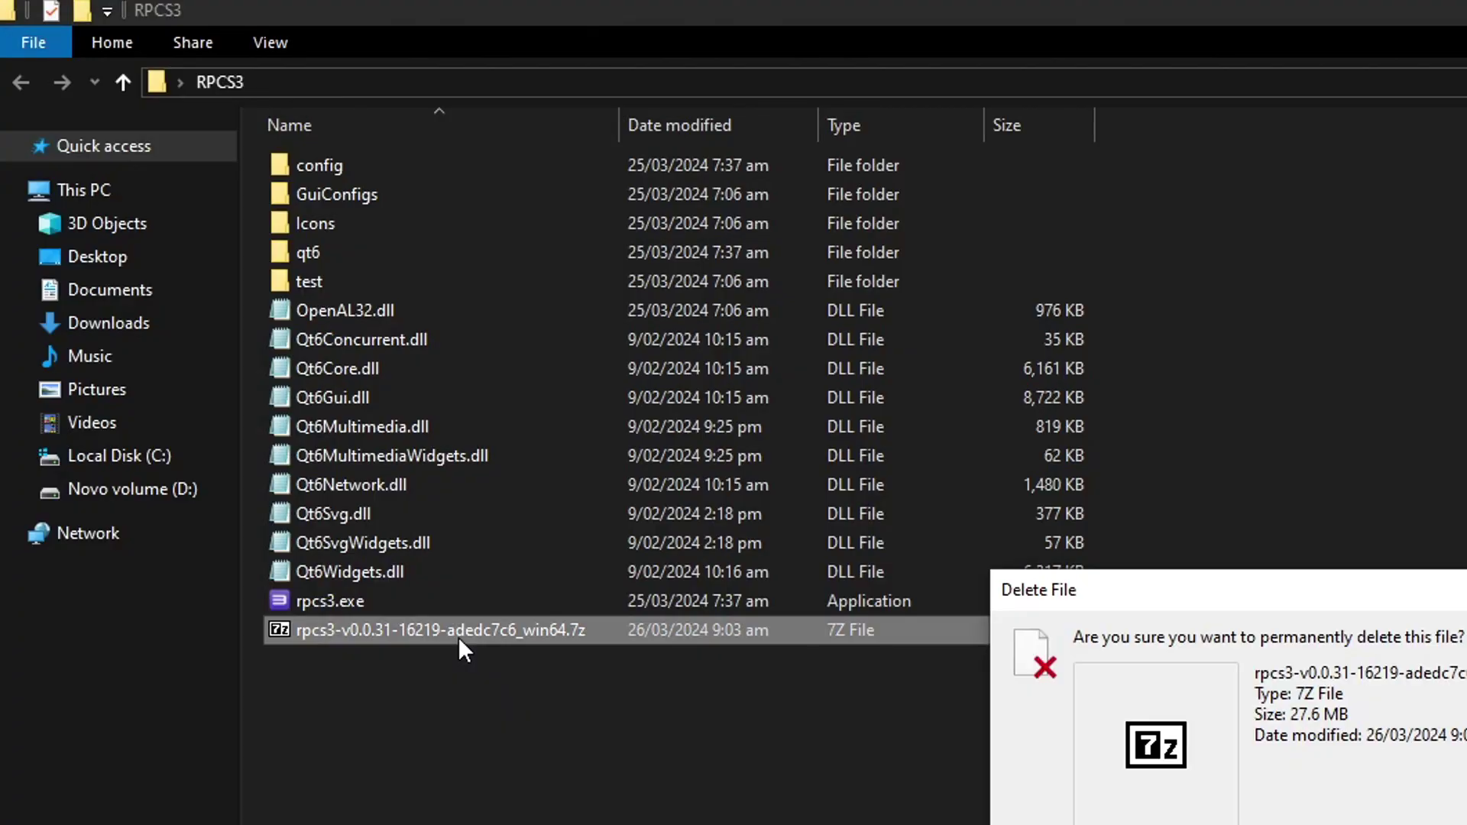
key(Return)
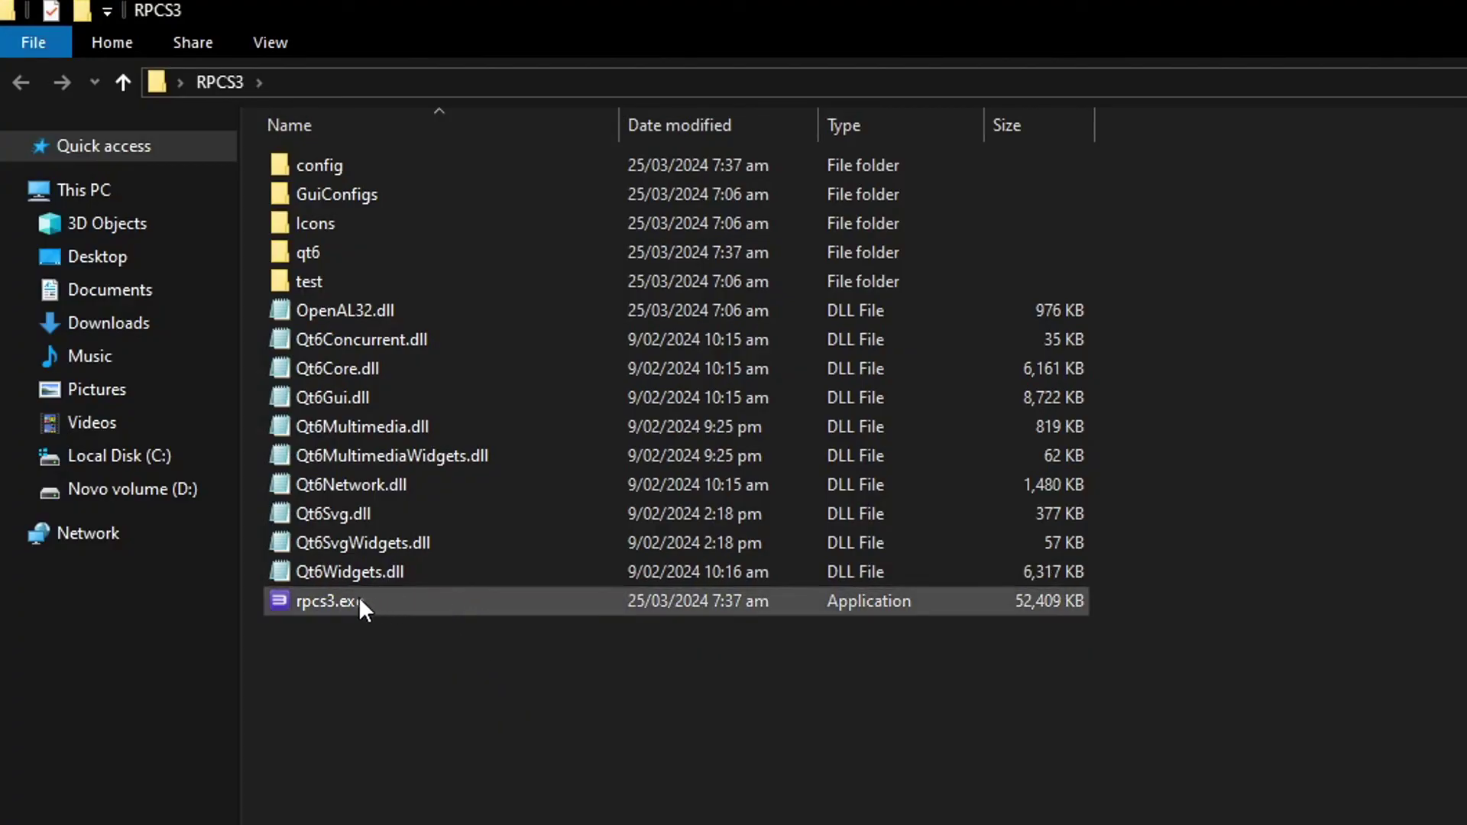
Launch rpcs3.exe and pass its welcome dialog with the dark theme off, the Quickstart guide marked as read and Do not show again enabled.
click(328, 601)
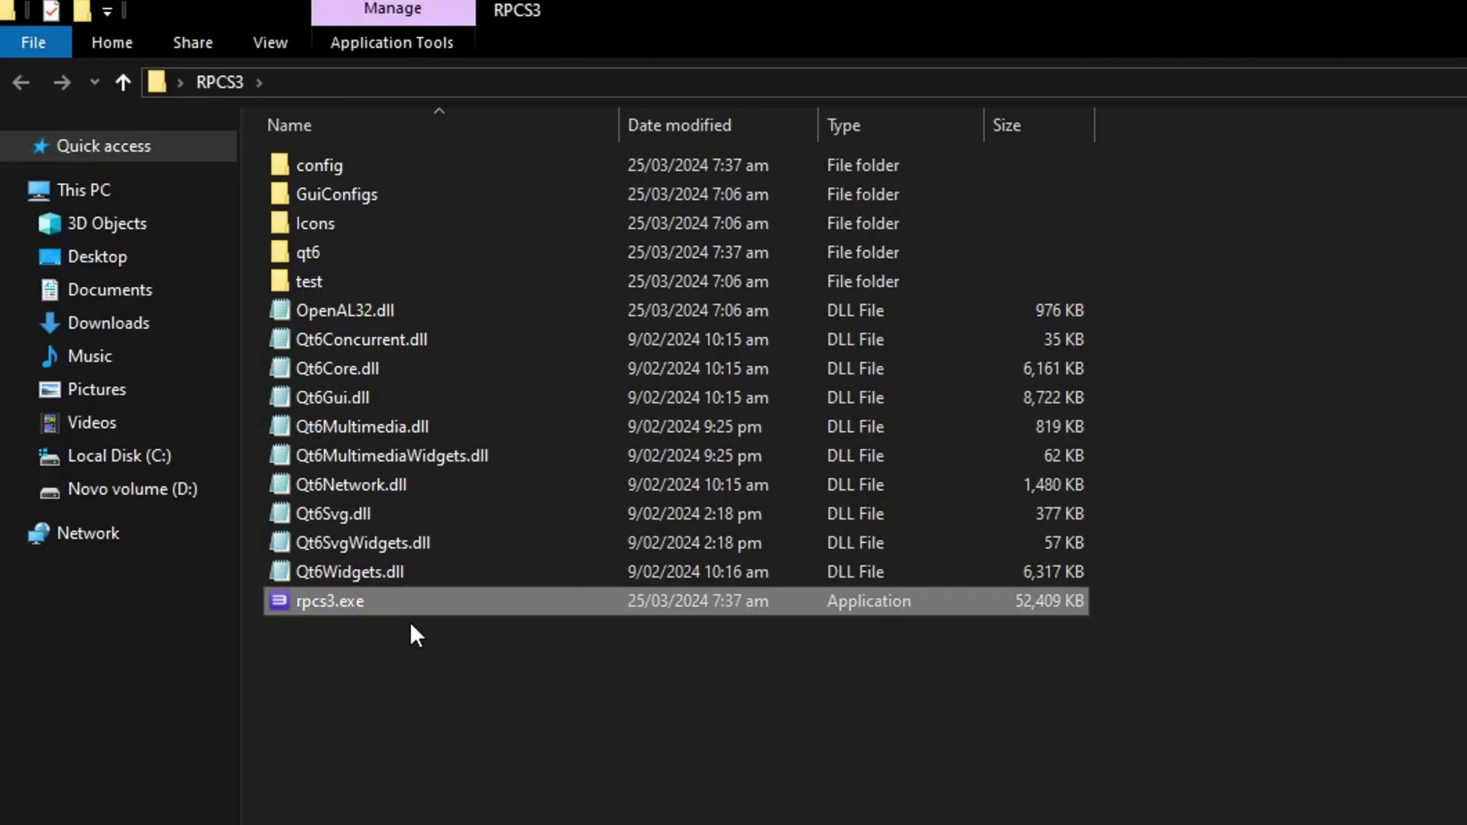
double_click(354, 603)
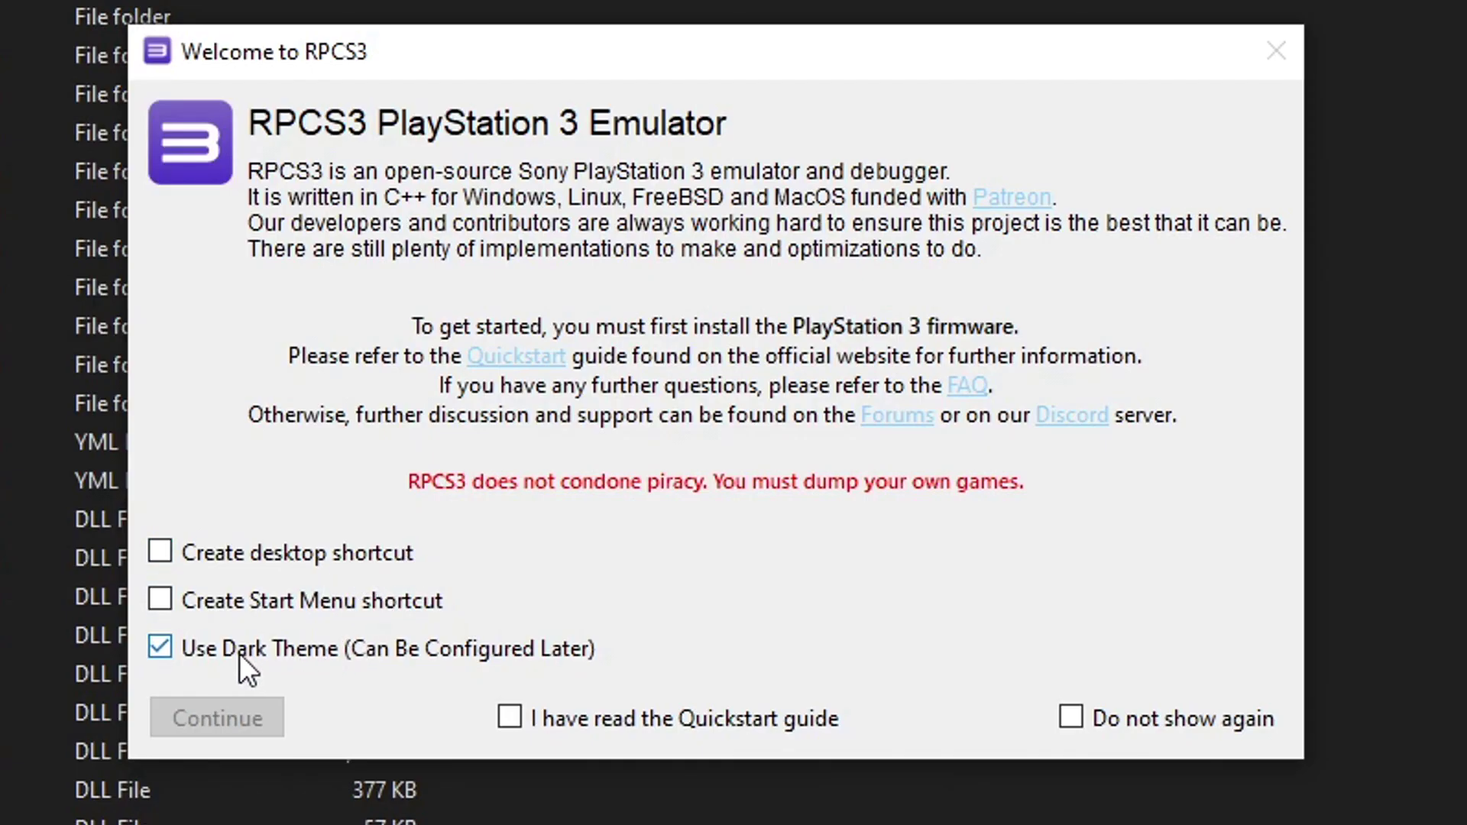
click(277, 654)
click(512, 720)
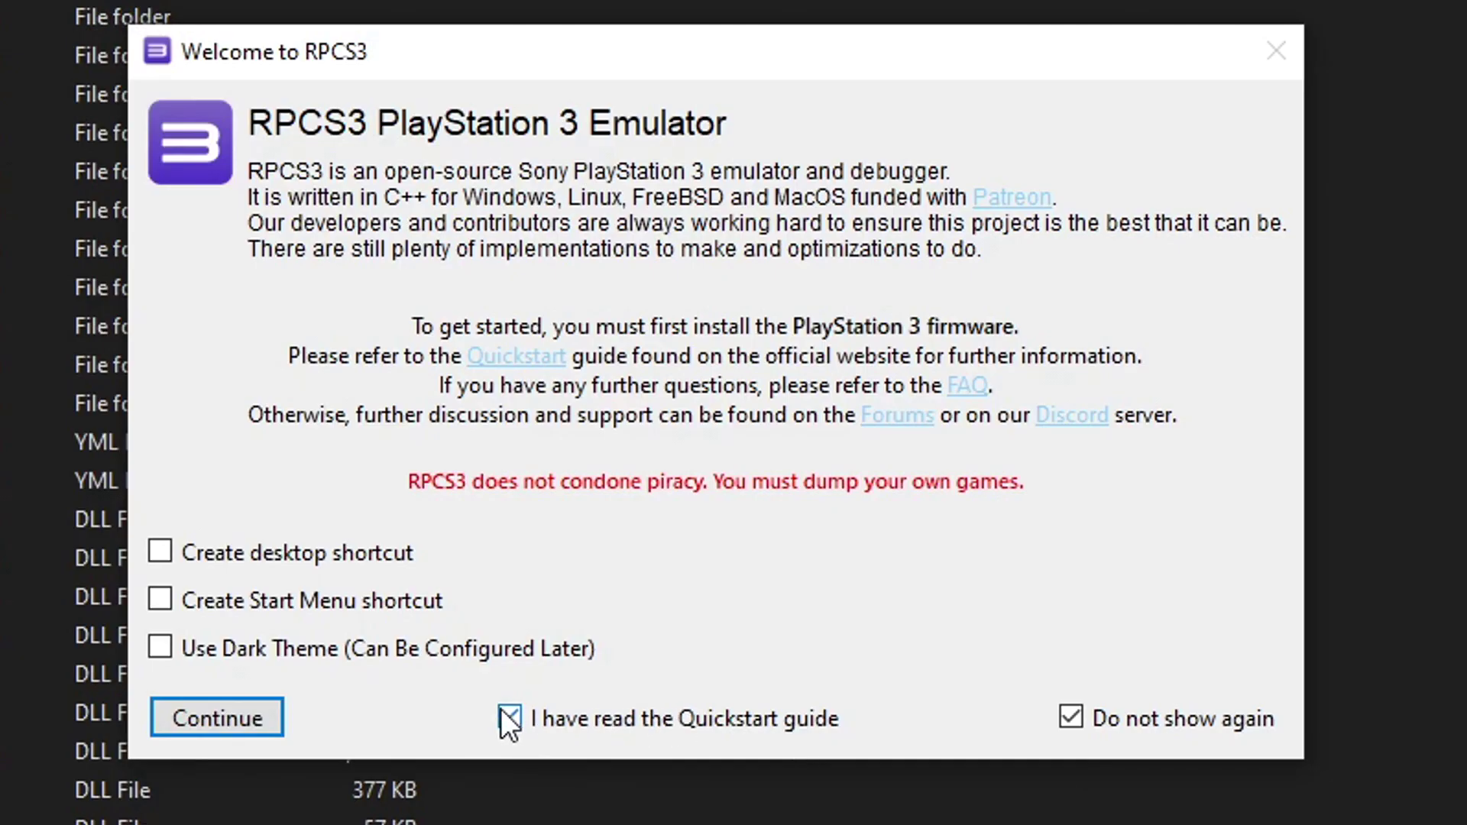
click(217, 718)
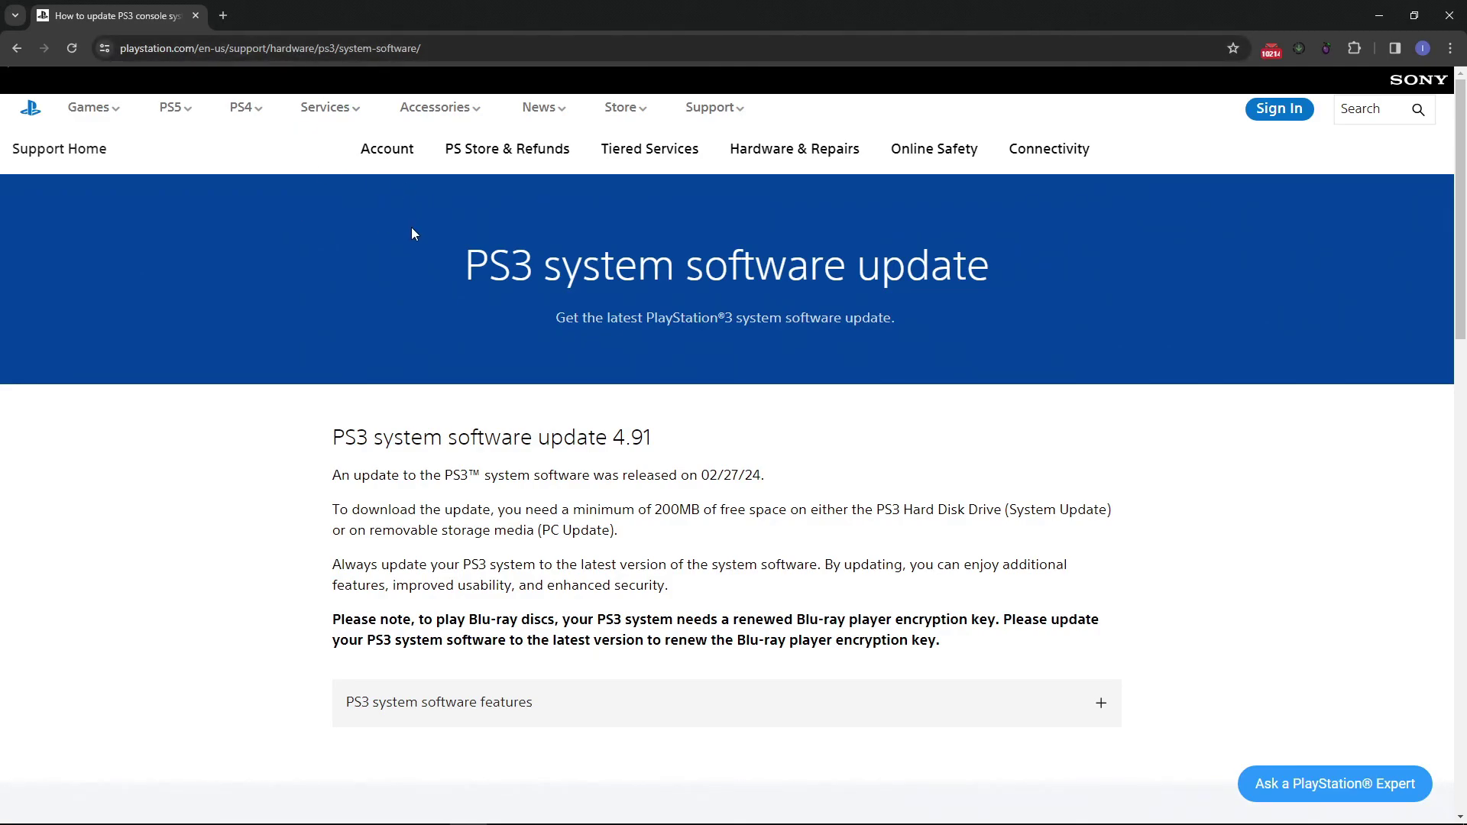
On the PlayStation PS3 system software page, expand the update using a computer section and save PS3UPDAT.PUP into the RPCS3 folder.
scroll(655, 363, down, 5)
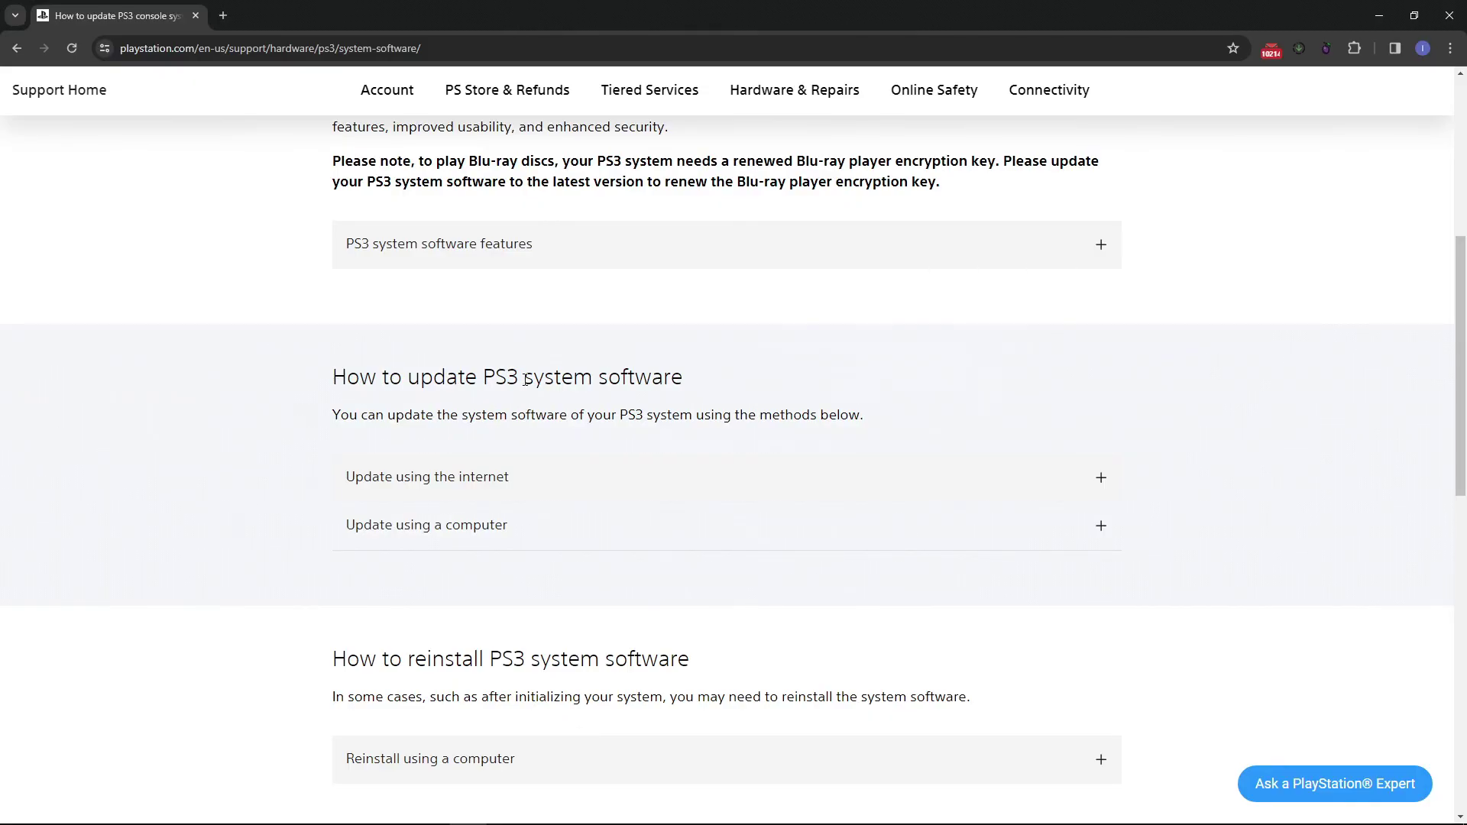
click(440, 538)
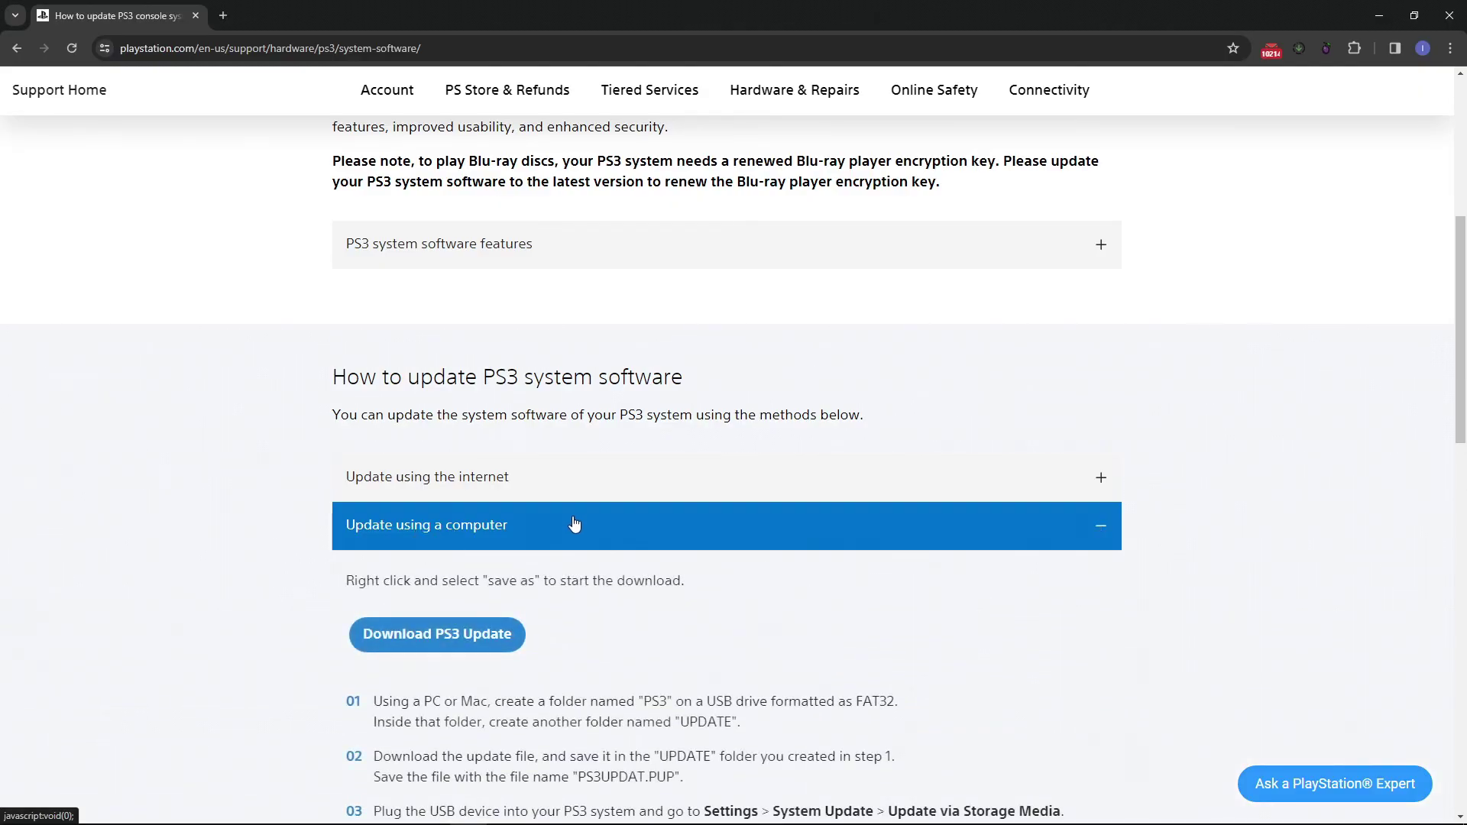
scroll(535, 519, down, 2)
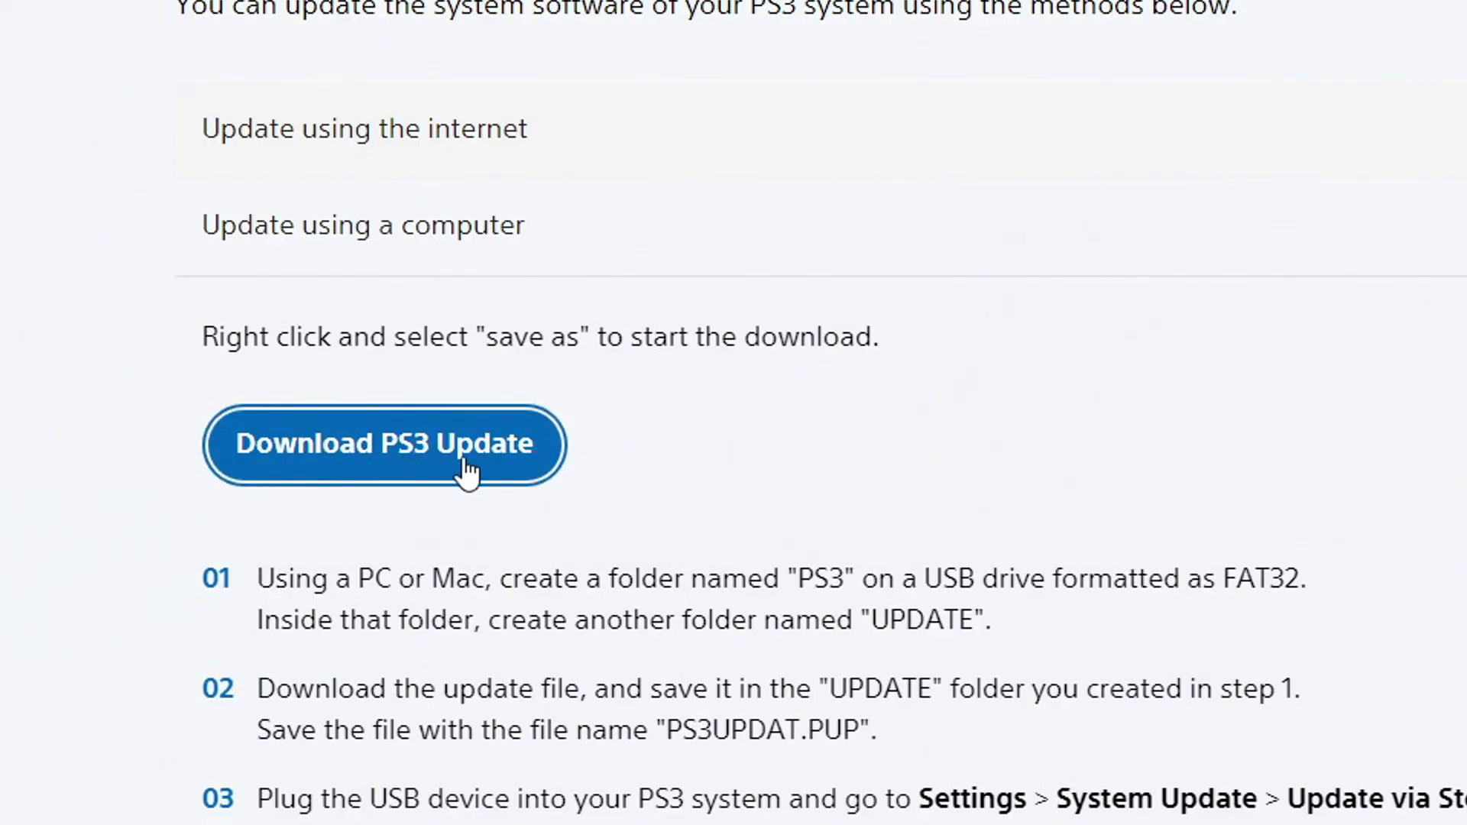
right_click(384, 453)
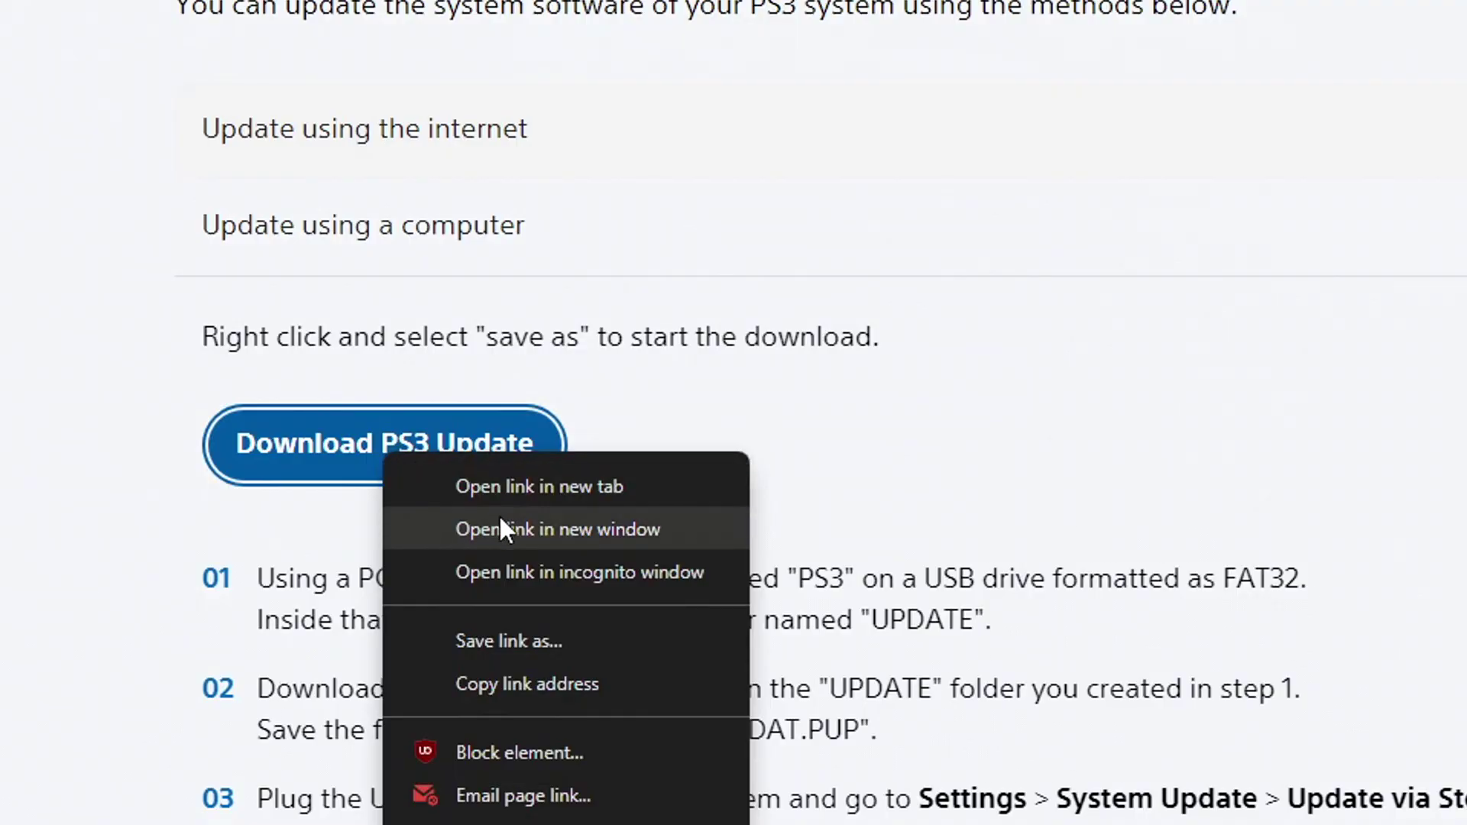
click(538, 684)
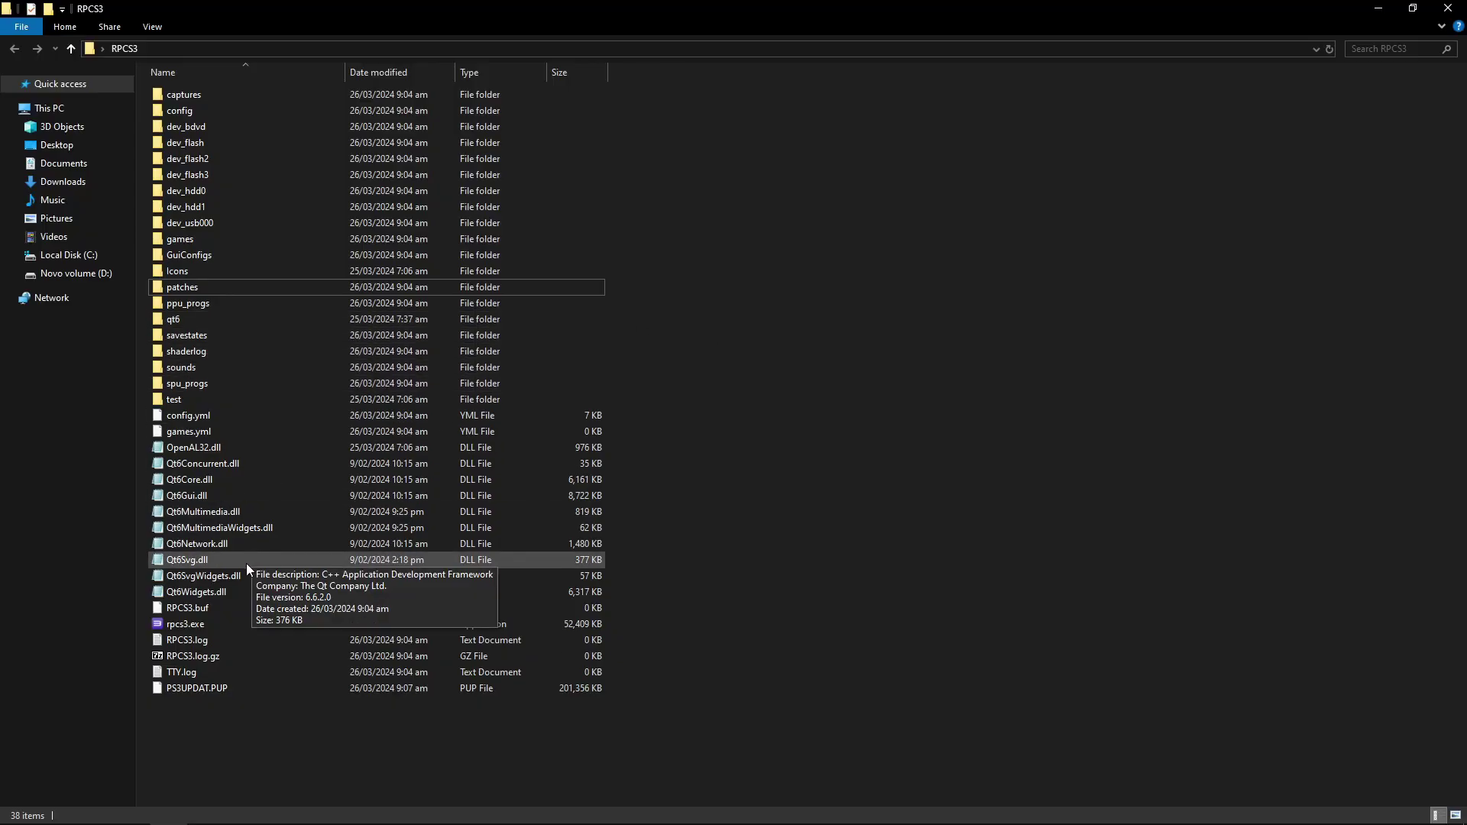
click(173, 690)
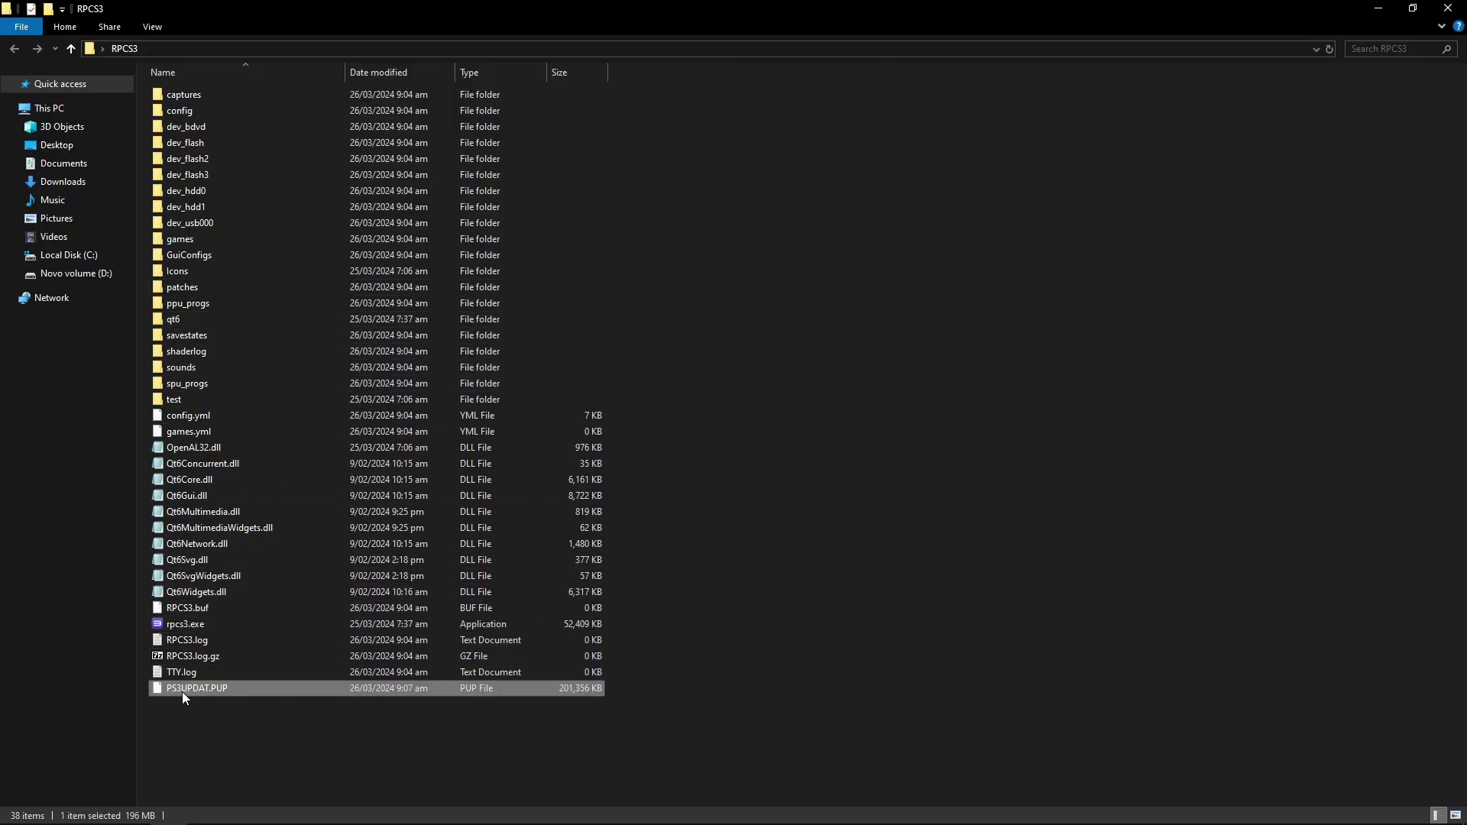
click(711, 599)
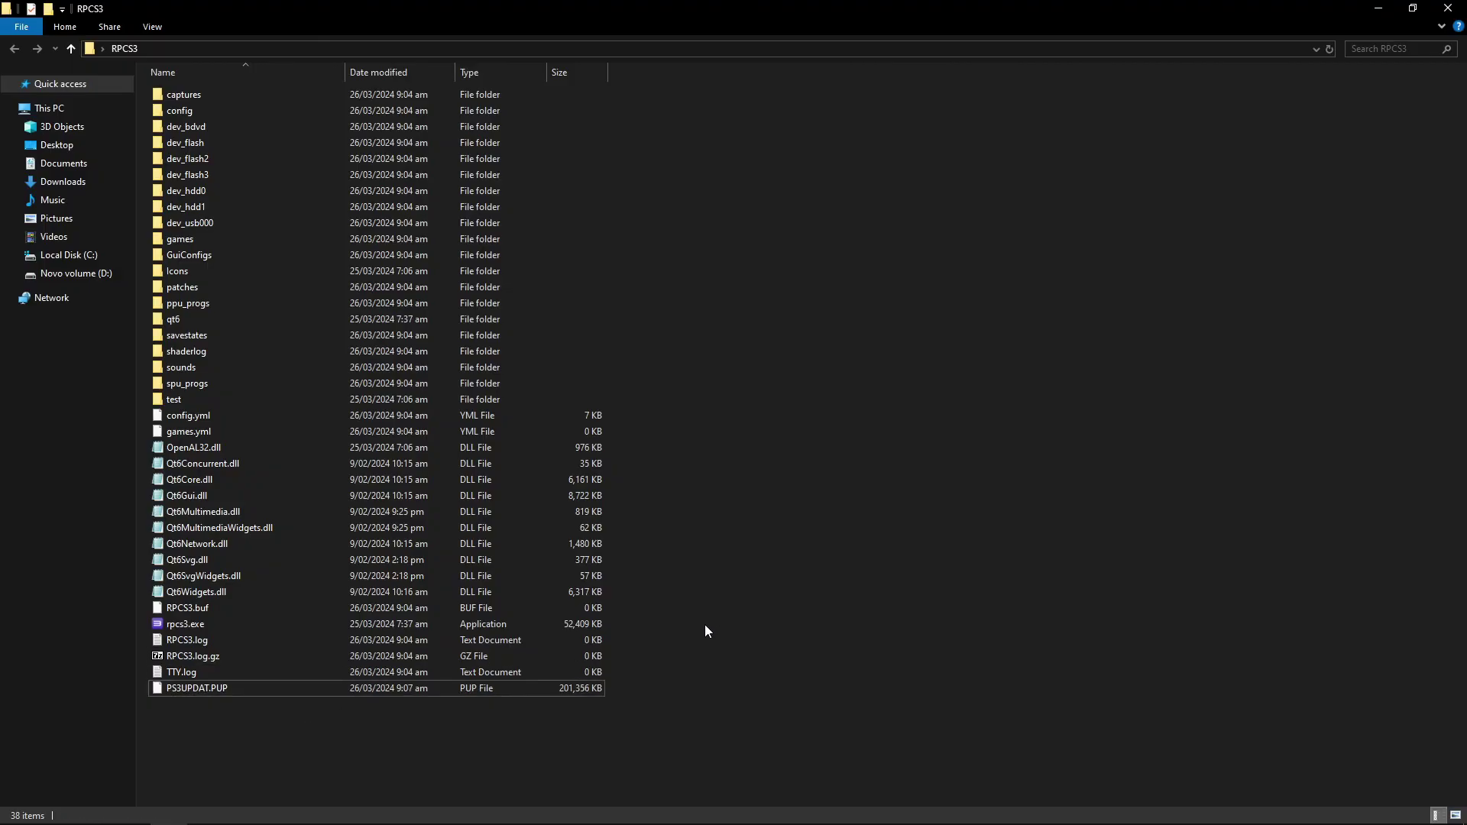
Switch to RPCS3, install the firmware from PS3UPDAT.PUP and dismiss the success notice with Don't show again enabled.
mouse_move(734, 818)
click(655, 810)
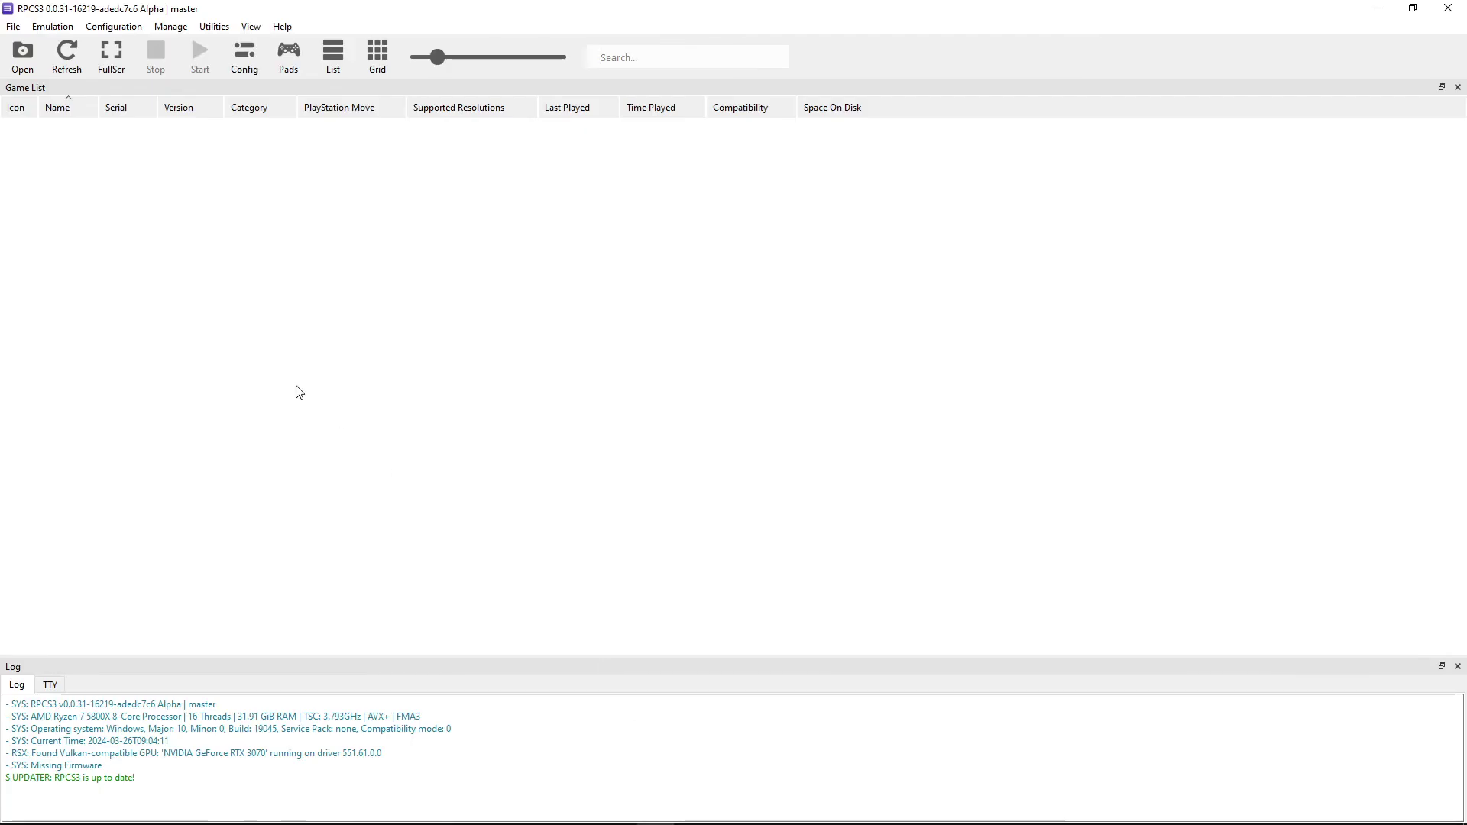
click(13, 26)
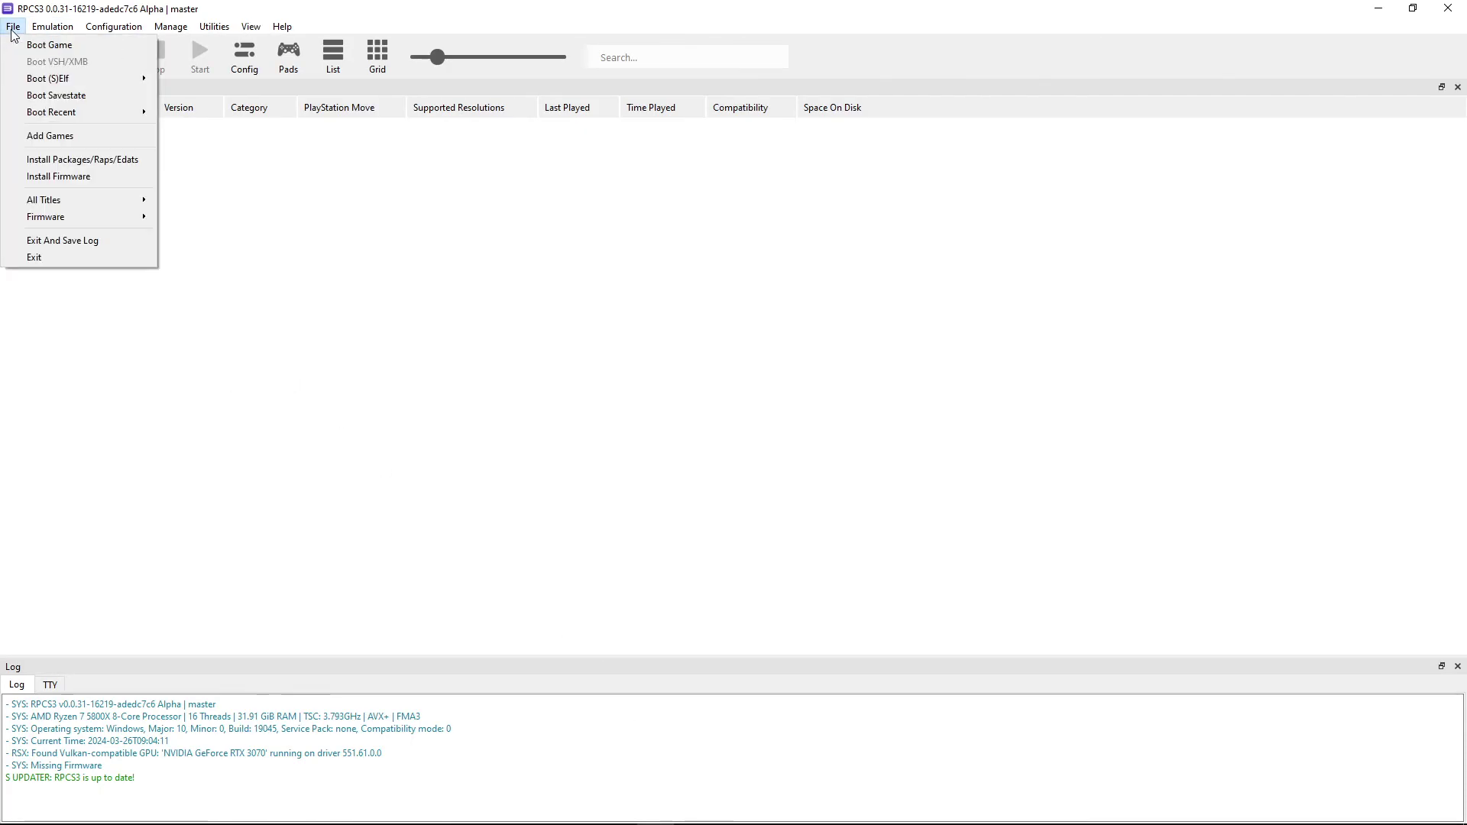
click(71, 177)
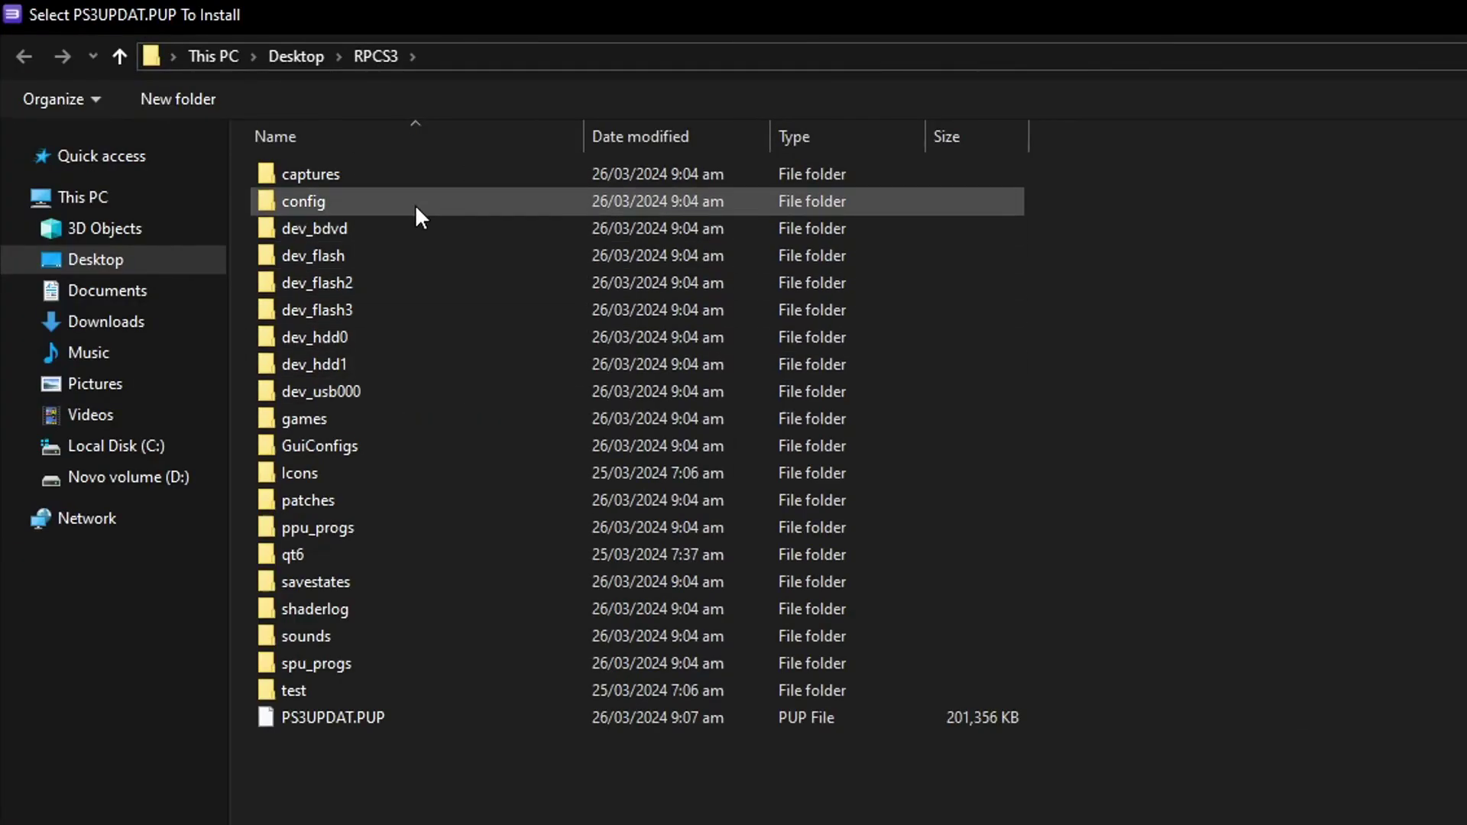
click(319, 717)
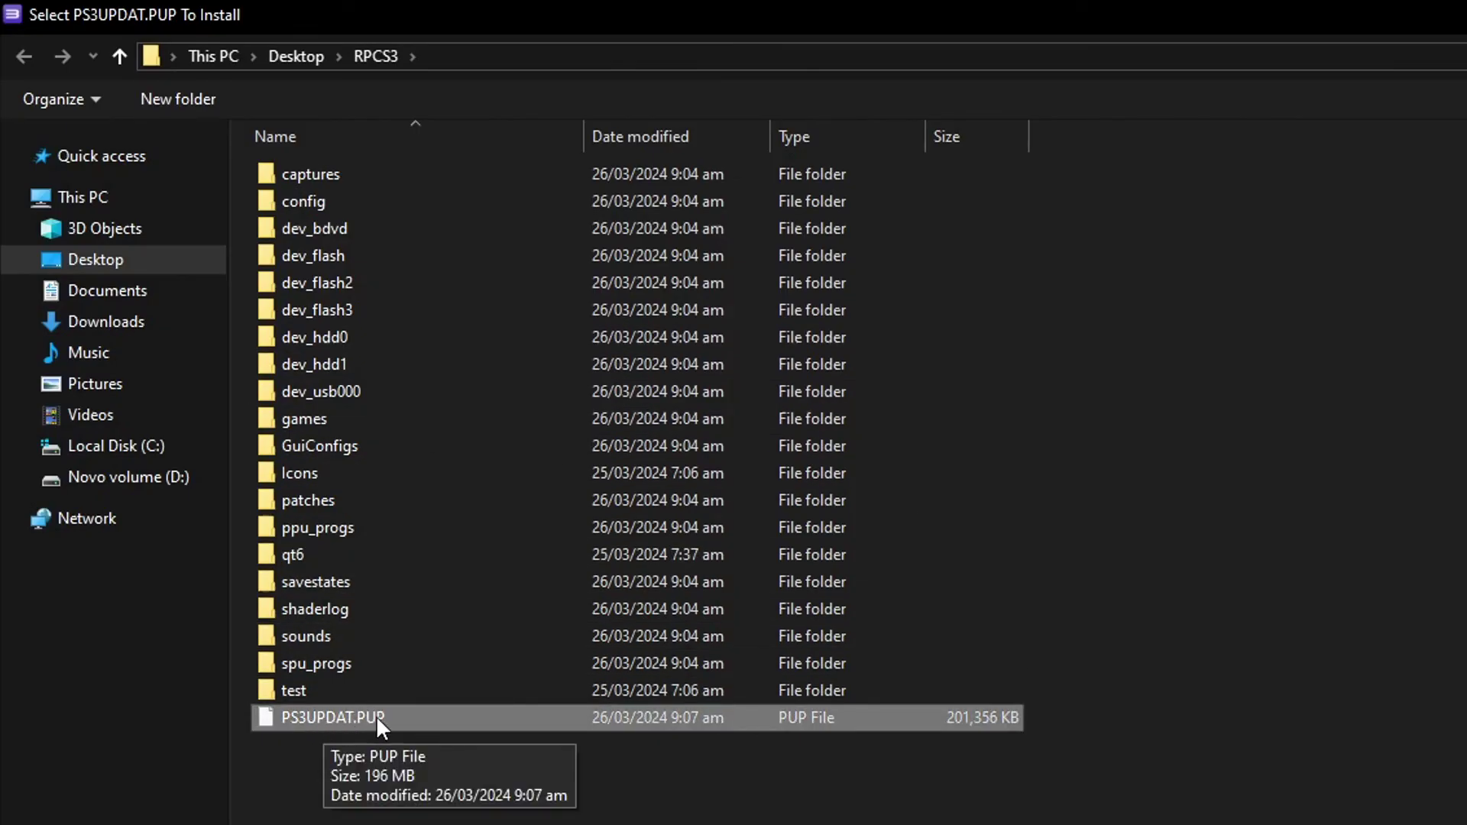
double_click(377, 715)
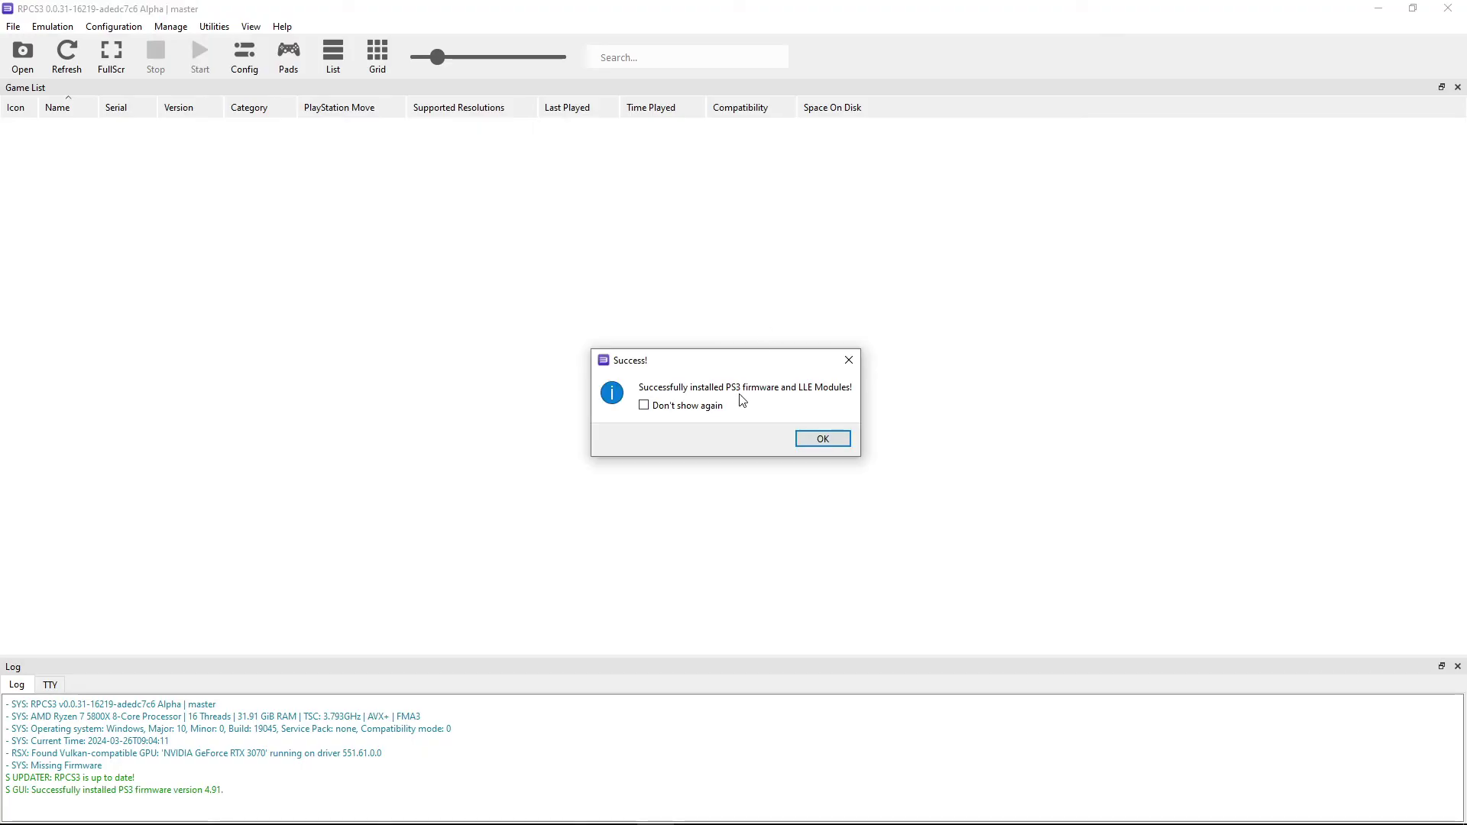
click(644, 405)
click(819, 440)
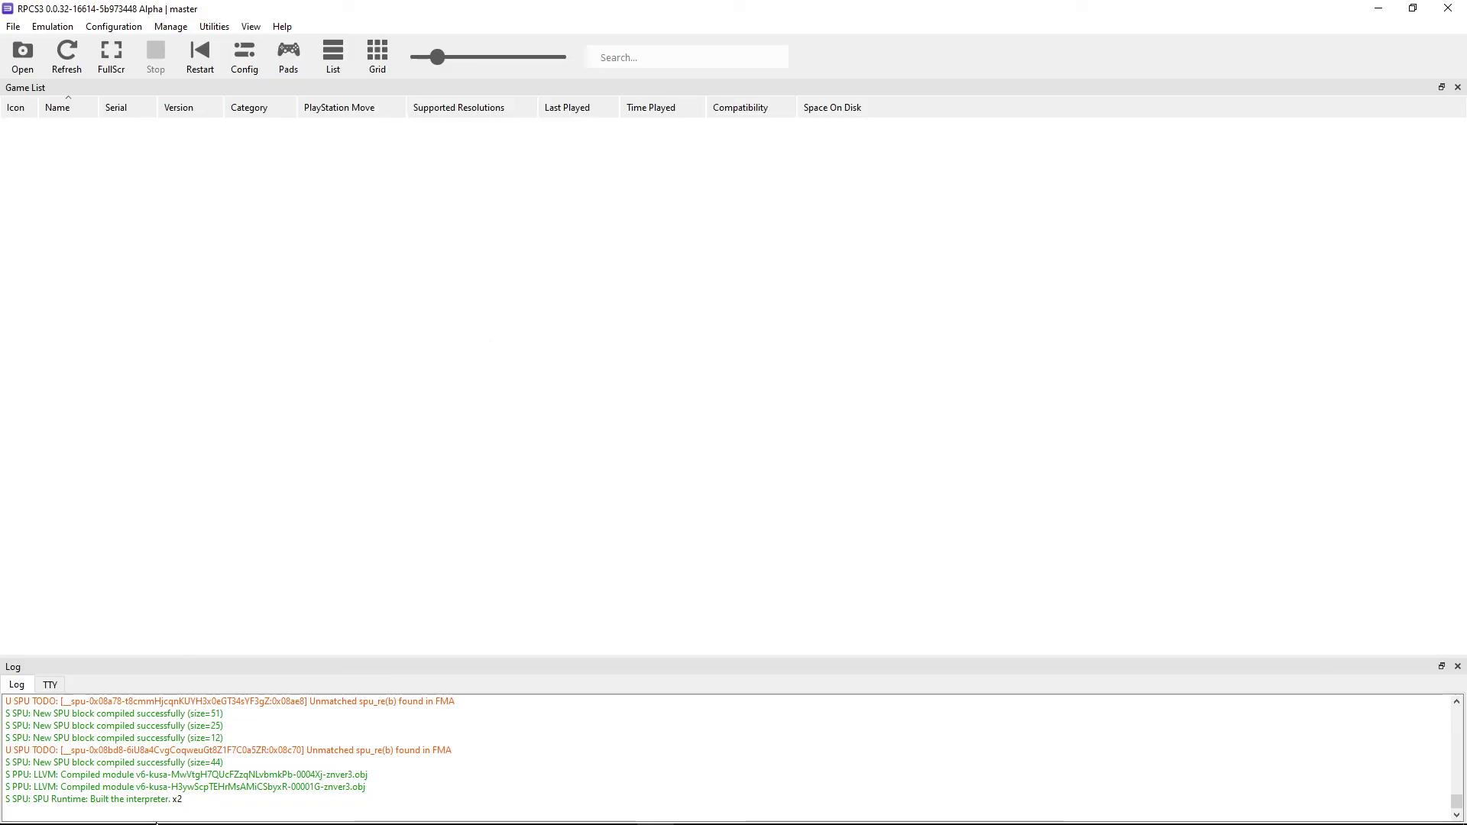
Examine the contents of the Drakengard 3 folder inside RPCS3's games folder in File Explorer and return to the games folder.
click(163, 813)
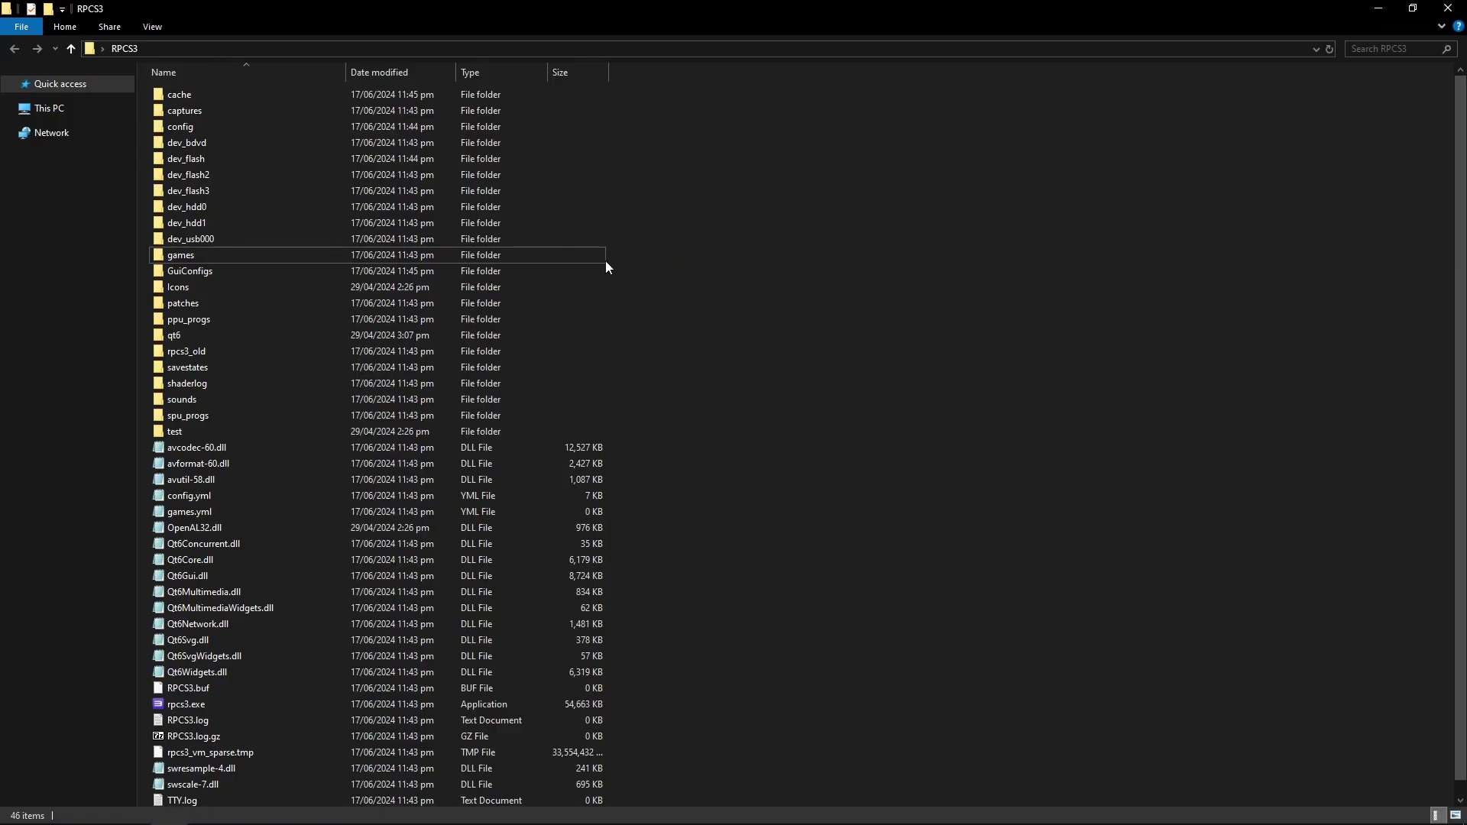
click(216, 255)
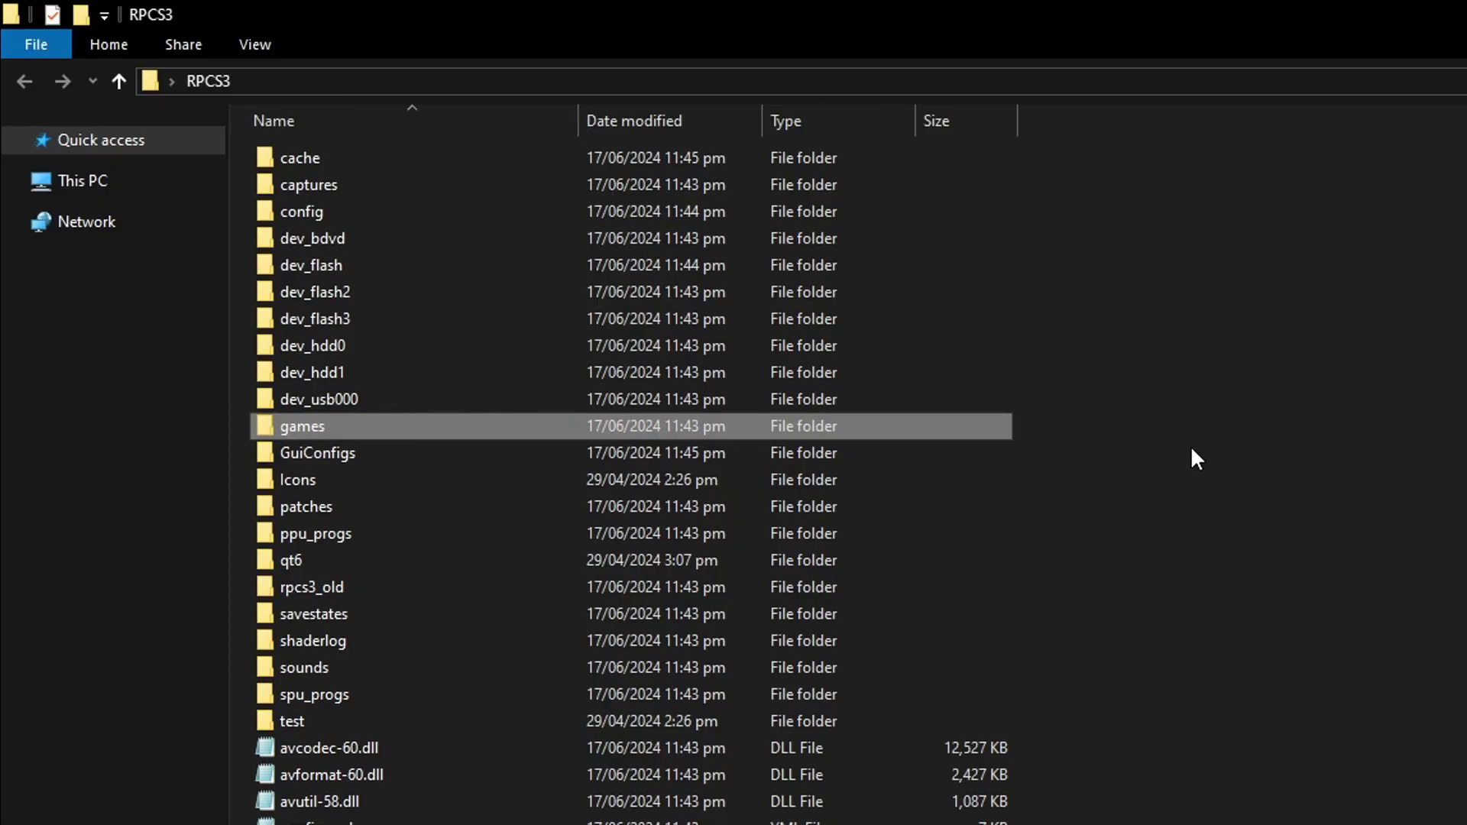
double_click(369, 429)
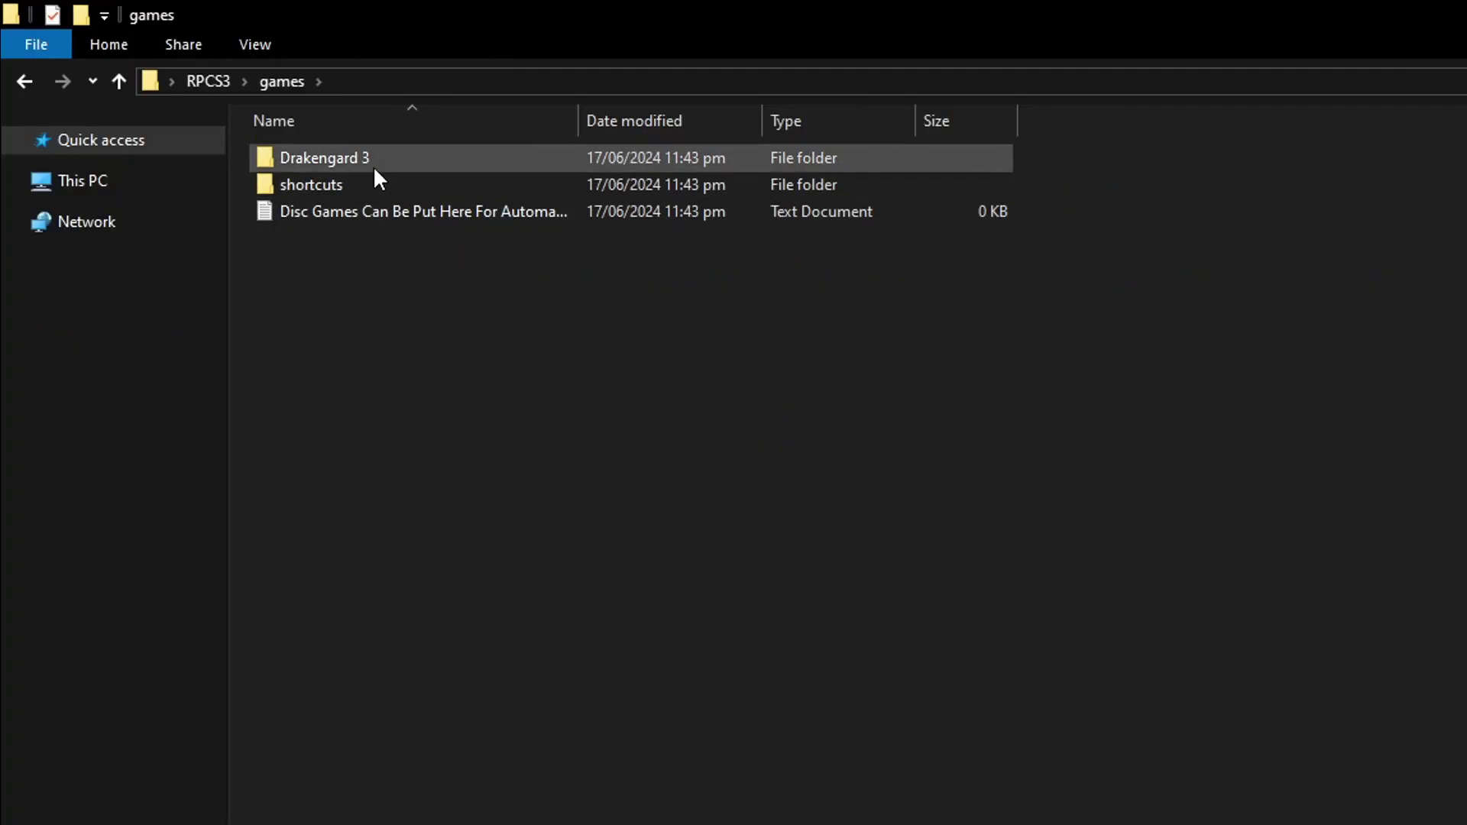
mouse_move(384, 167)
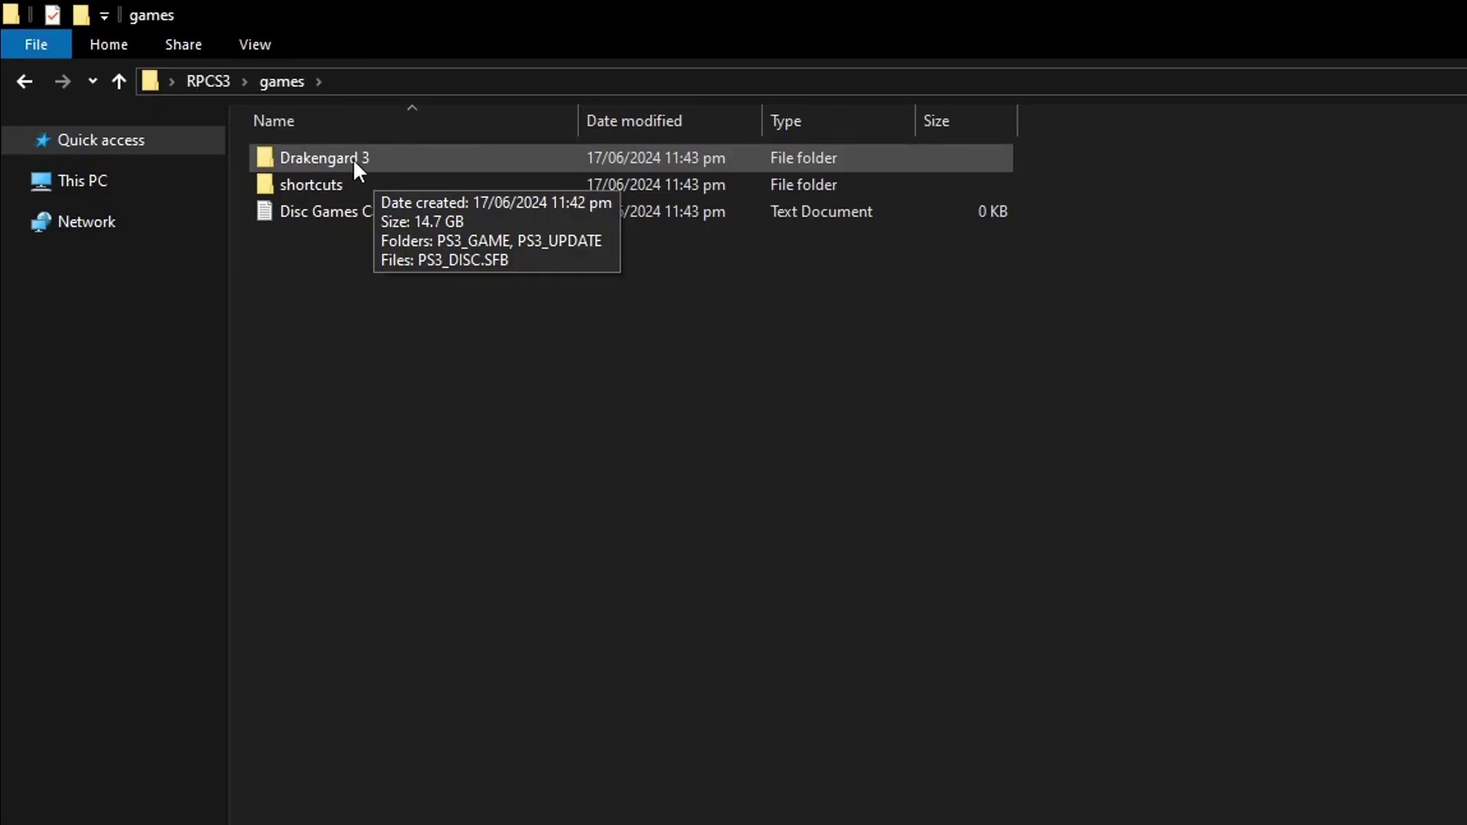
click(399, 159)
double_click(402, 160)
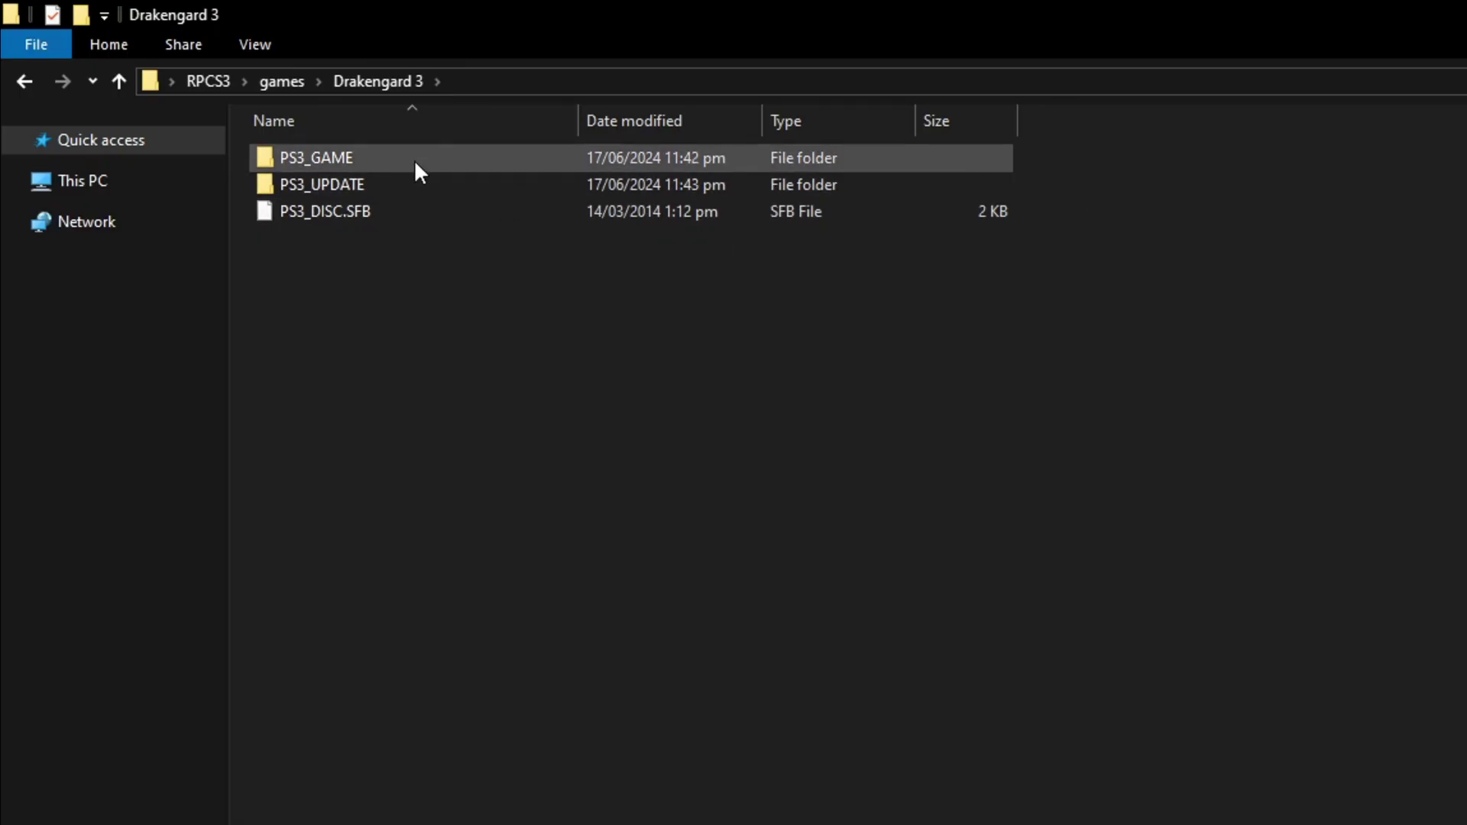
mouse_move(498, 187)
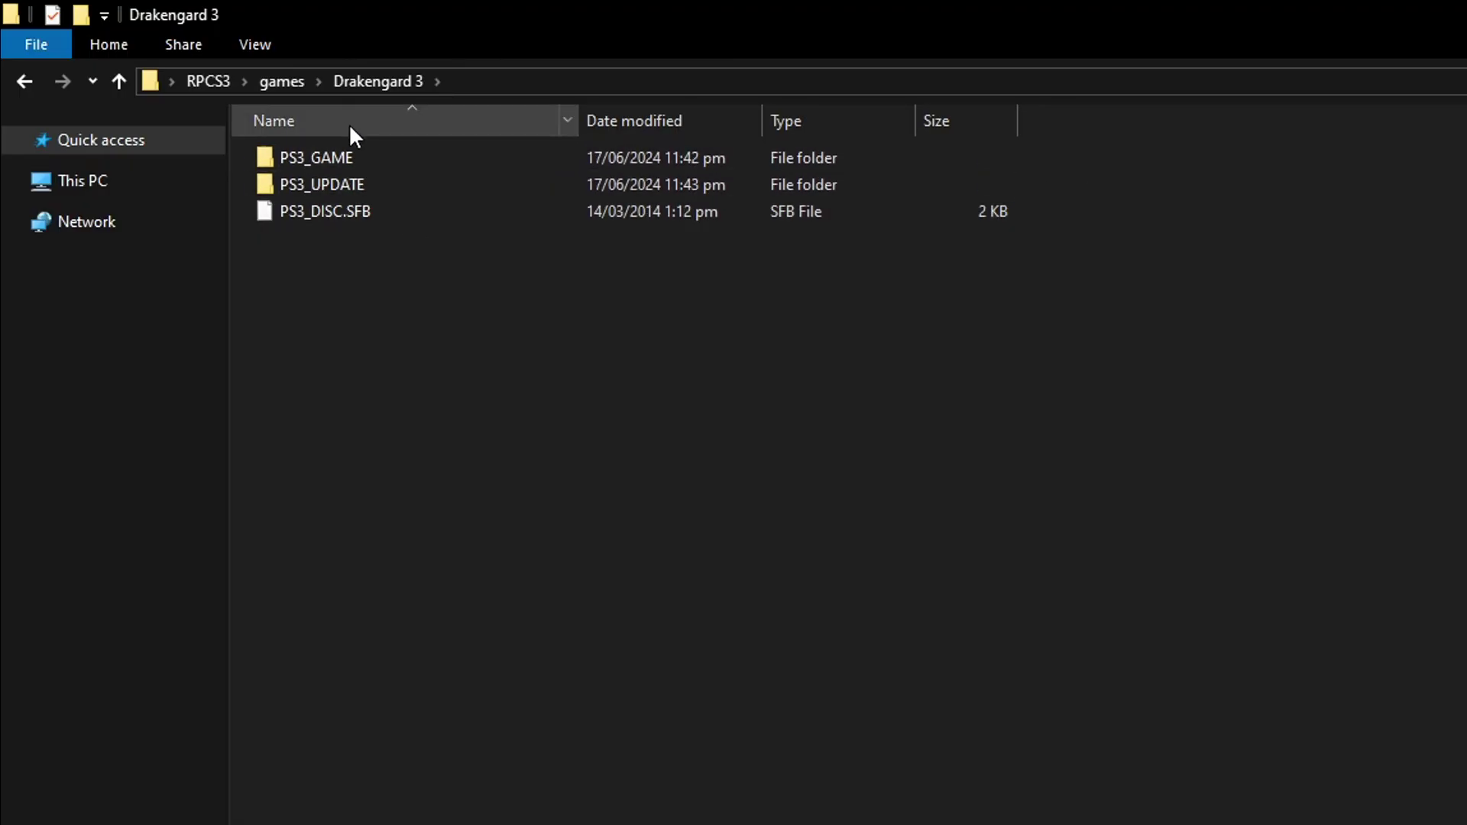
click(281, 81)
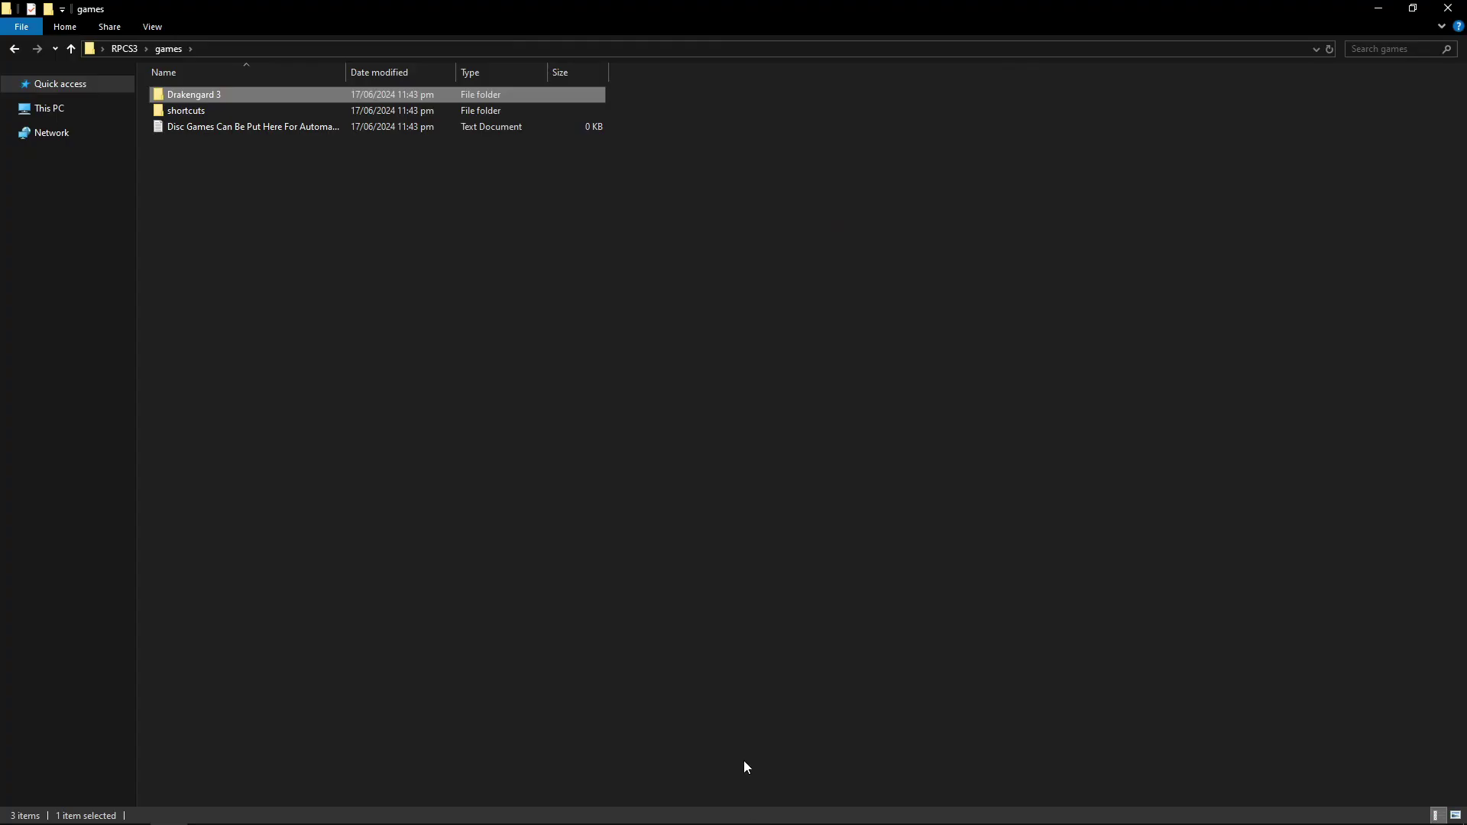
Switch to RPCS3, add the games\Drakengard 3 folder to the game list, accept the follow-up dialog and widen the Version column.
click(659, 811)
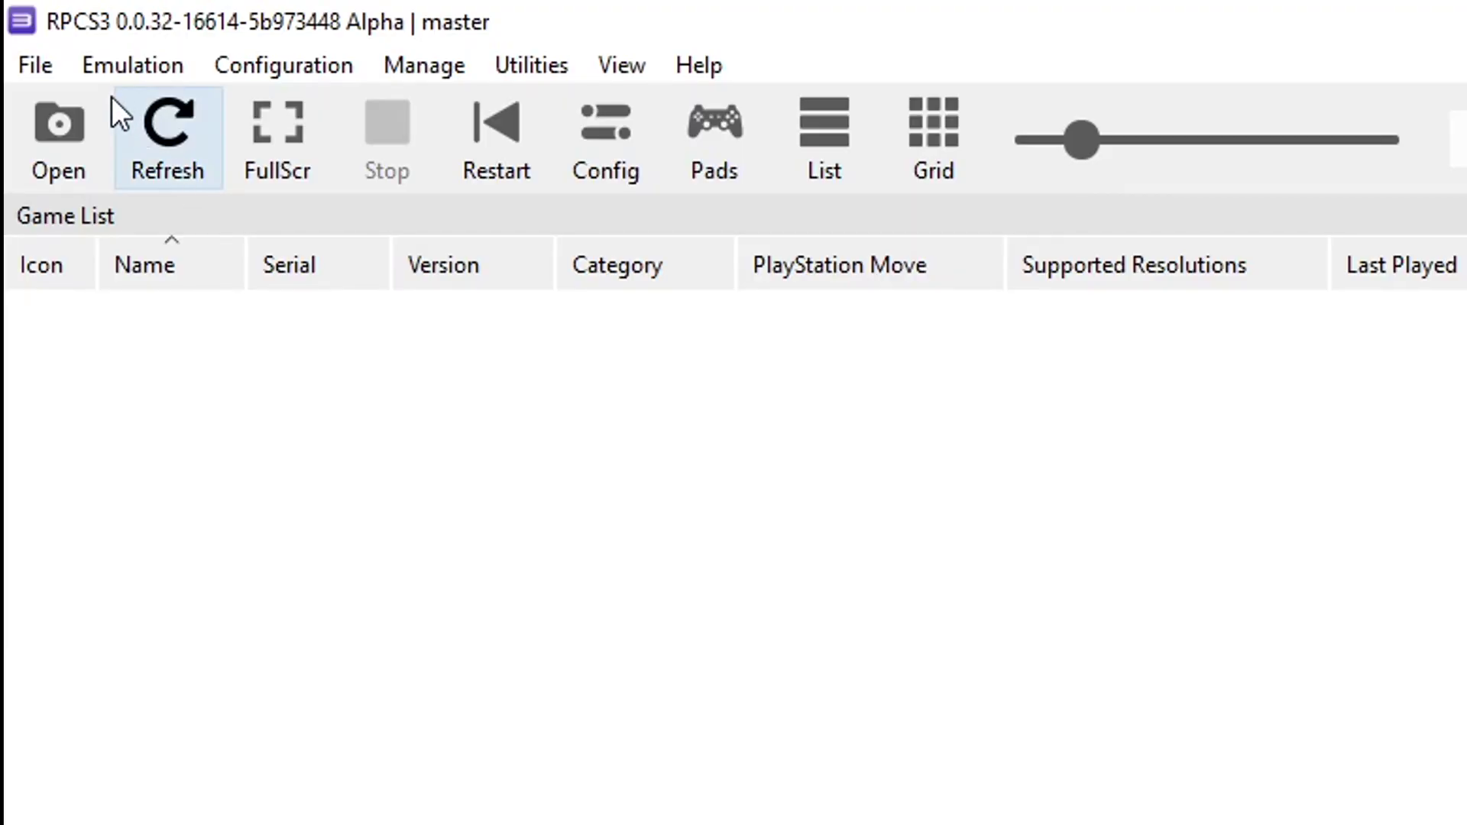
click(11, 27)
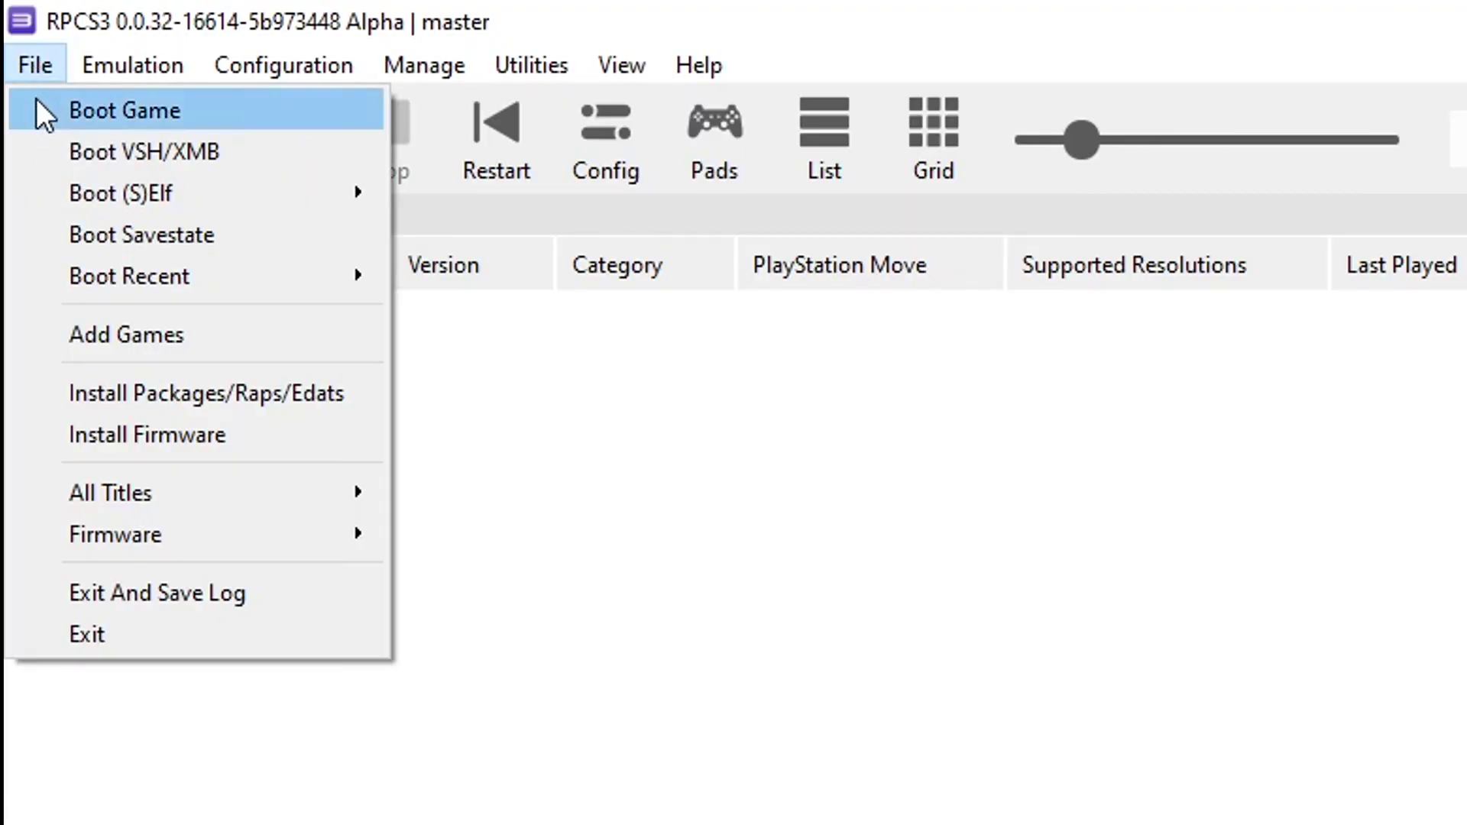
click(193, 346)
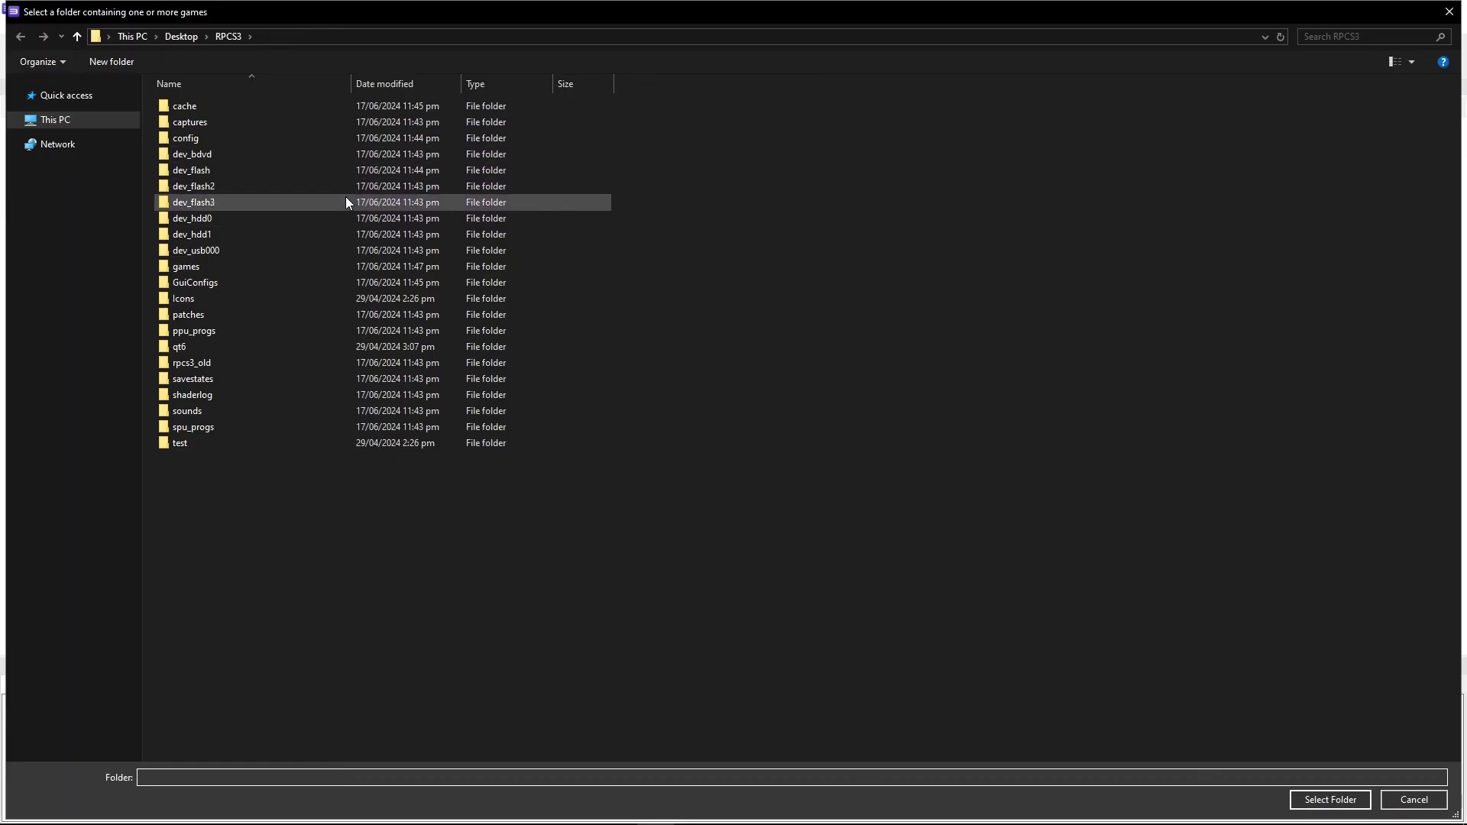
double_click(209, 268)
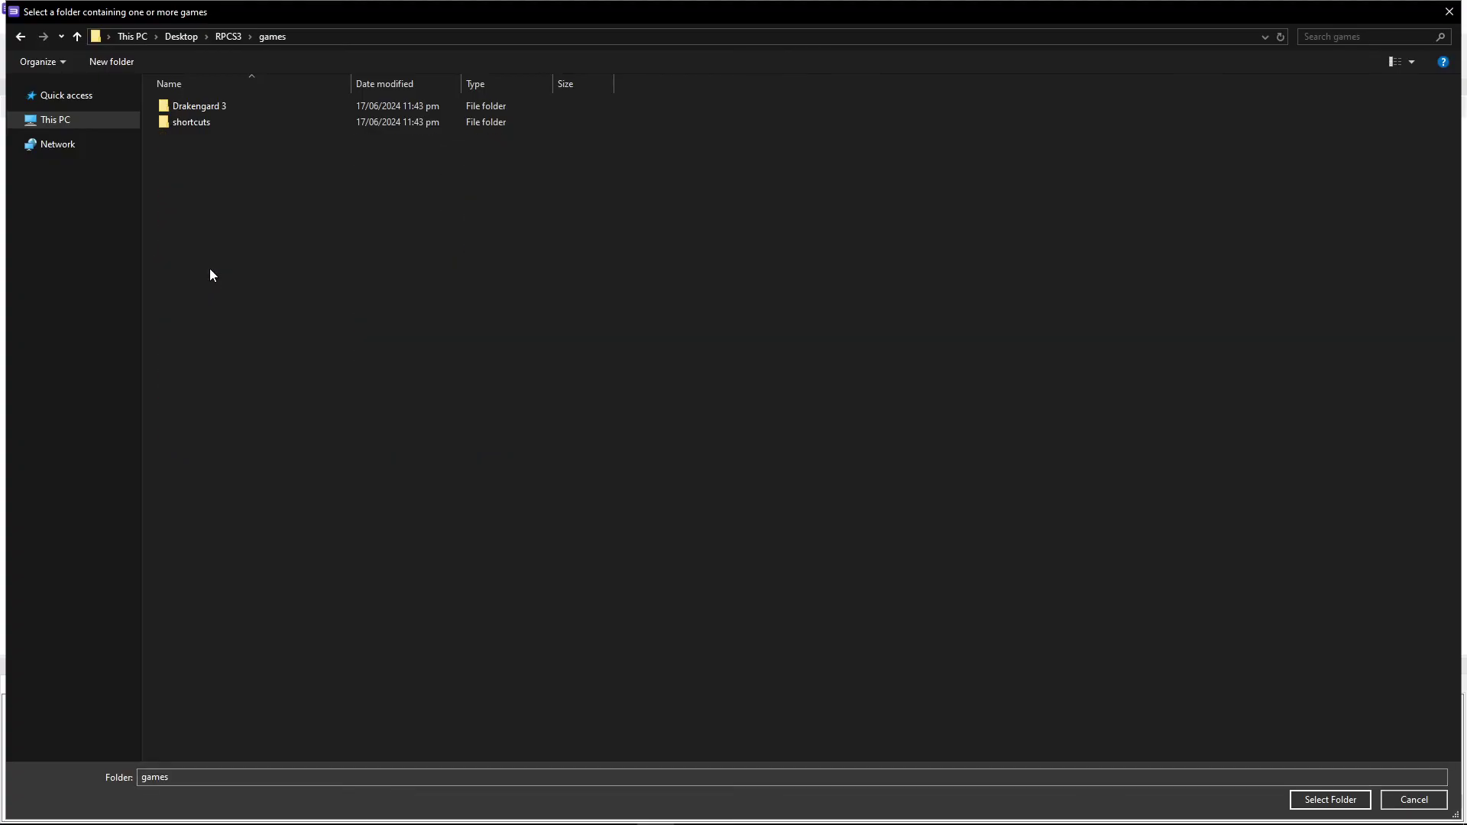
click(216, 108)
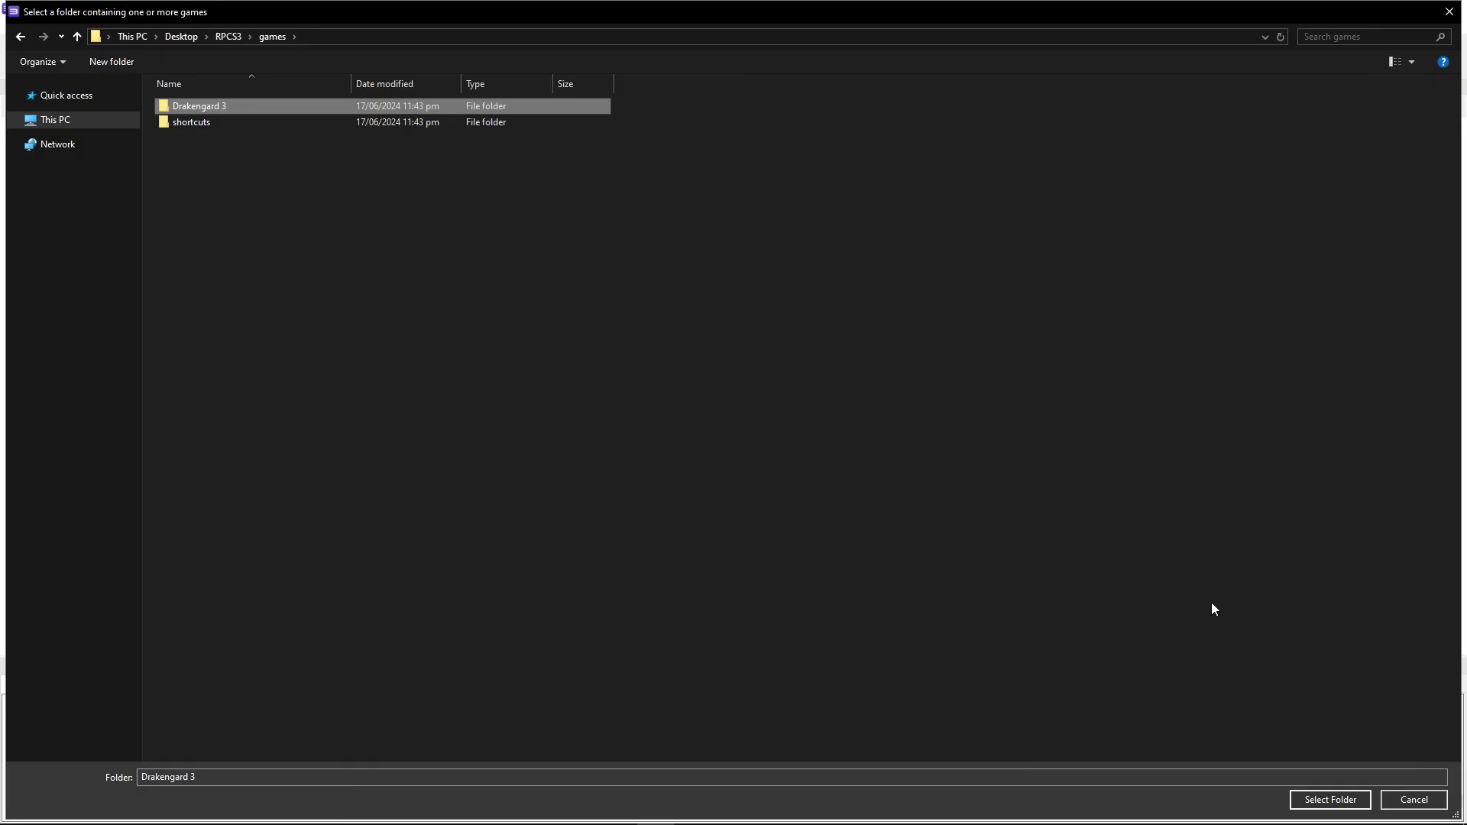
click(1330, 802)
click(917, 470)
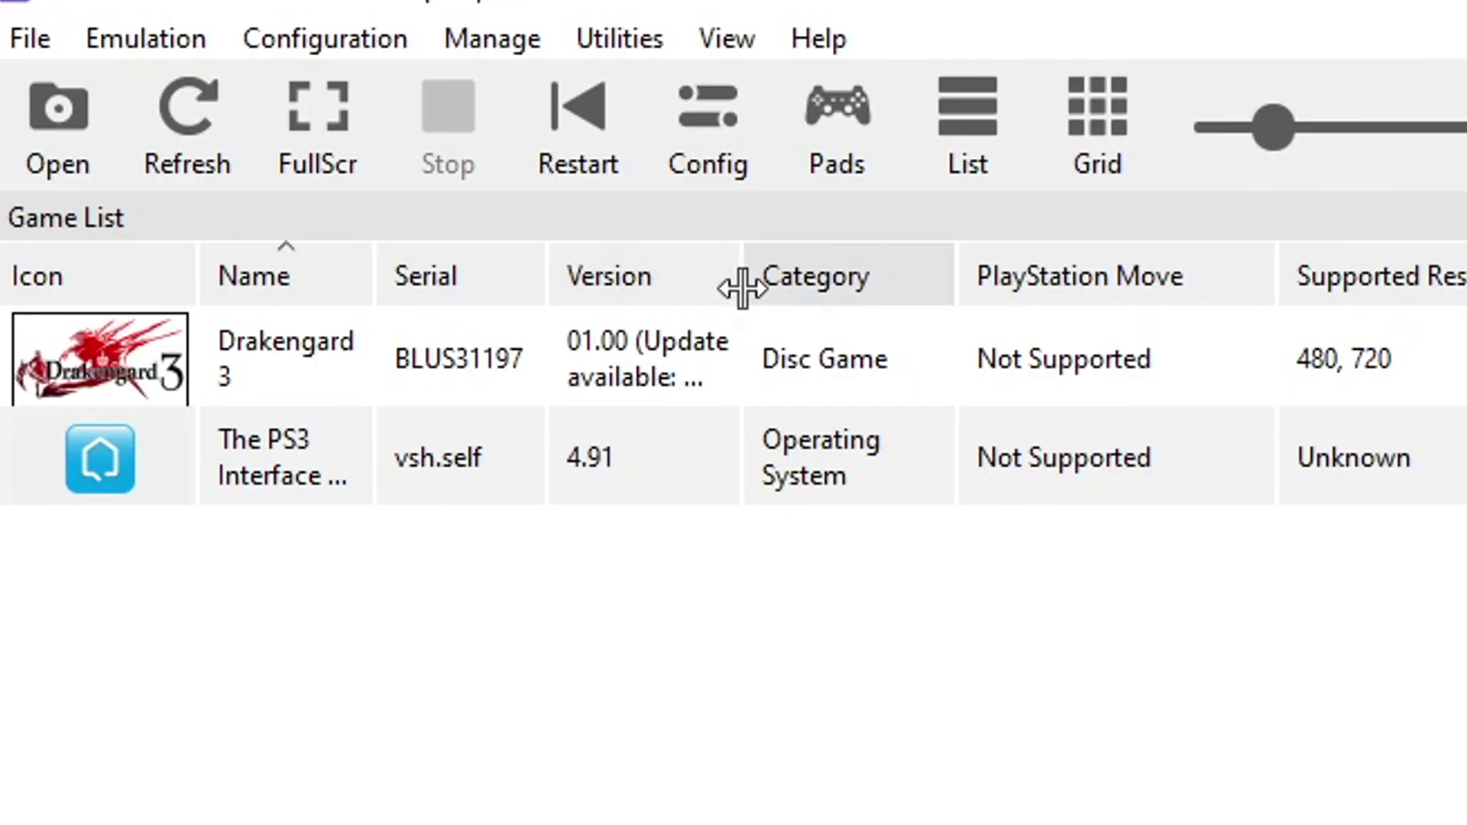
drag(255, 111, 291, 112)
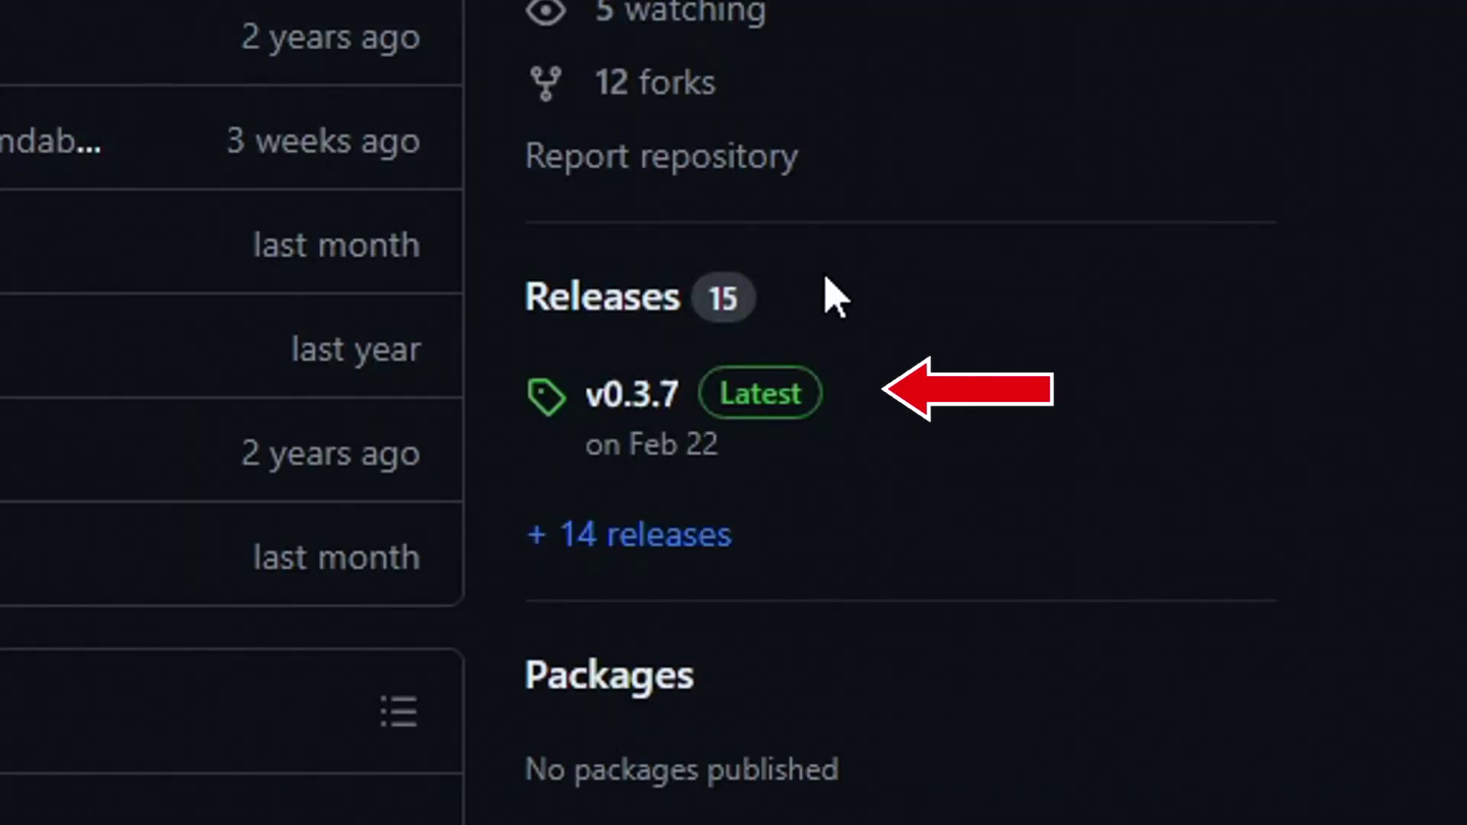
Open the rusty-psn releases page on GitHub and bring up the downloadable assets of v0.3.7.
click(639, 312)
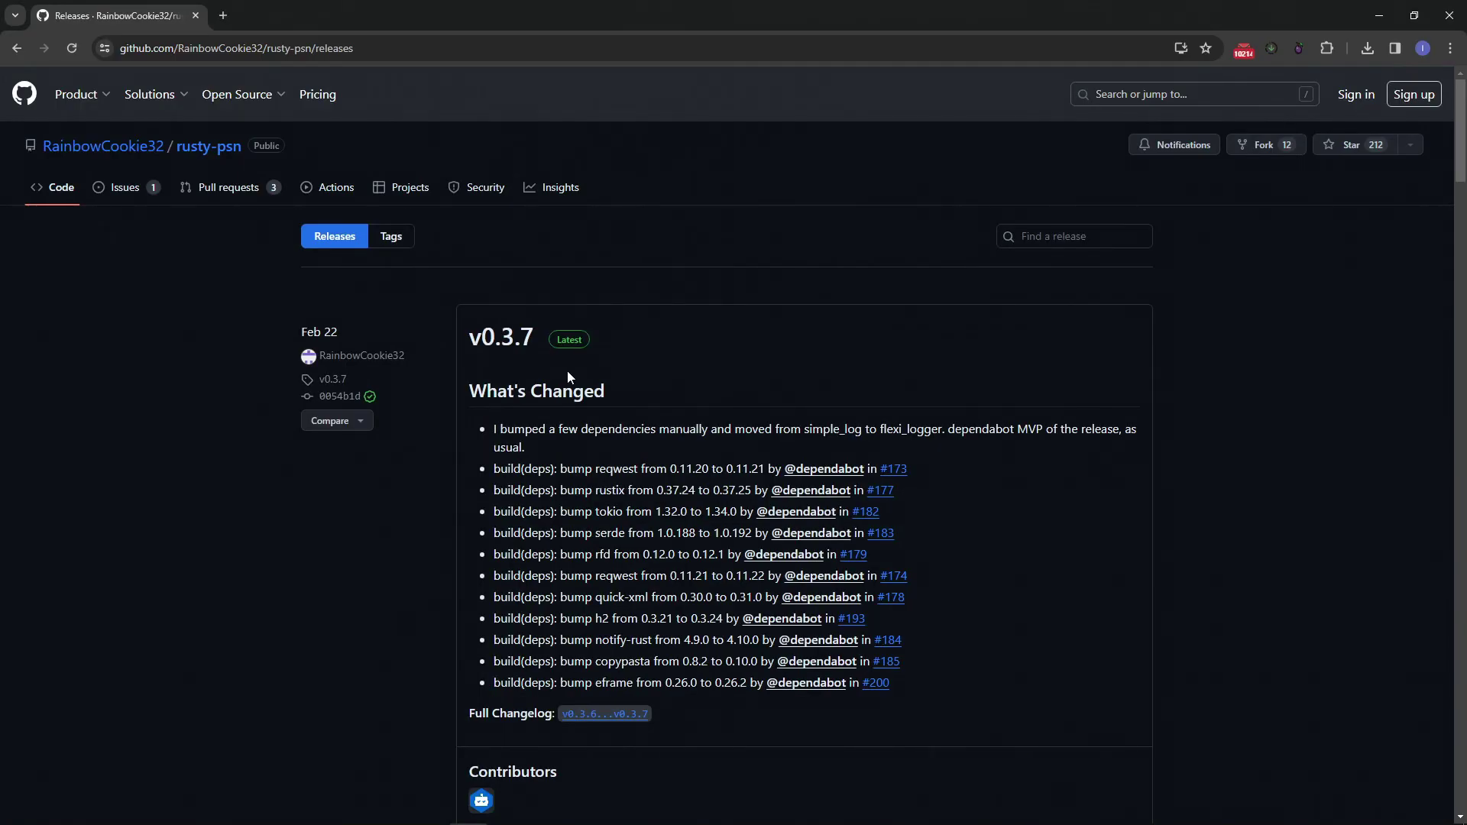
scroll(639, 396, down, 4)
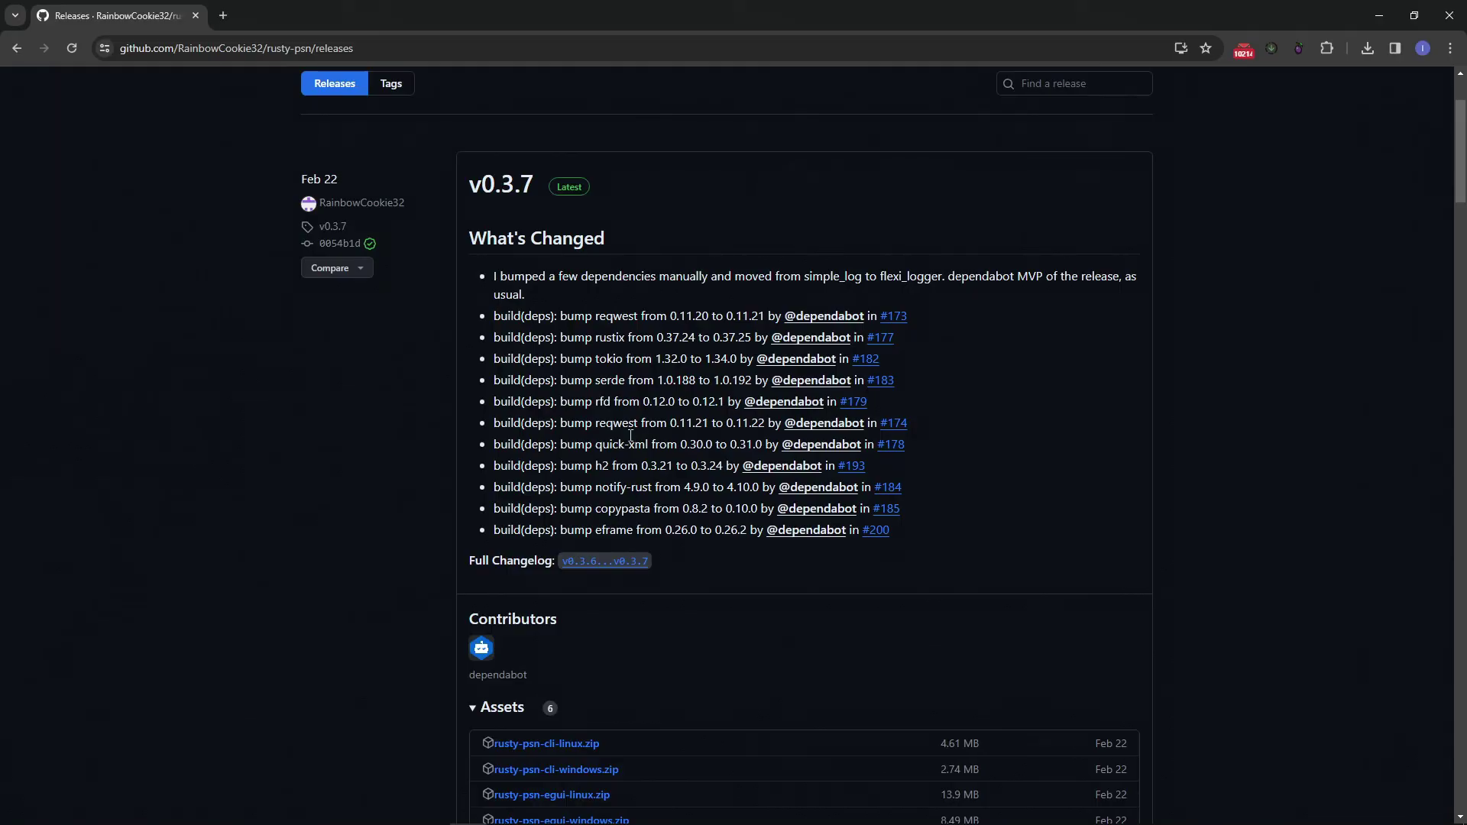
scroll(626, 493, down, 2)
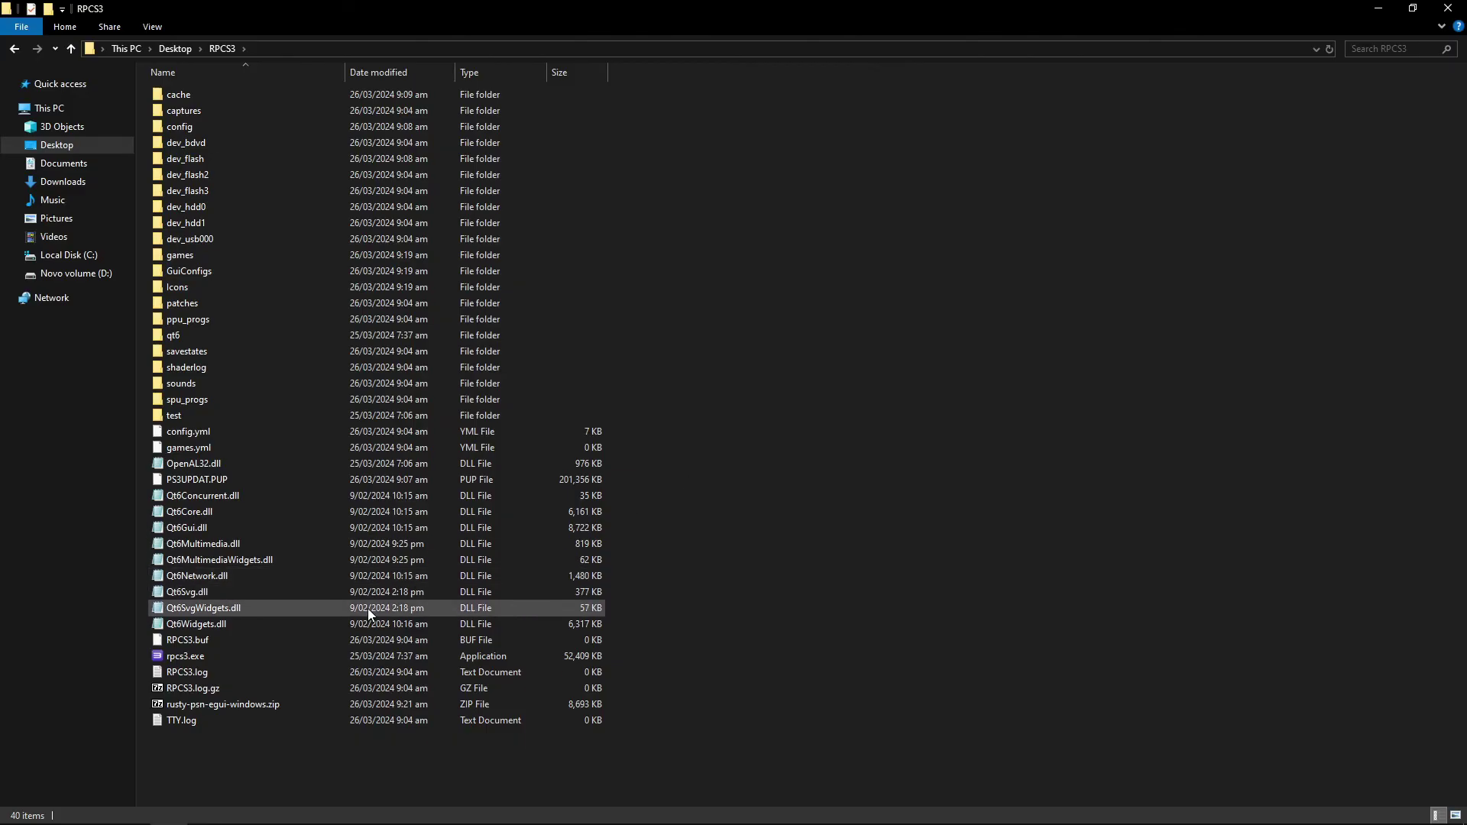
Extract rusty-psn.exe from rusty-psn-egui-windows.zip into the RPCS3 folder, launch it and maximize its window.
click(233, 704)
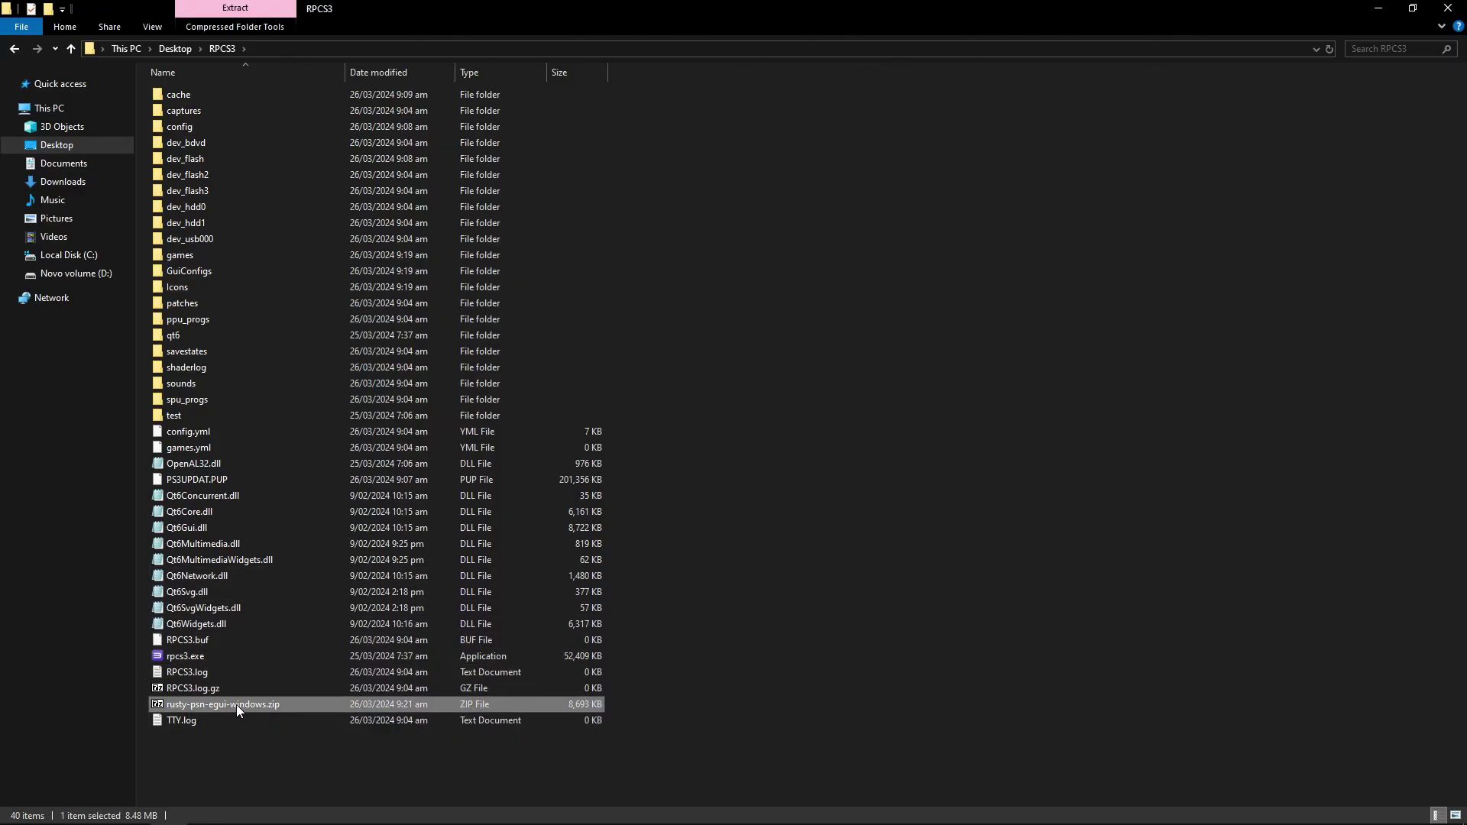
double_click(236, 704)
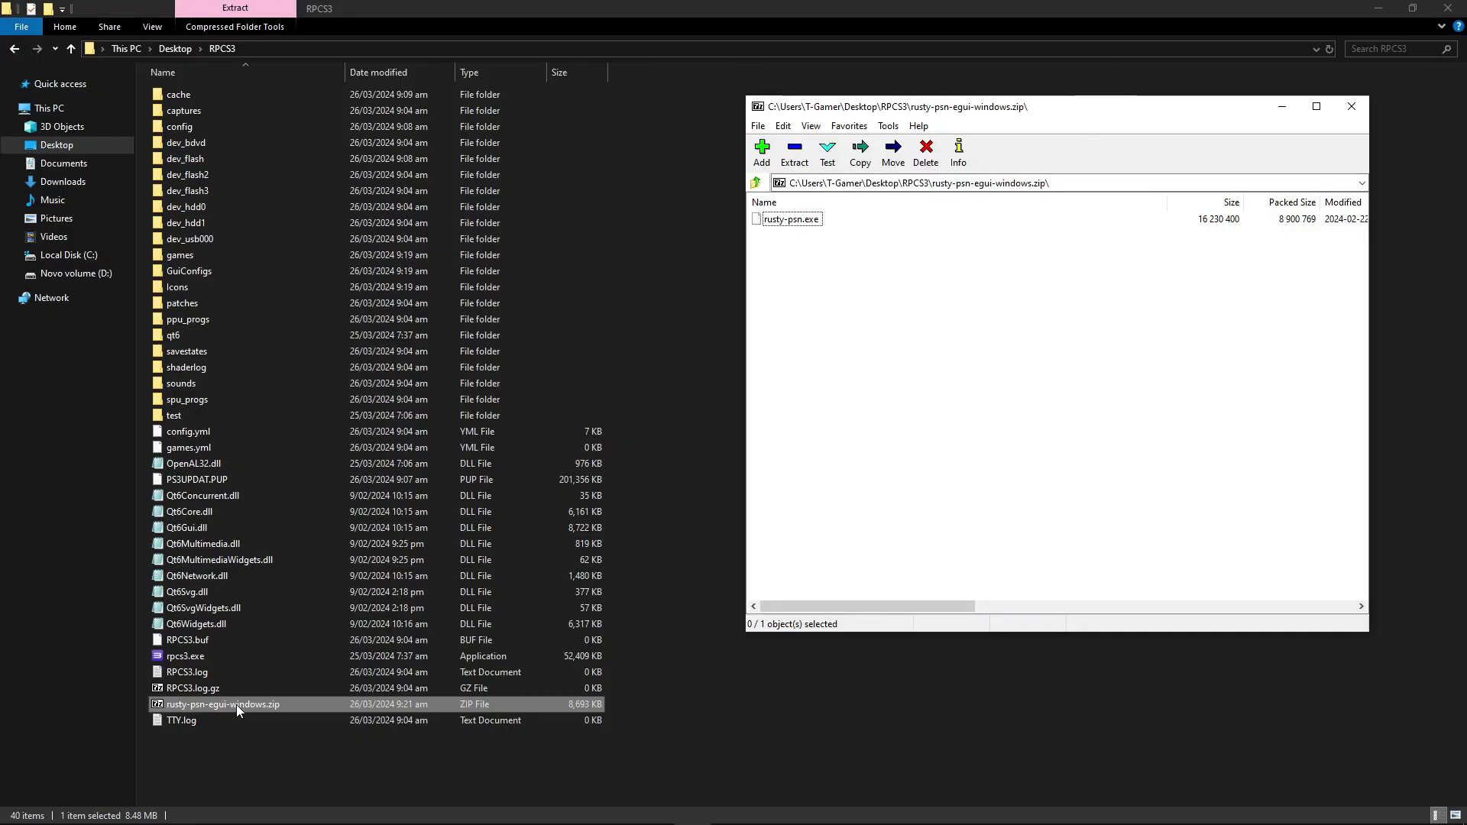
click(792, 221)
drag(793, 222, 671, 499)
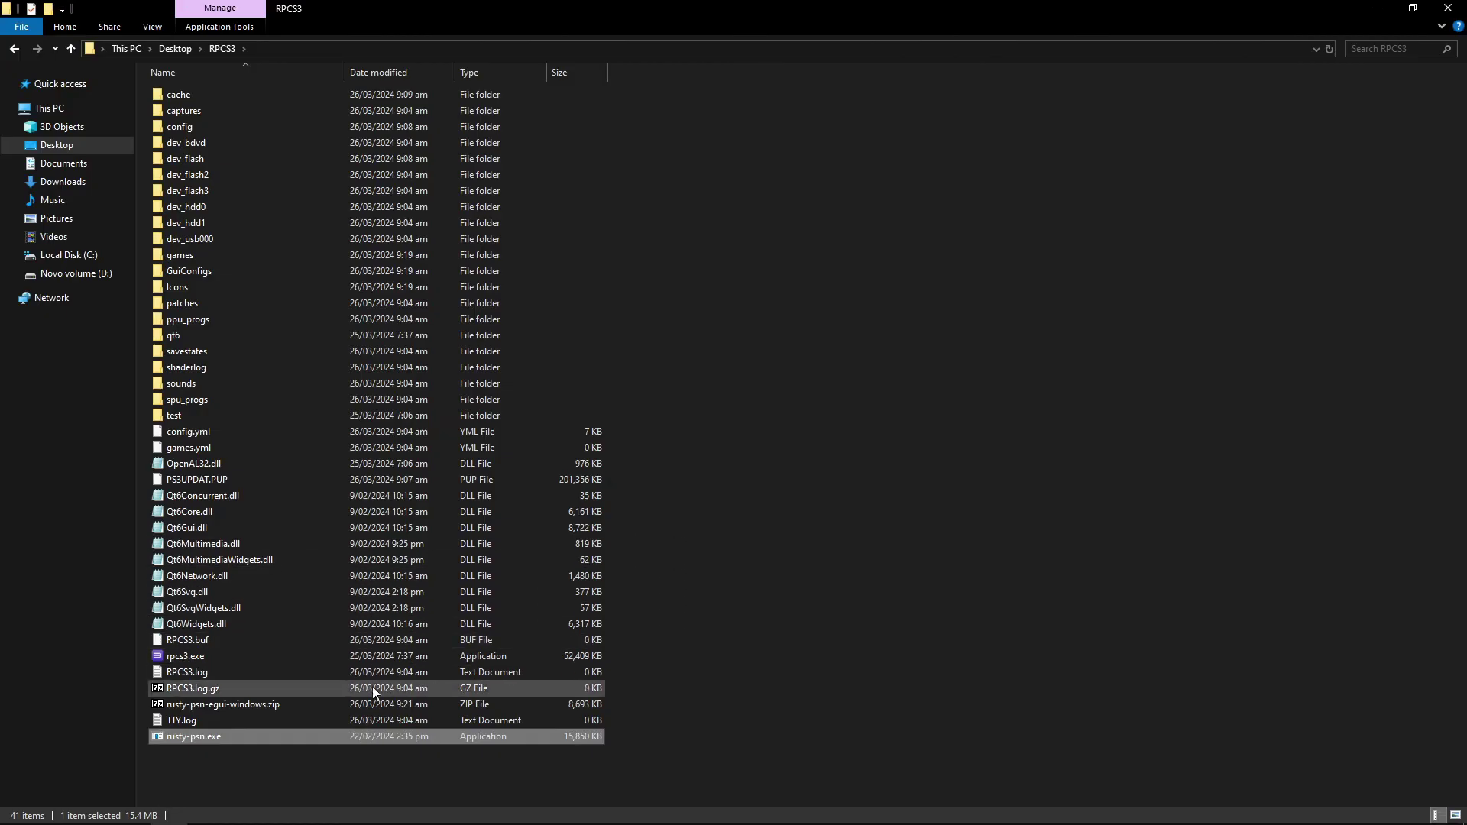
double_click(200, 737)
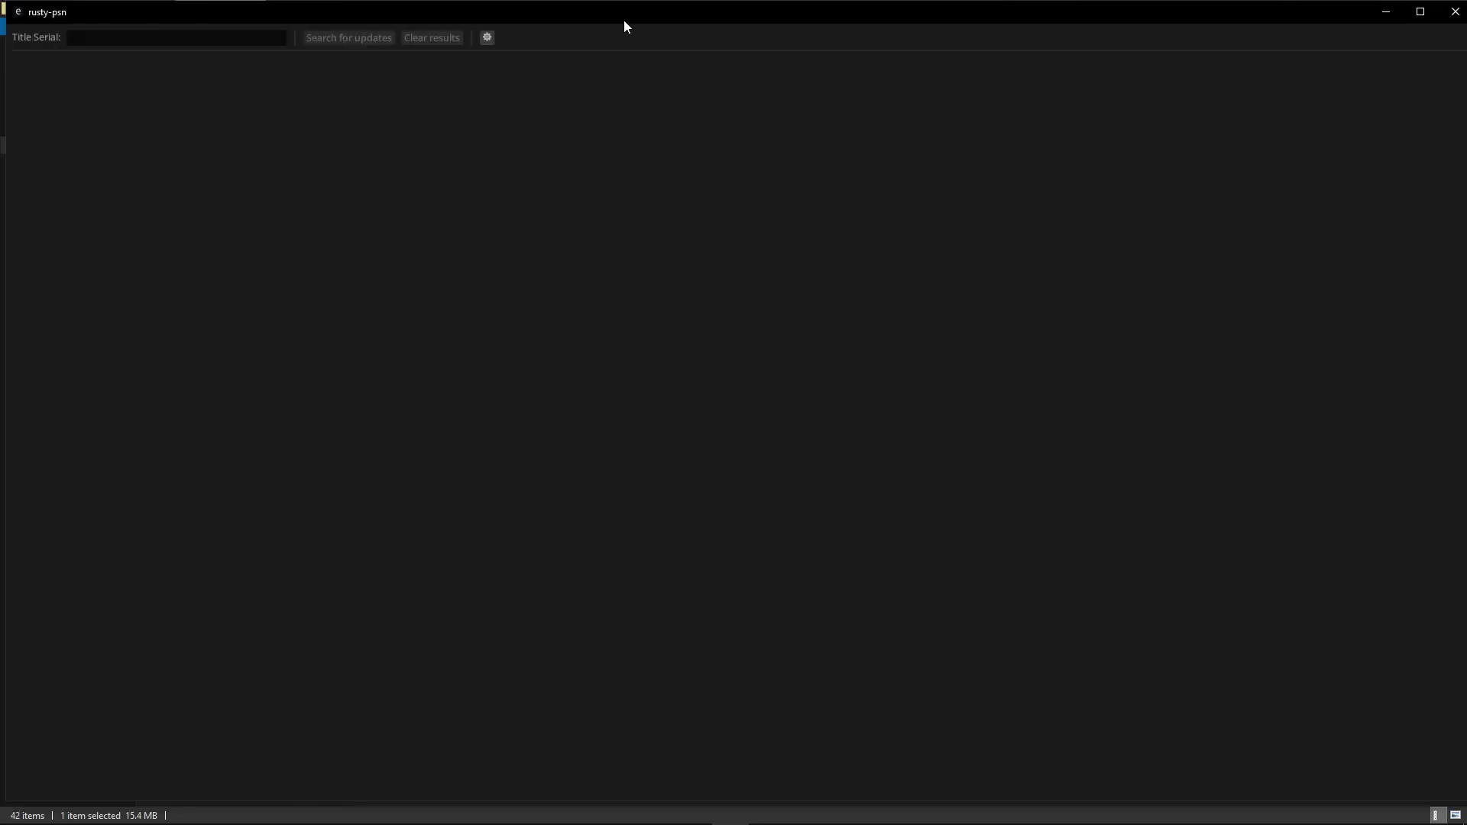
double_click(624, 21)
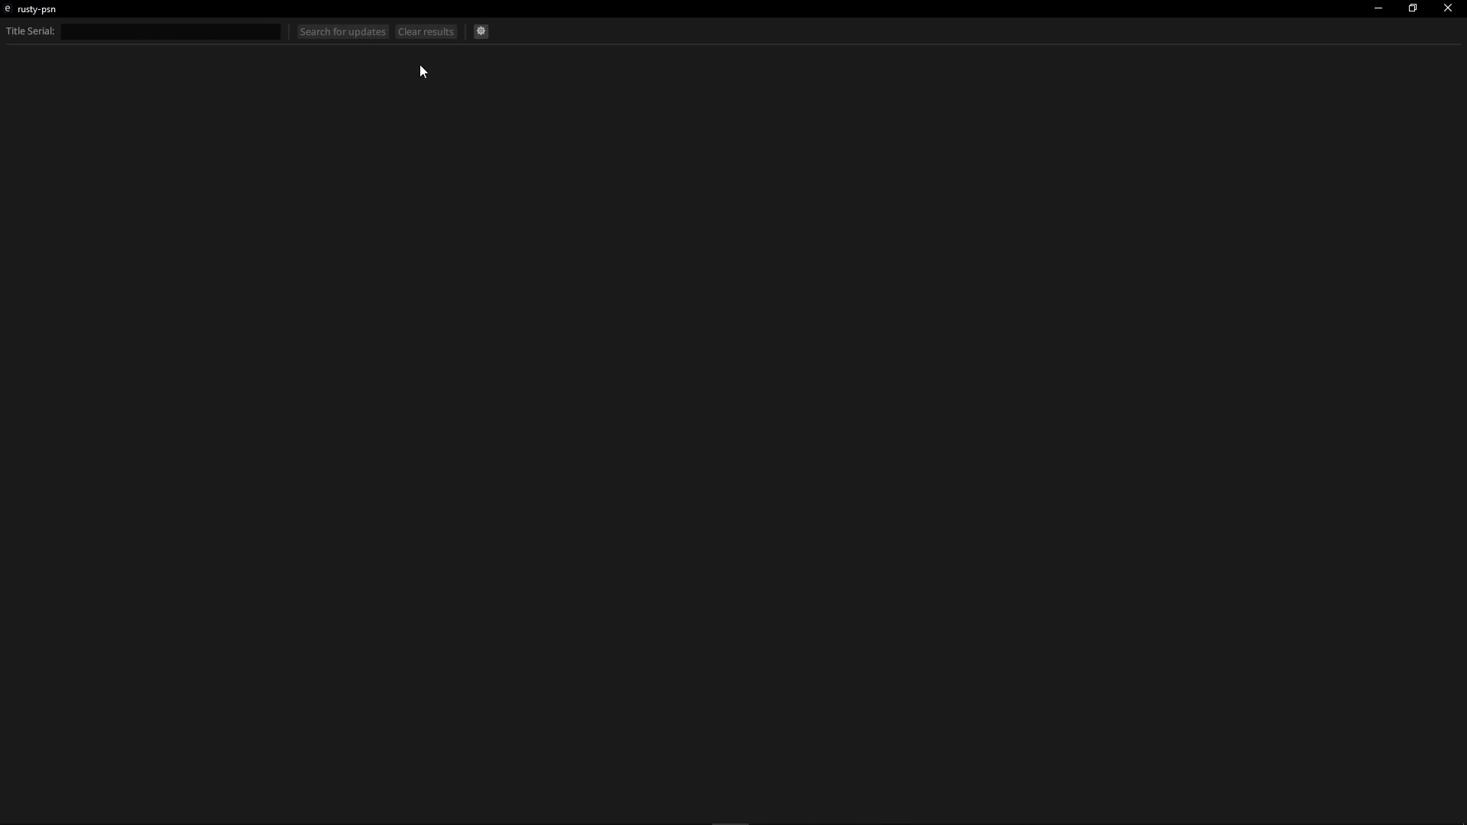
Open the rusty-psn settings, switch to File Explorer and create a folder named updates inside the RPCS3 folder.
click(481, 32)
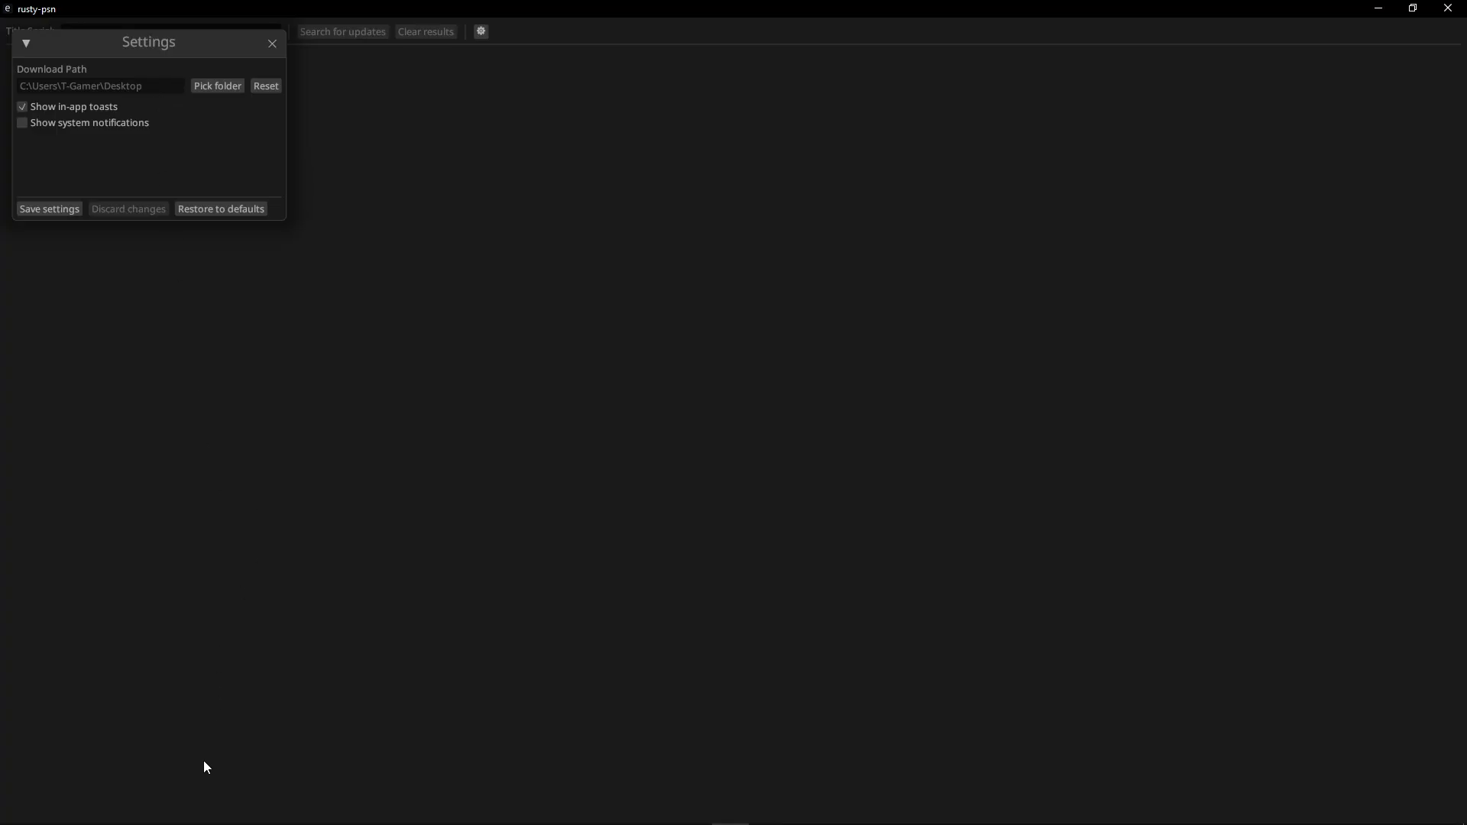
click(170, 810)
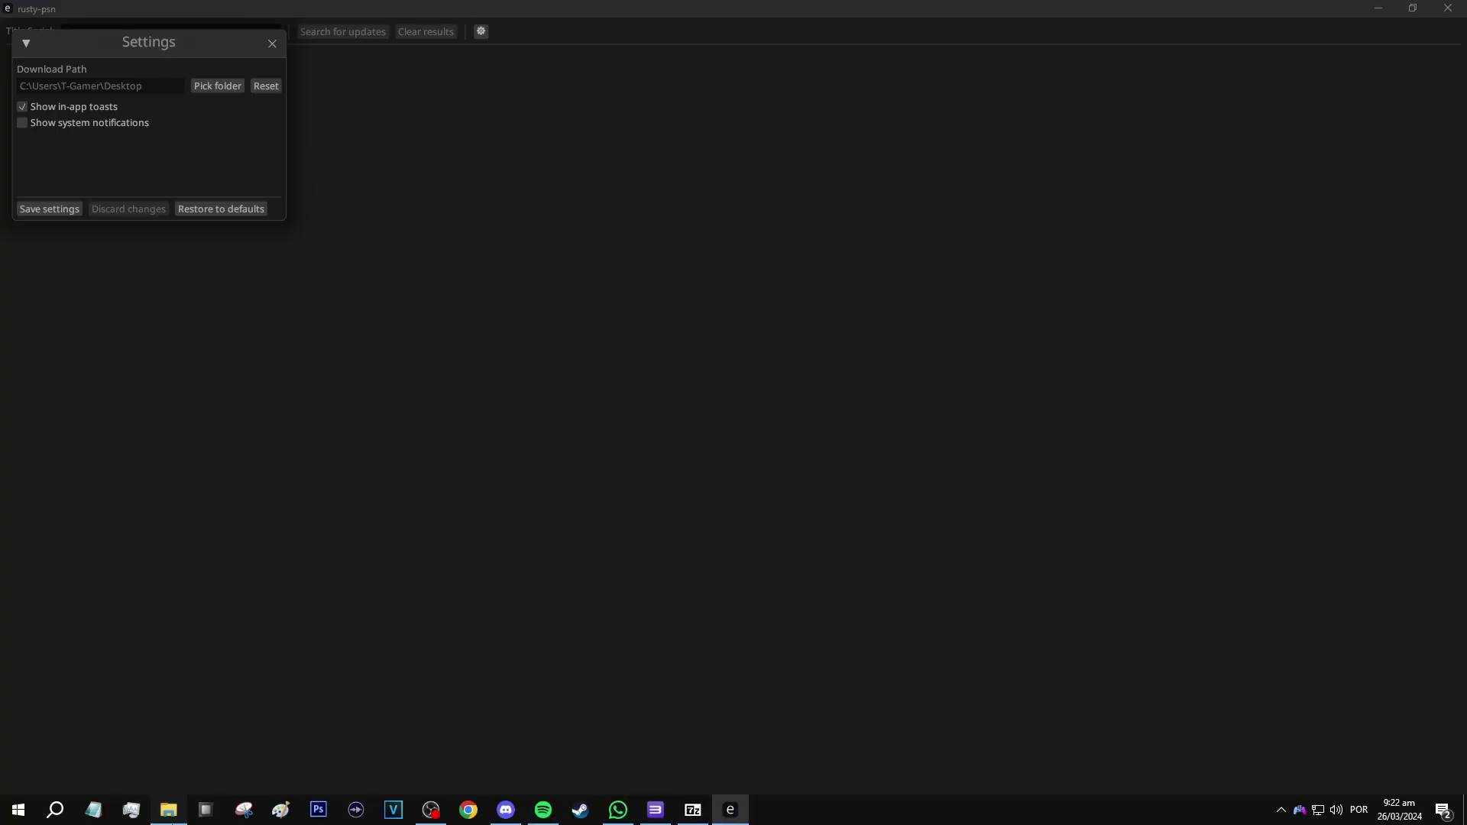
right_click(711, 291)
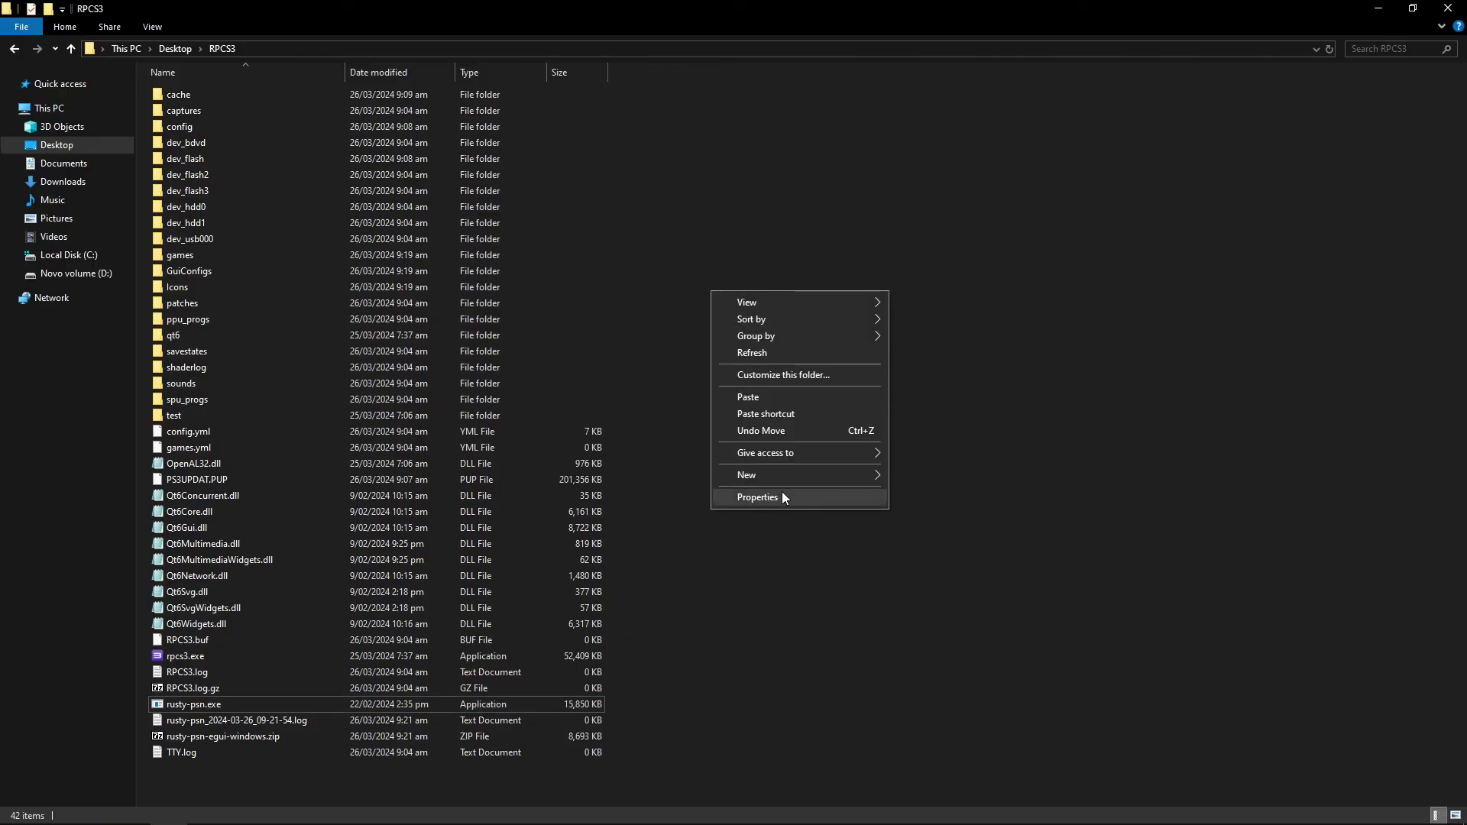
mouse_move(778, 476)
click(940, 476)
text(updates)
key(Return)
click(727, 437)
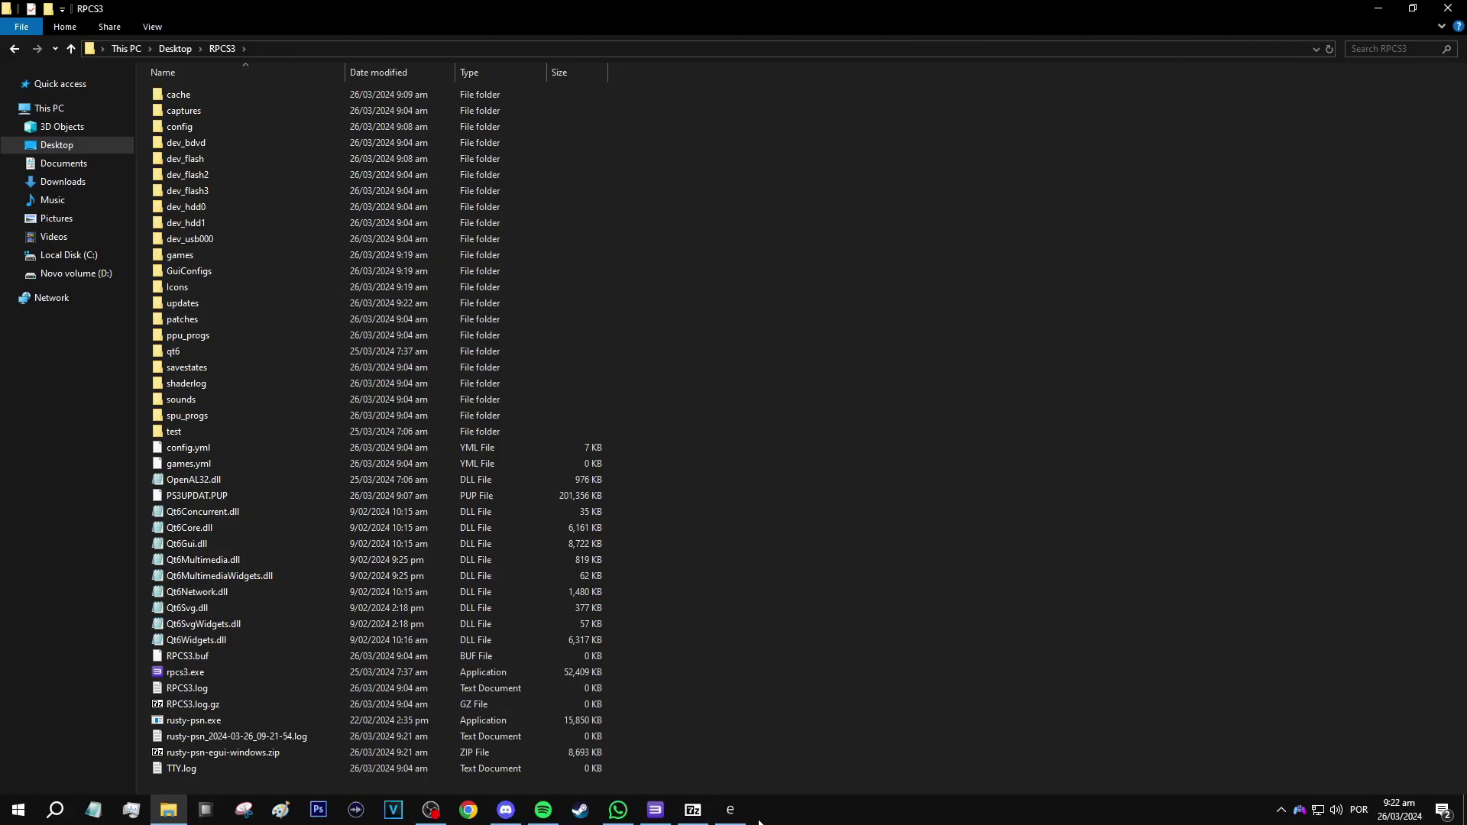
Switch back to rusty-psn, set the download path to the RPCS3\updates folder and save the settings.
click(726, 809)
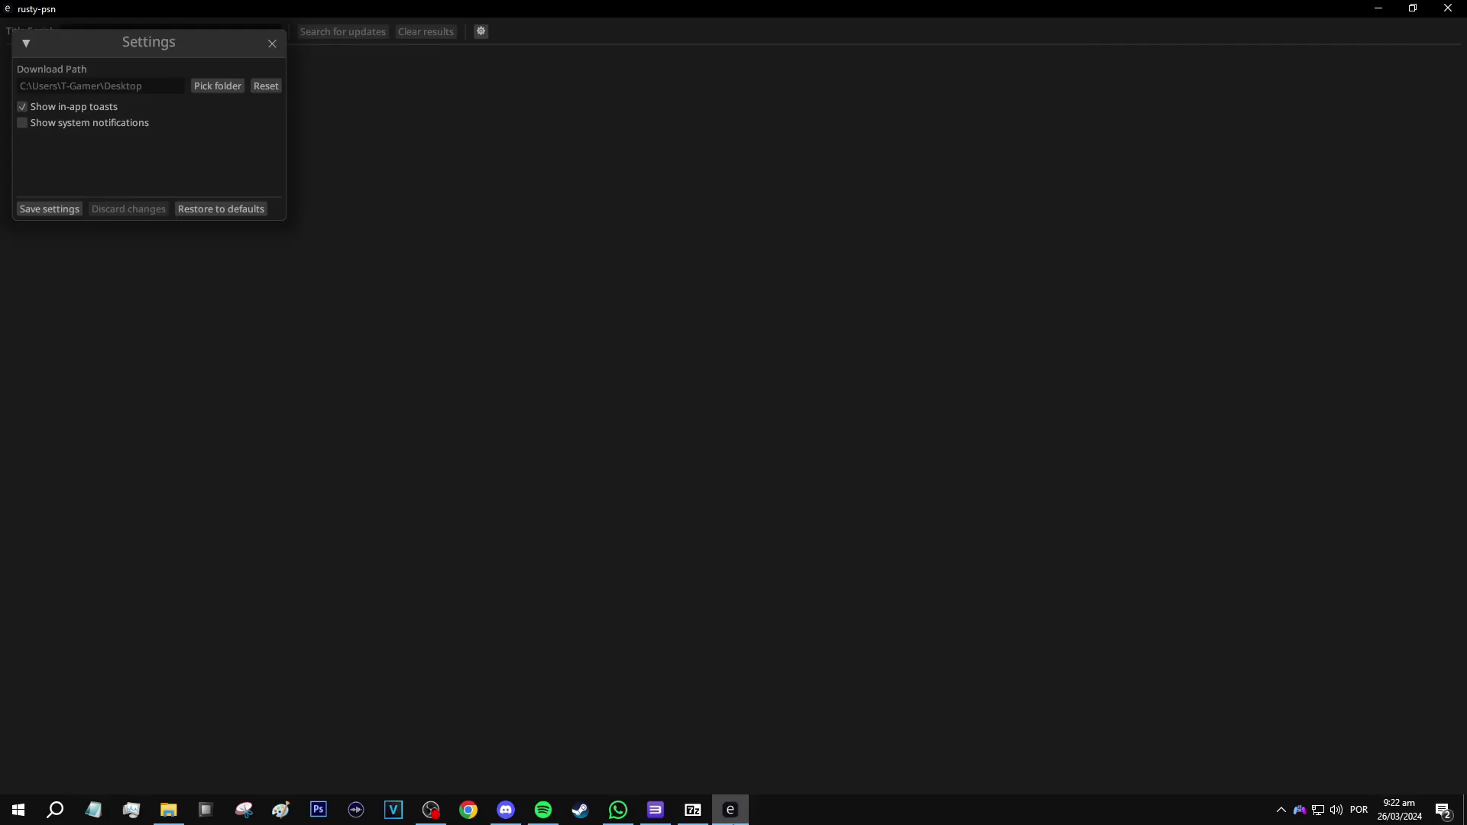
click(225, 90)
drag(800, 177, 794, 247)
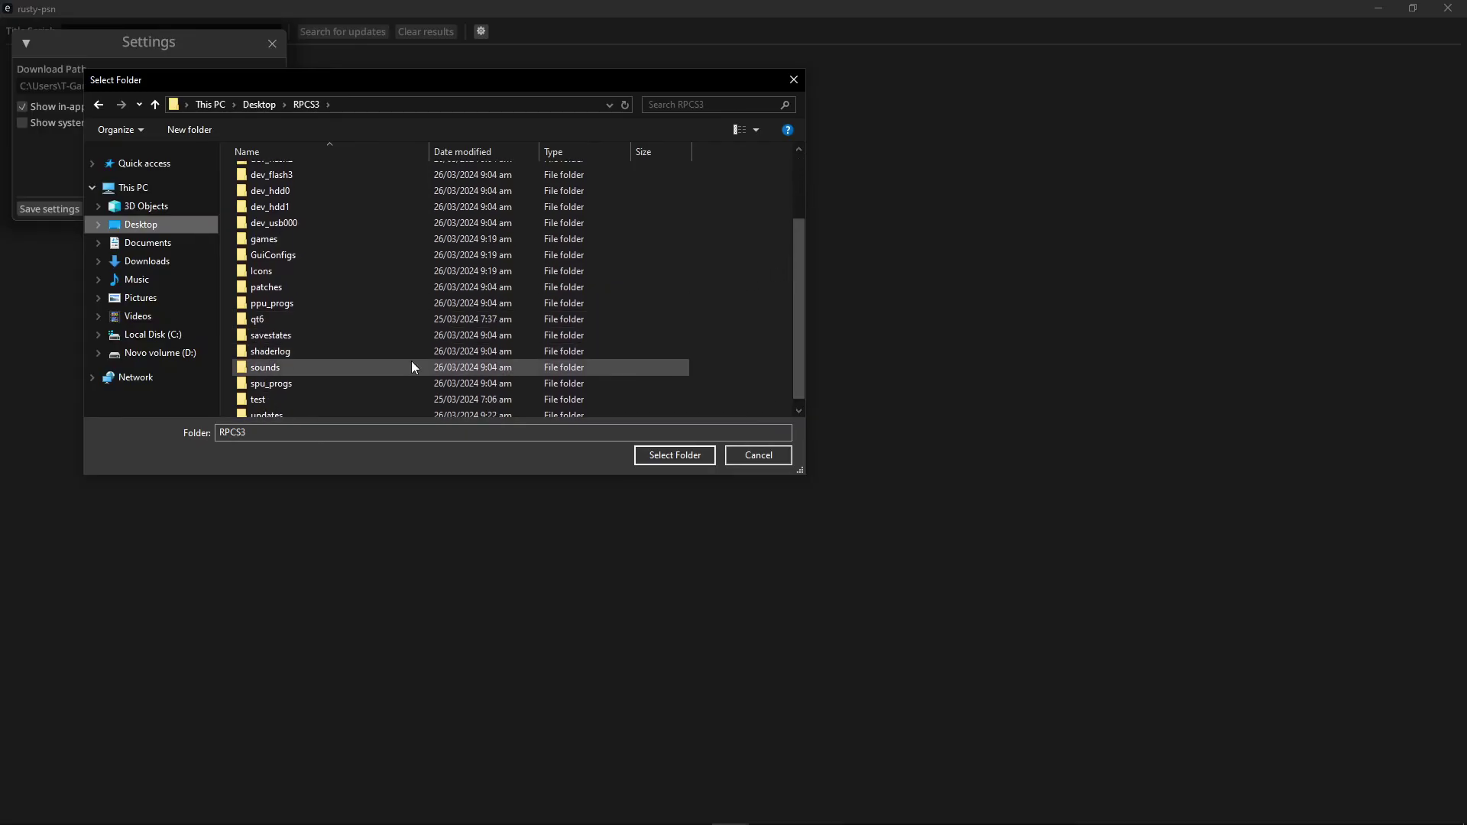
click(317, 410)
click(672, 457)
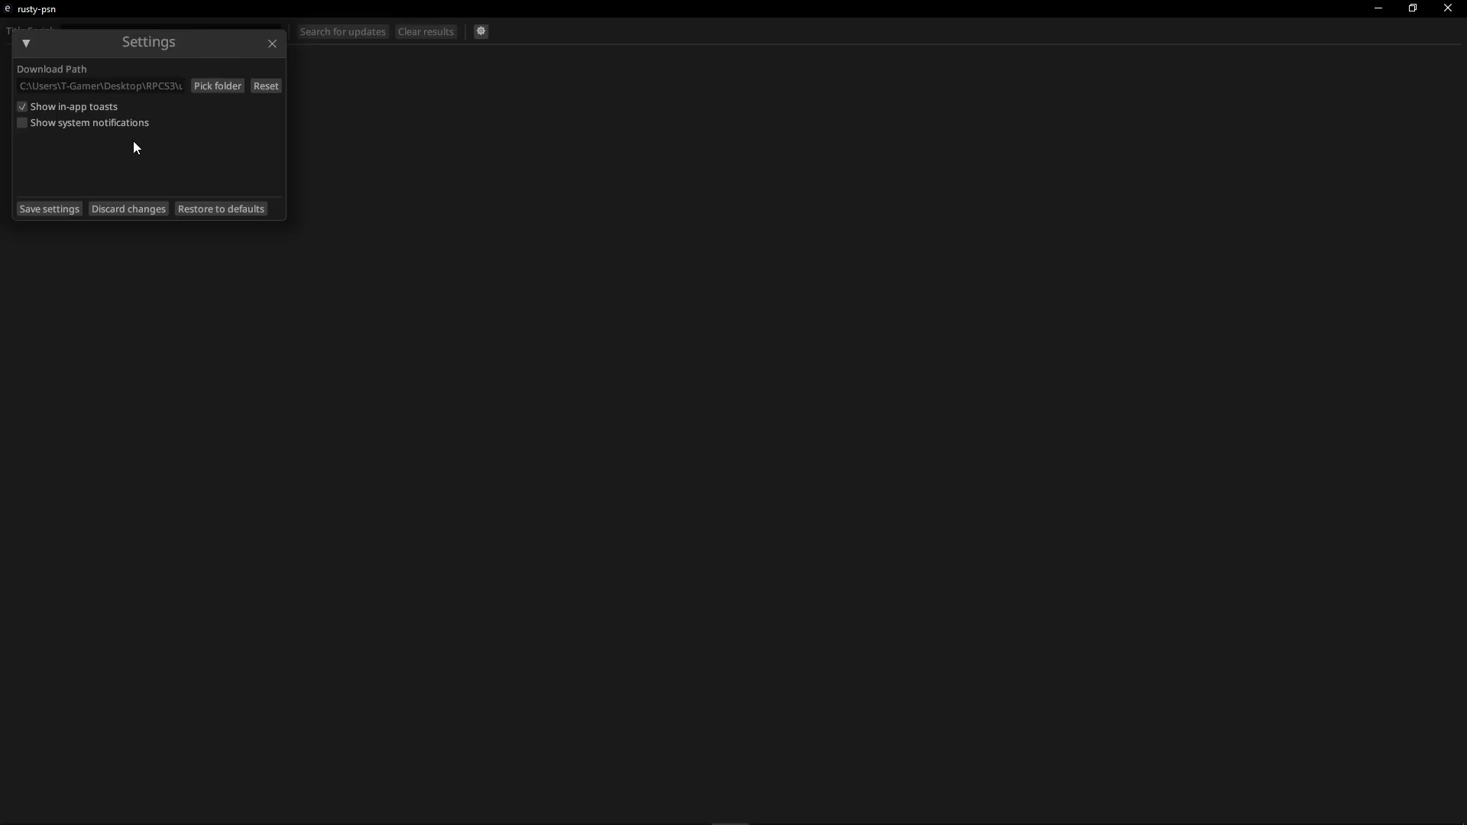
click(47, 209)
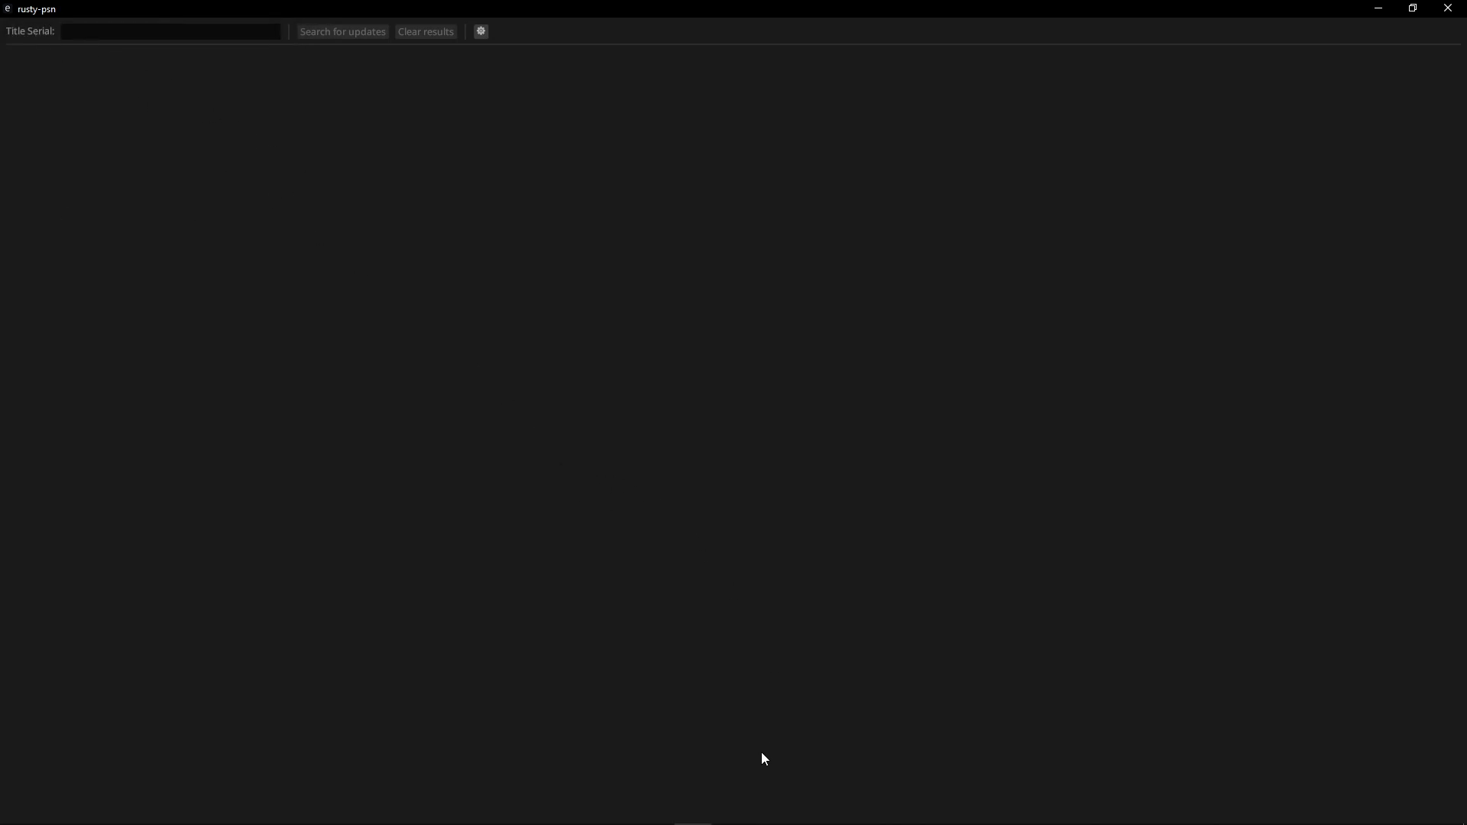
Switch to RPCS3, copy only the serial of Drakengard 3 and return to rusty-psn.
click(652, 810)
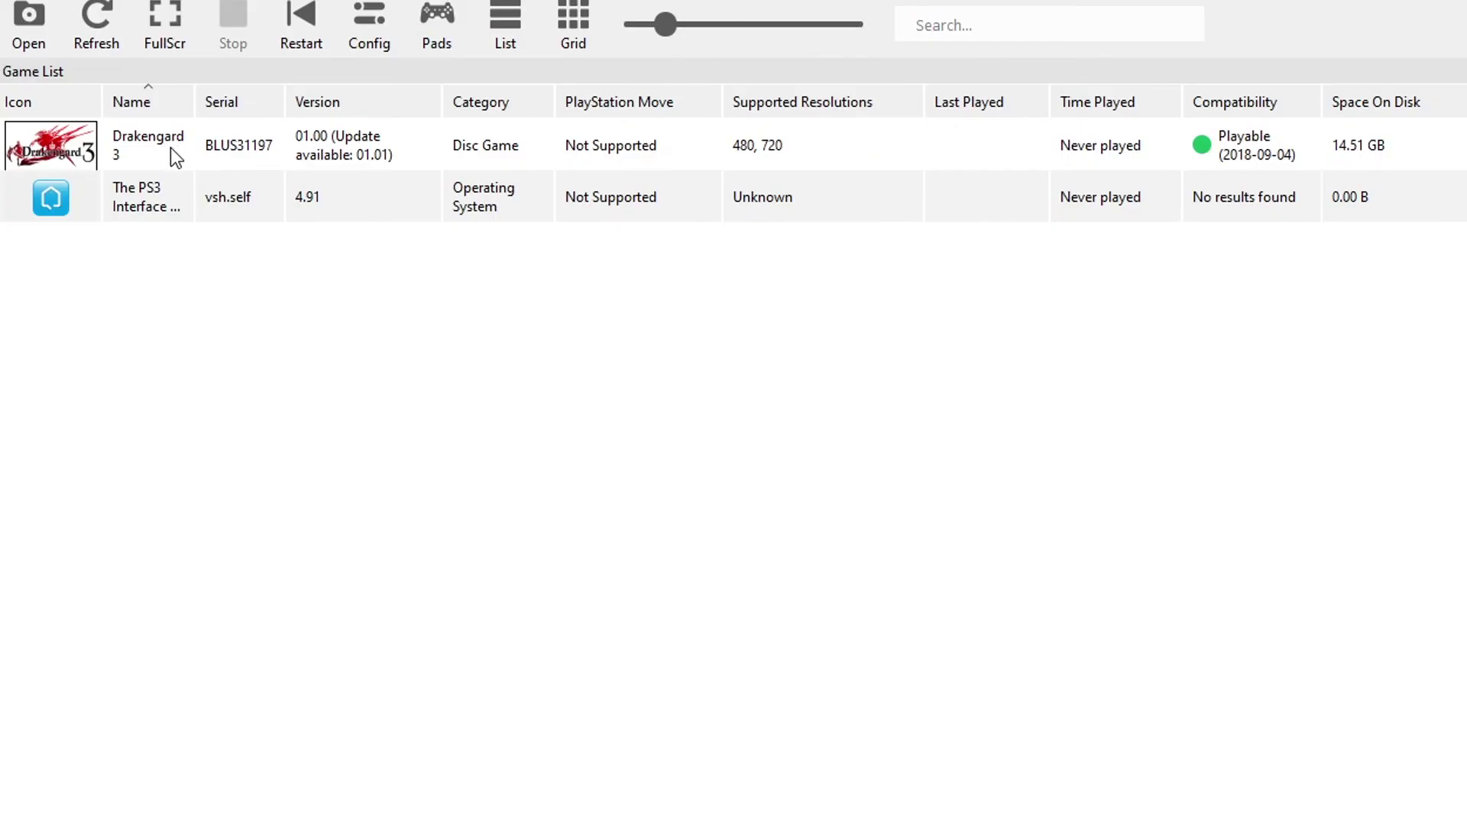
right_click(167, 159)
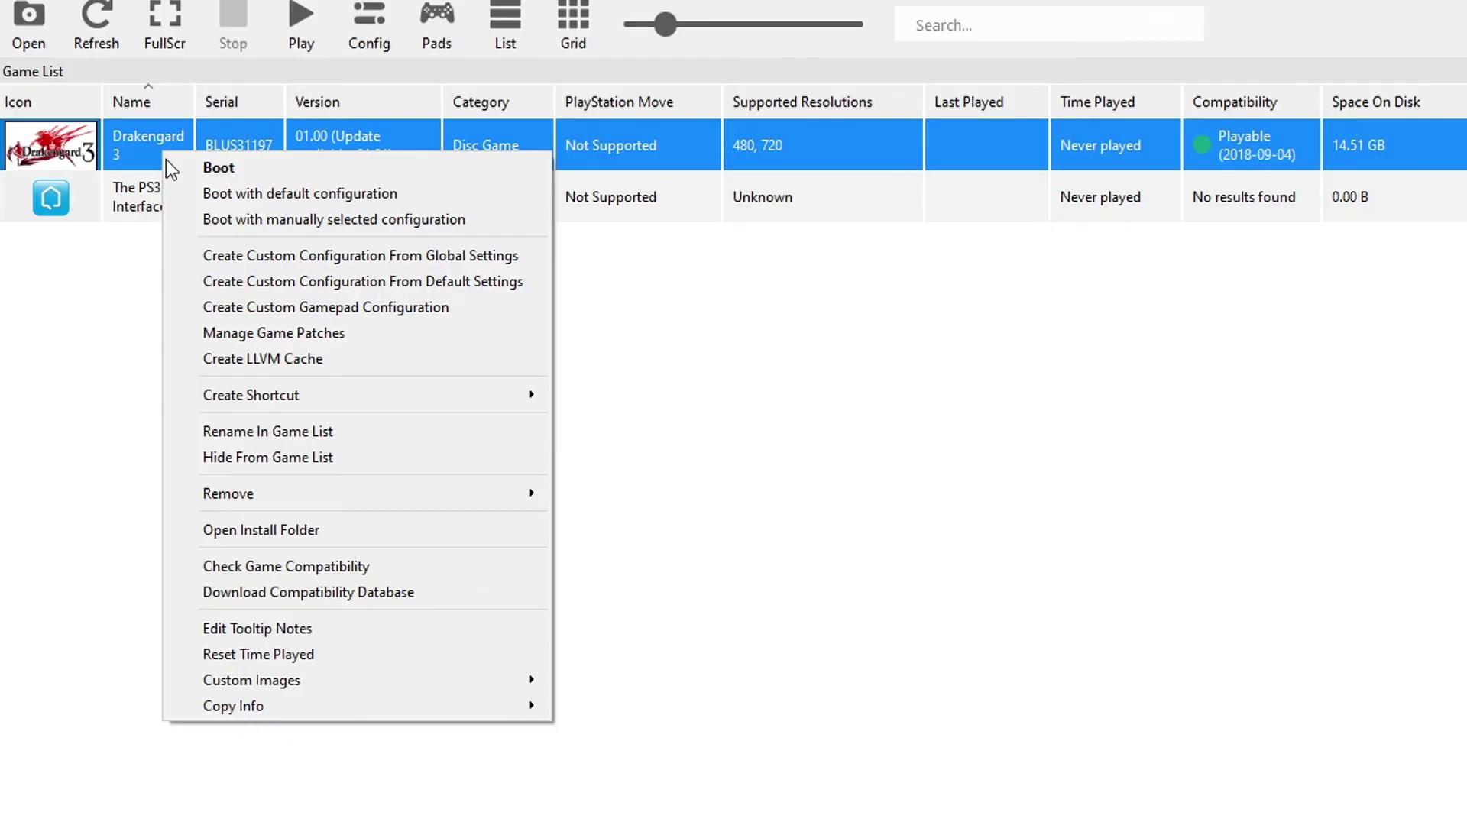
mouse_move(289, 703)
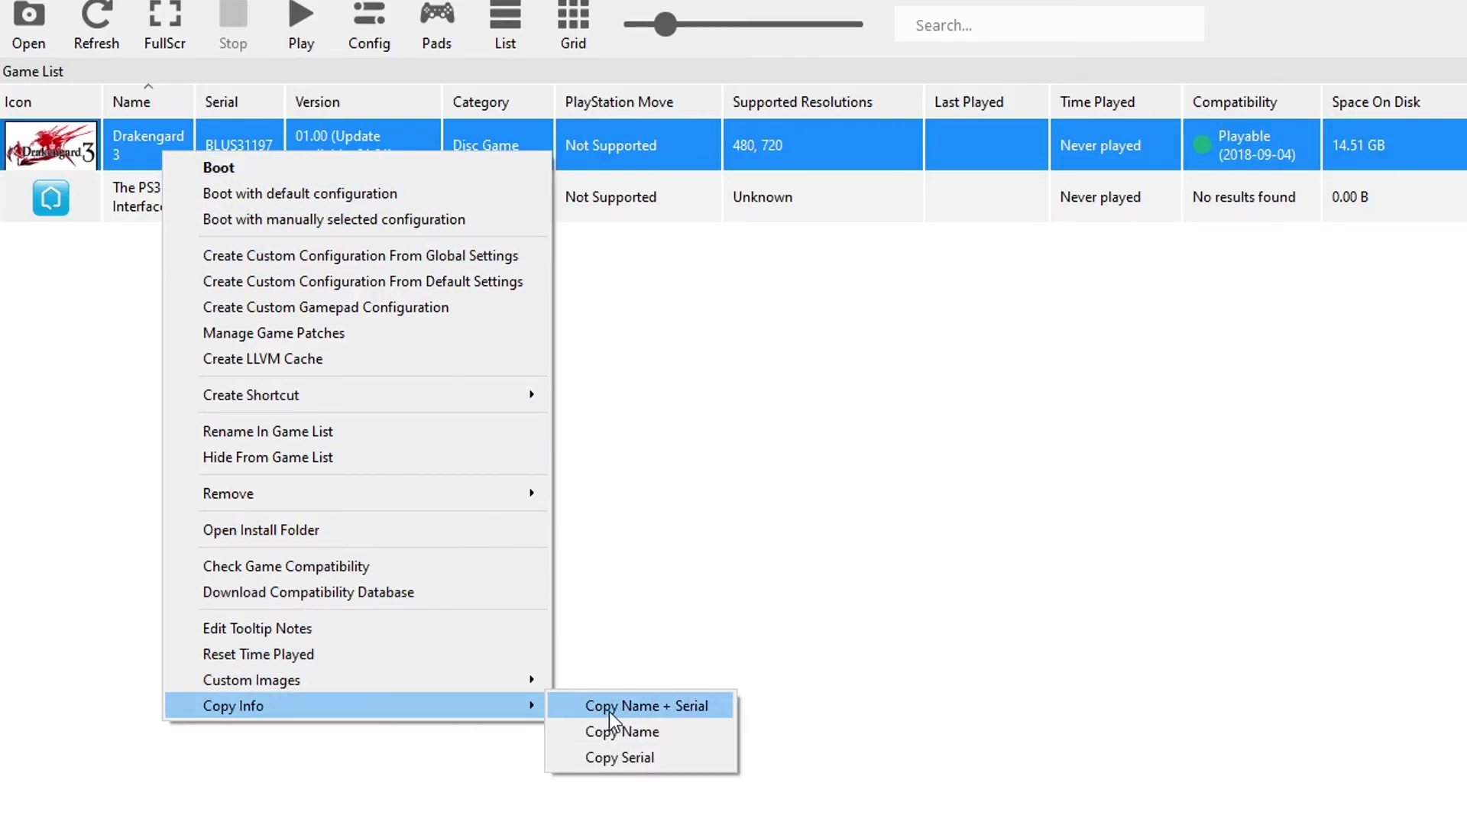
click(675, 761)
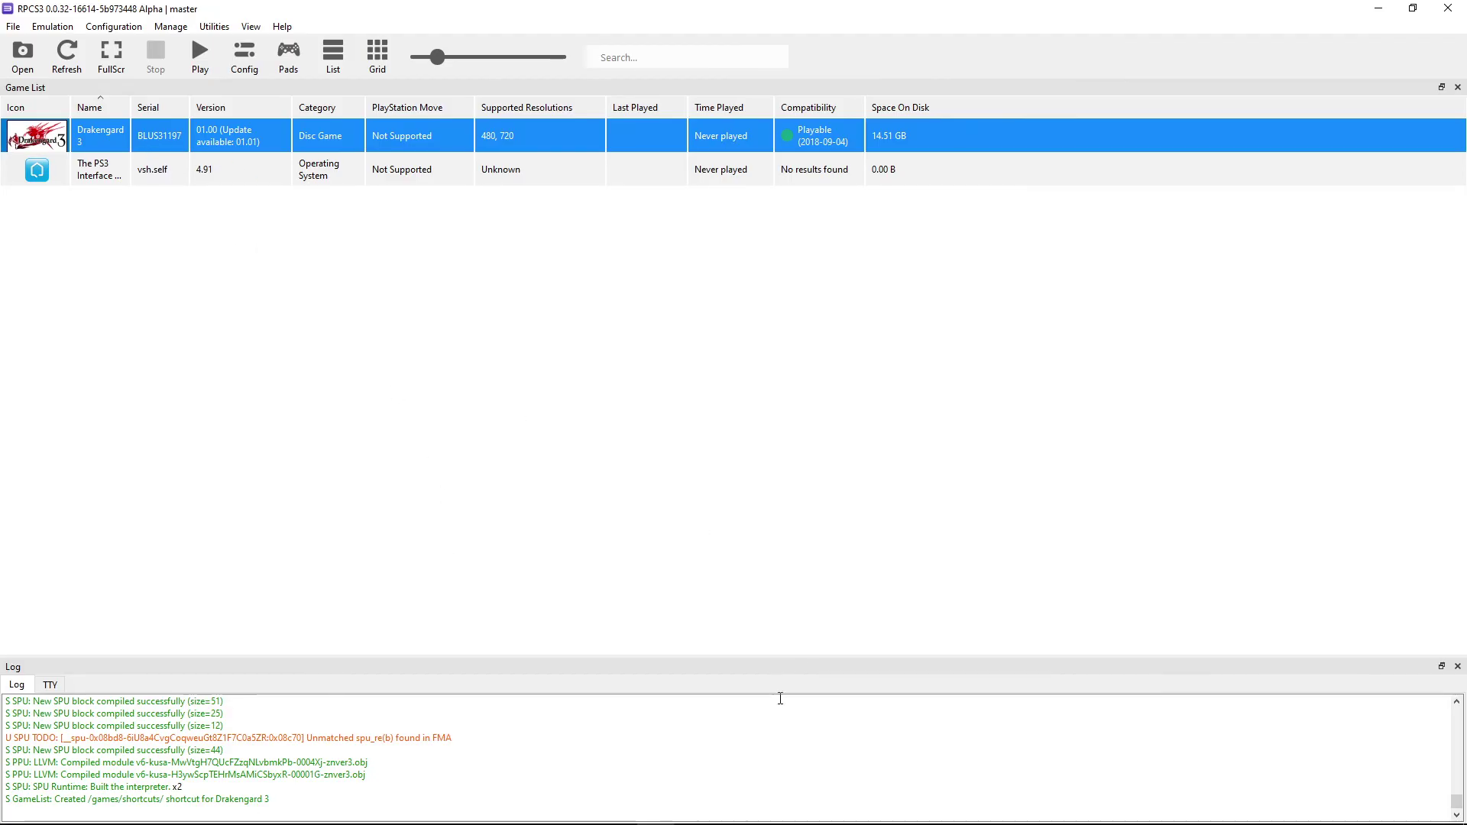
click(692, 809)
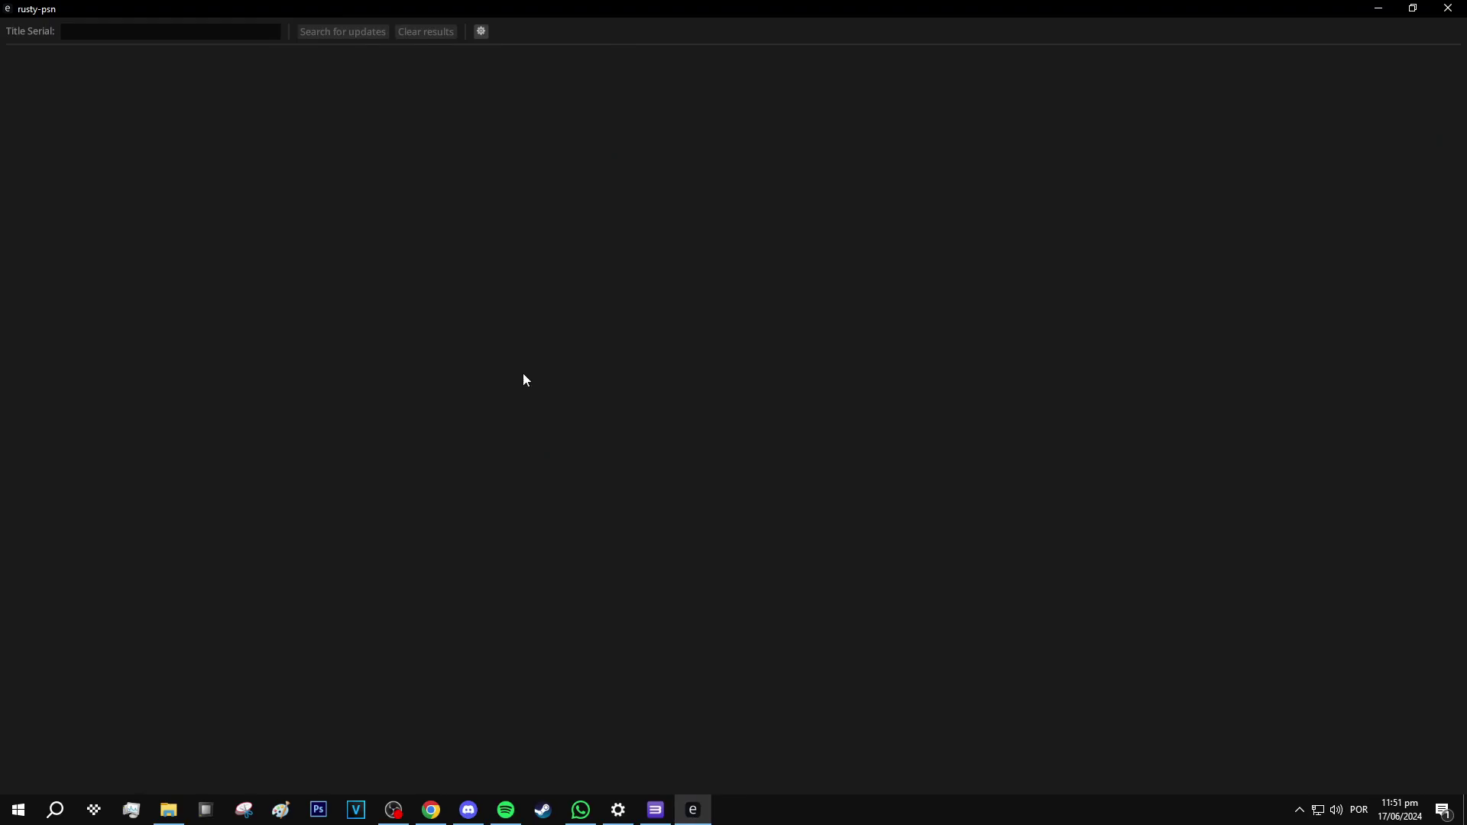
Paste the serial BLUS31197 as the title serial, search for updates and download the package version 01.01 file.
click(153, 69)
right_click(153, 71)
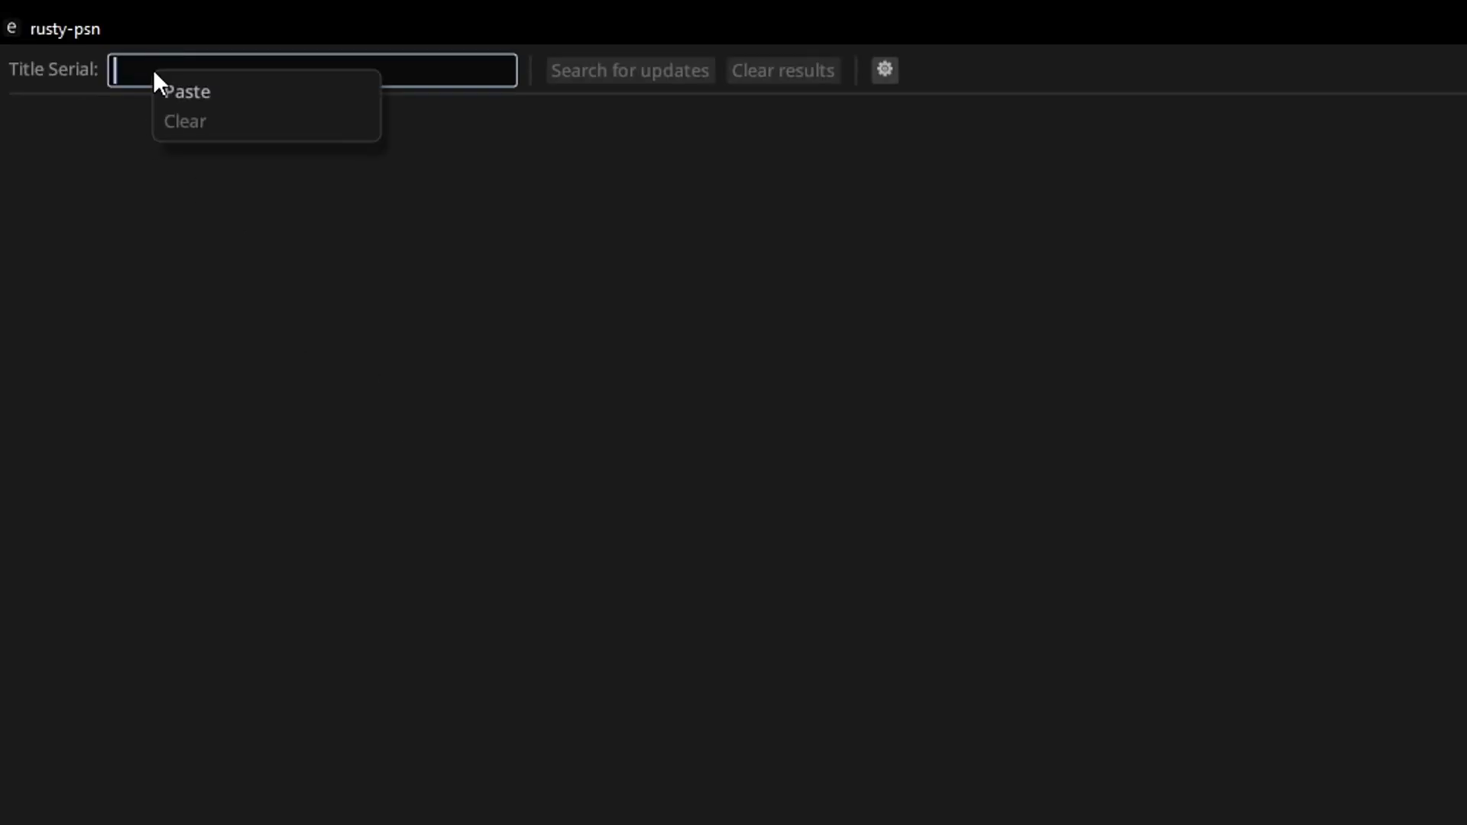
click(185, 88)
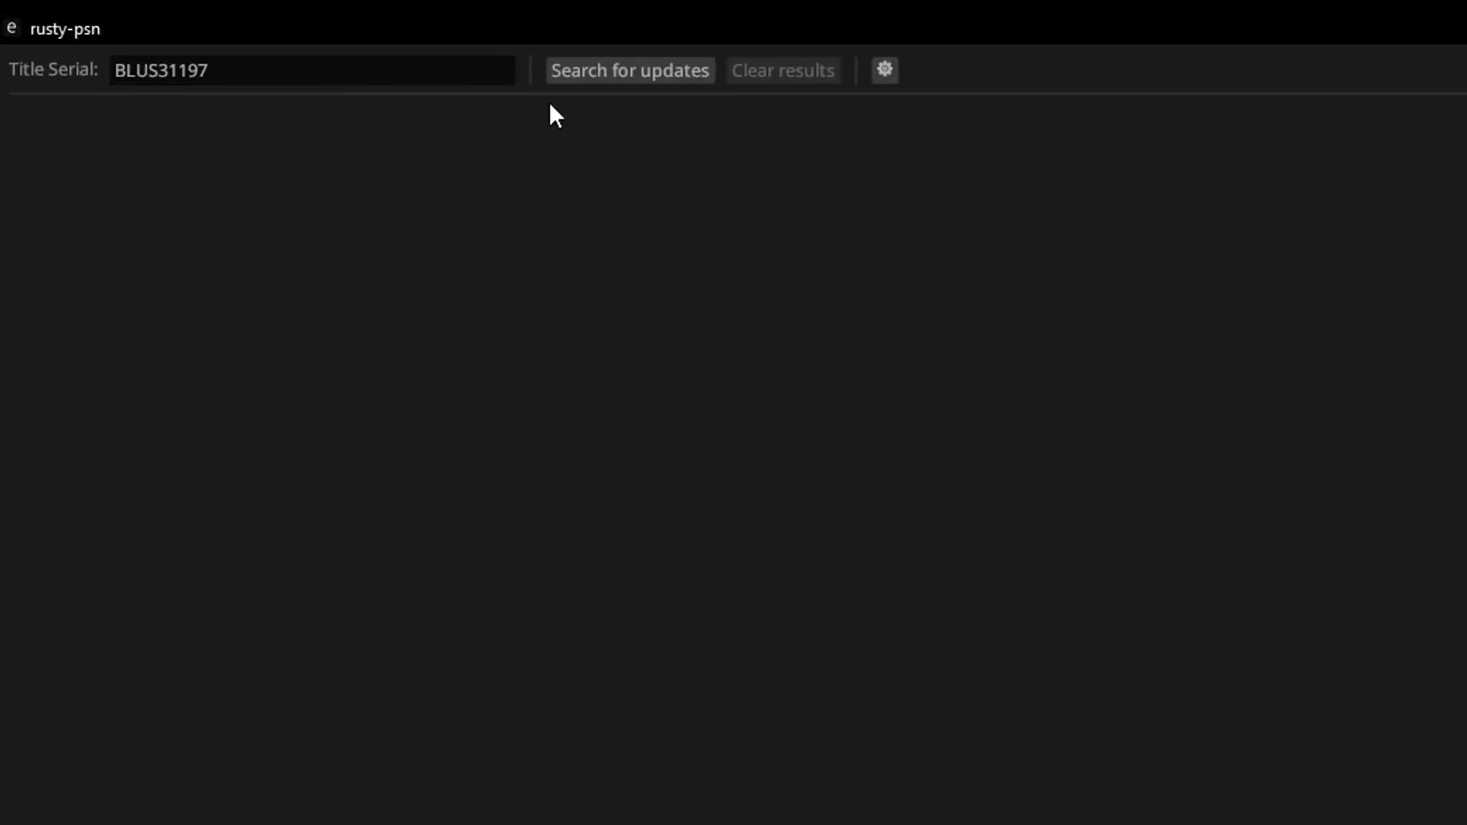
click(615, 75)
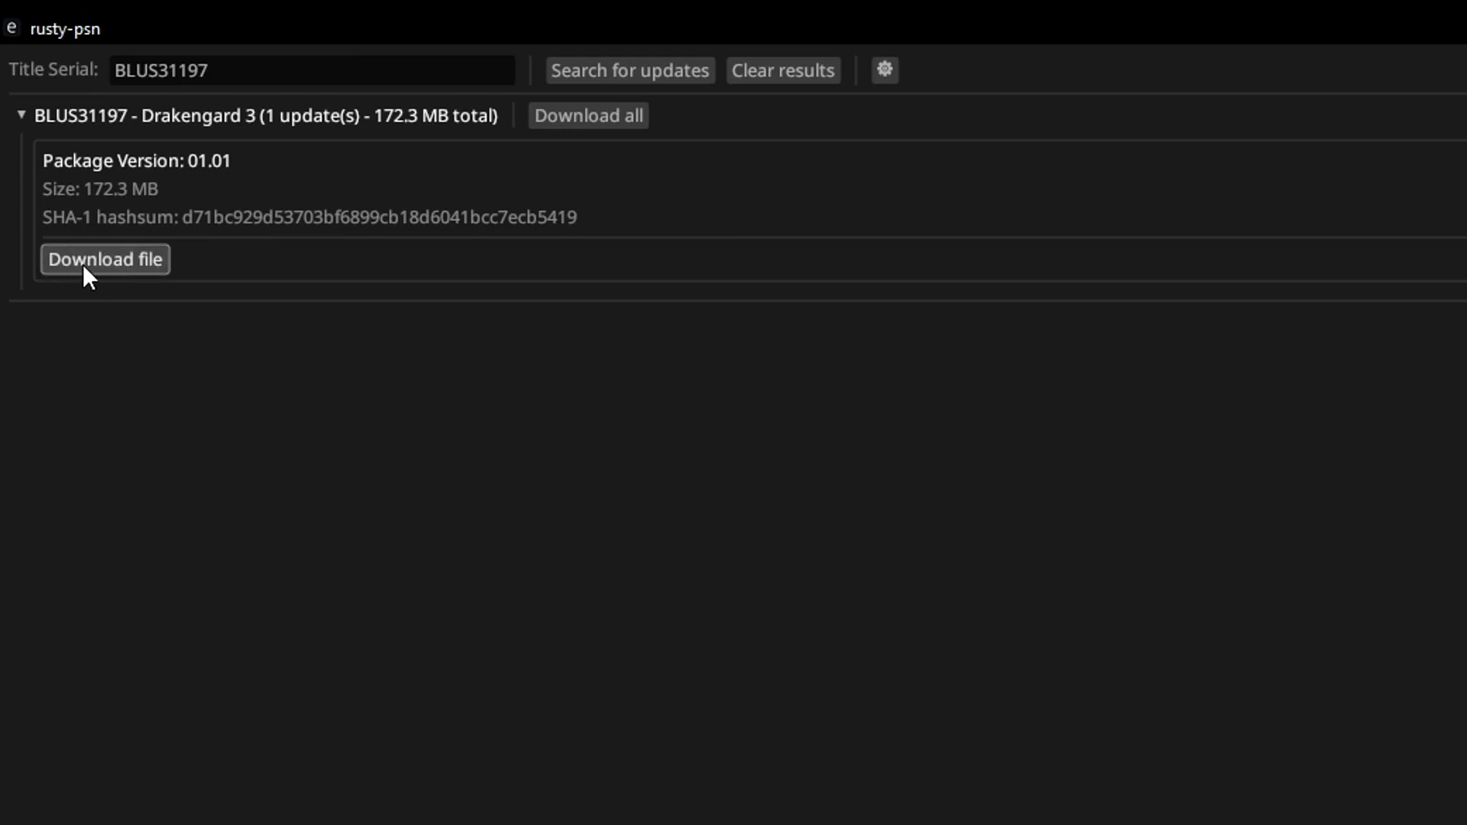
click(112, 264)
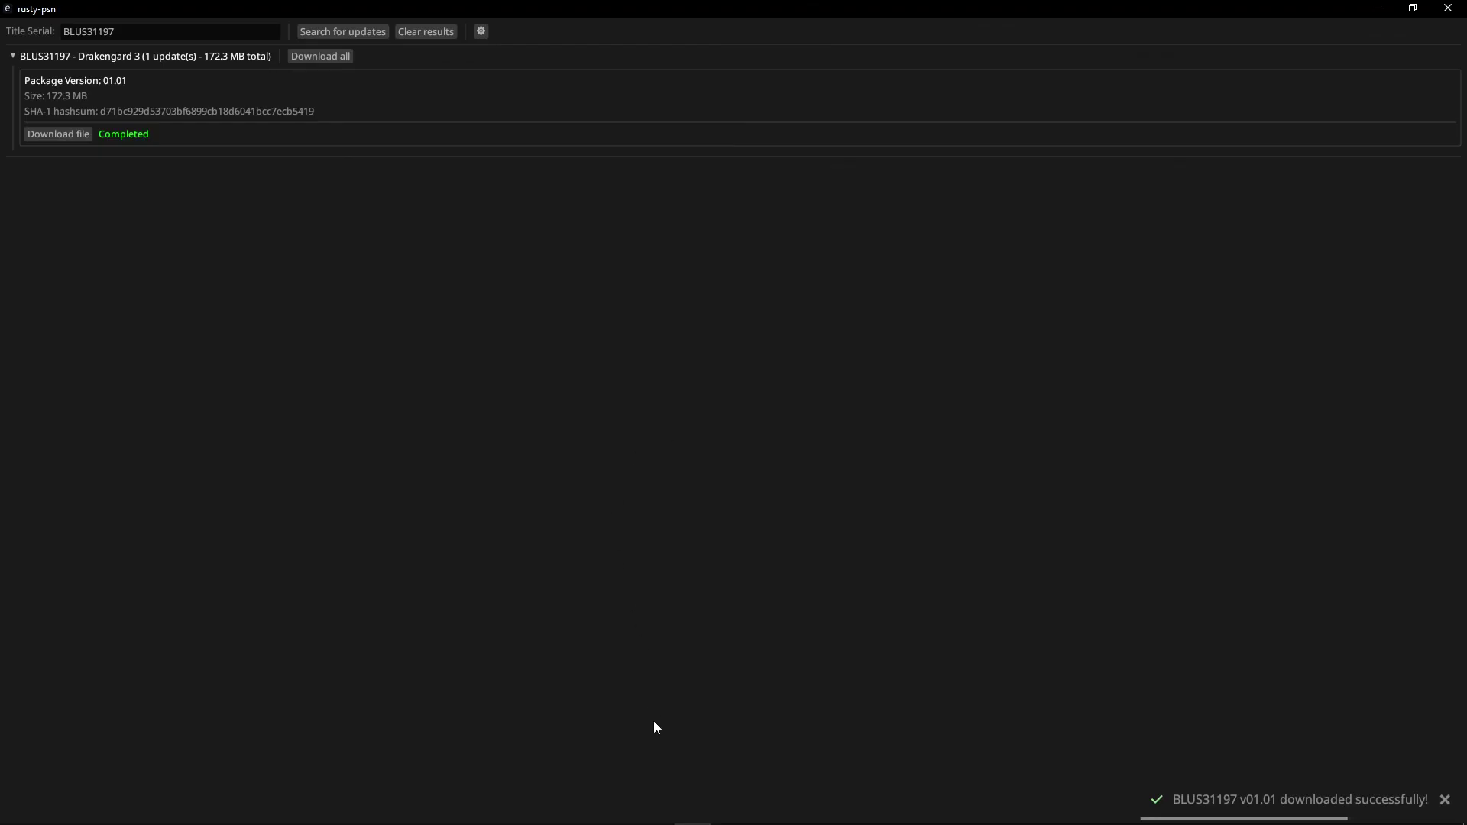
Switch to RPCS3 and install the Drakengard 3 update package from updates\BLUS31197 without adding shortcuts or precompiling caches.
click(656, 810)
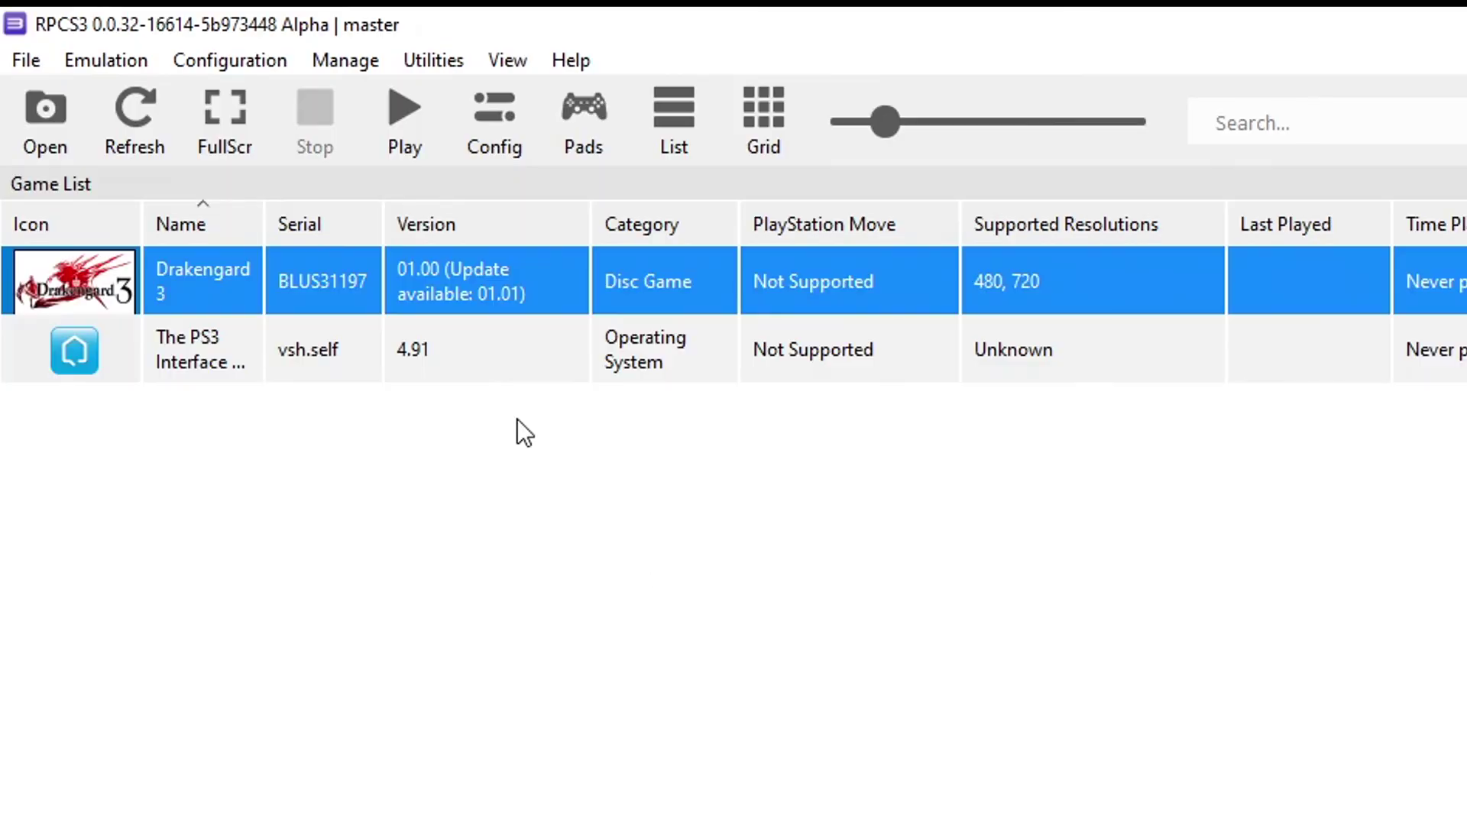
click(26, 60)
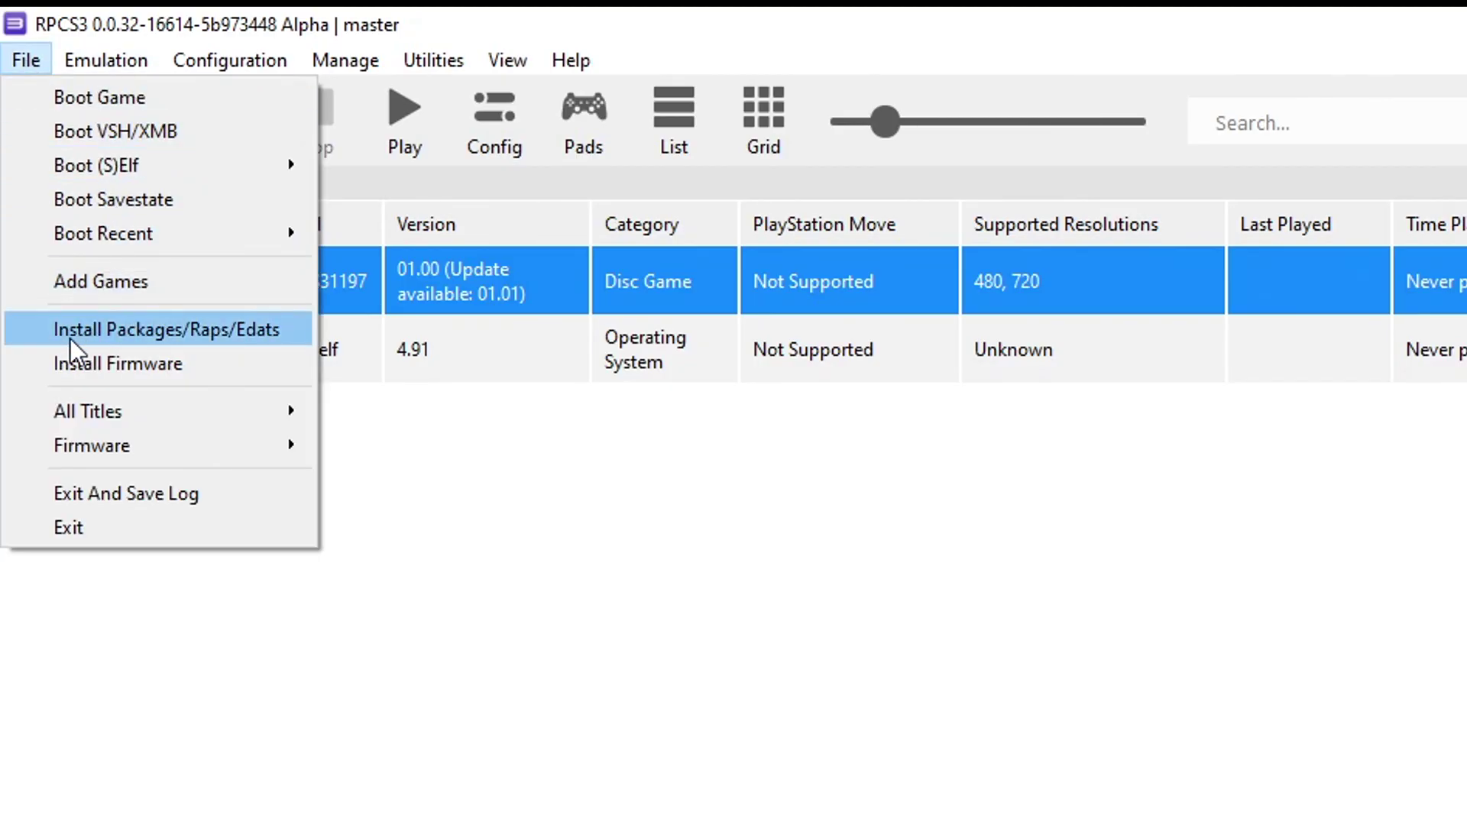
click(193, 336)
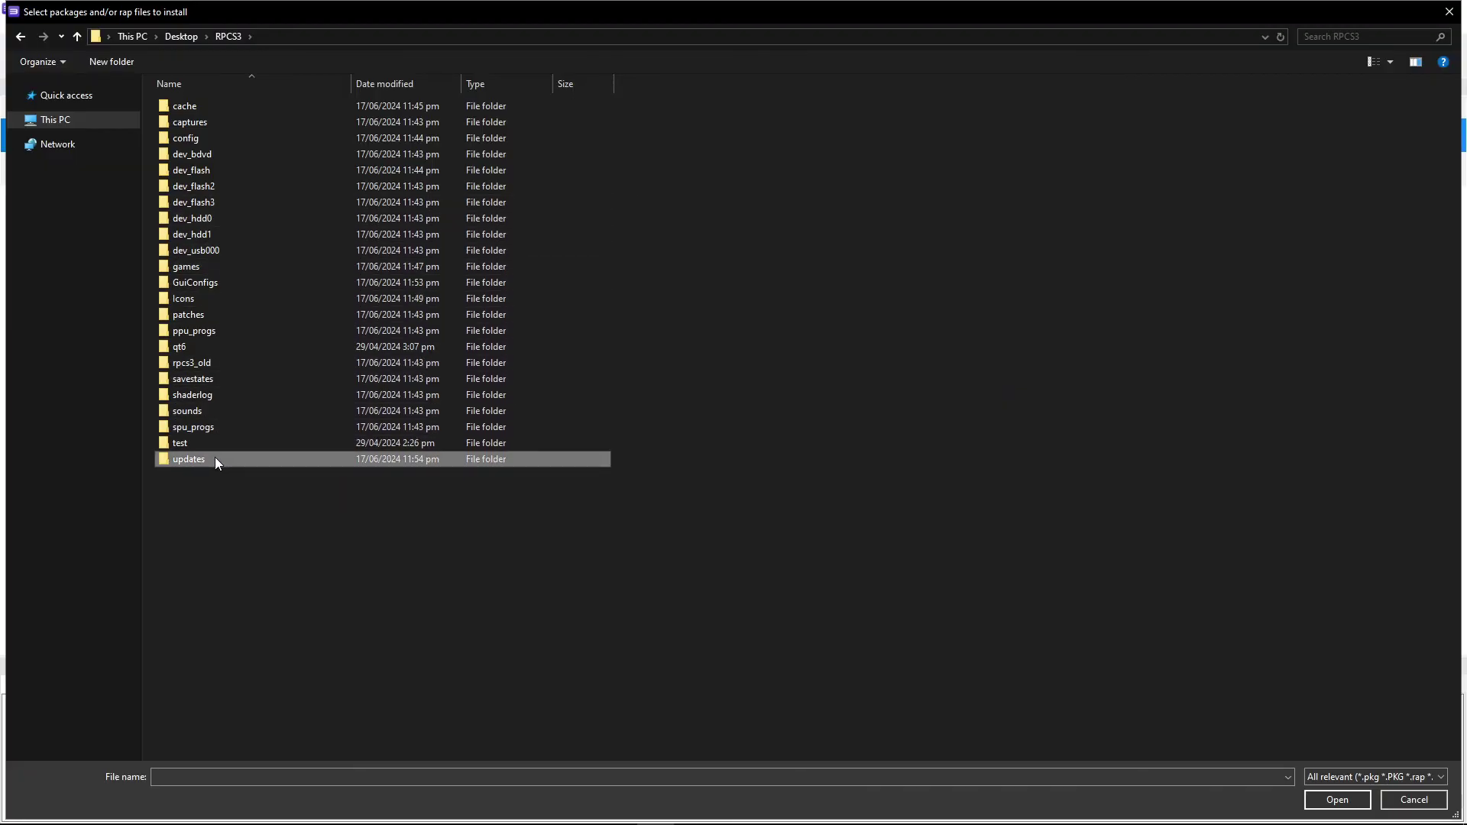
double_click(255, 461)
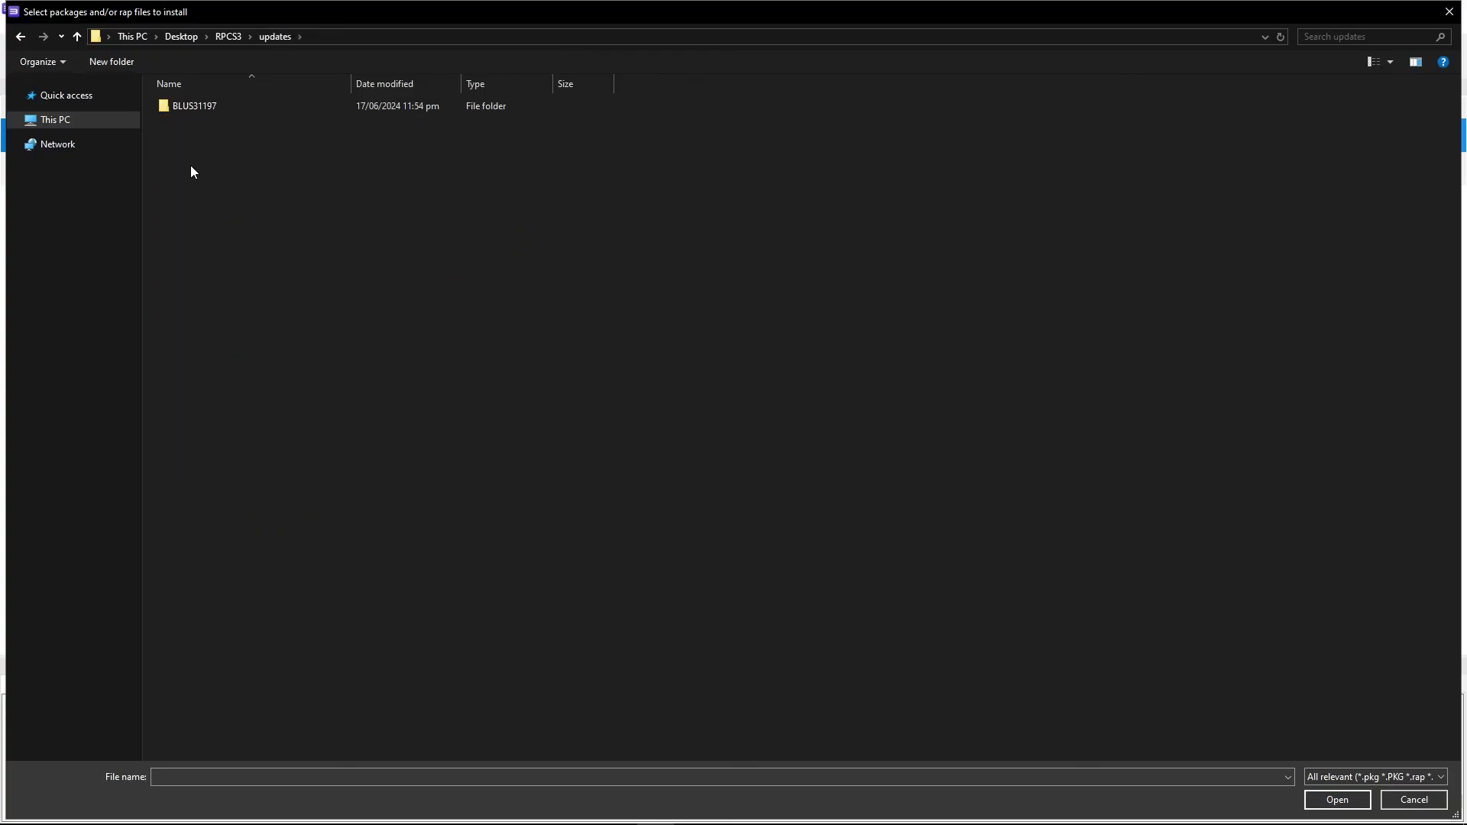
double_click(227, 107)
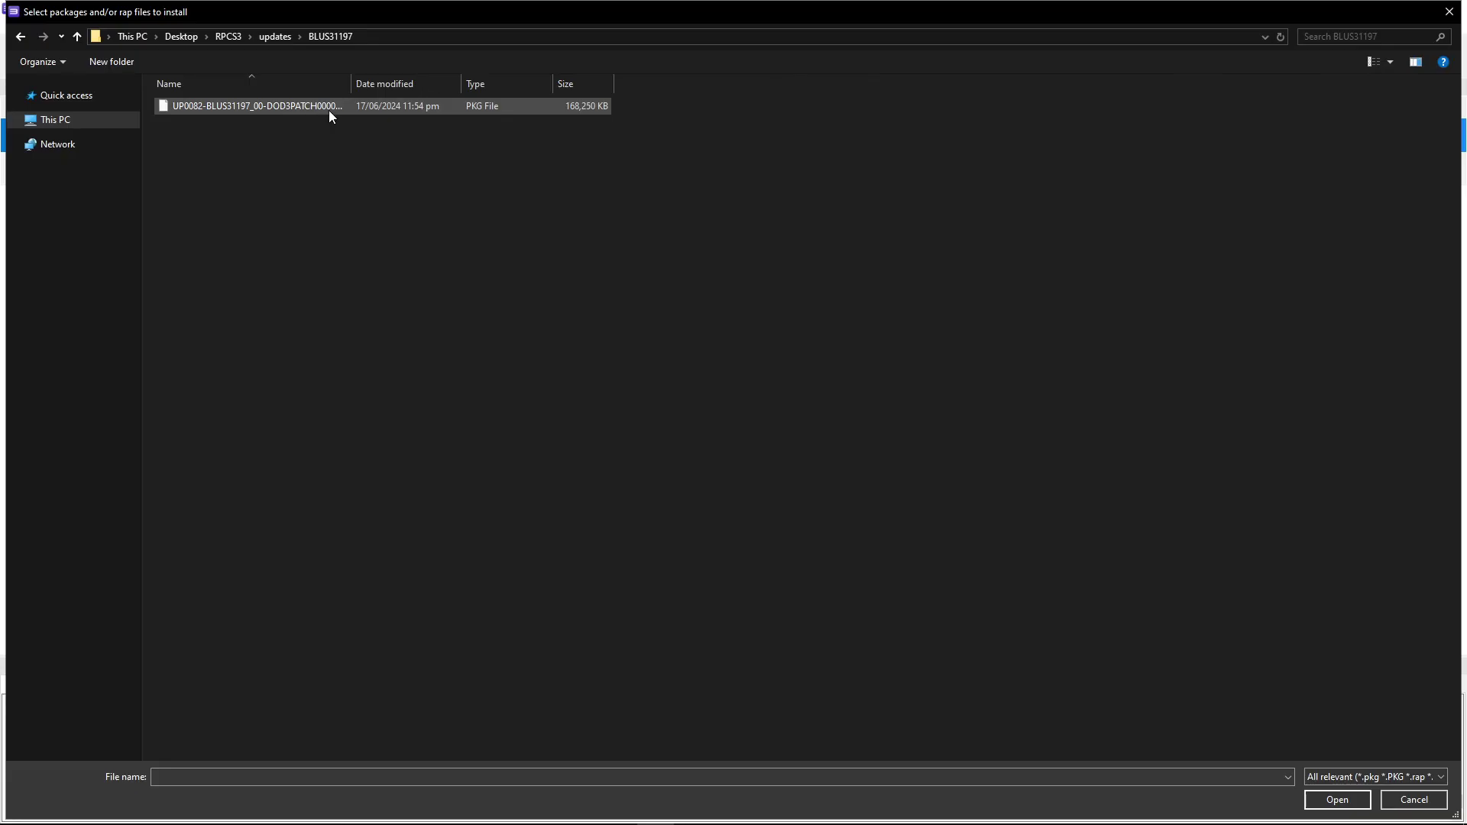
double_click(290, 108)
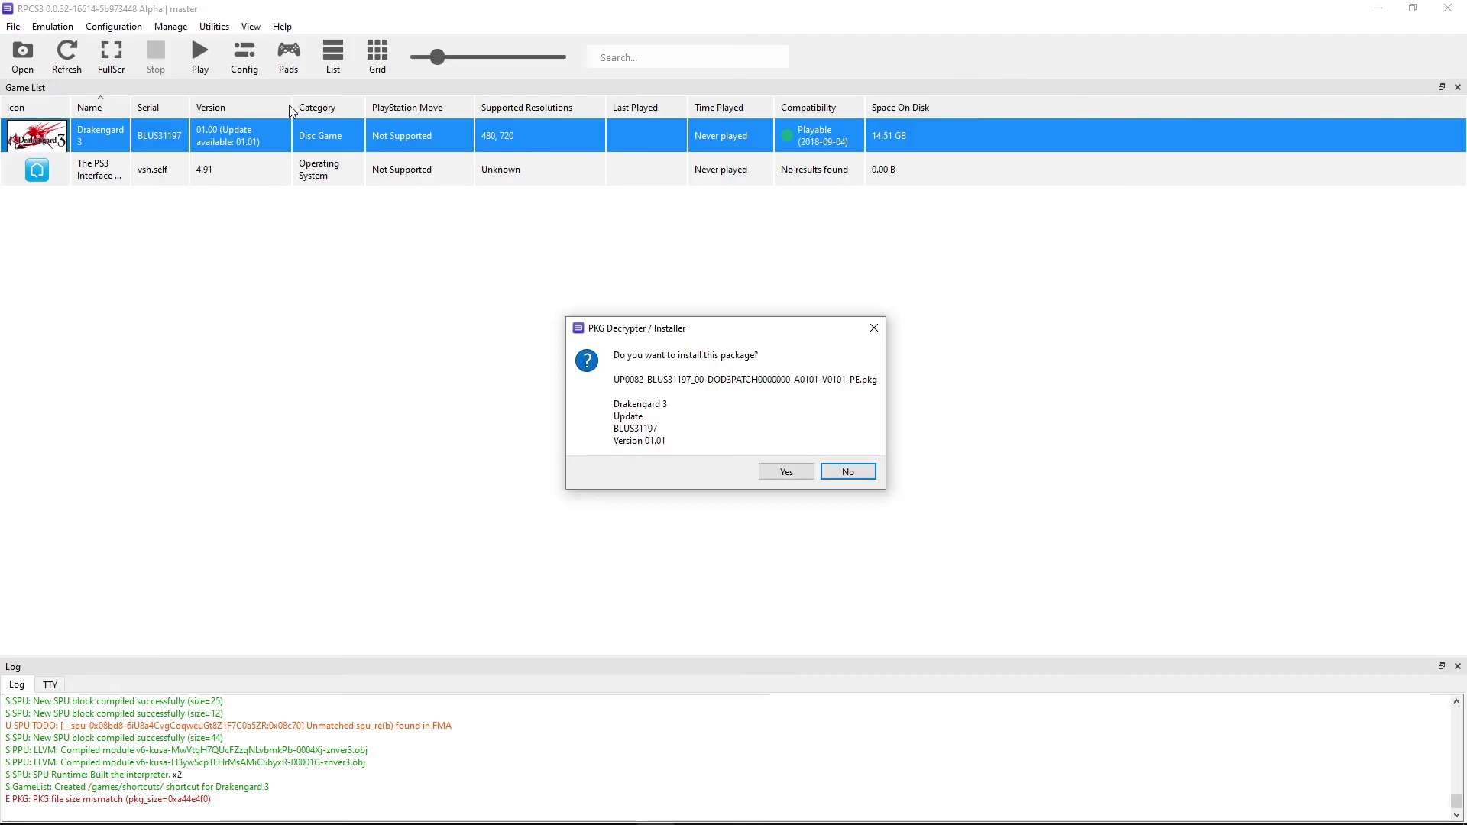
click(783, 475)
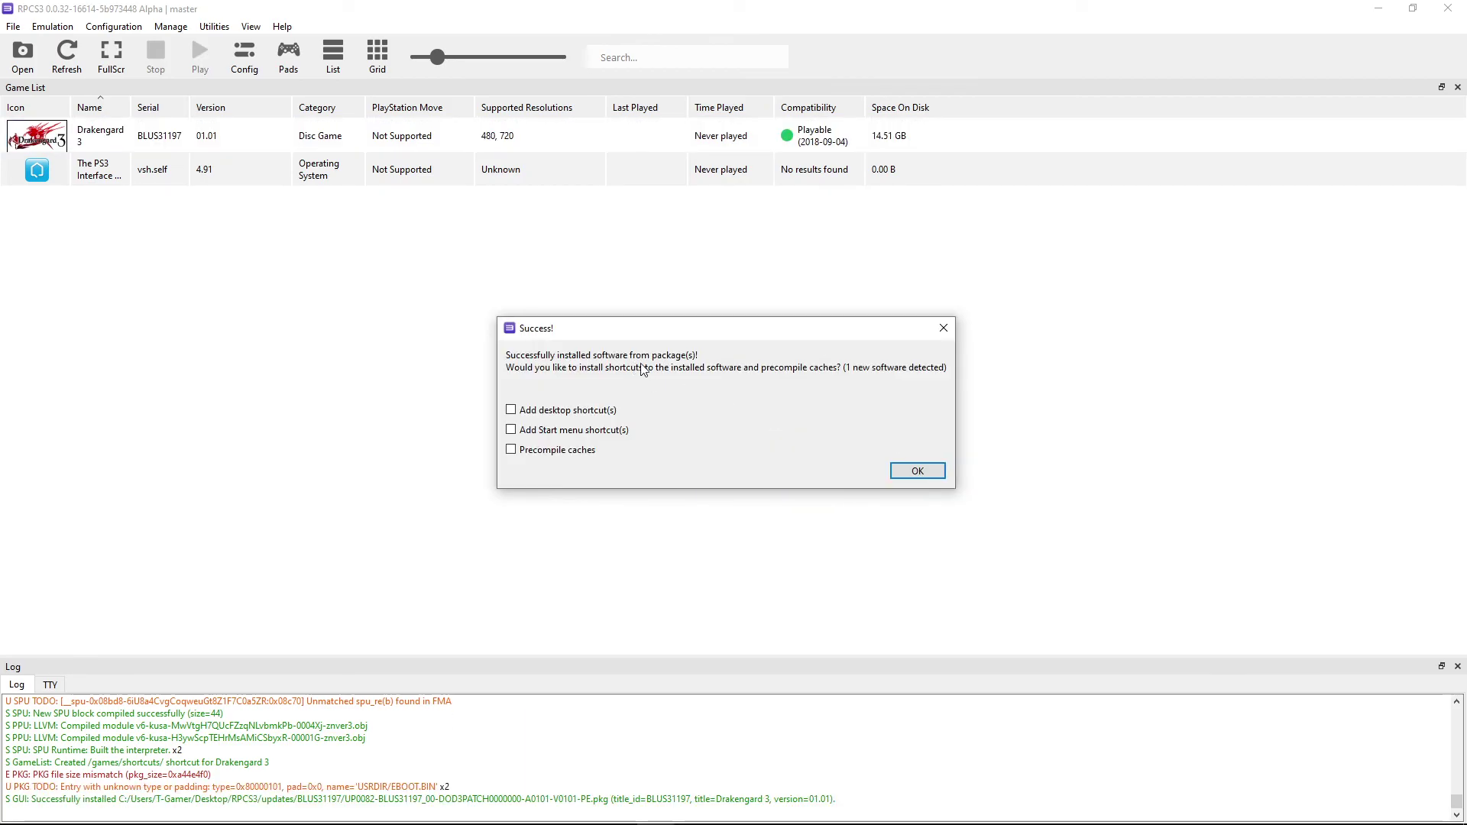
click(932, 478)
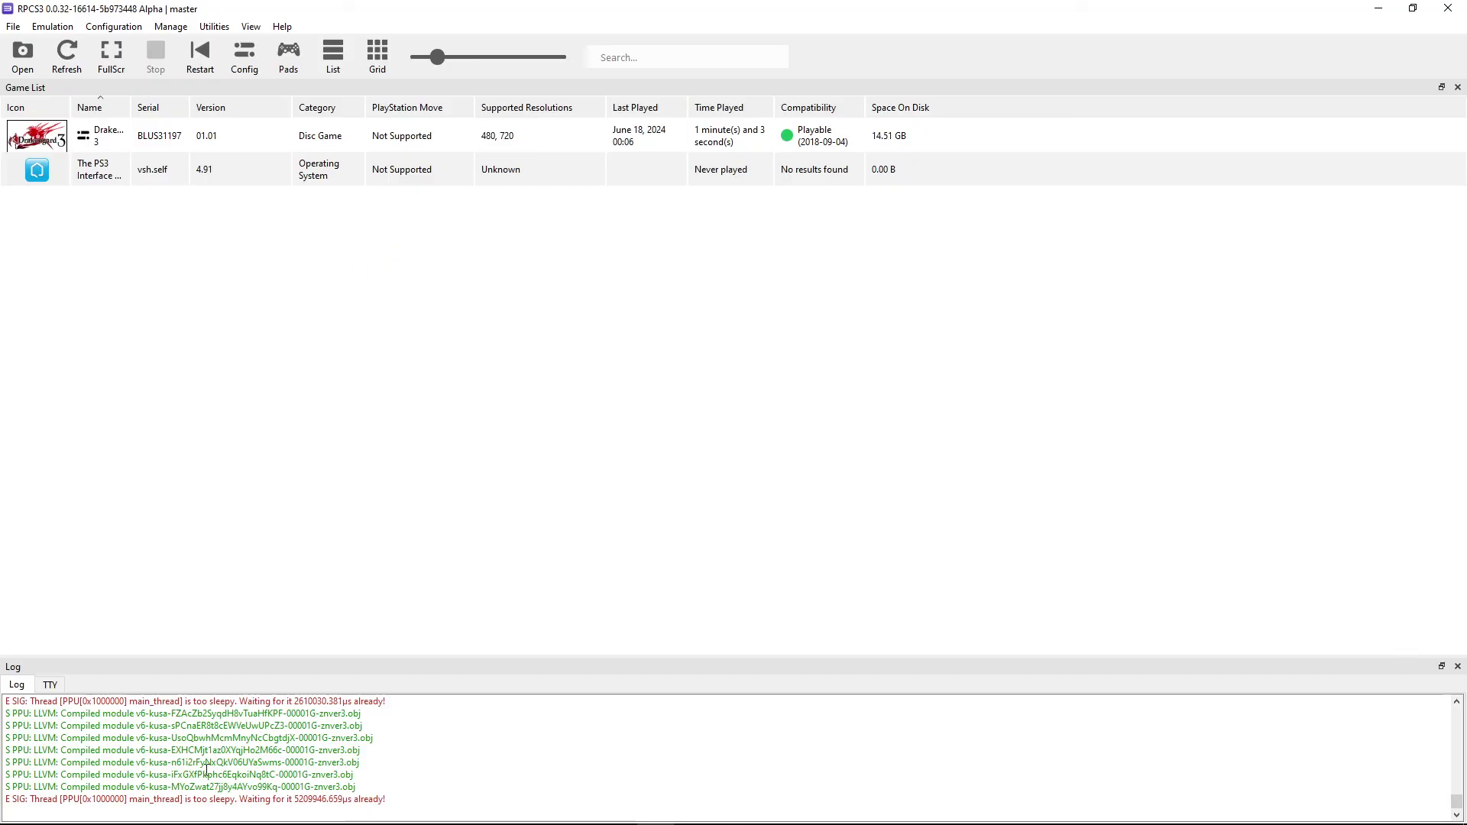
Switch to File Explorer, examine the PKG and RAP files in the DLC folder and go up to the Drakengard 3 folder.
click(181, 818)
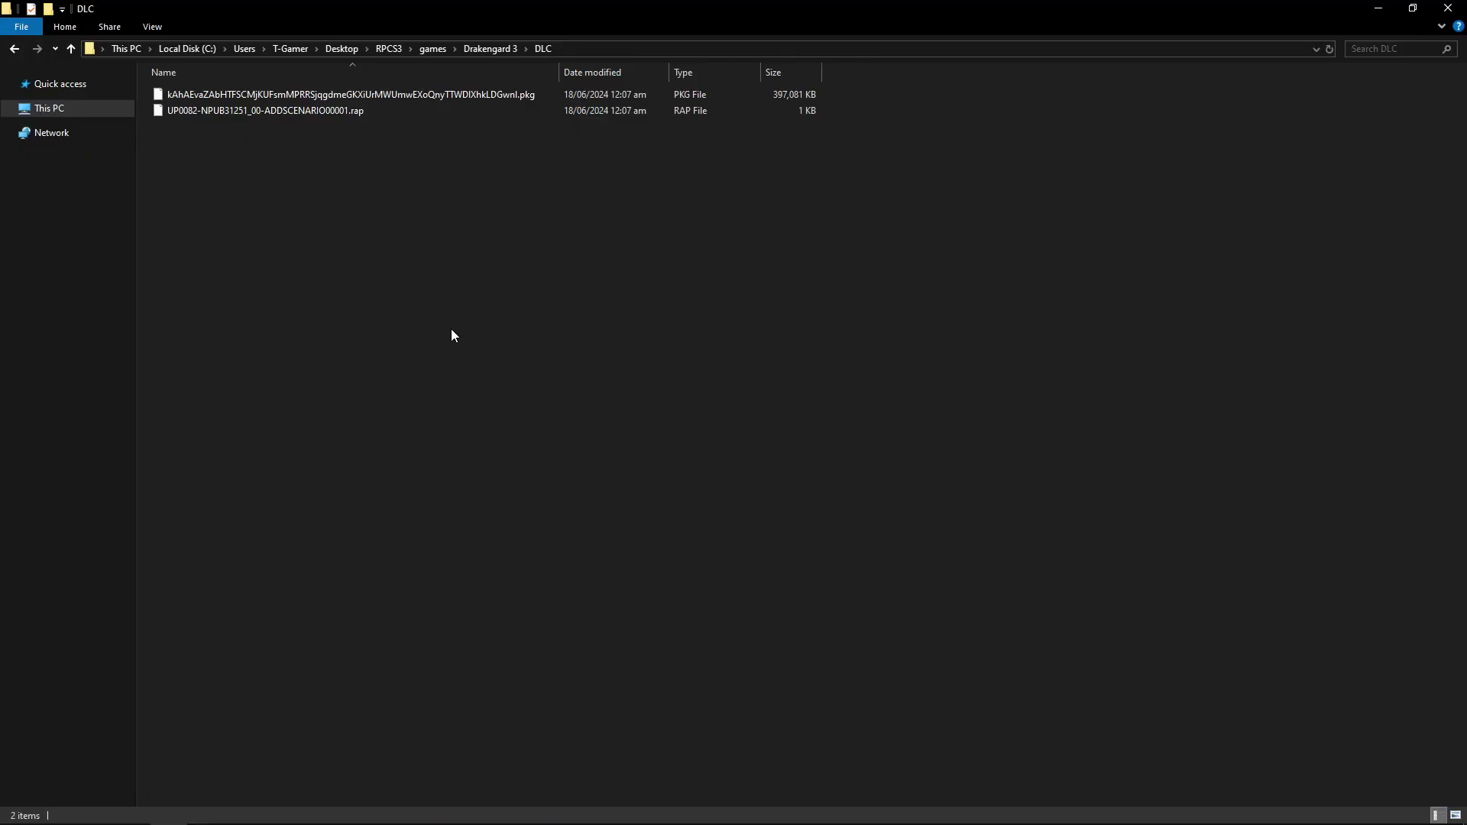
click(523, 95)
click(361, 114)
click(461, 156)
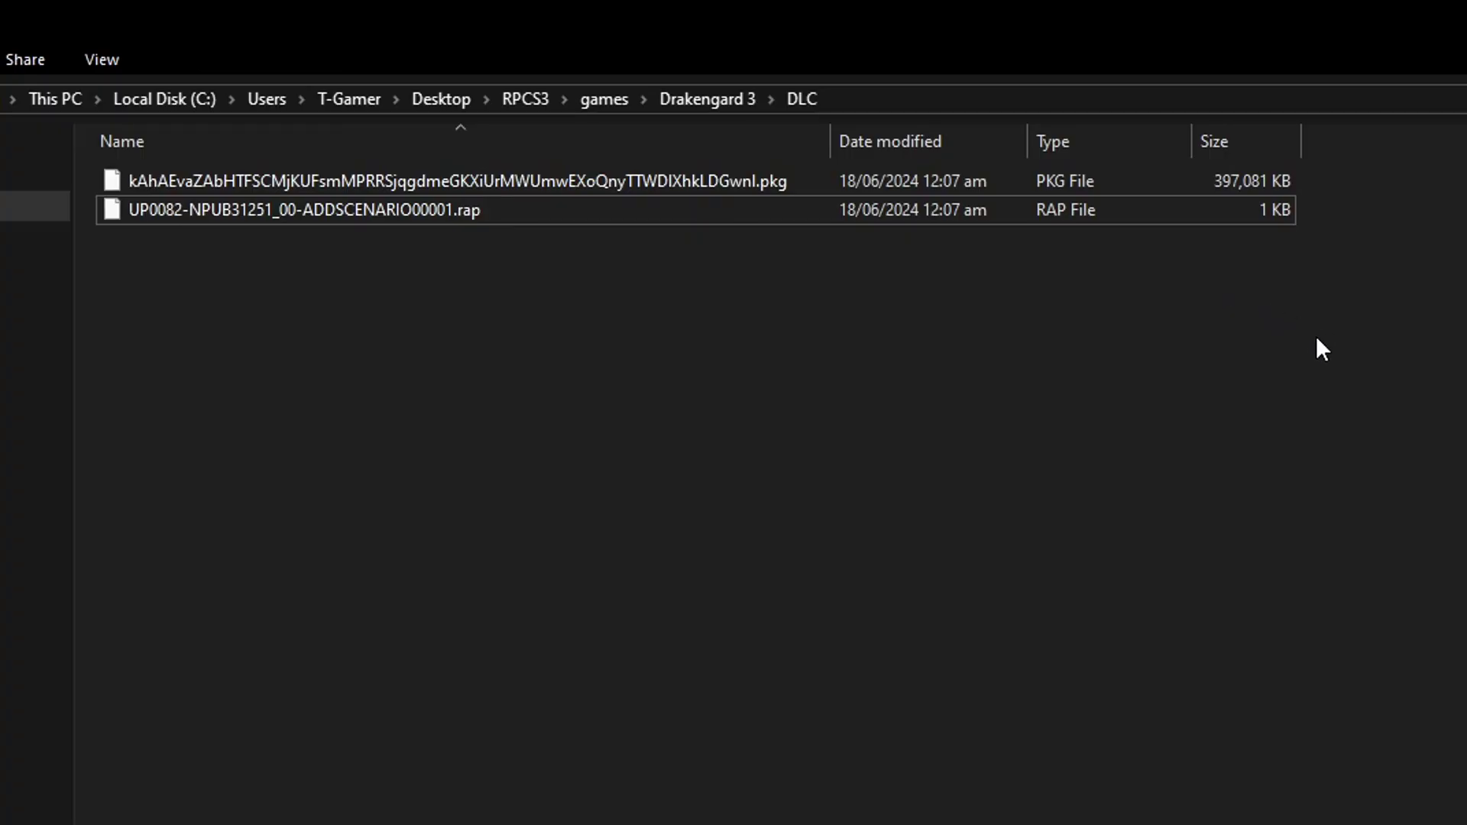
click(1067, 183)
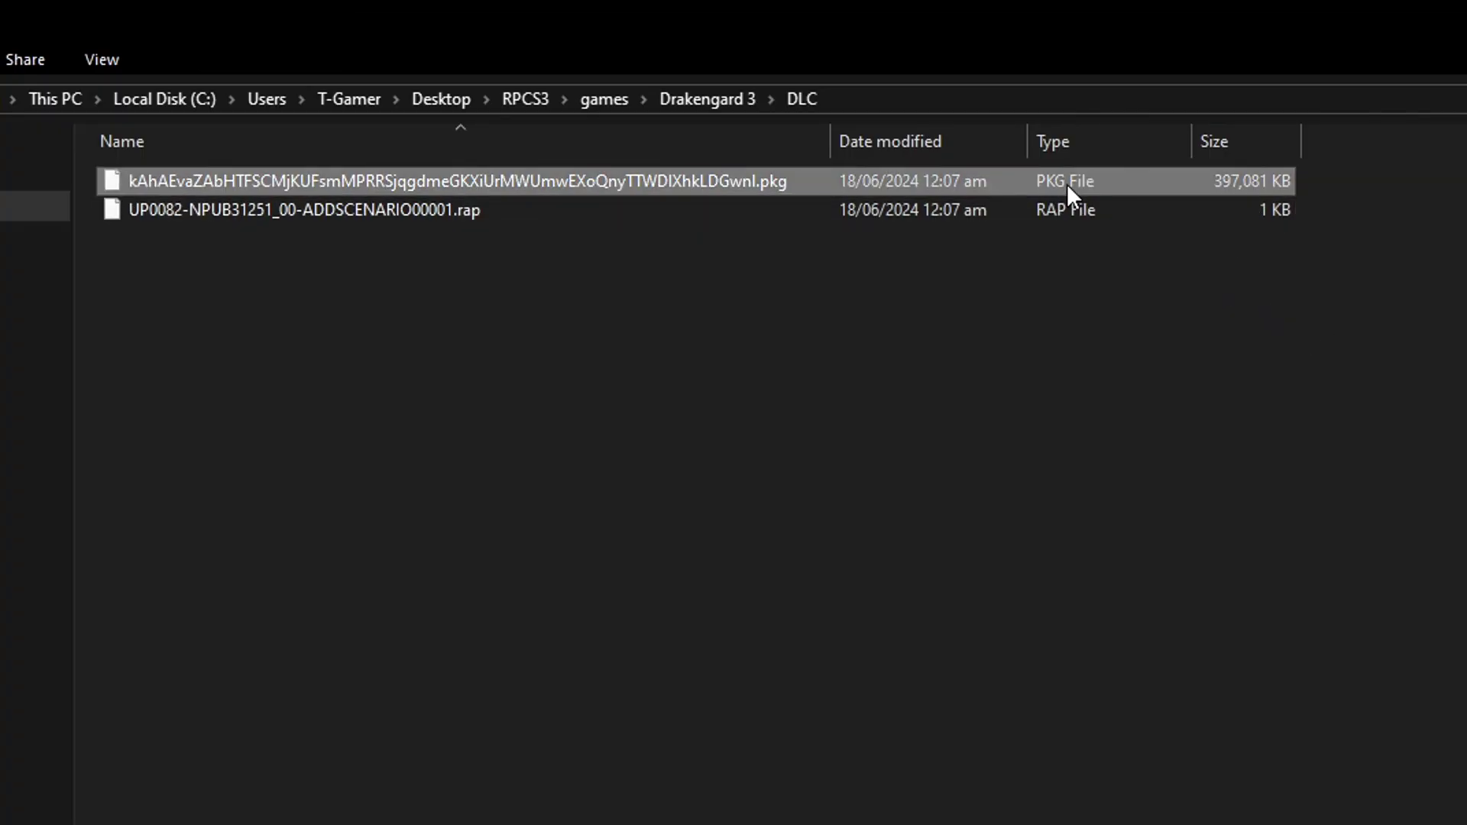
click(1064, 209)
click(1110, 285)
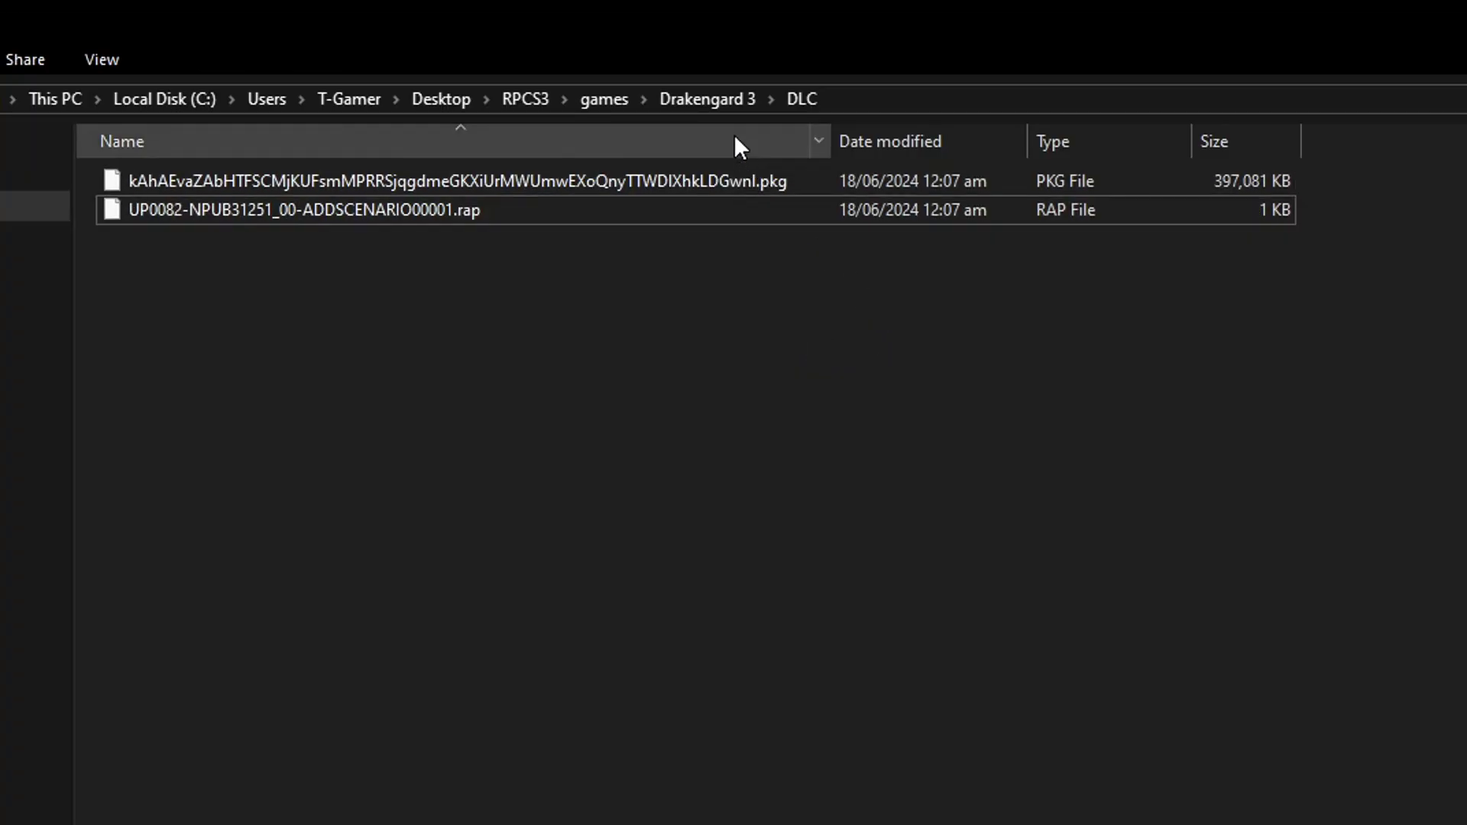
click(709, 98)
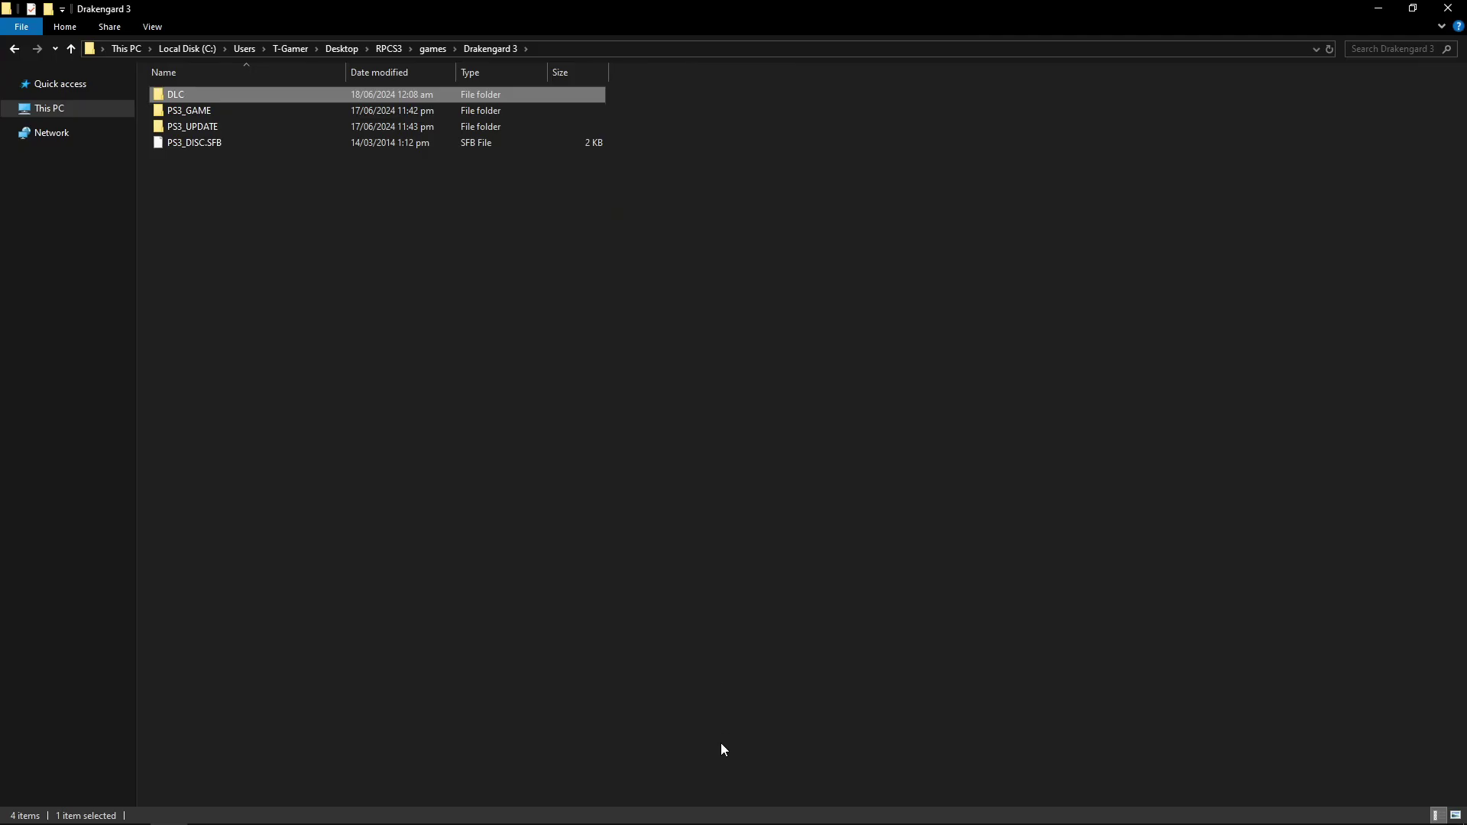
Switch to RPCS3 and install both the PKG and RAP files from games\Drakengard 3\DLC.
mouse_move(679, 819)
click(663, 818)
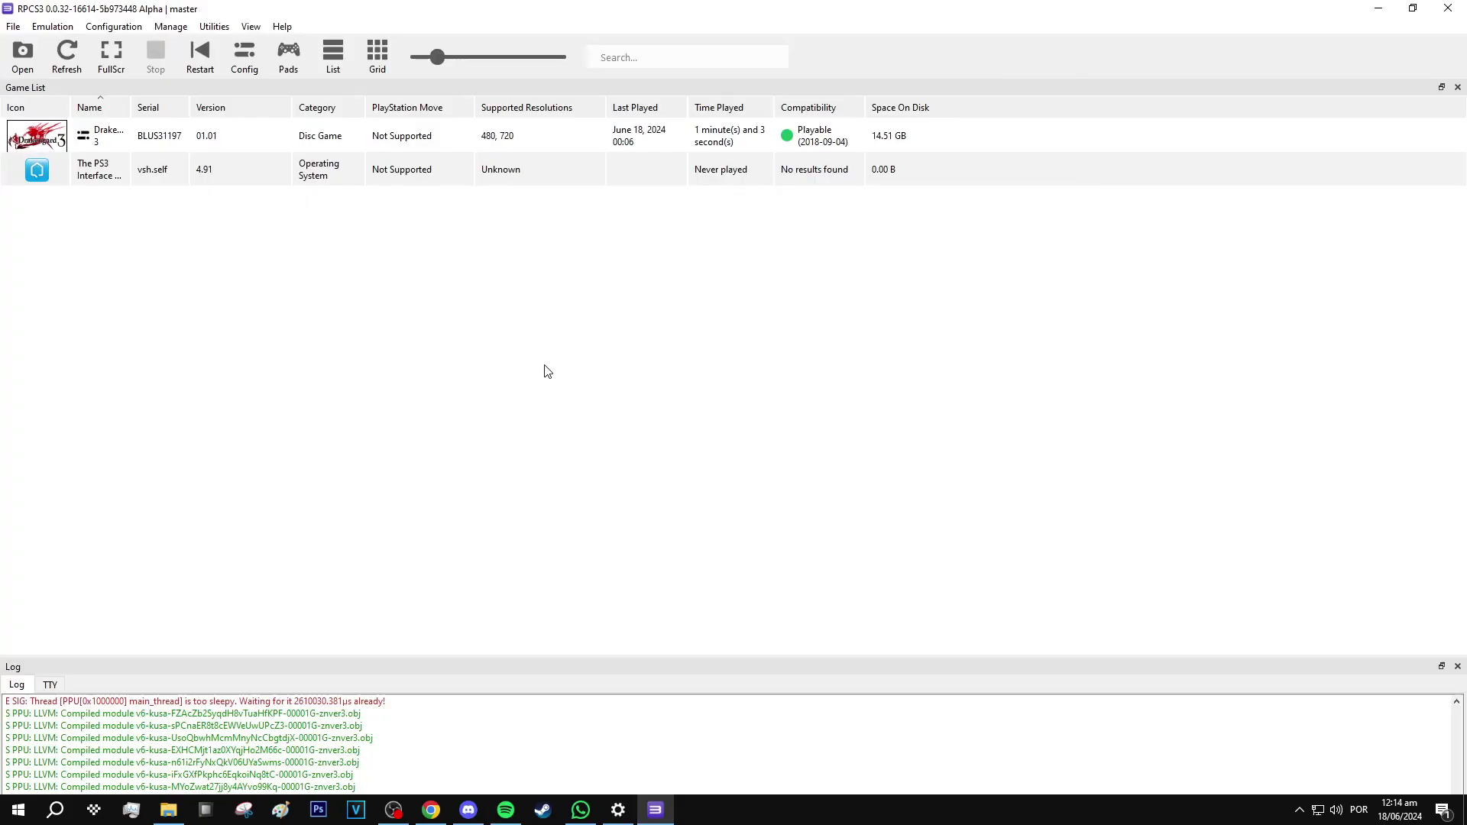
click(11, 29)
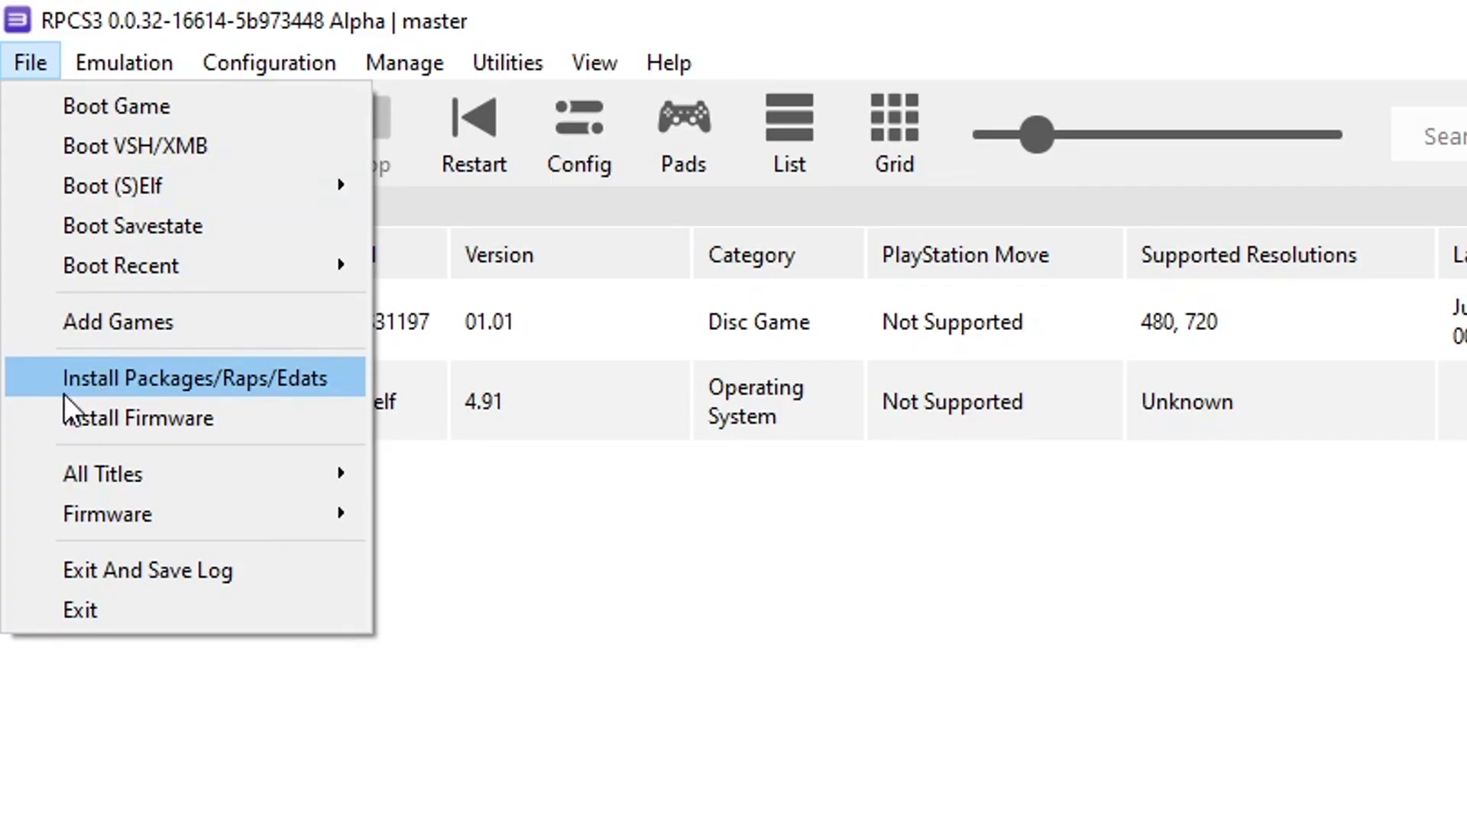
click(241, 388)
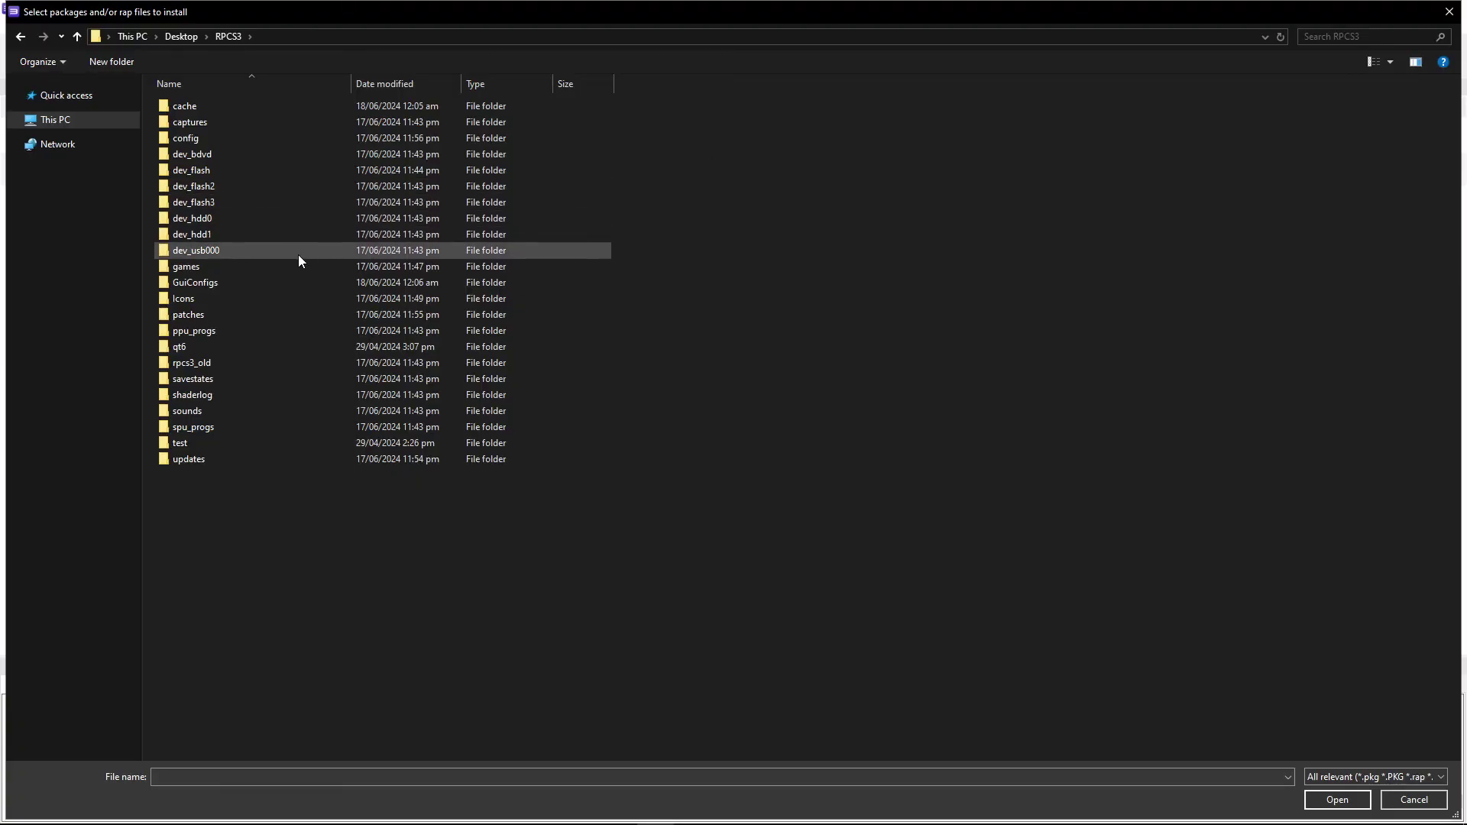
double_click(207, 267)
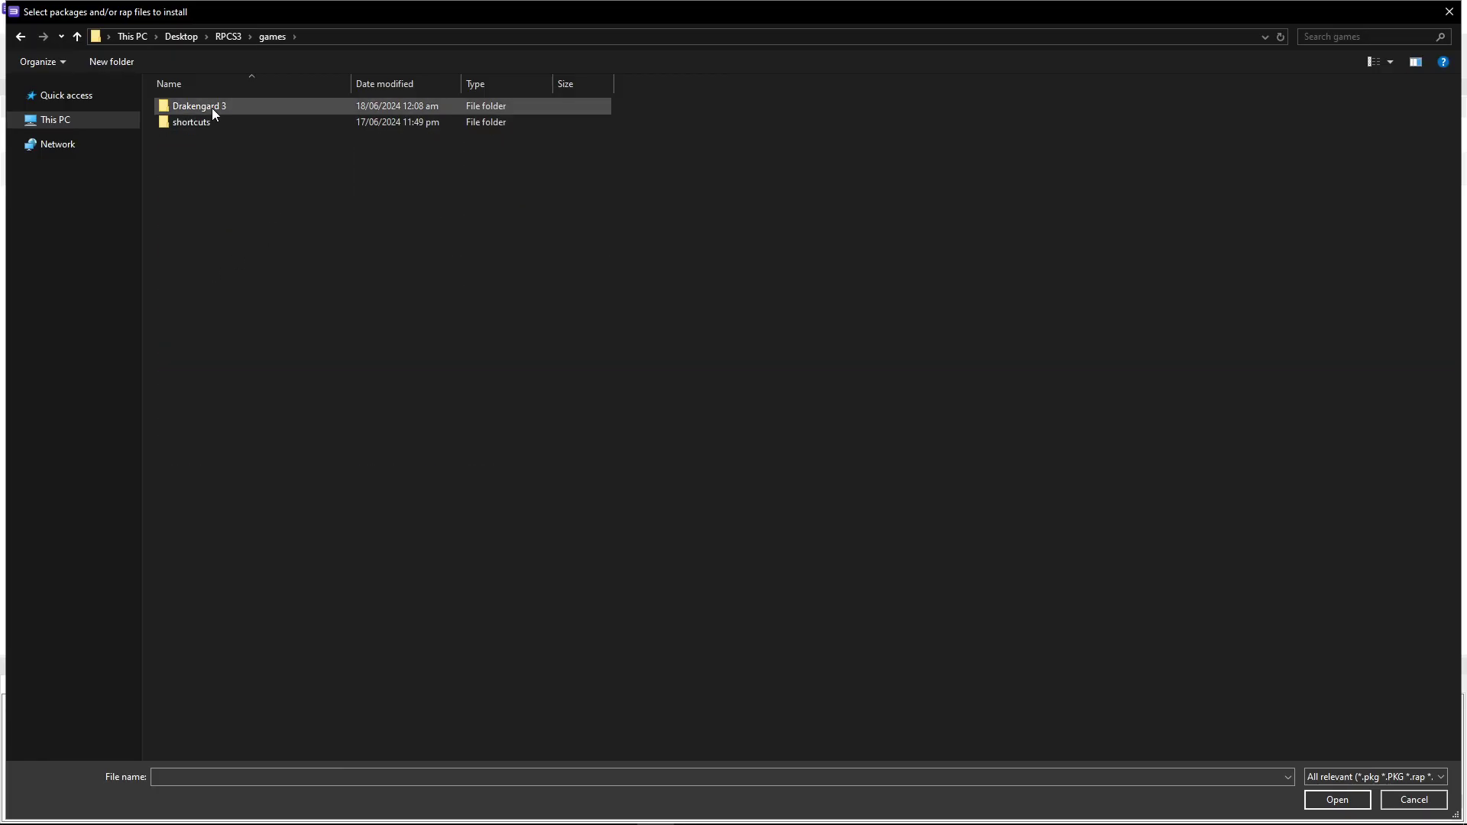
double_click(213, 108)
double_click(184, 104)
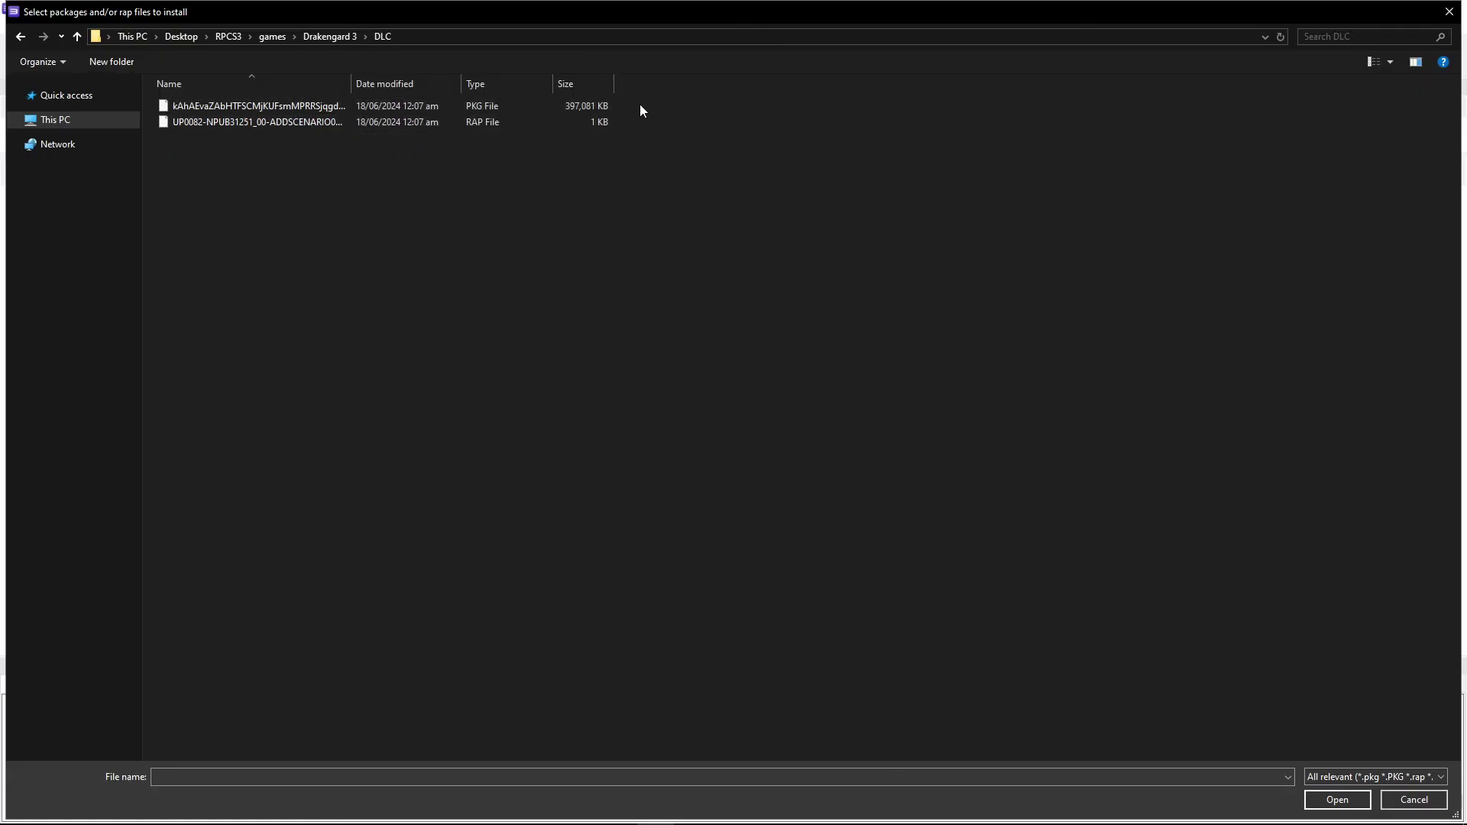
drag(642, 111, 578, 119)
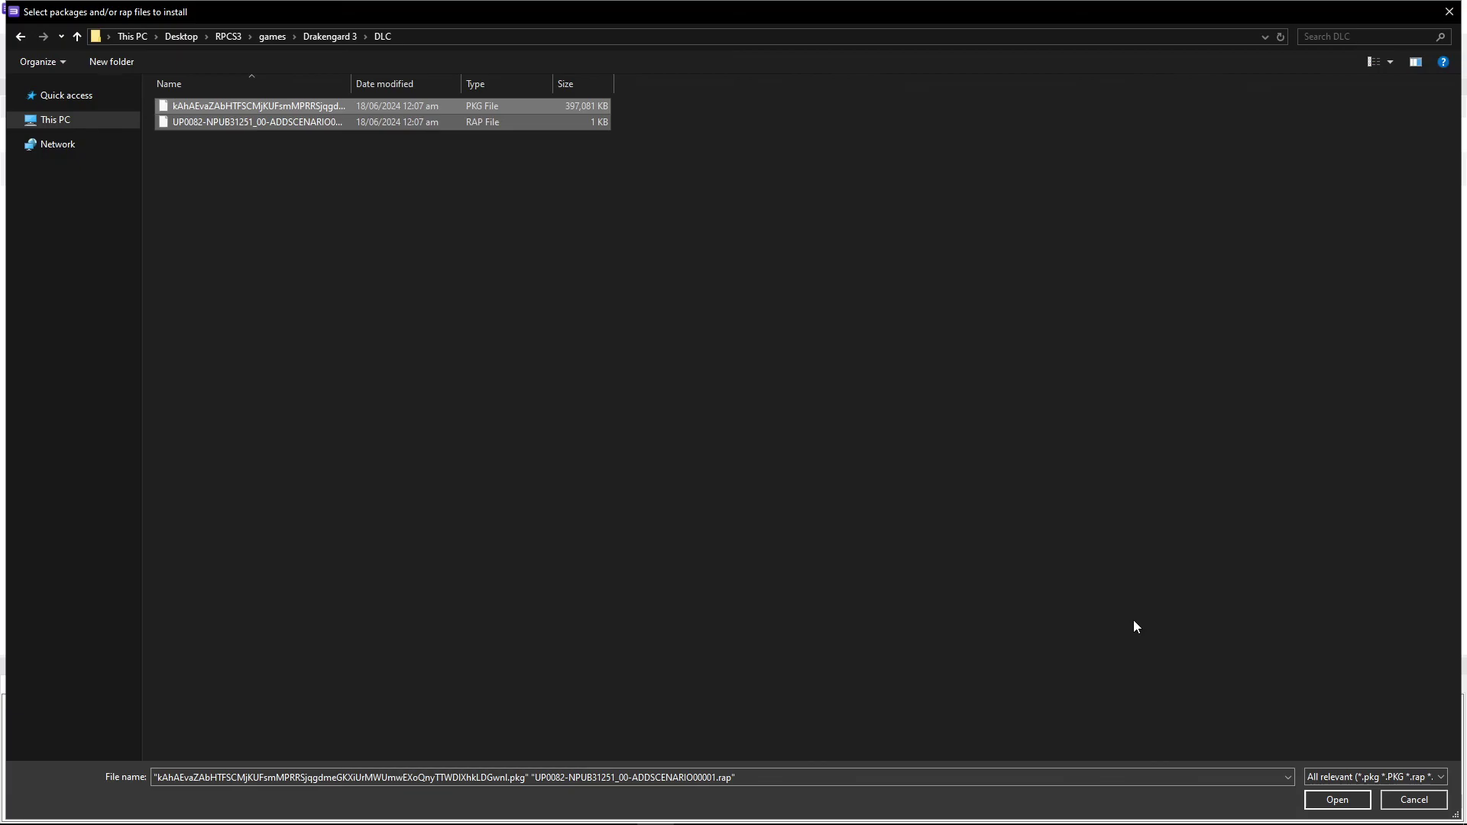
click(1337, 800)
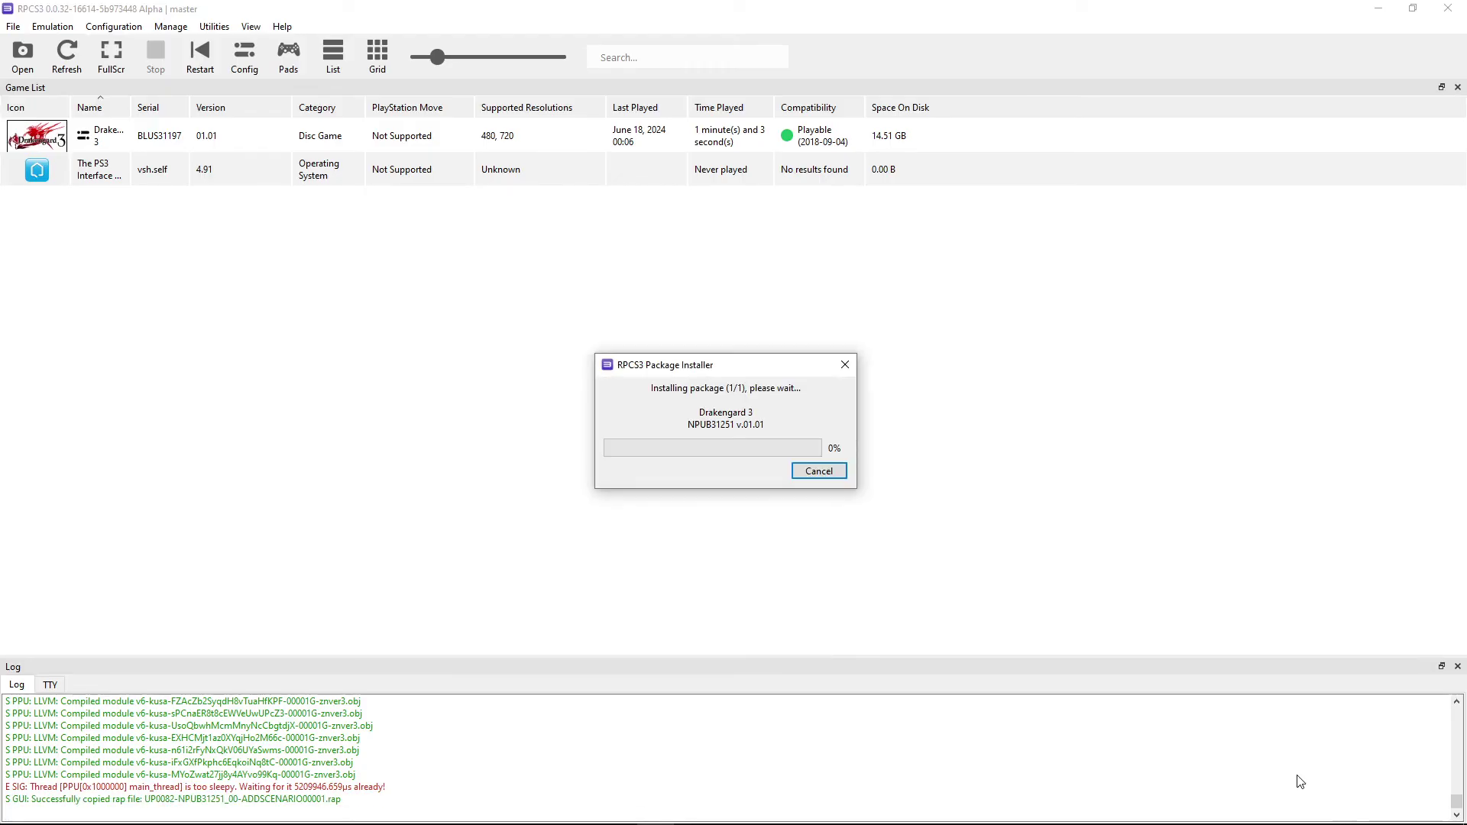
click(812, 439)
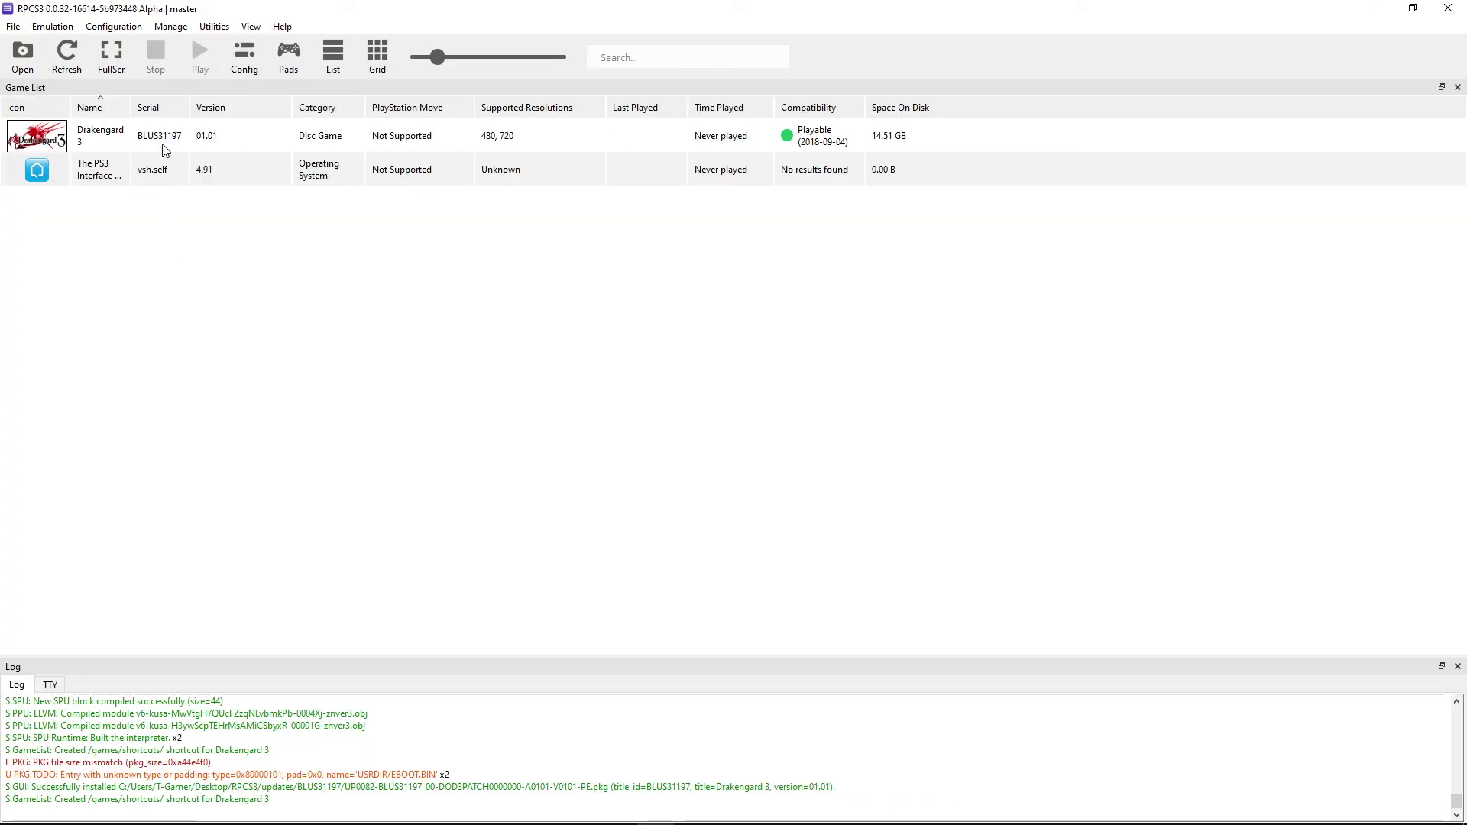
Open the Patch Manager for Drakengard 3 and update to the newly available patches.
click(208, 147)
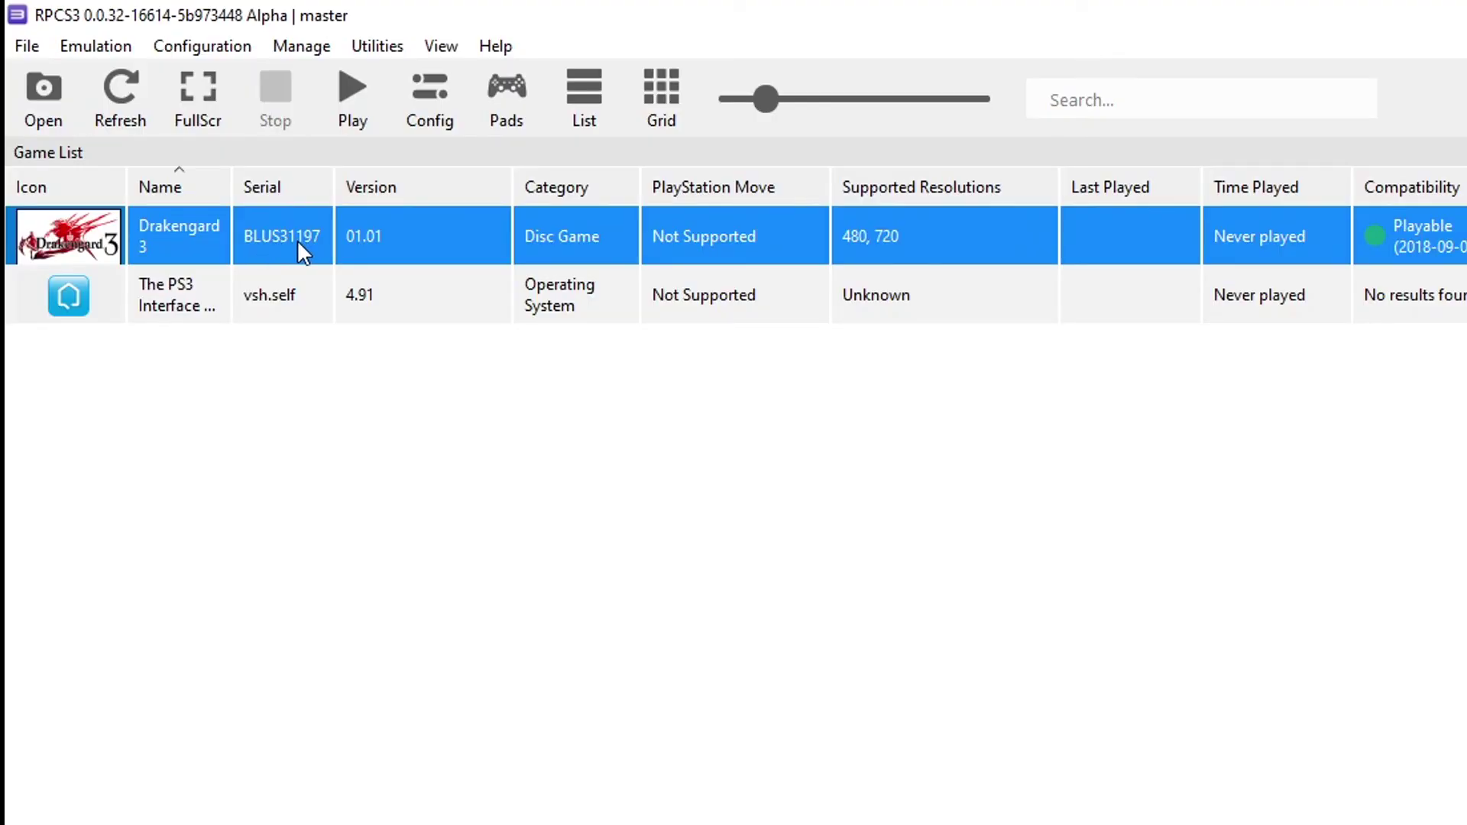
right_click(298, 243)
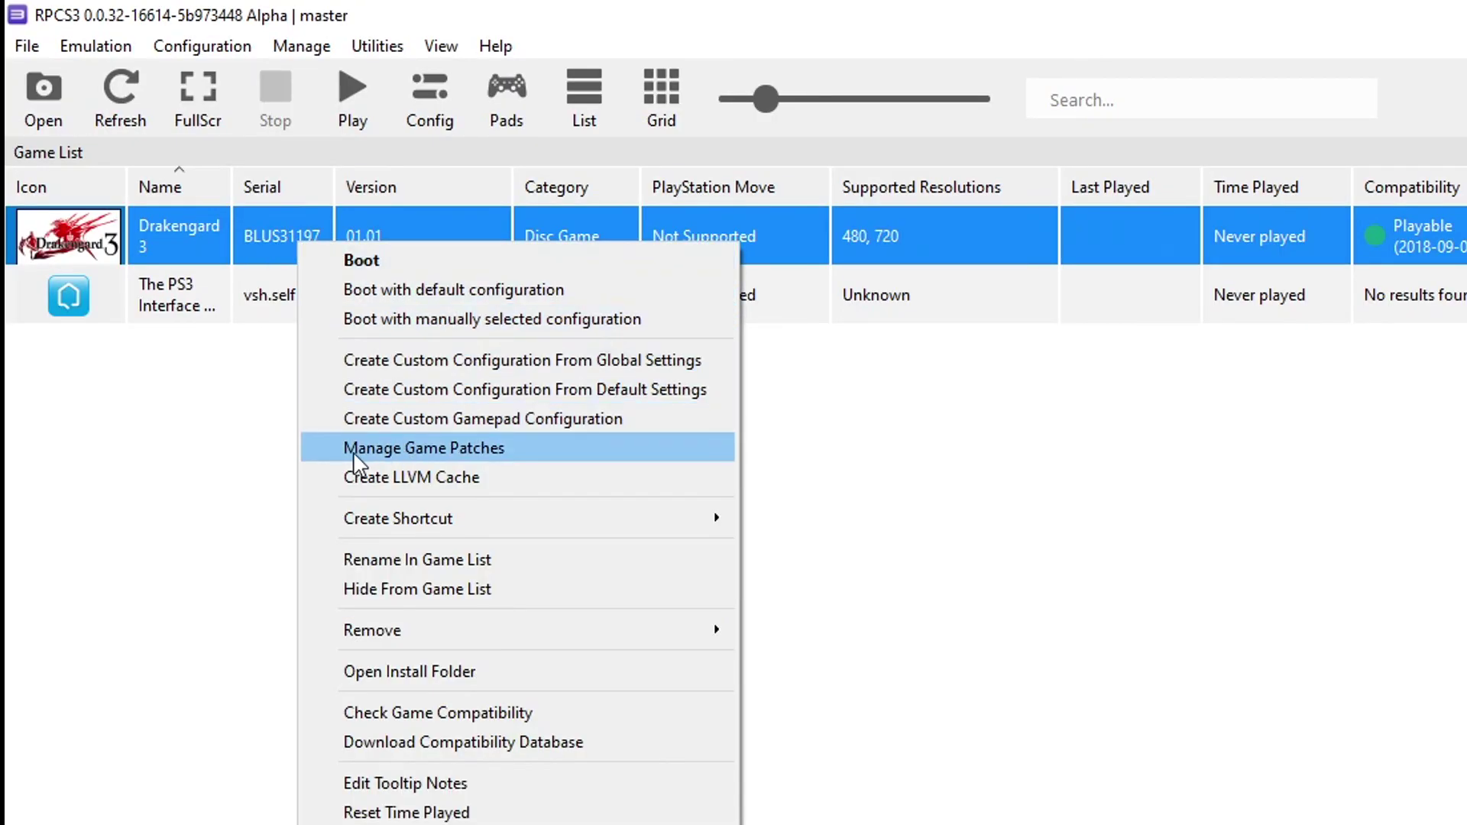
click(505, 454)
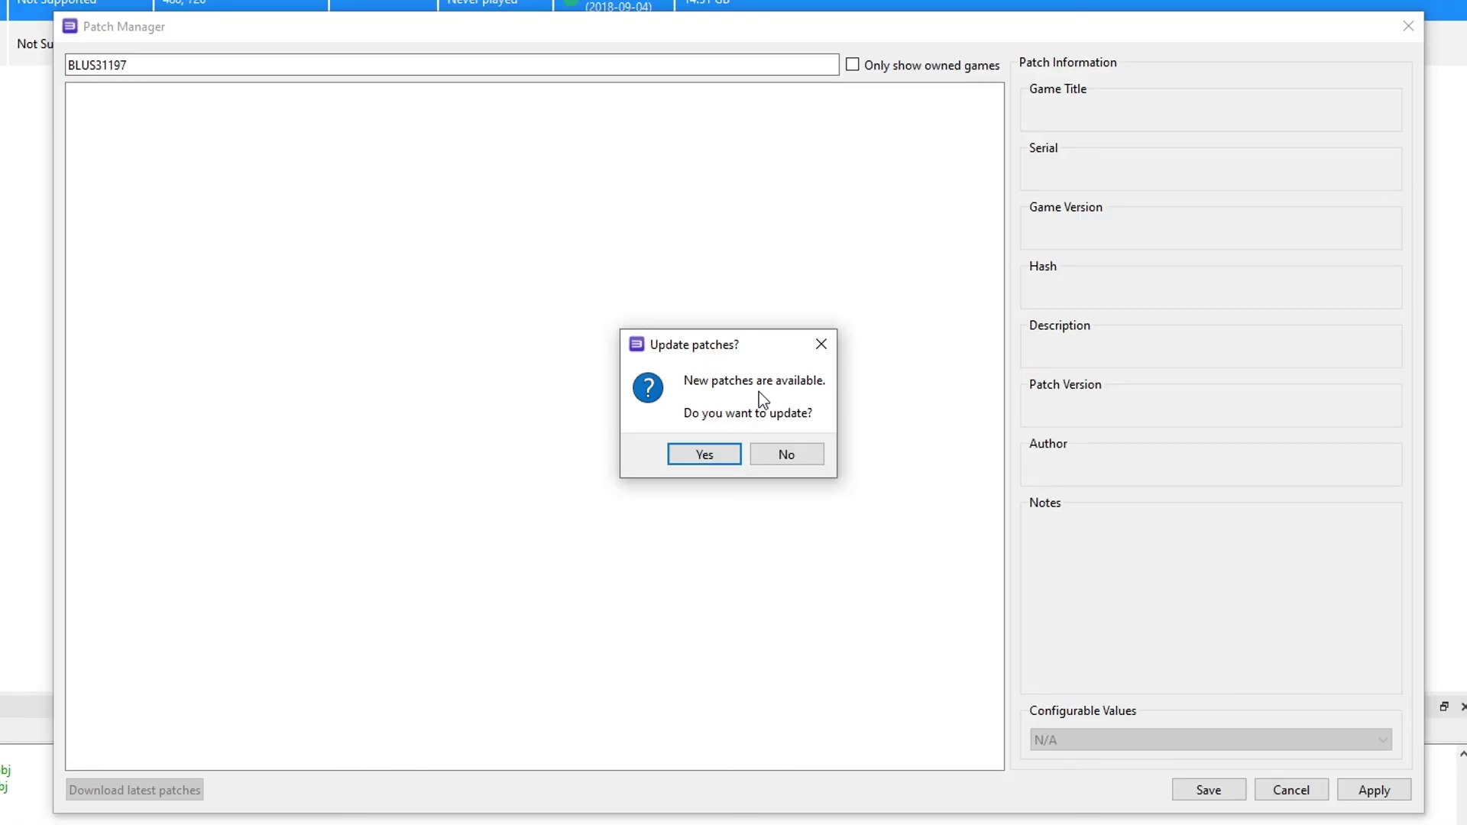
click(703, 453)
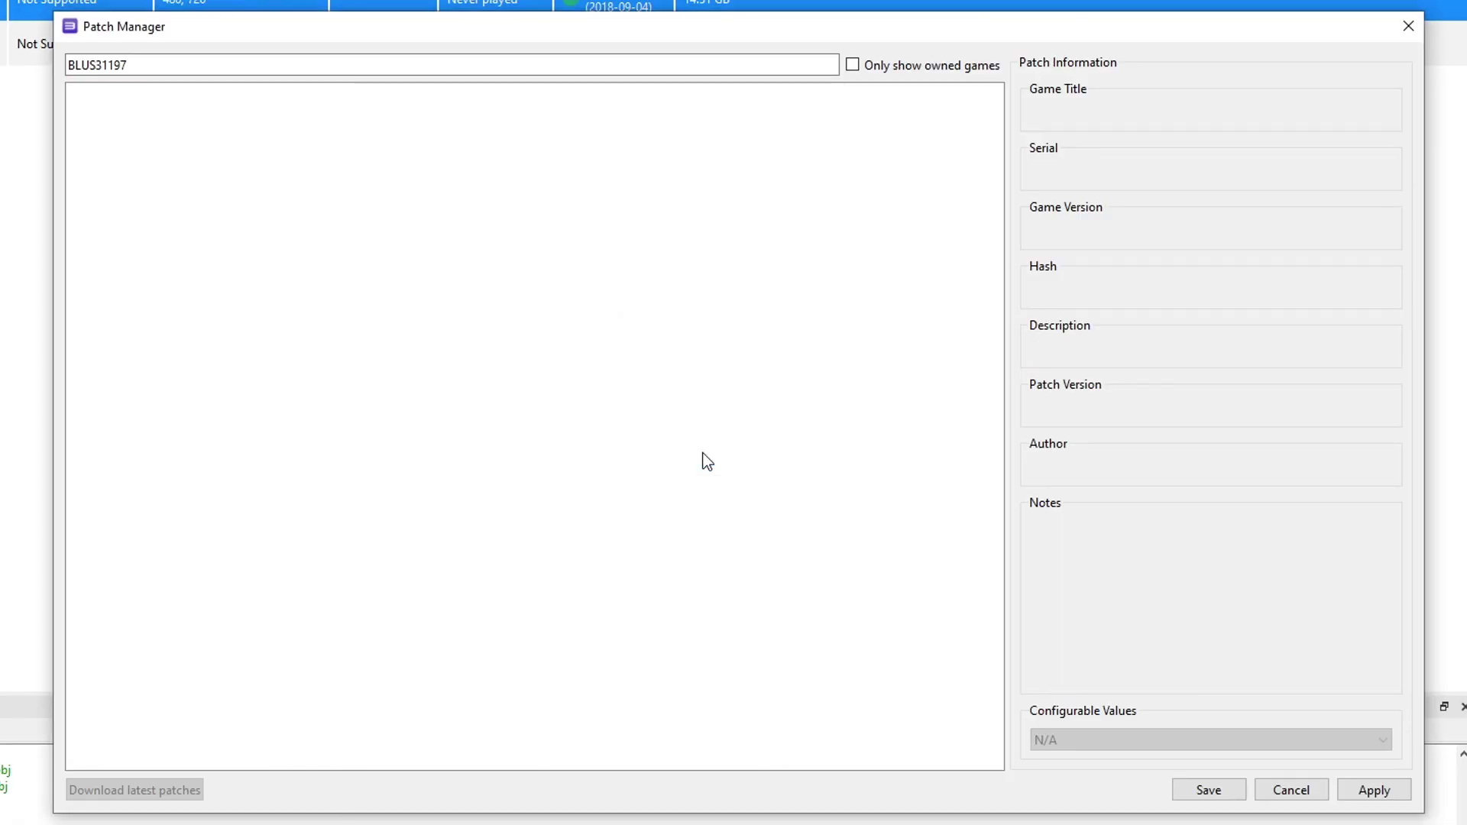
click(795, 444)
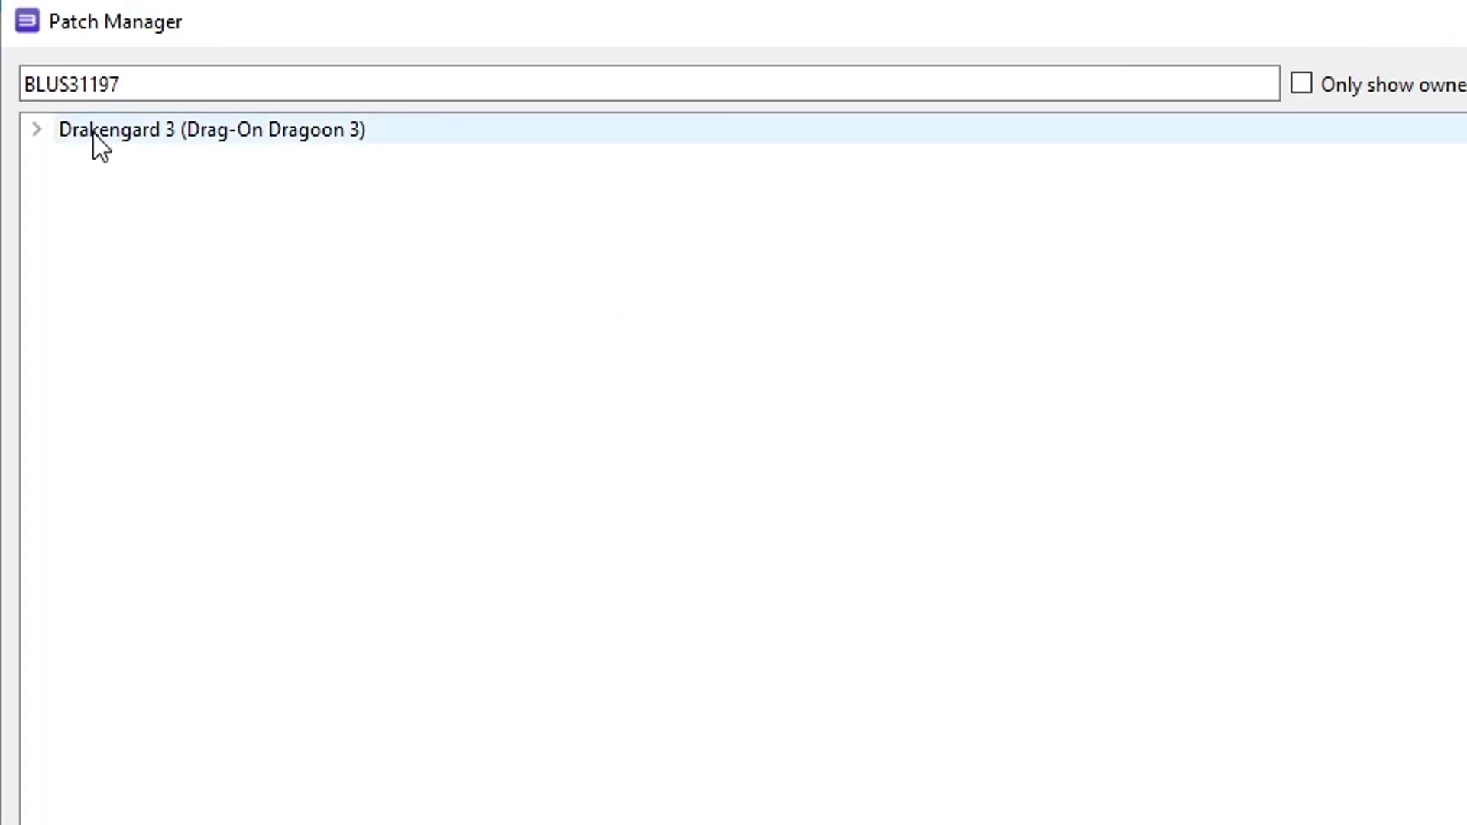
Enable the Increase Horizontal Camera Sensitivity and Unlock FPS patches for BLUS31197 v.01.01, then apply and save them.
click(87, 141)
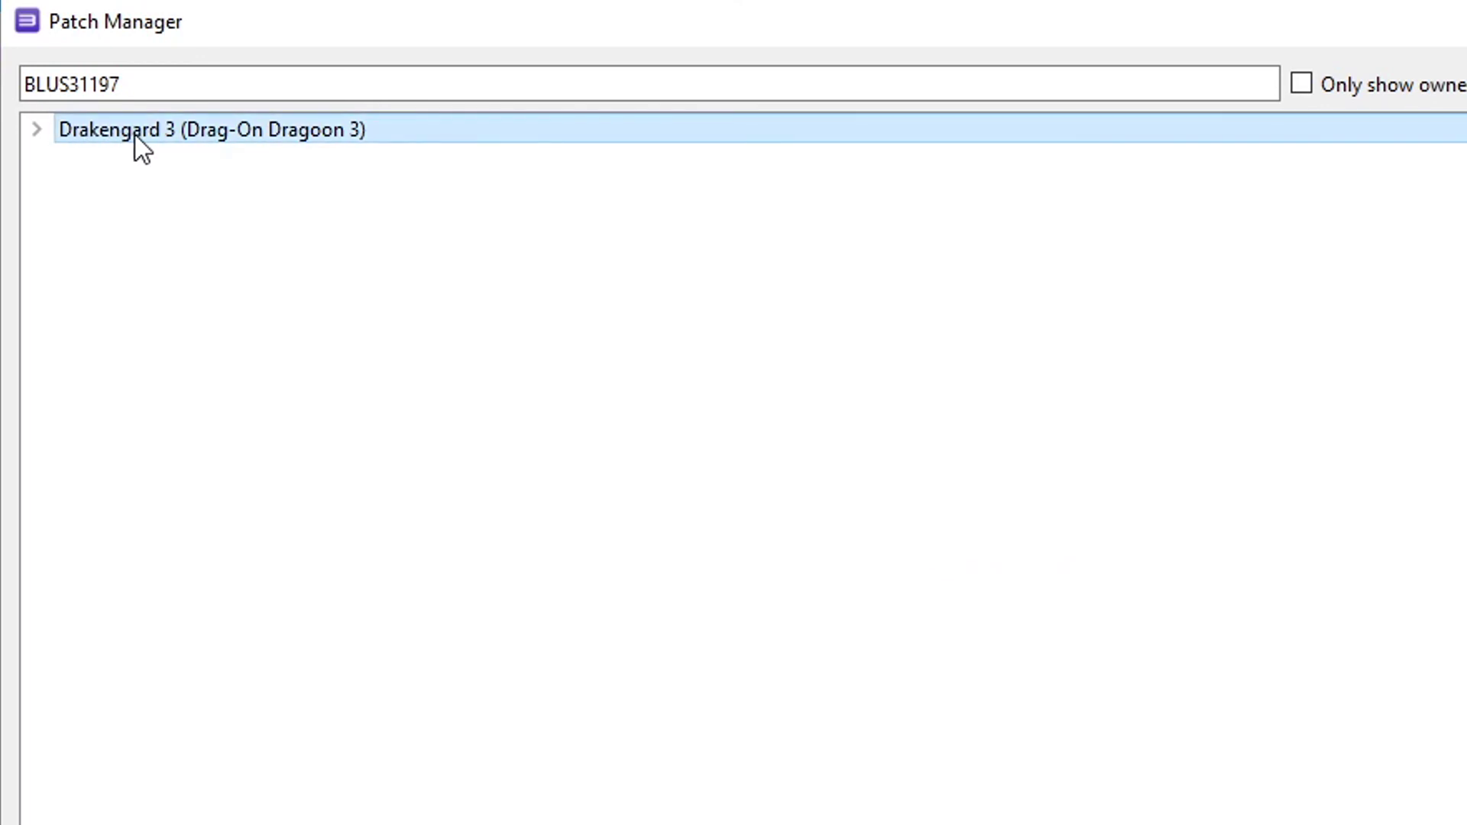
click(36, 133)
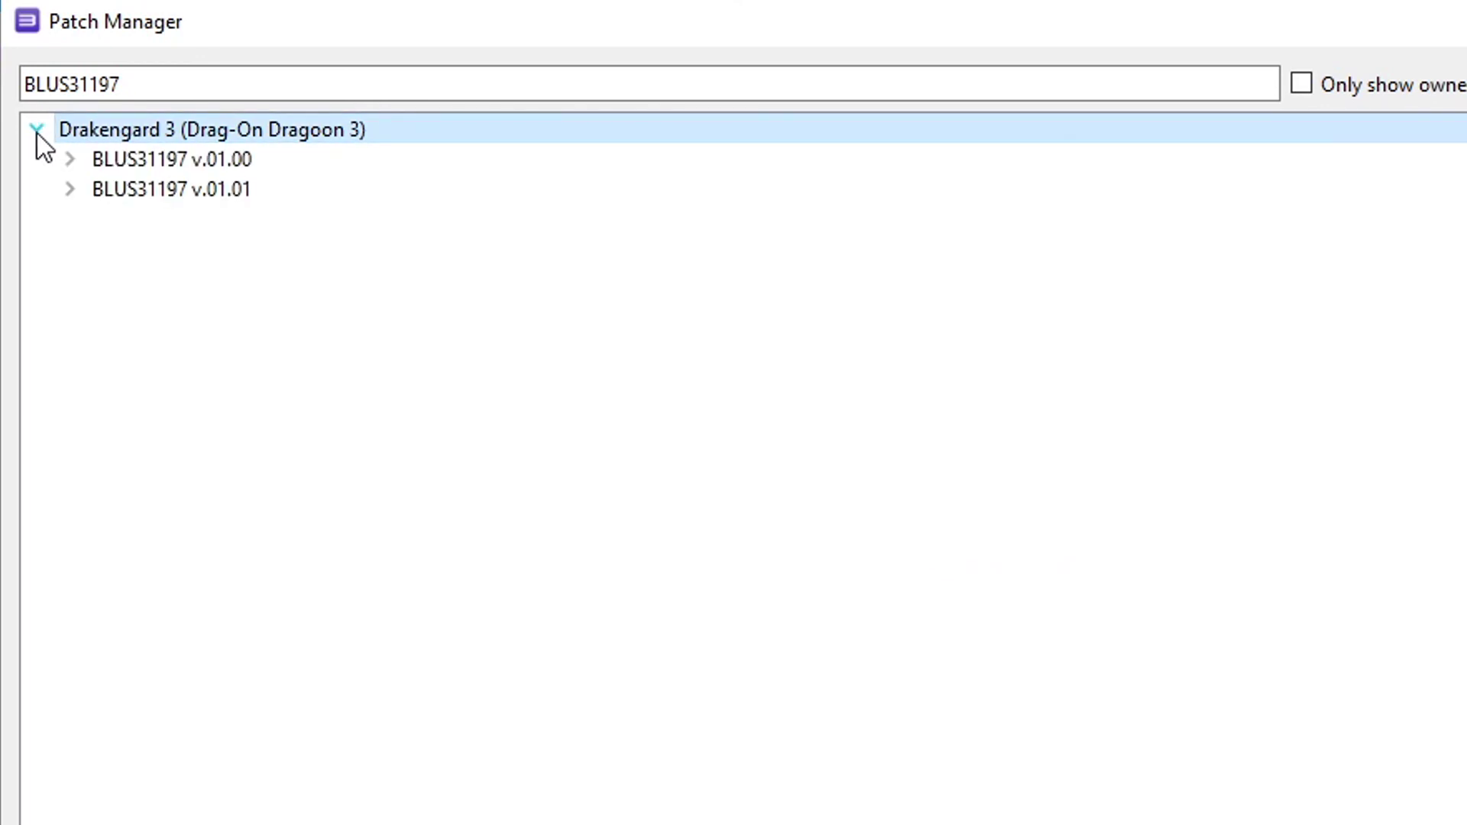
click(162, 191)
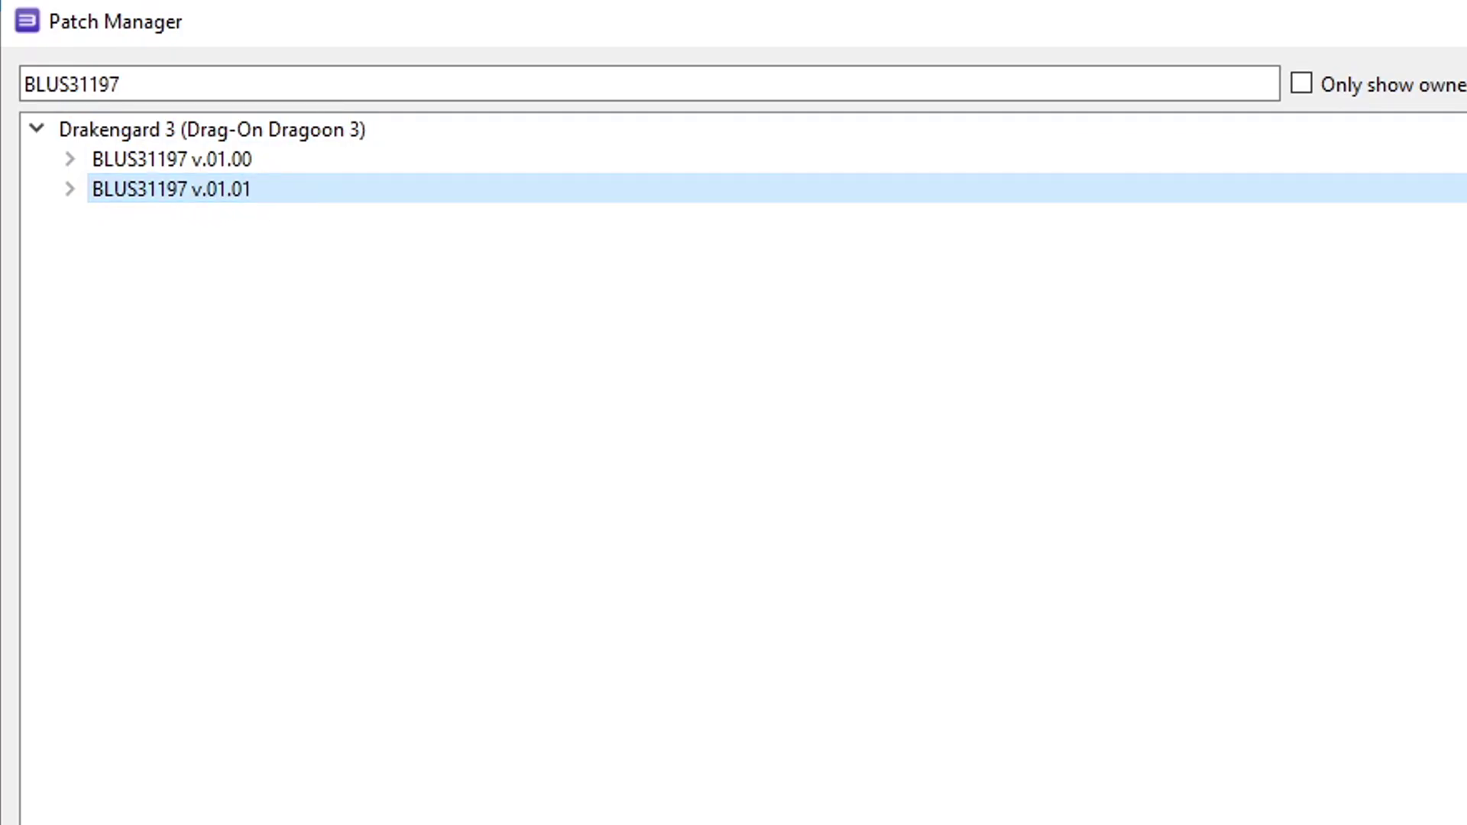
click(70, 189)
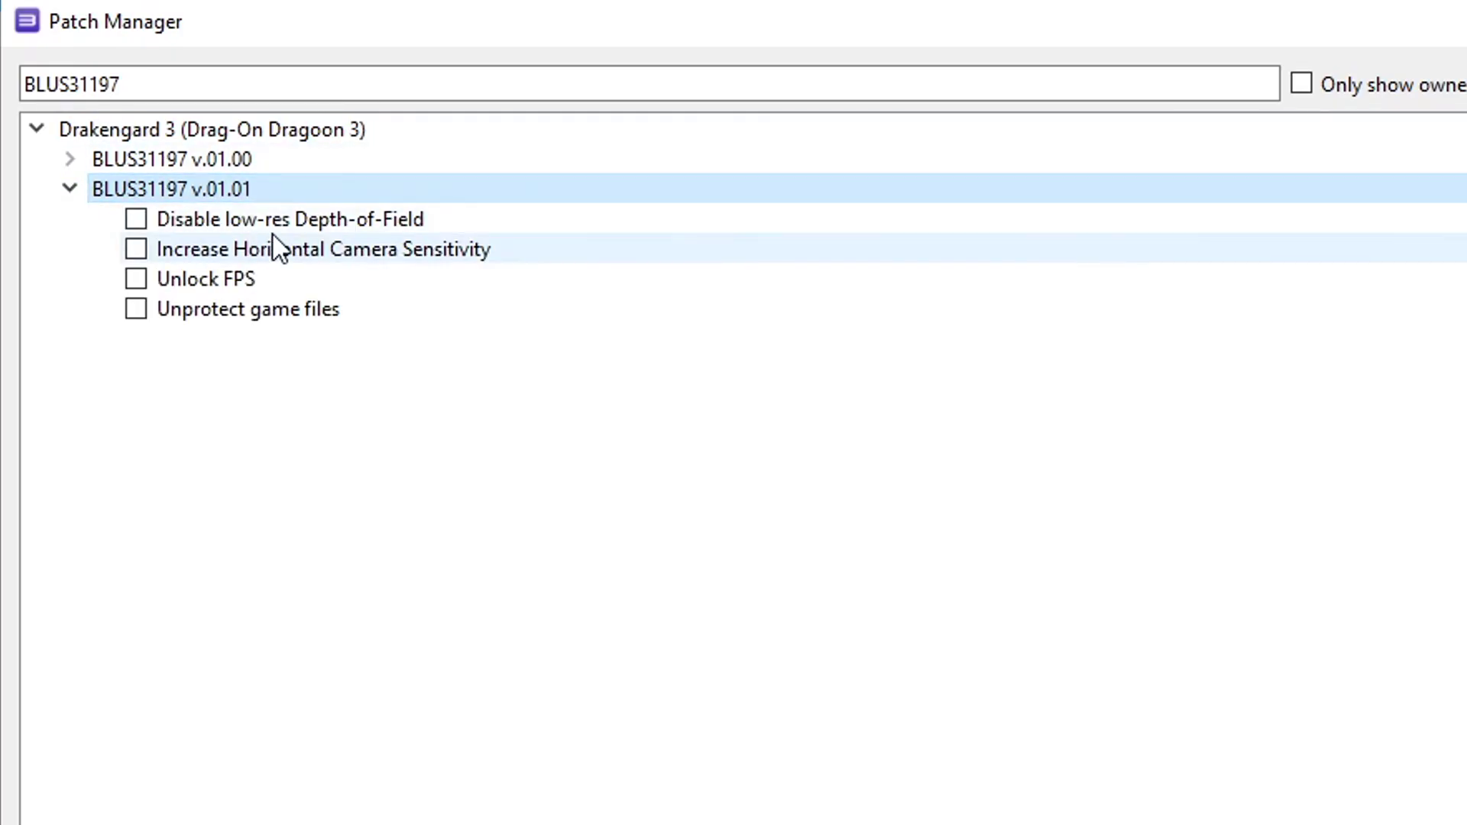
click(247, 225)
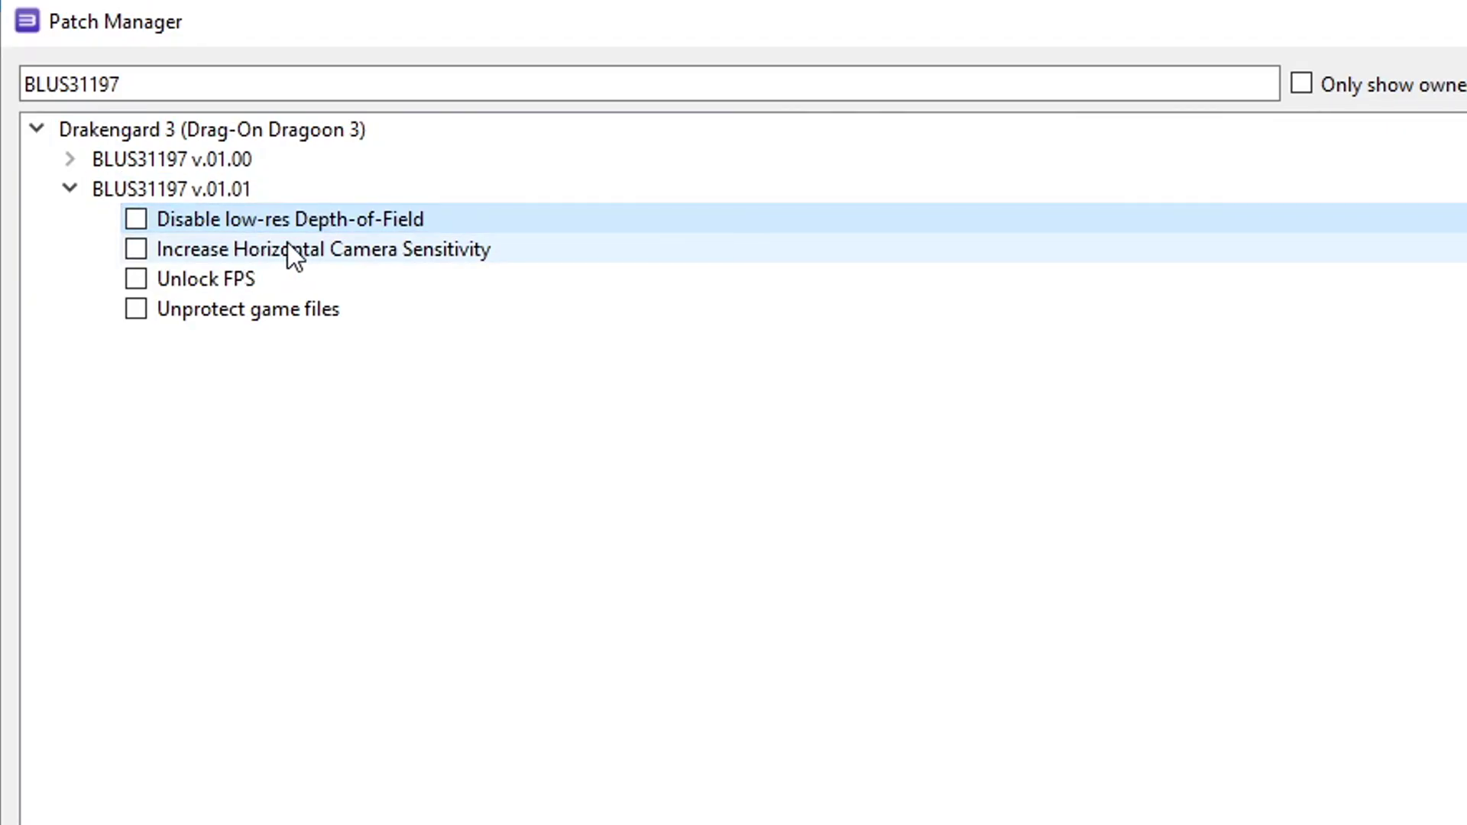
click(230, 253)
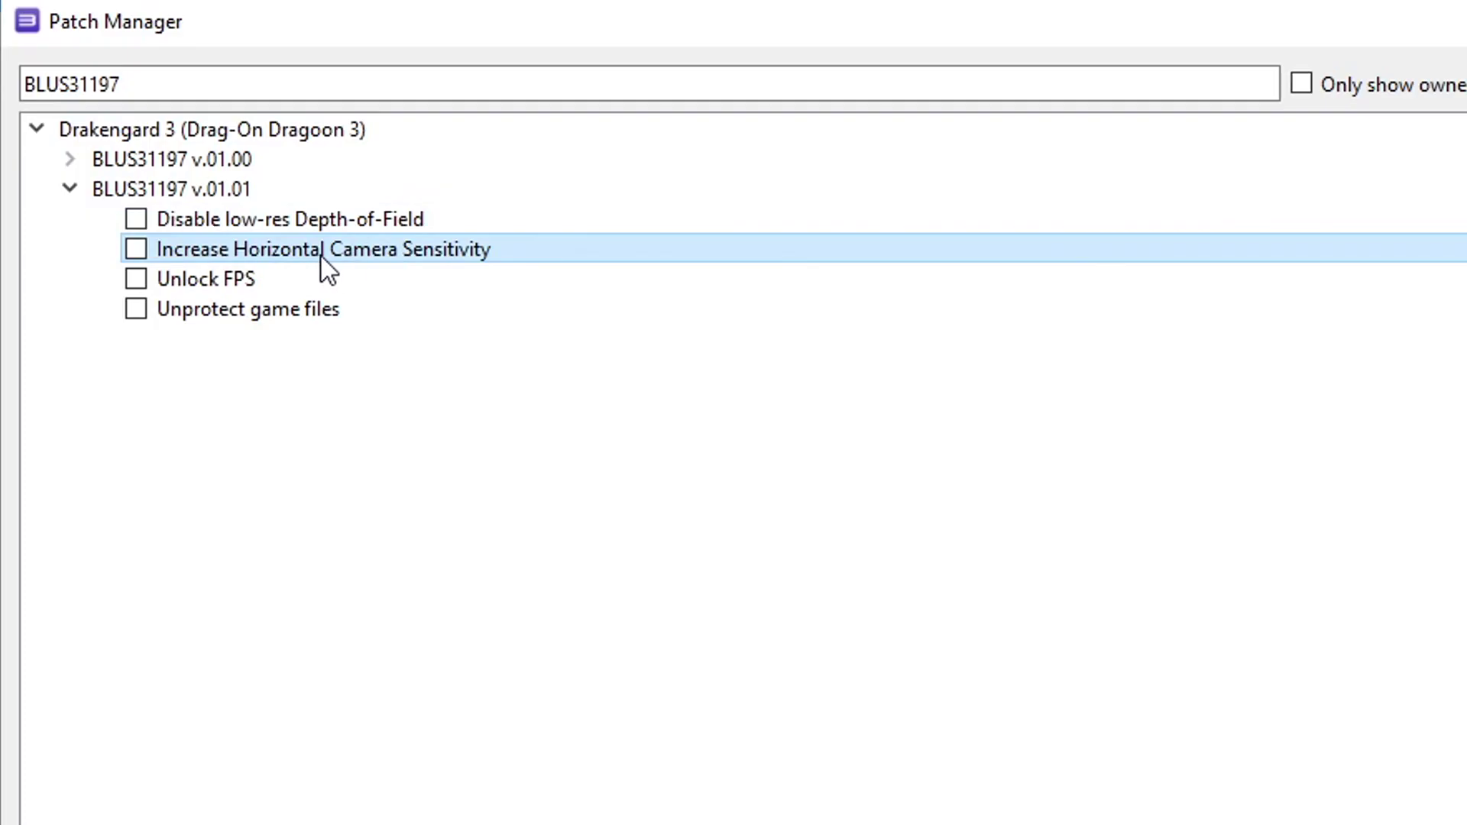
click(136, 251)
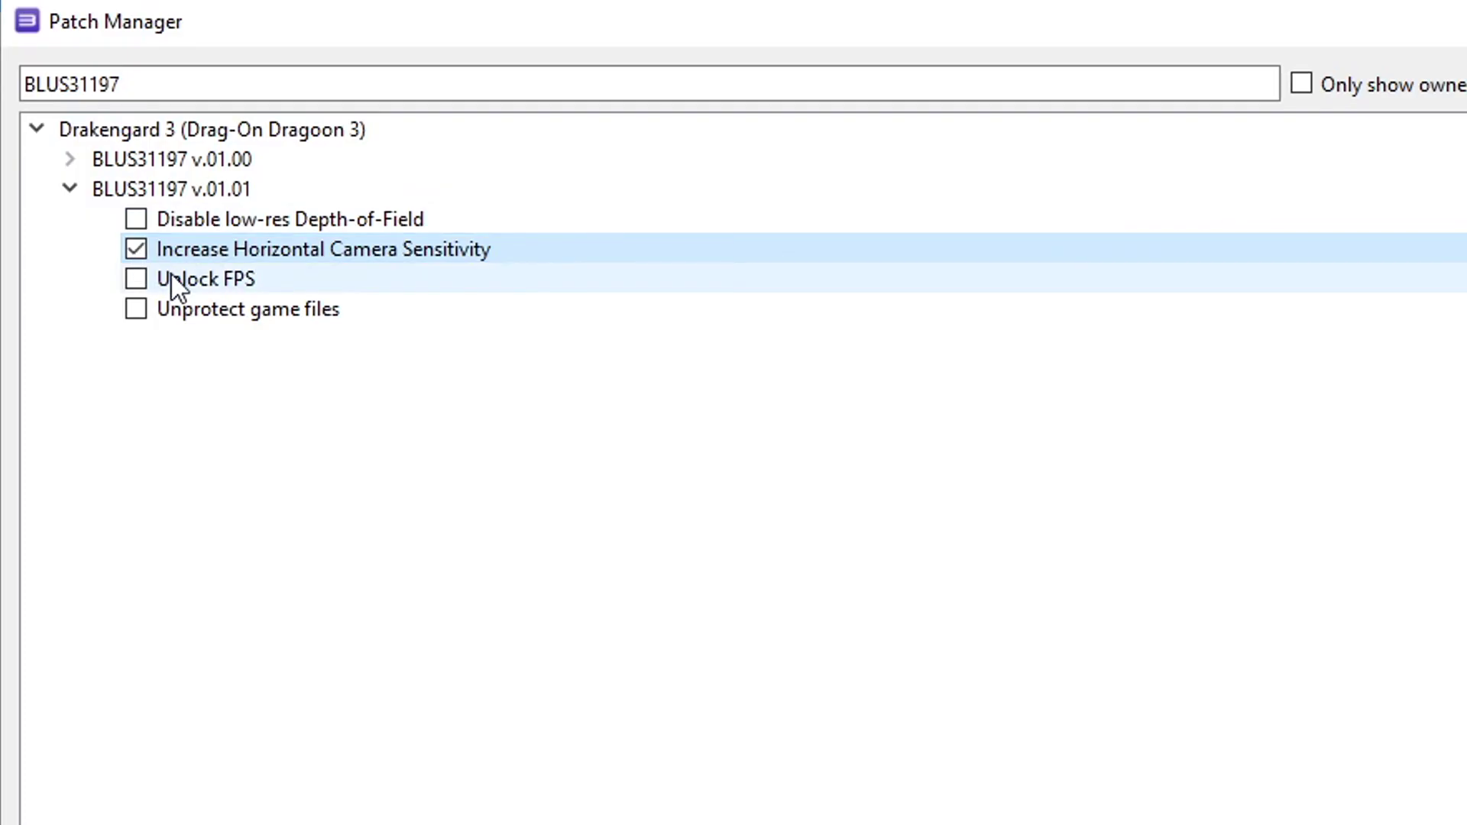
click(178, 277)
click(138, 280)
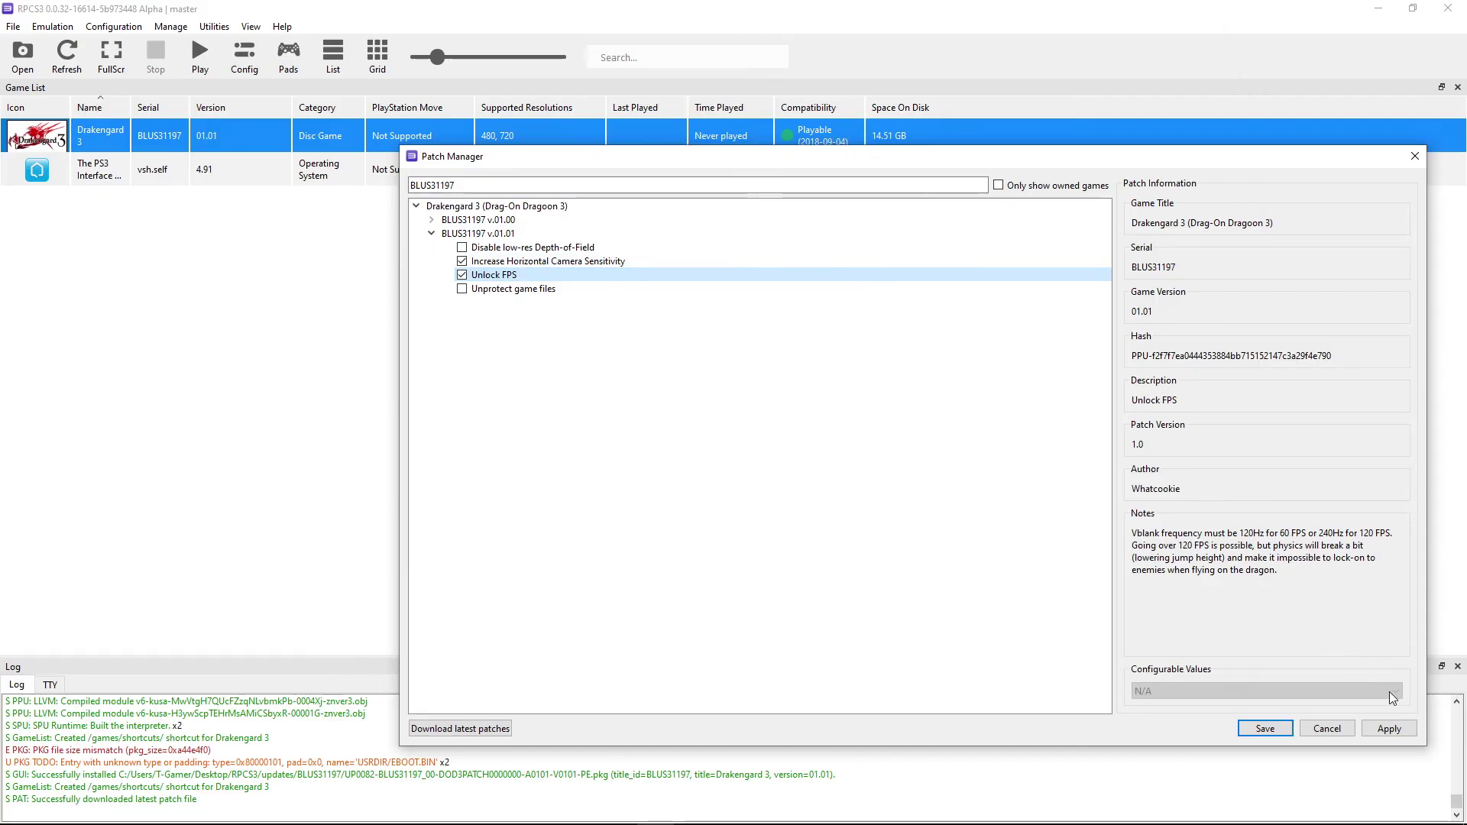
click(1389, 730)
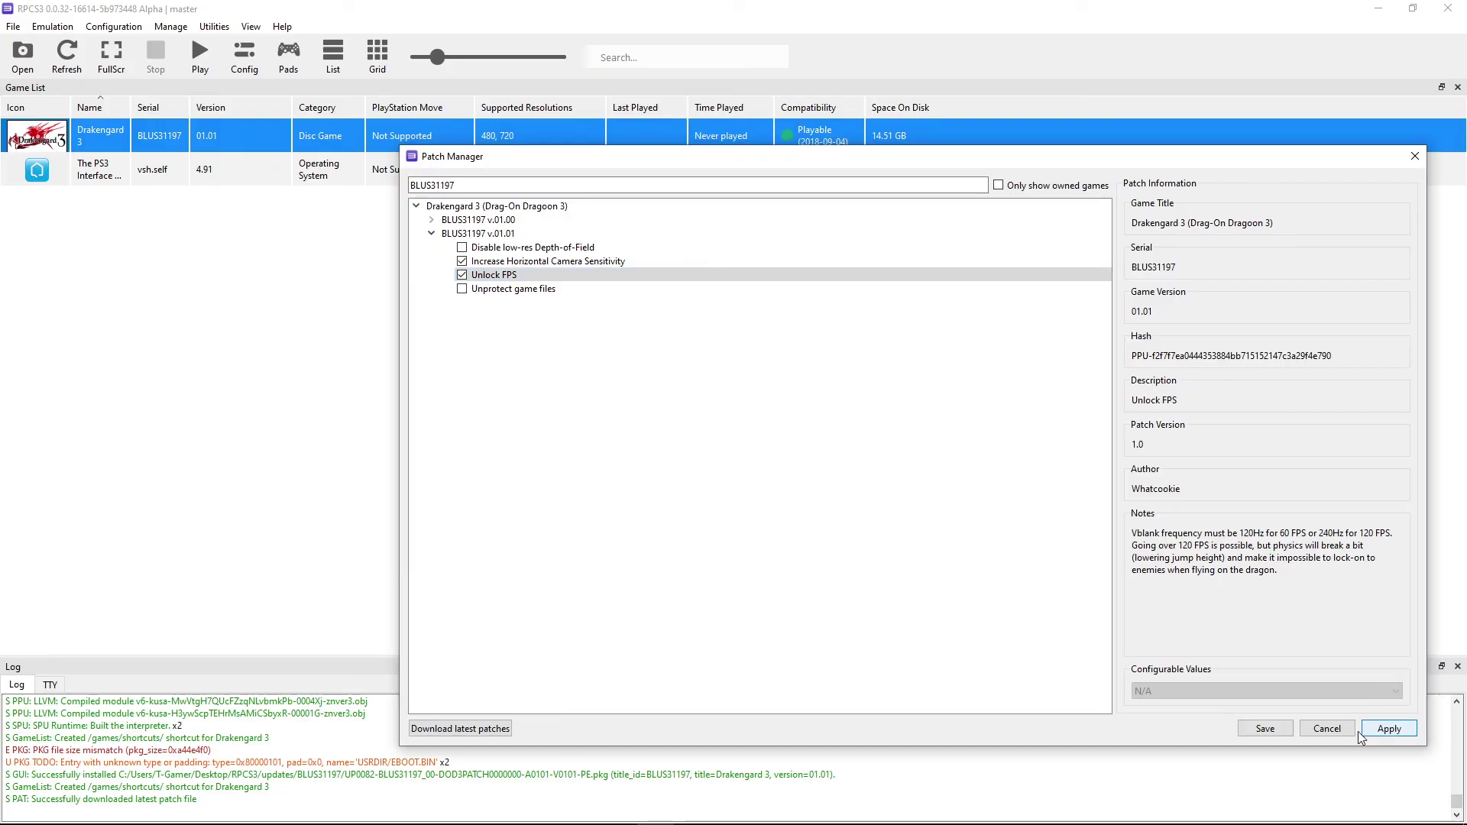
click(1266, 729)
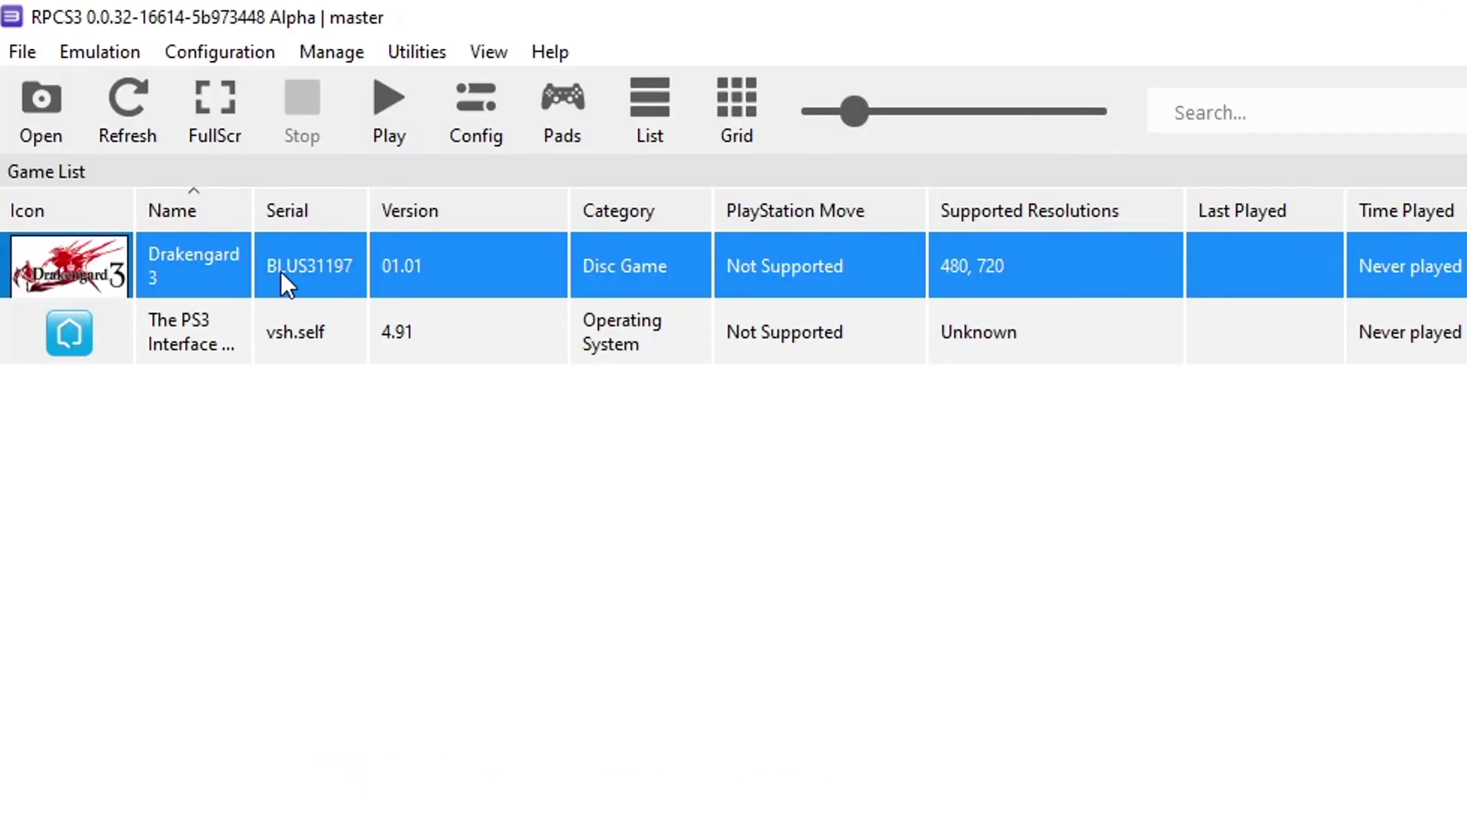
Create a custom configuration for Drakengard 3 from the global settings and choose Vulkan as its GPU renderer.
right_click(281, 272)
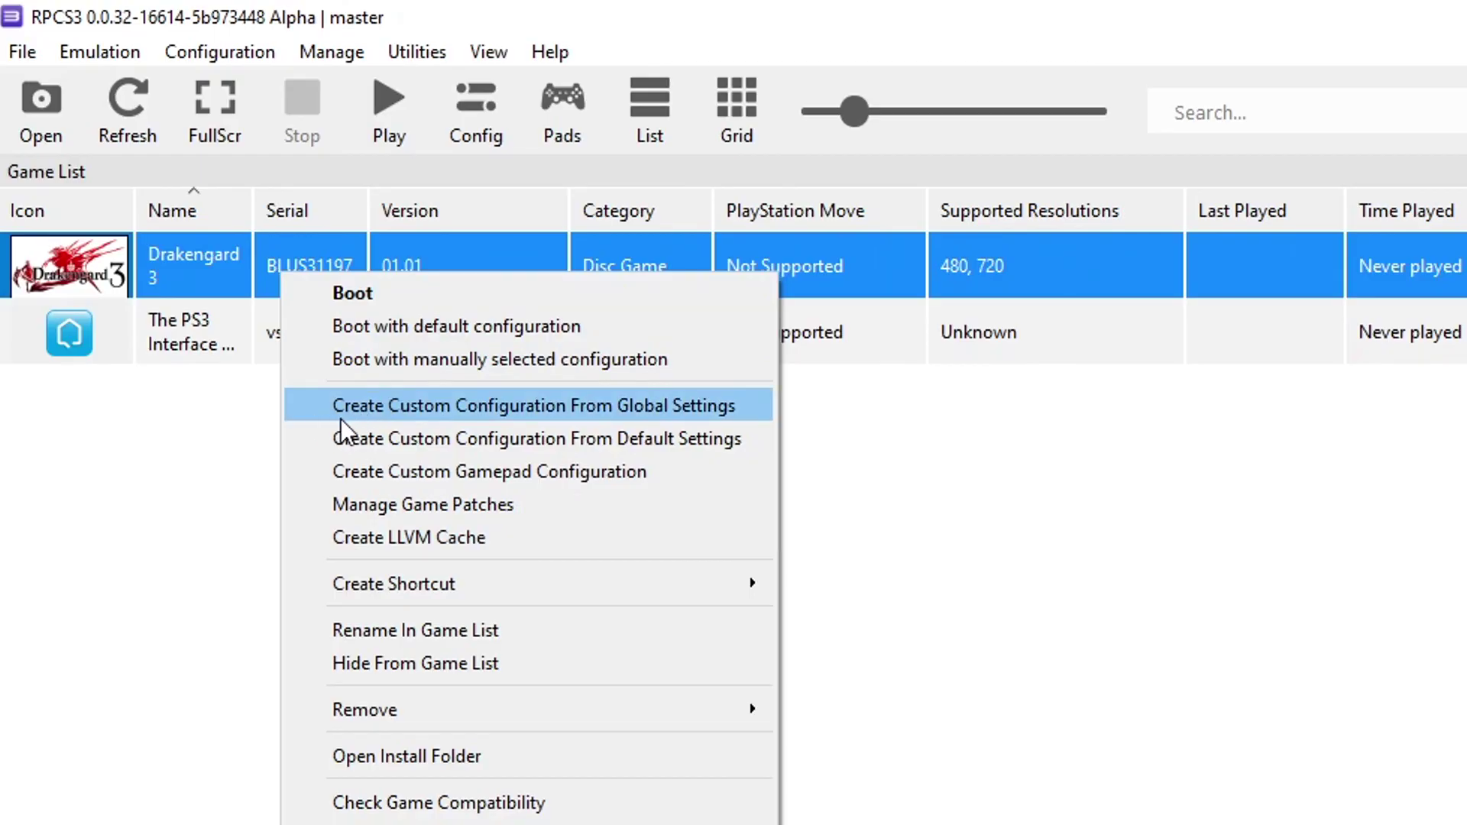
click(590, 414)
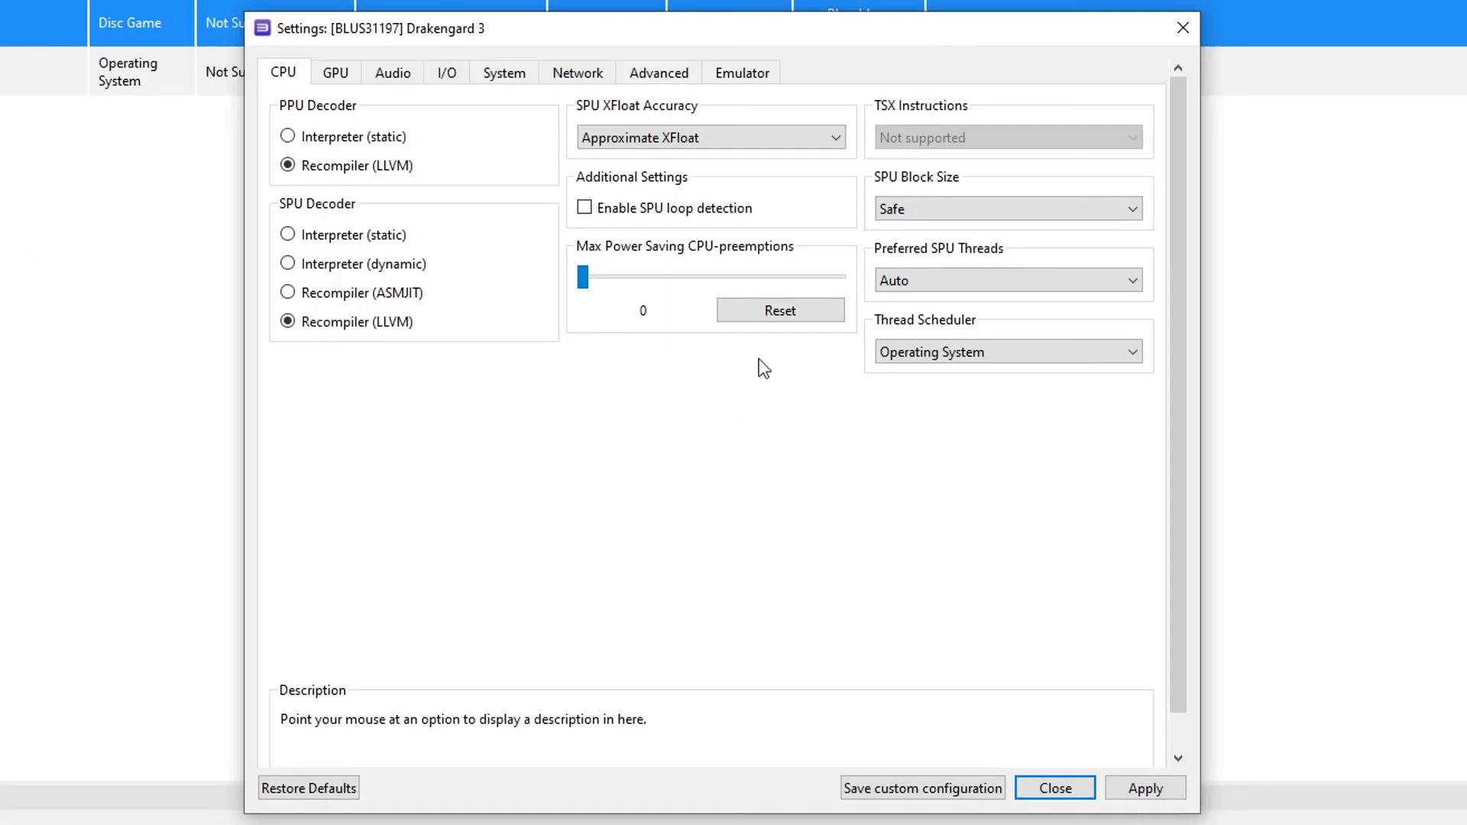
click(334, 72)
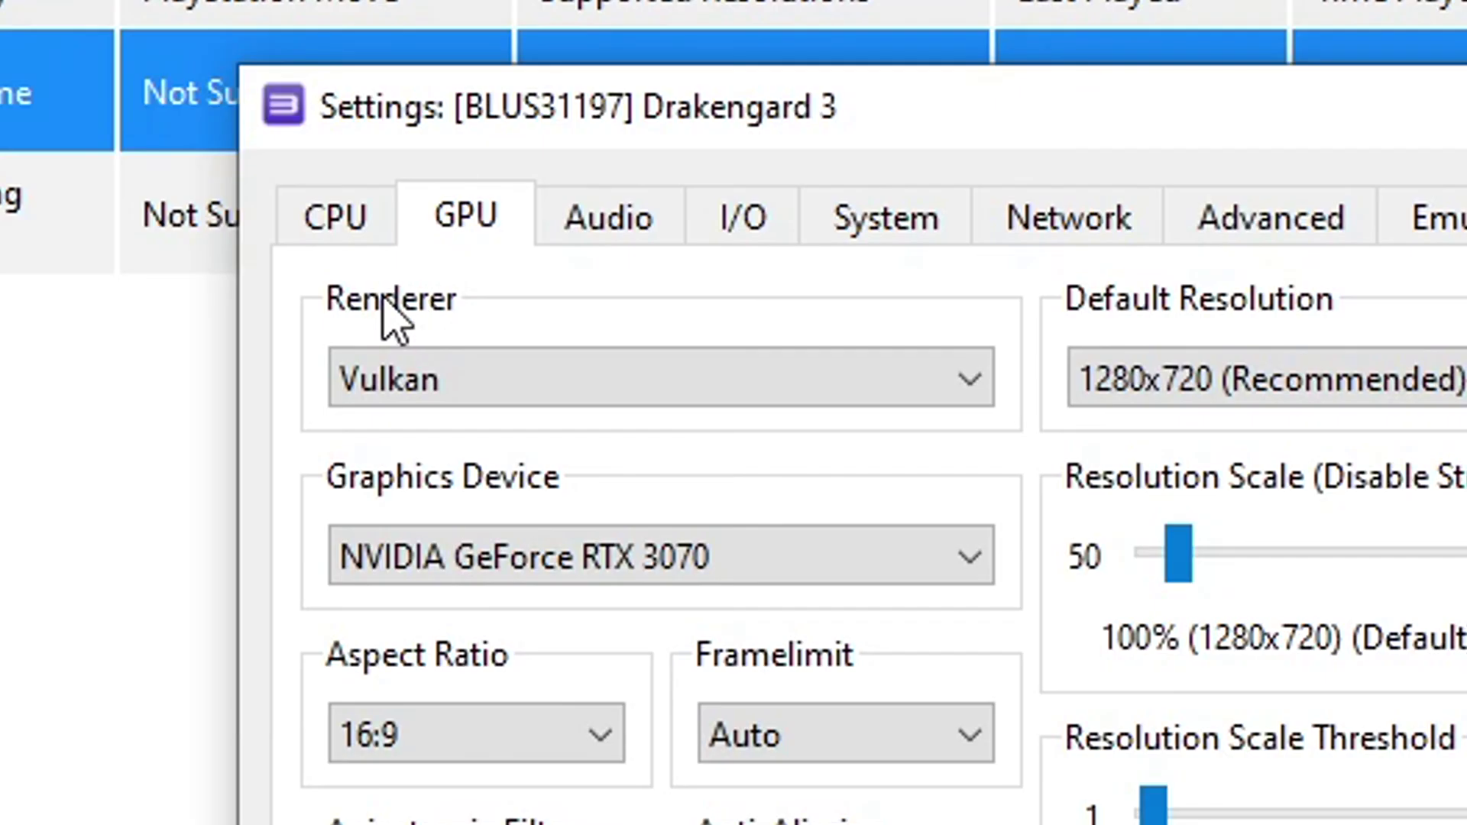
click(519, 384)
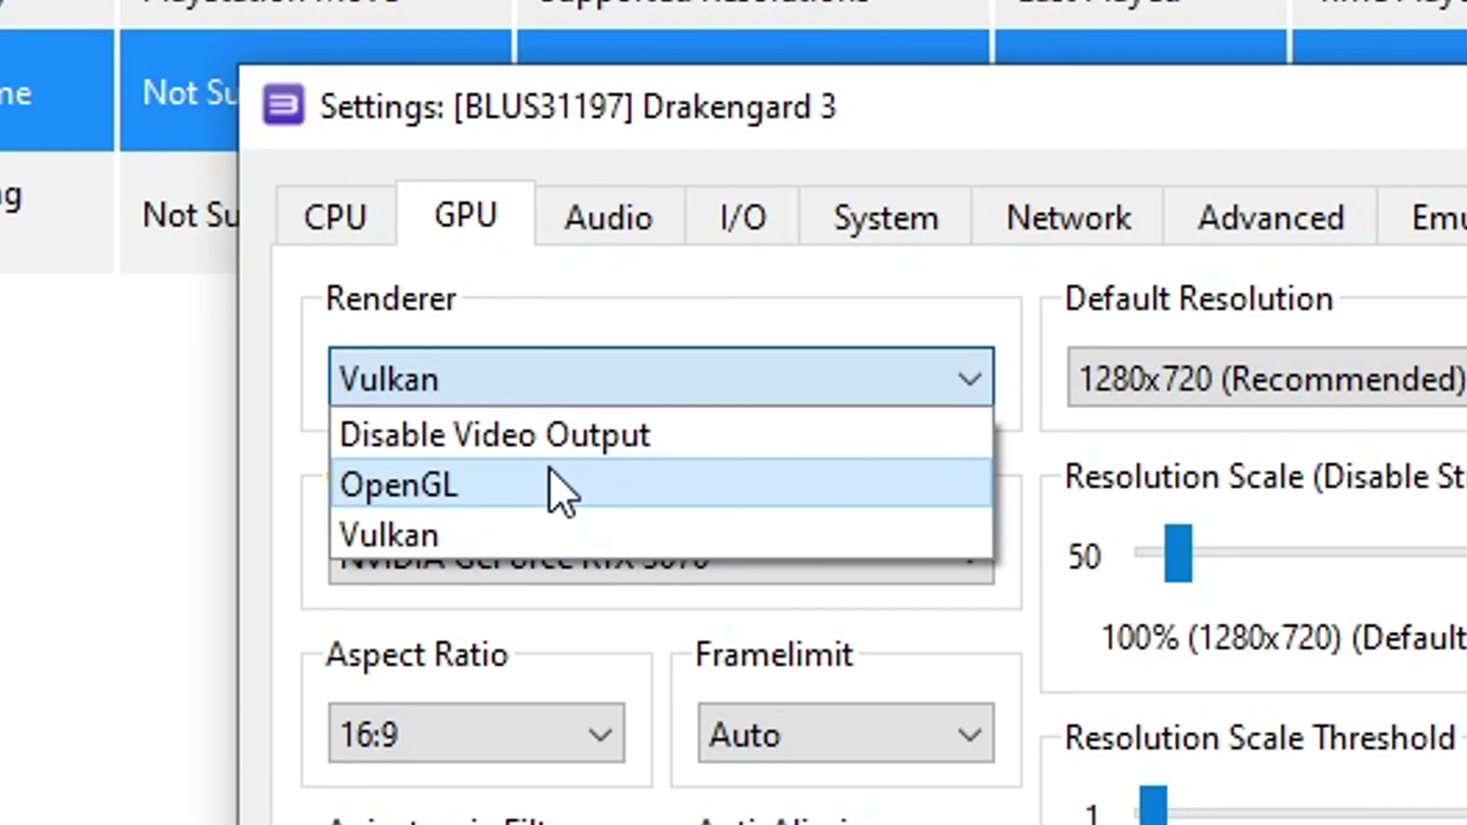
click(403, 544)
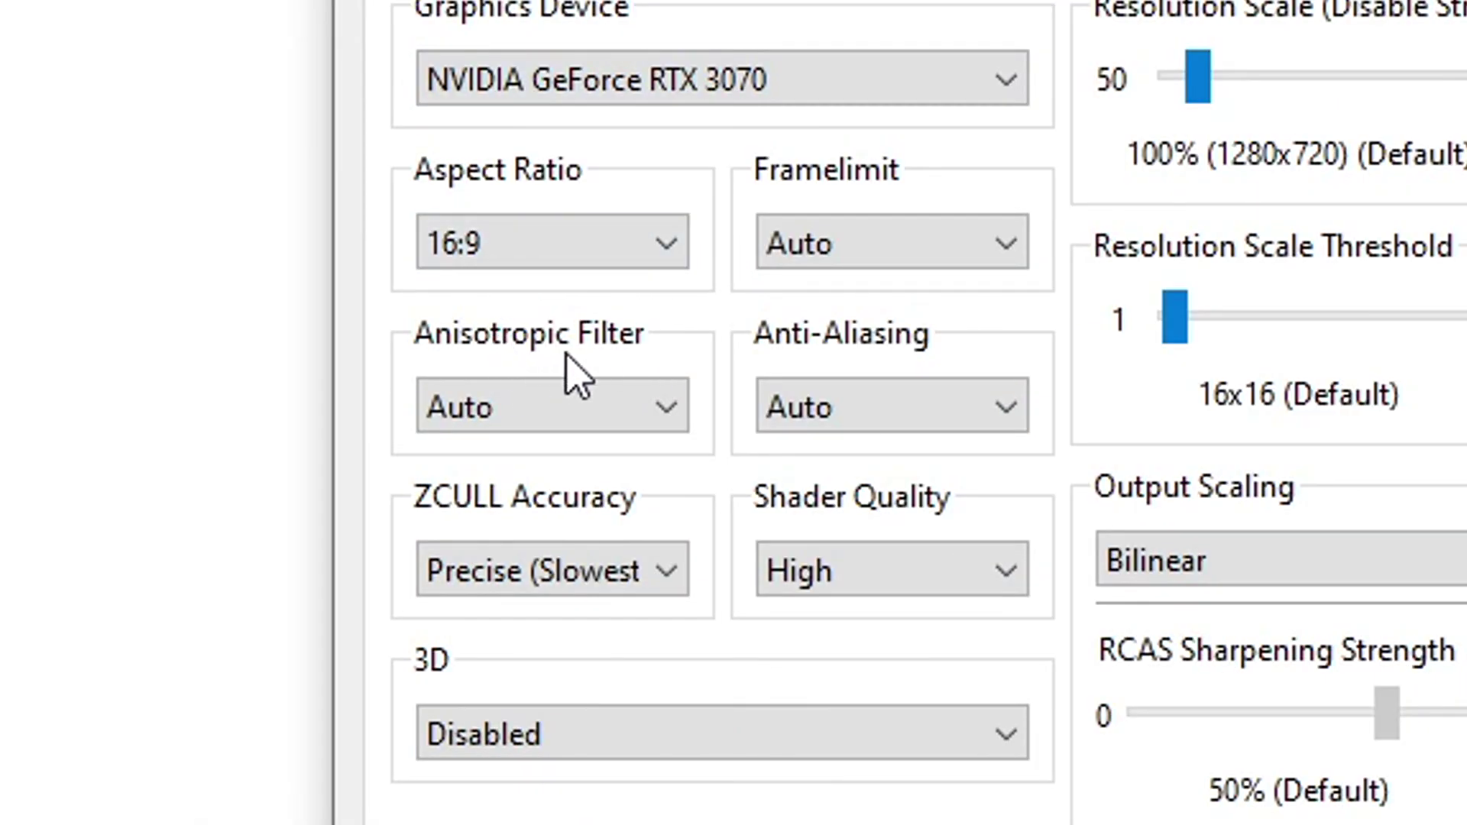
Keep the anisotropic filter on Auto and set the framelimit to 60.
click(527, 410)
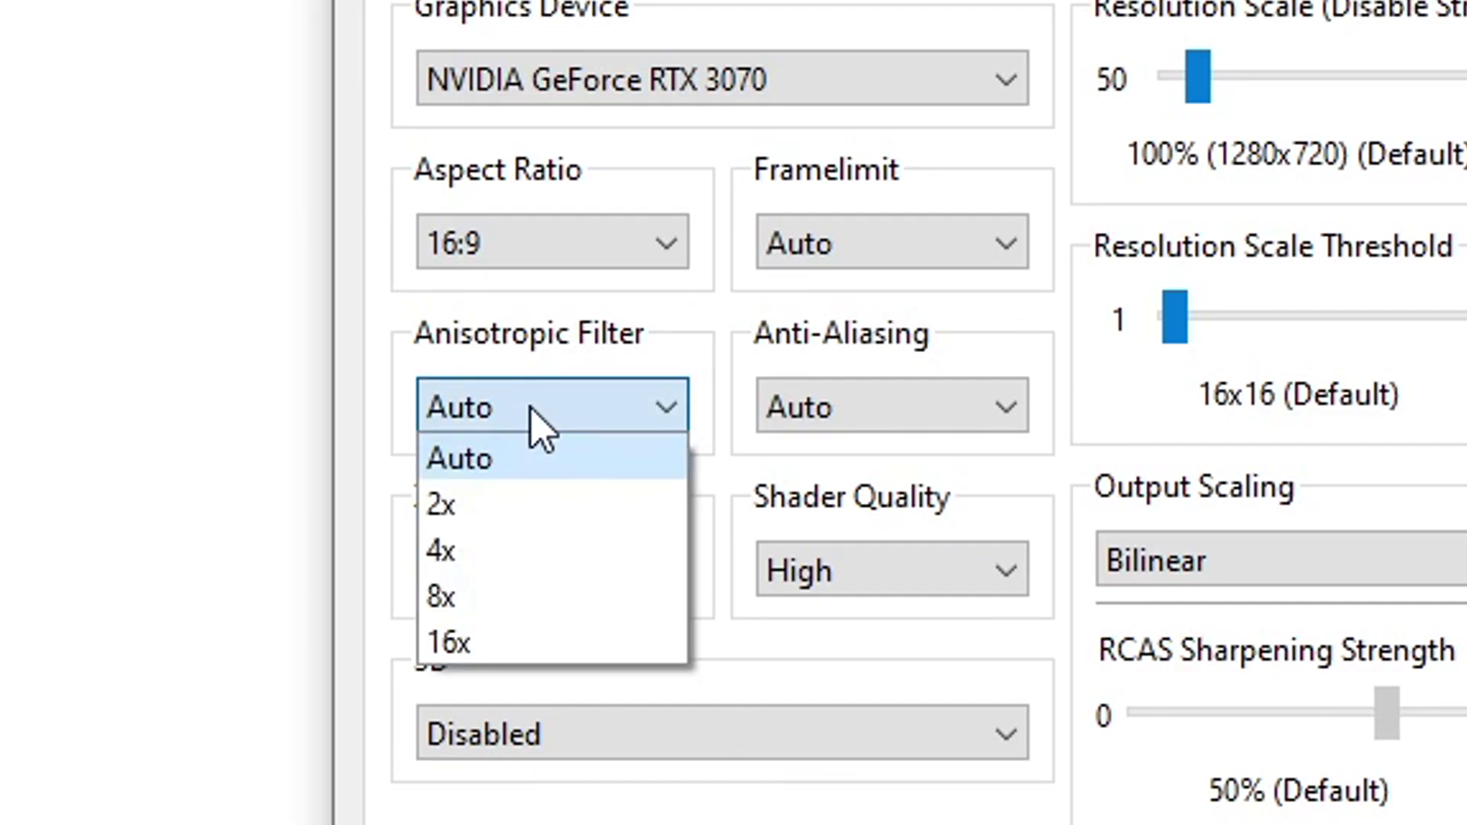
click(486, 458)
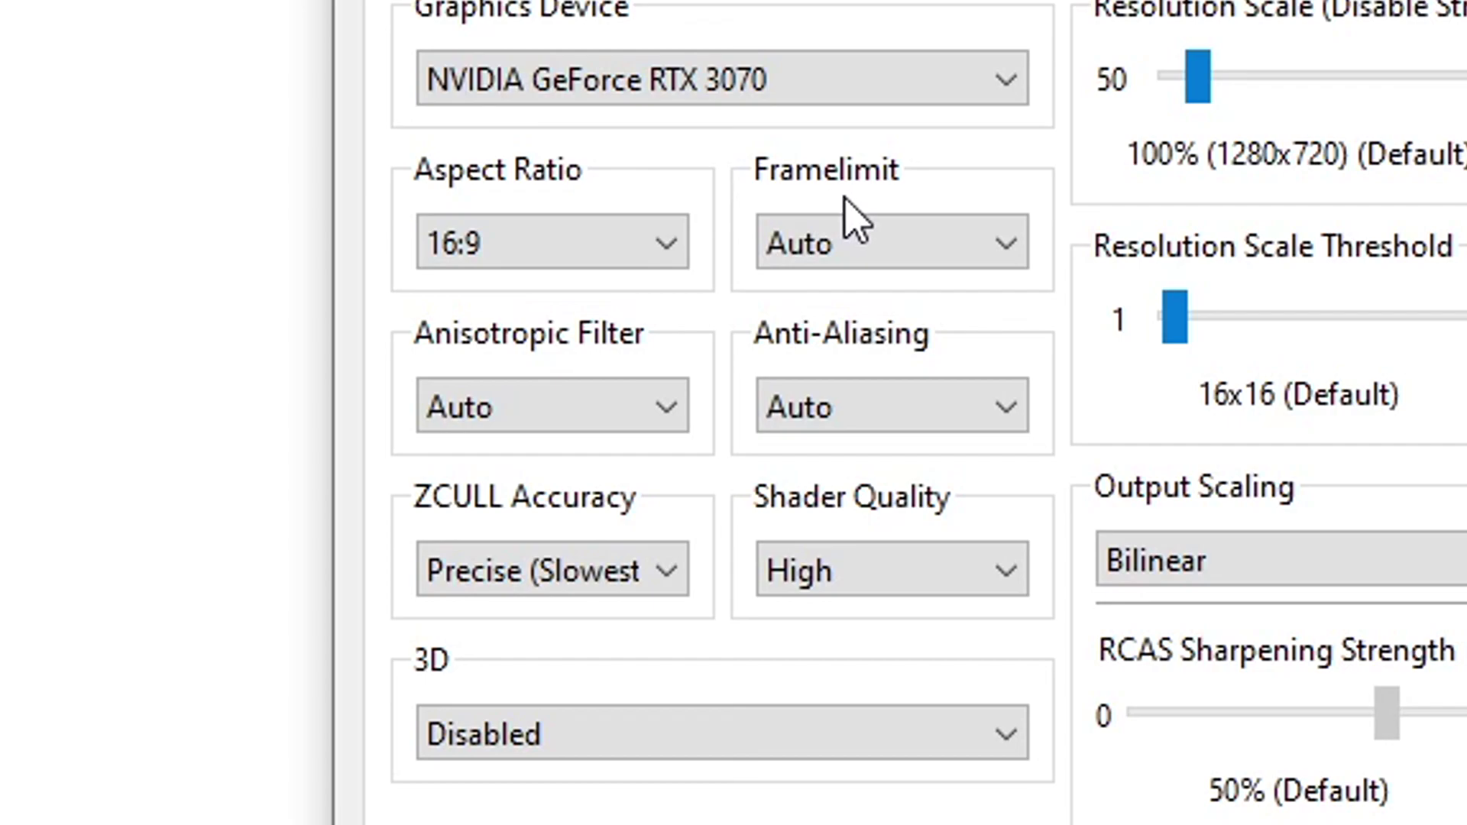
click(869, 245)
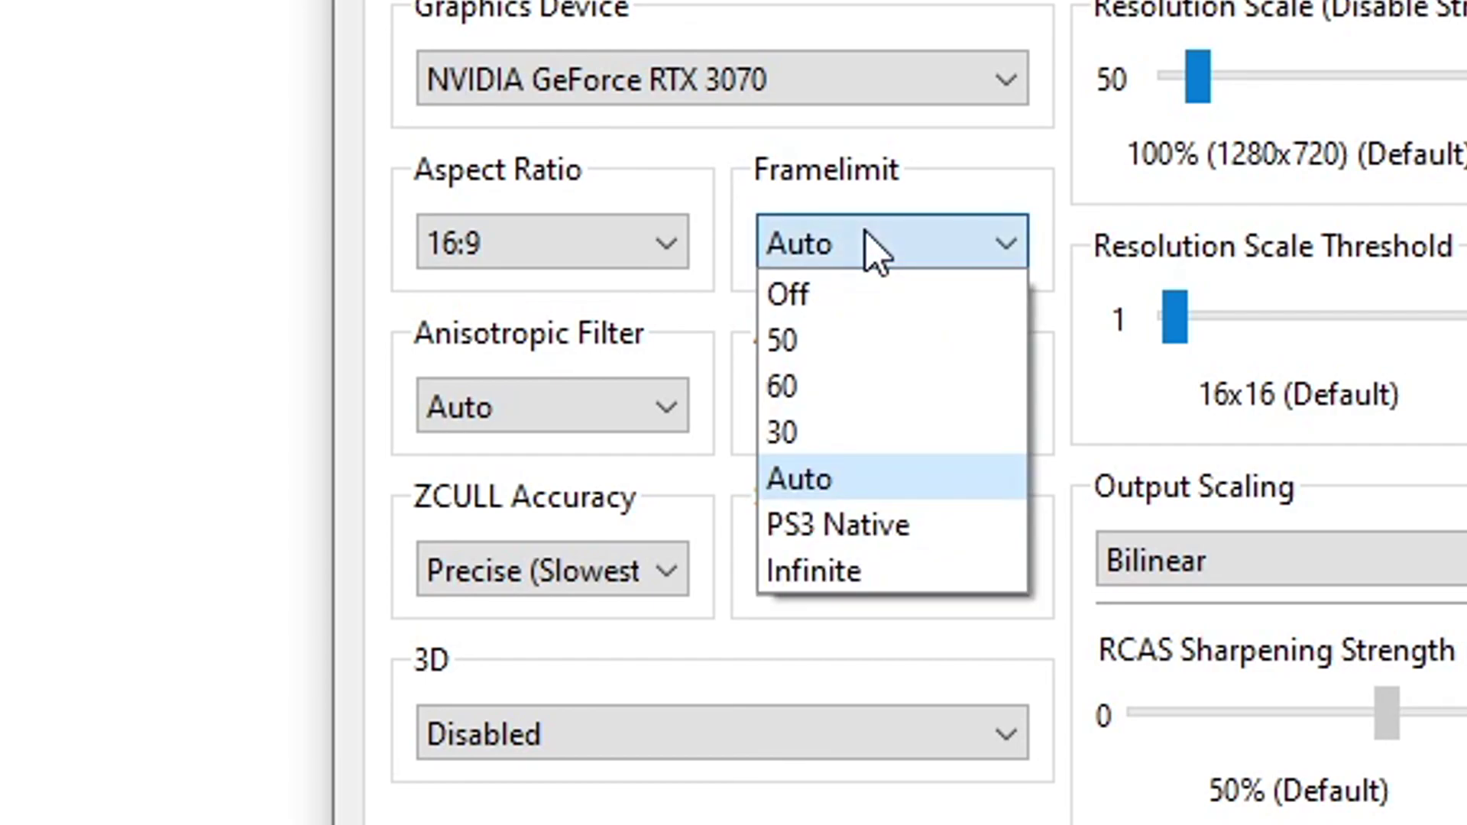
click(814, 390)
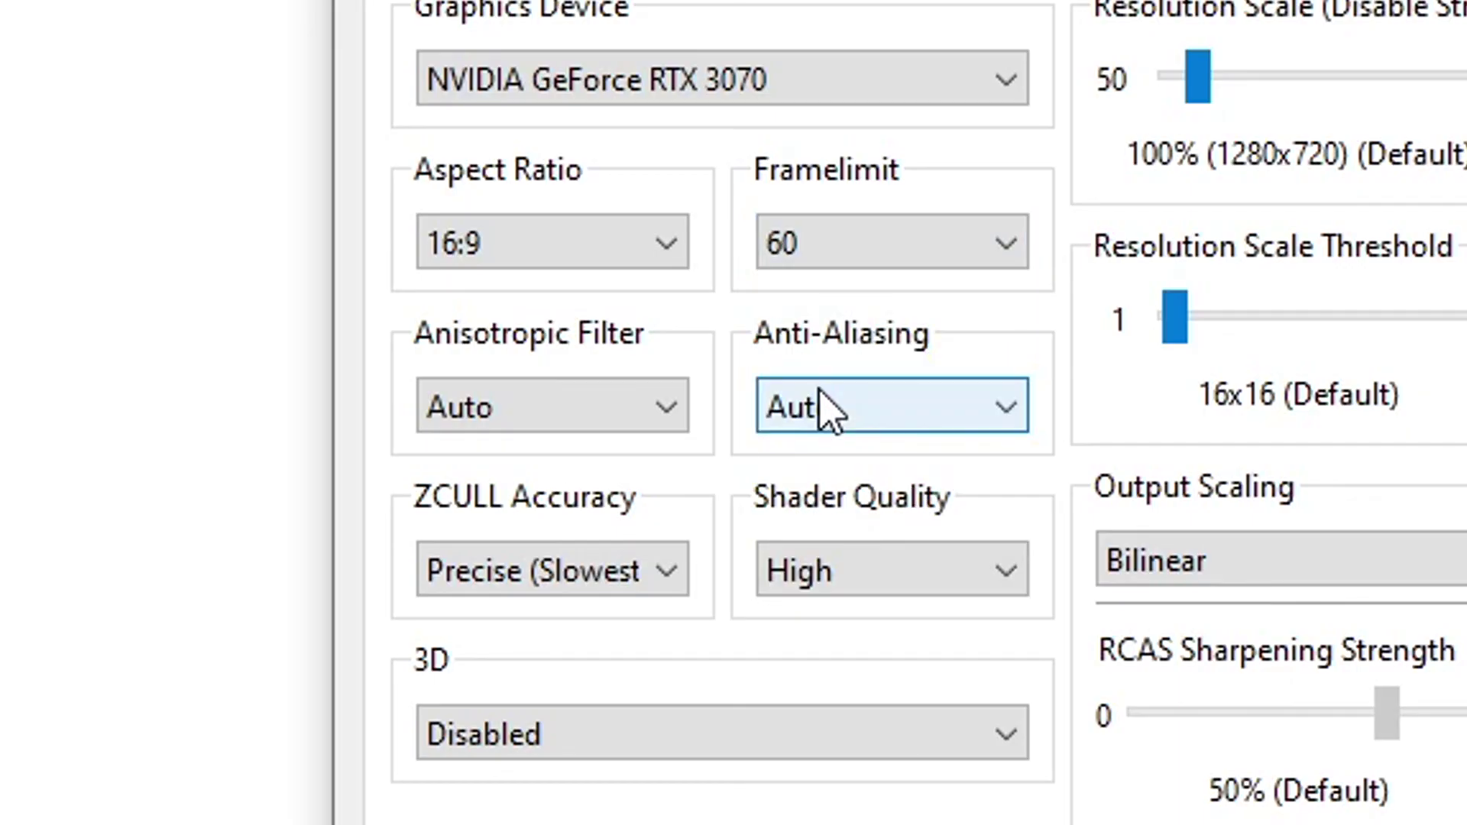
click(879, 256)
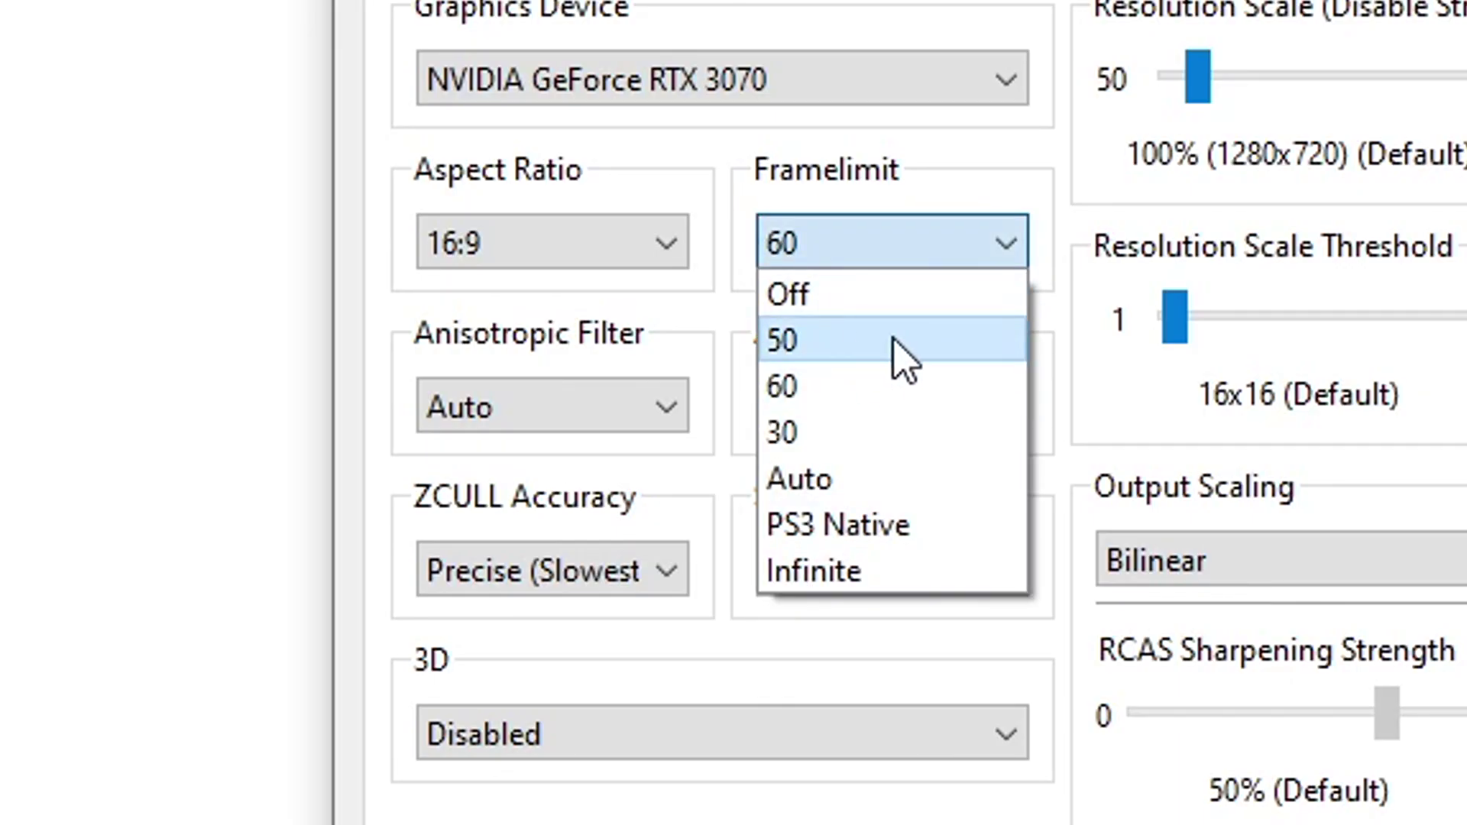
click(845, 386)
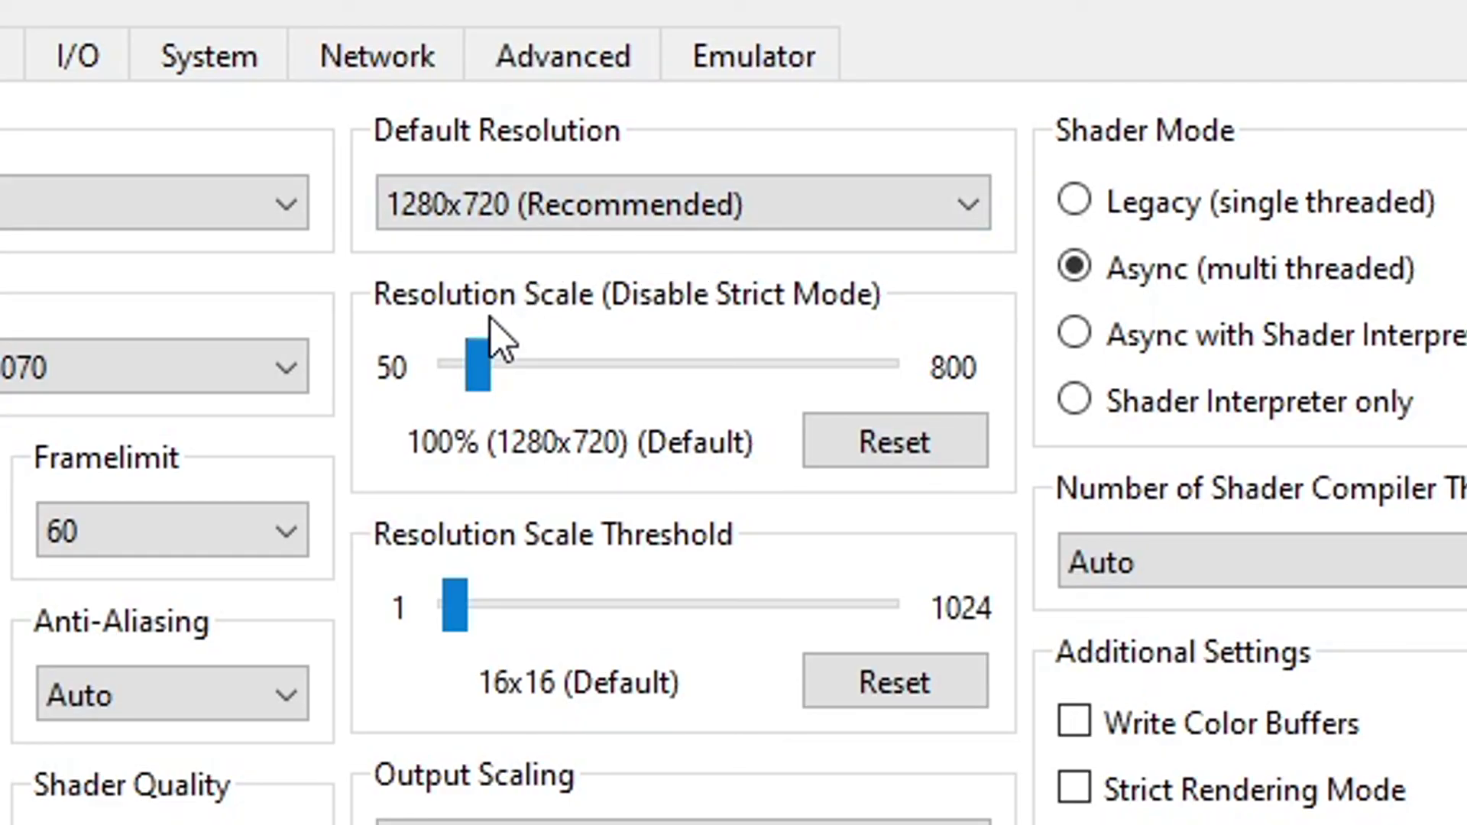
Set the resolution scale to 150% (1920x1080) and the resolution scale threshold to 512x512.
drag(483, 365, 512, 384)
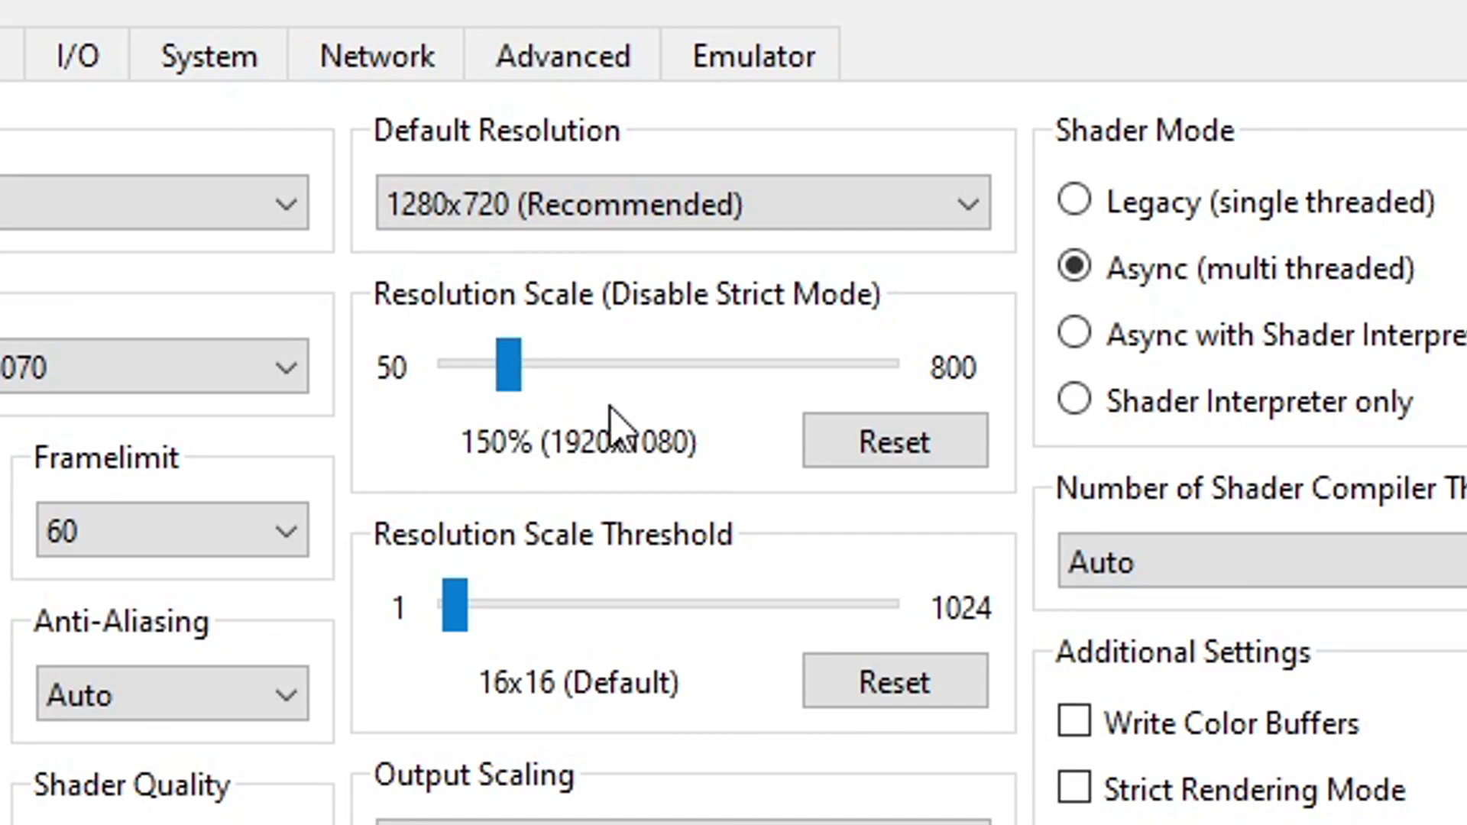
click(509, 386)
drag(472, 609, 675, 620)
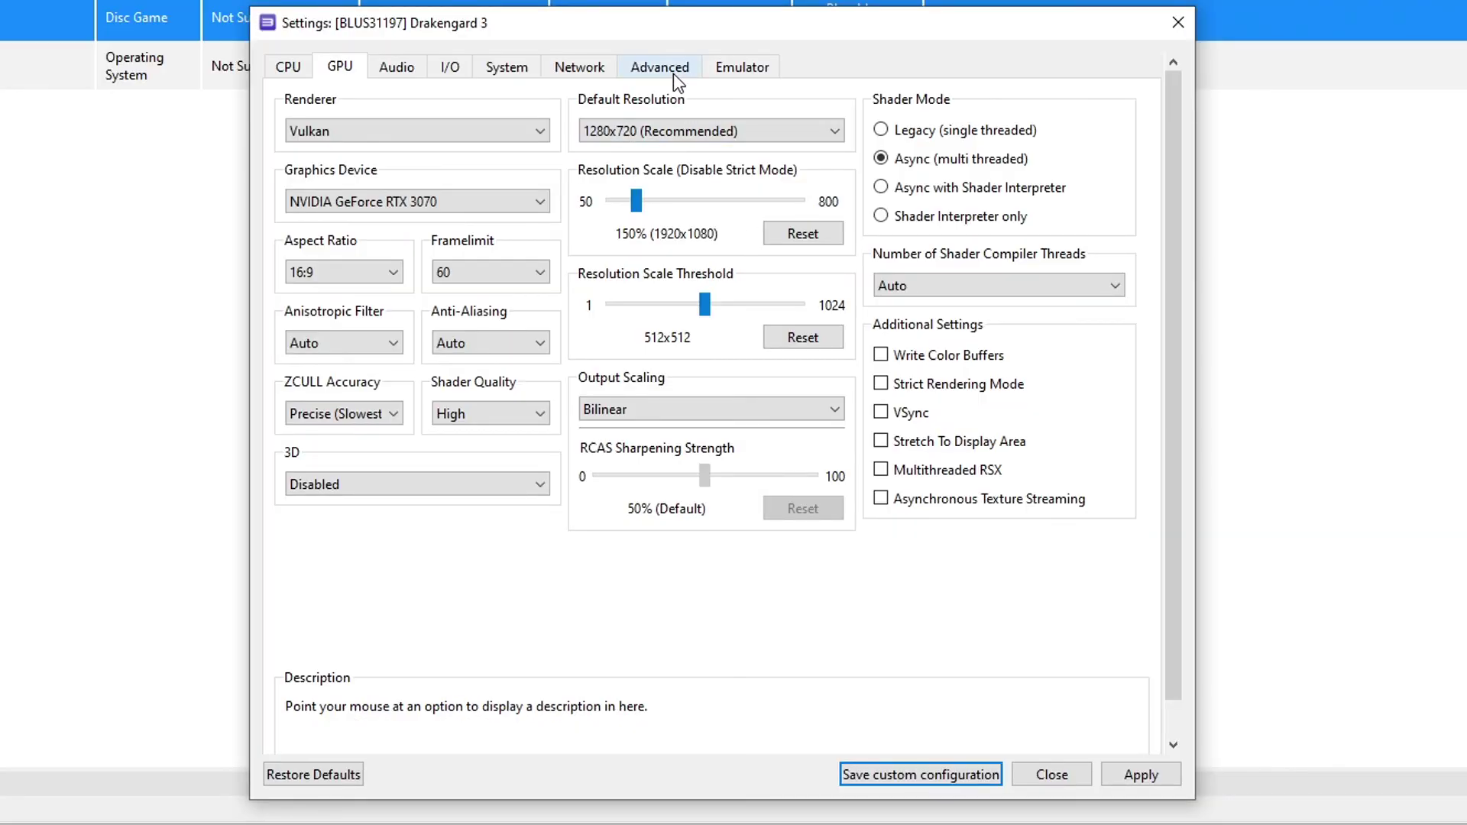
Set the VBlank frequency to 120 Hz in the advanced GPU settings.
click(666, 70)
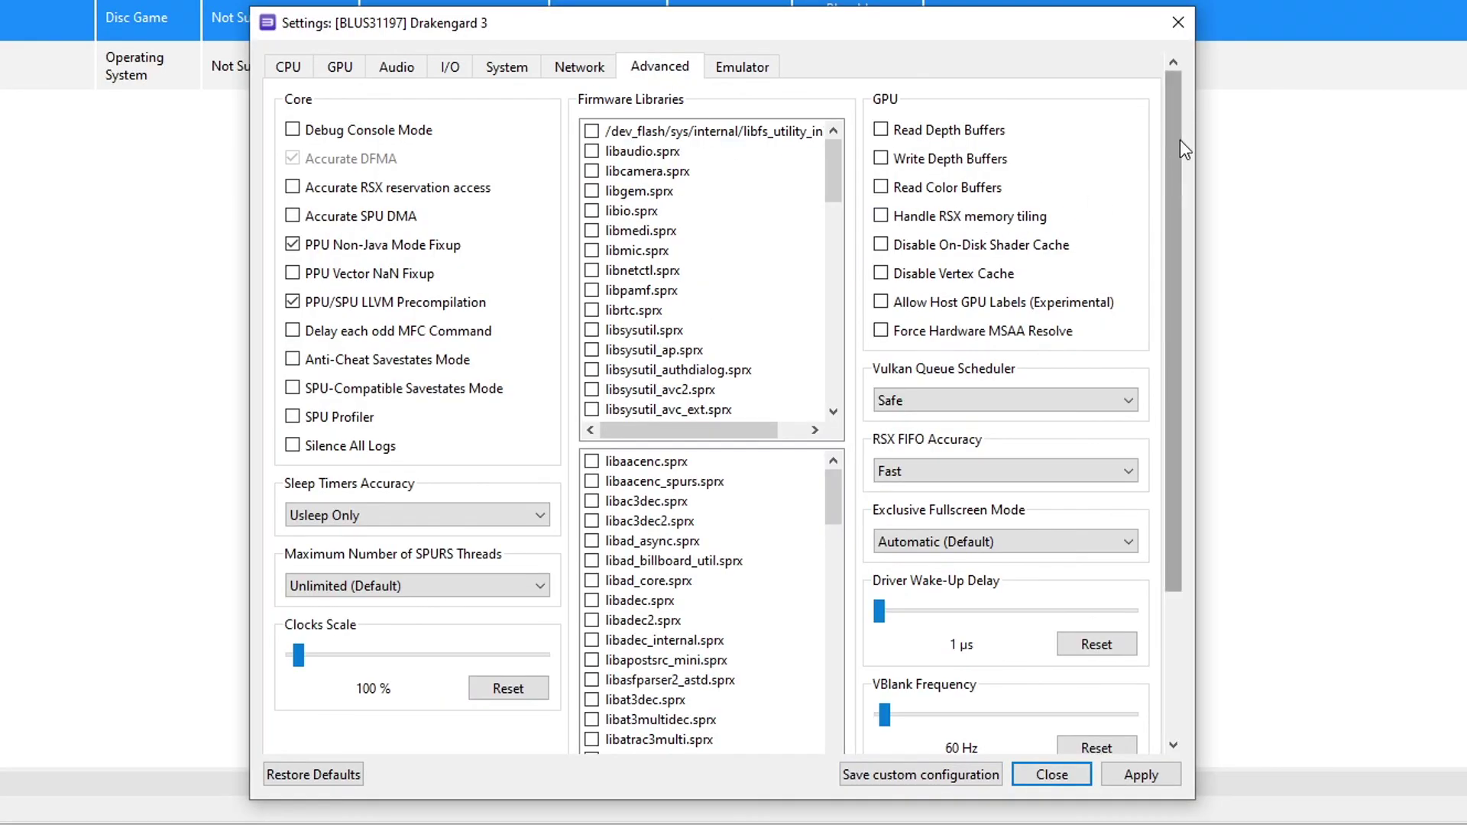
drag(1176, 127, 1145, 338)
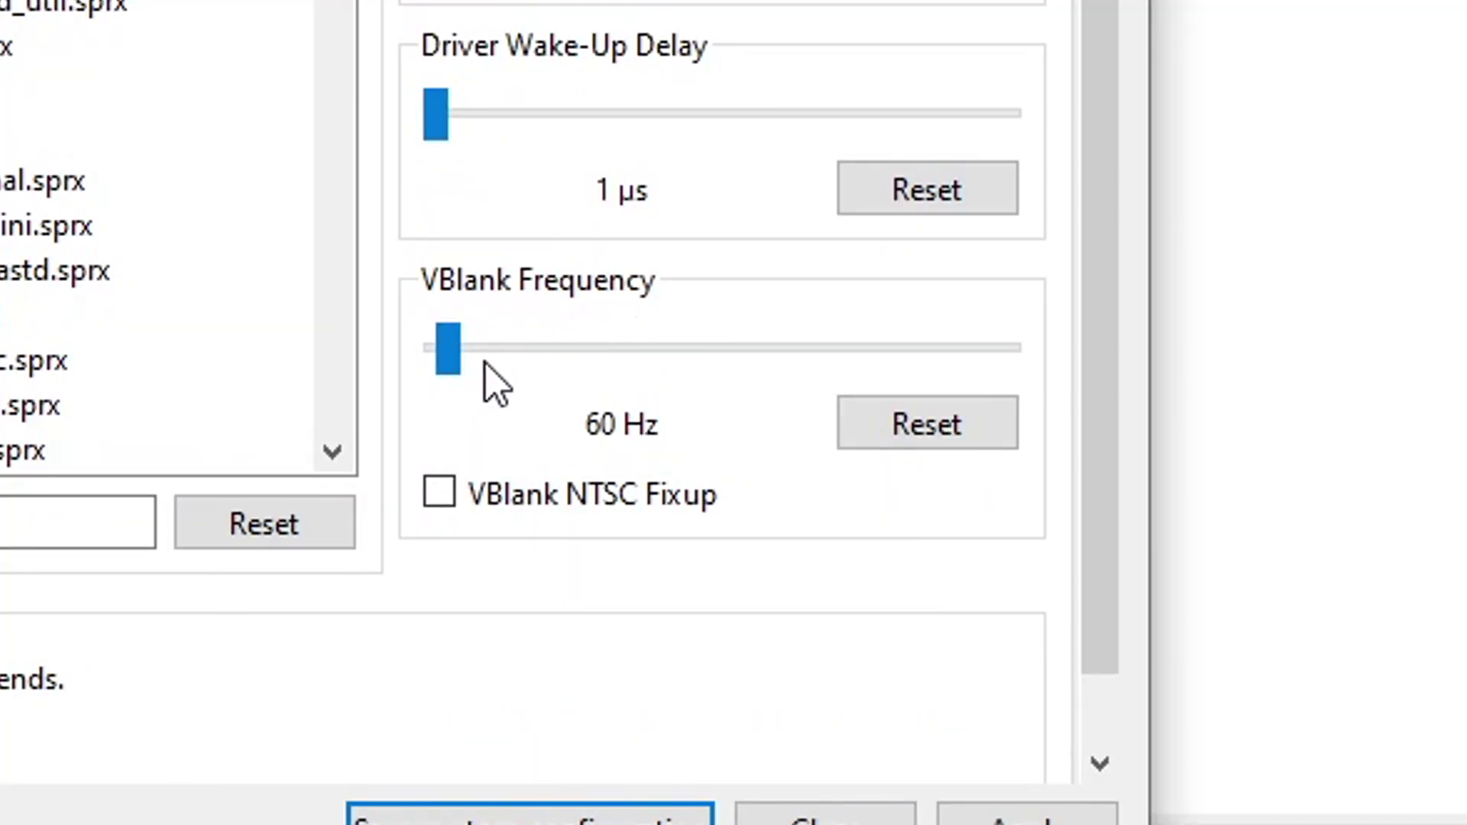
drag(447, 364, 468, 377)
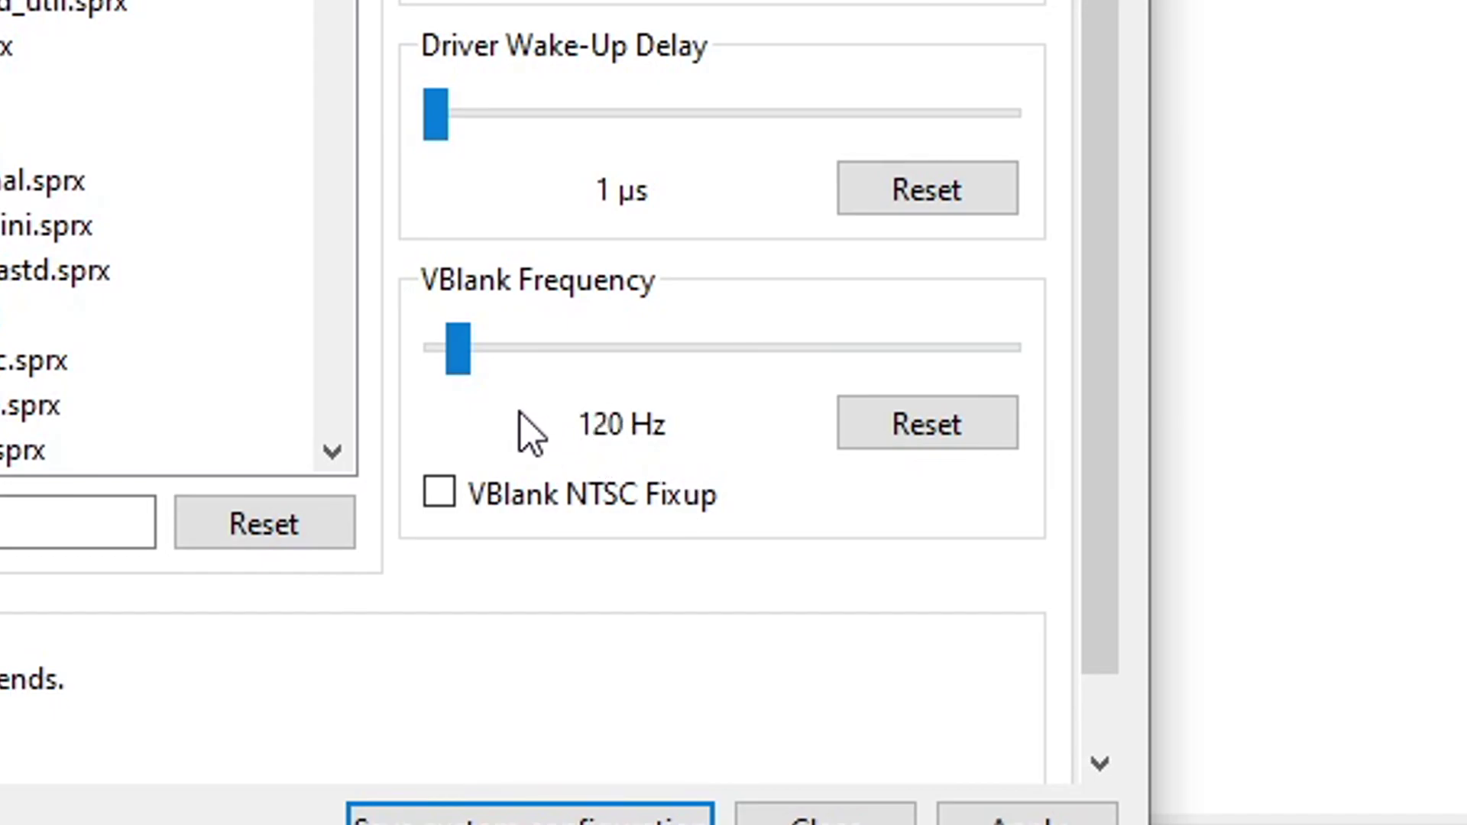
mouse_move(466, 352)
mouse_down()
mouse_move(498, 347)
mouse_move(460, 360)
mouse_up()
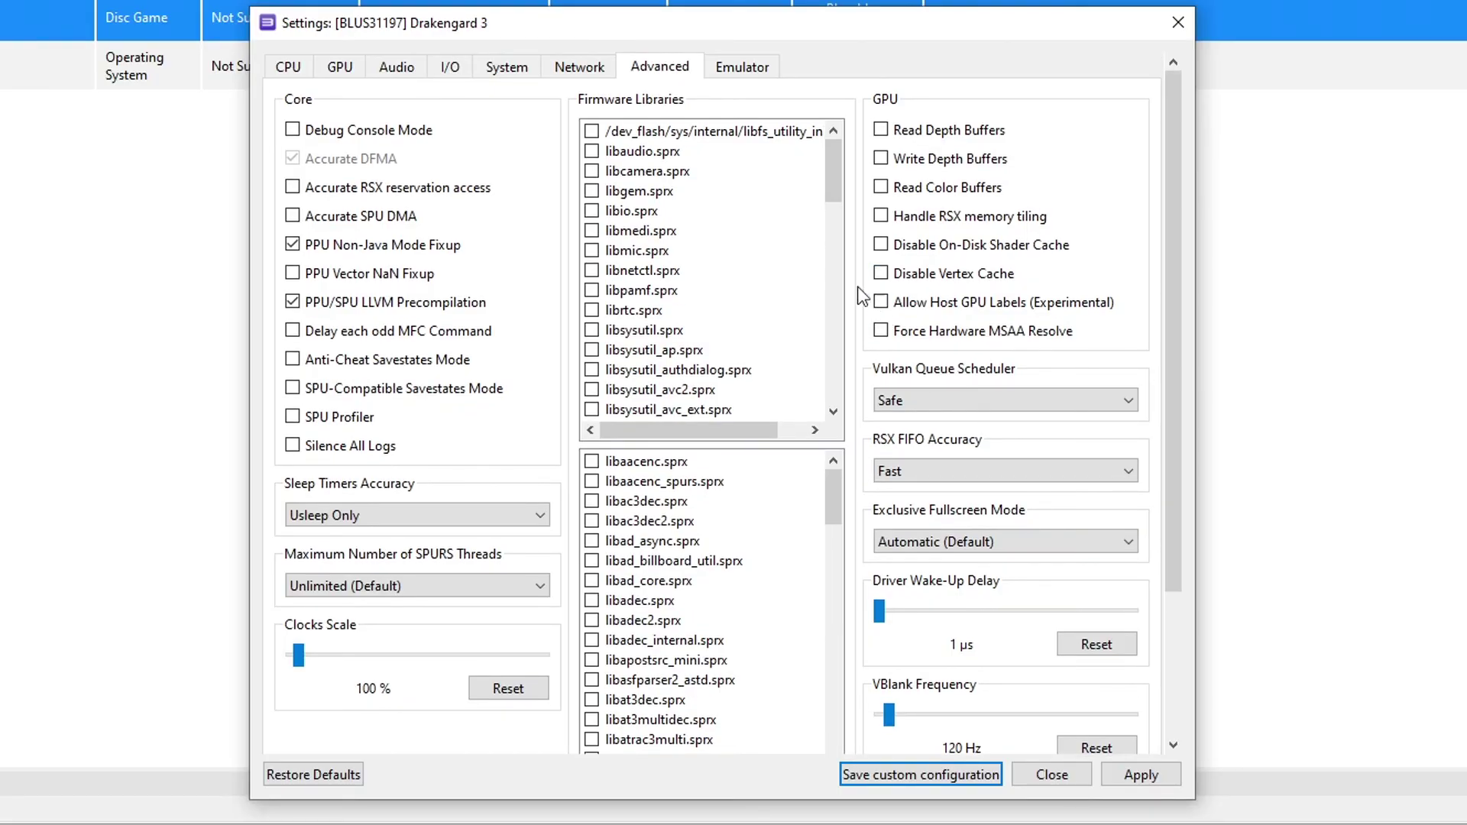
Turn off trophy popups and the PPU and shader compilation hints, then apply and save the custom configuration.
click(738, 67)
click(375, 273)
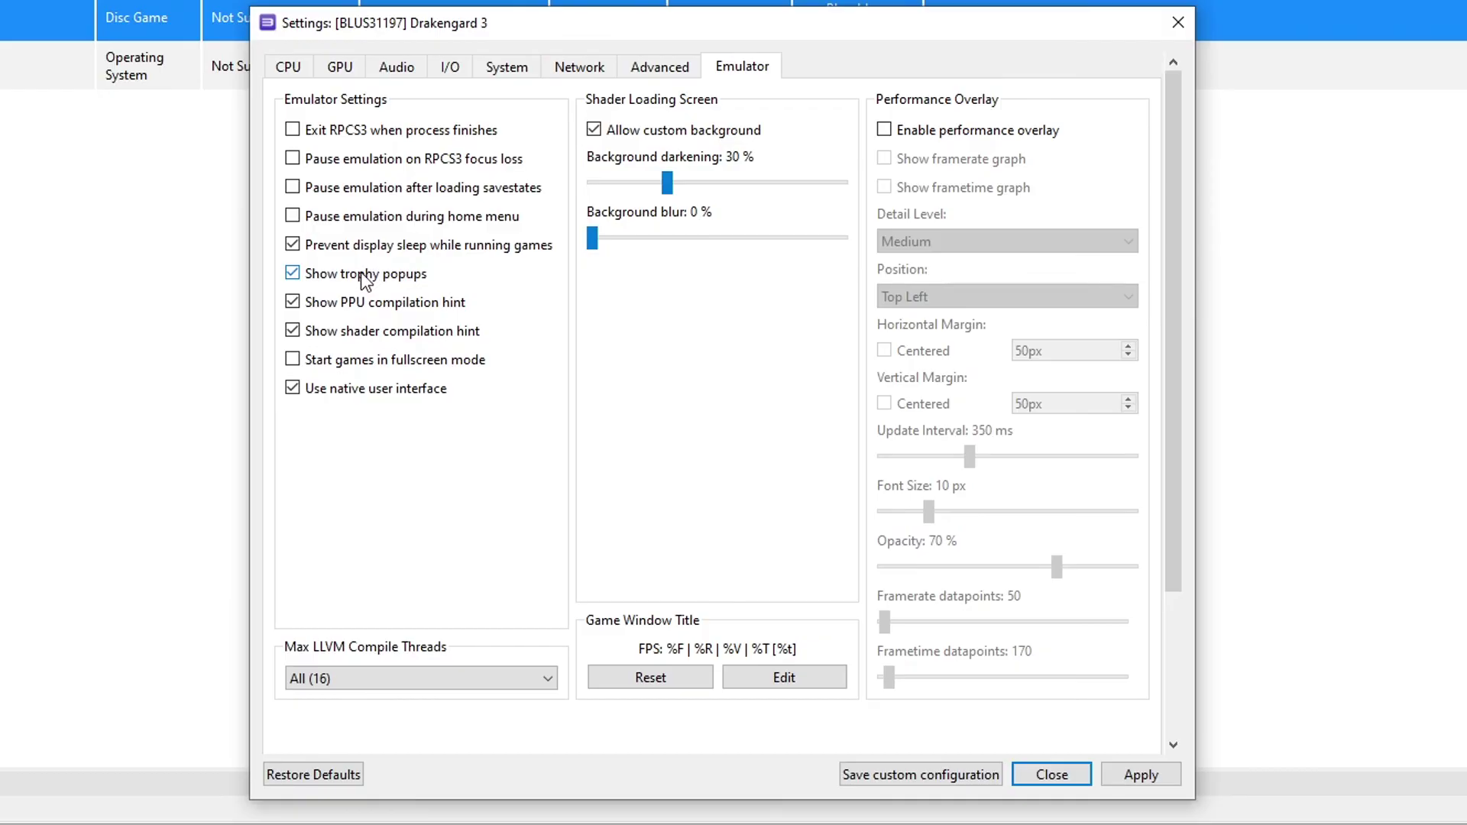
click(365, 305)
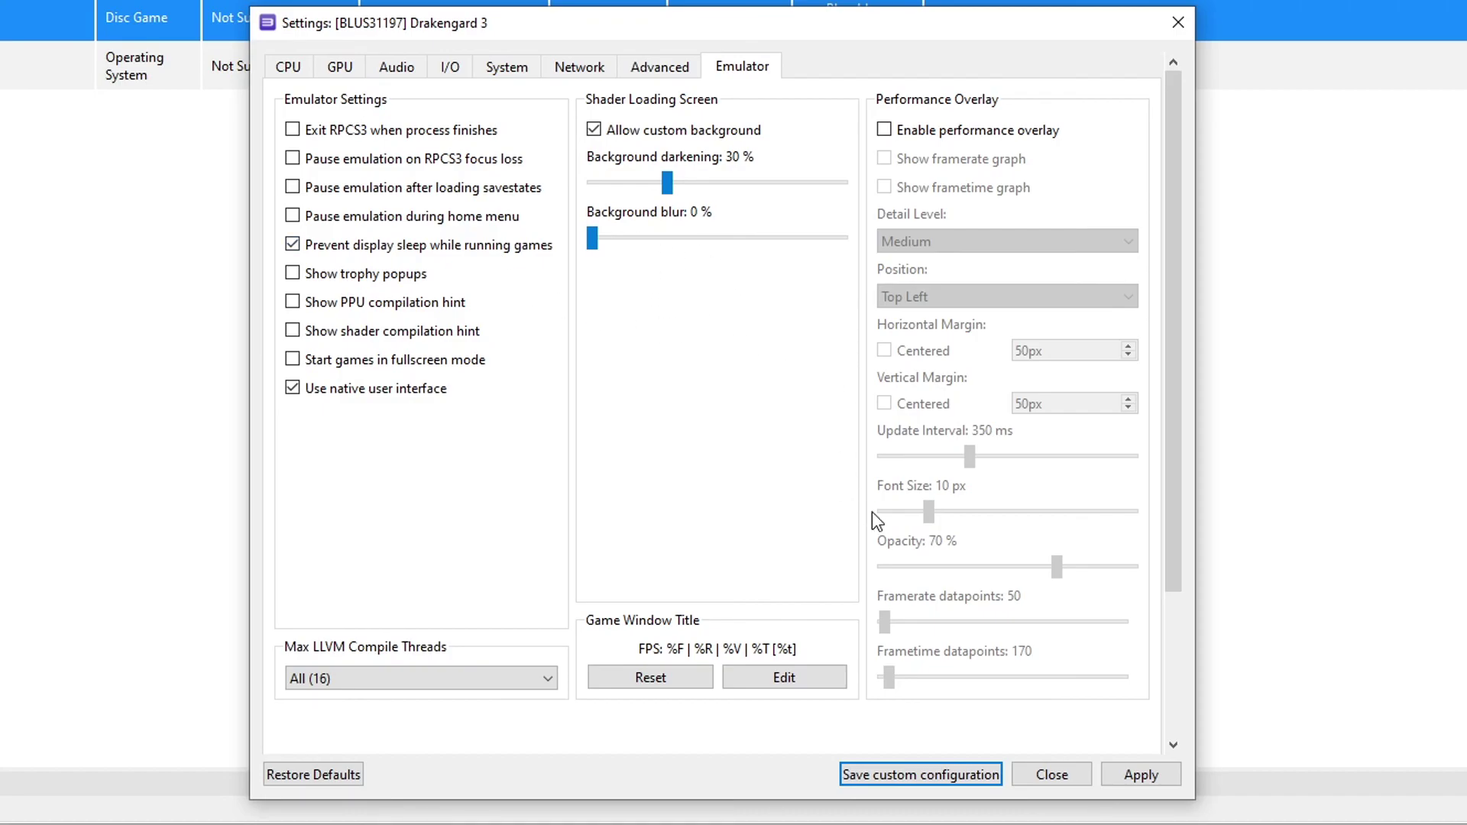
click(1140, 778)
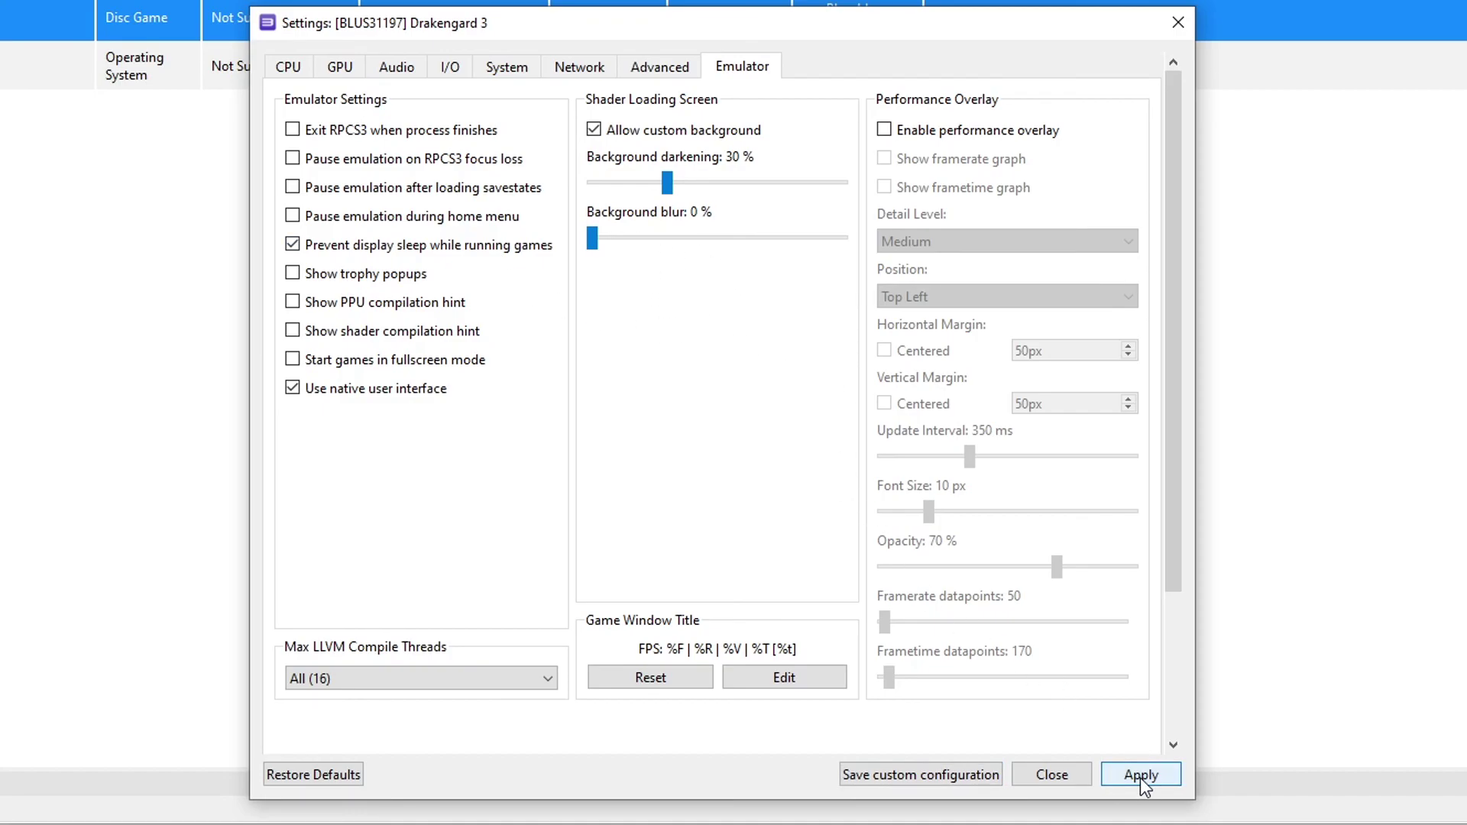
click(944, 776)
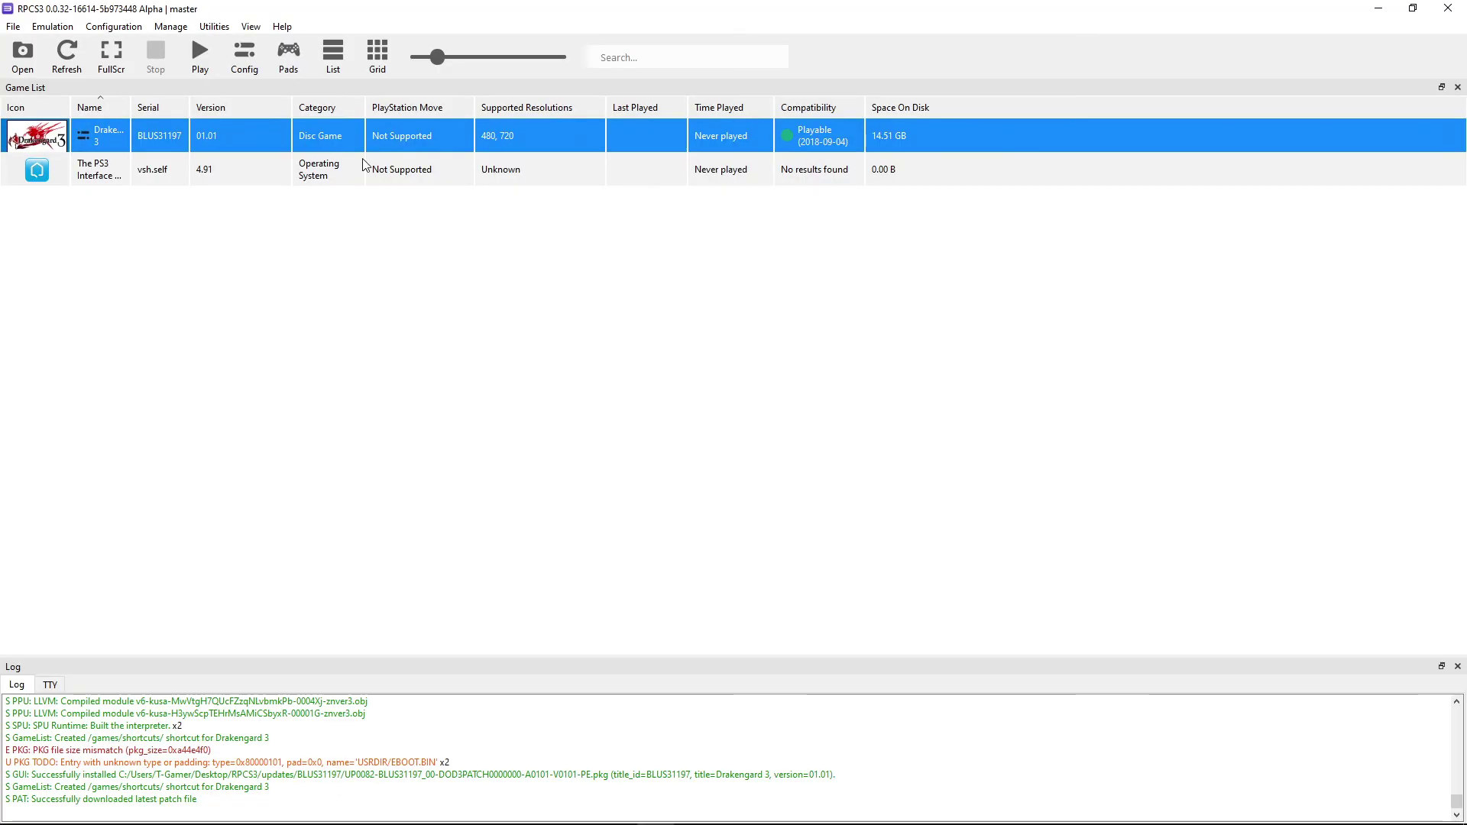
Set Player 1's gamepad handler to XInput and save the gamepad settings.
click(289, 70)
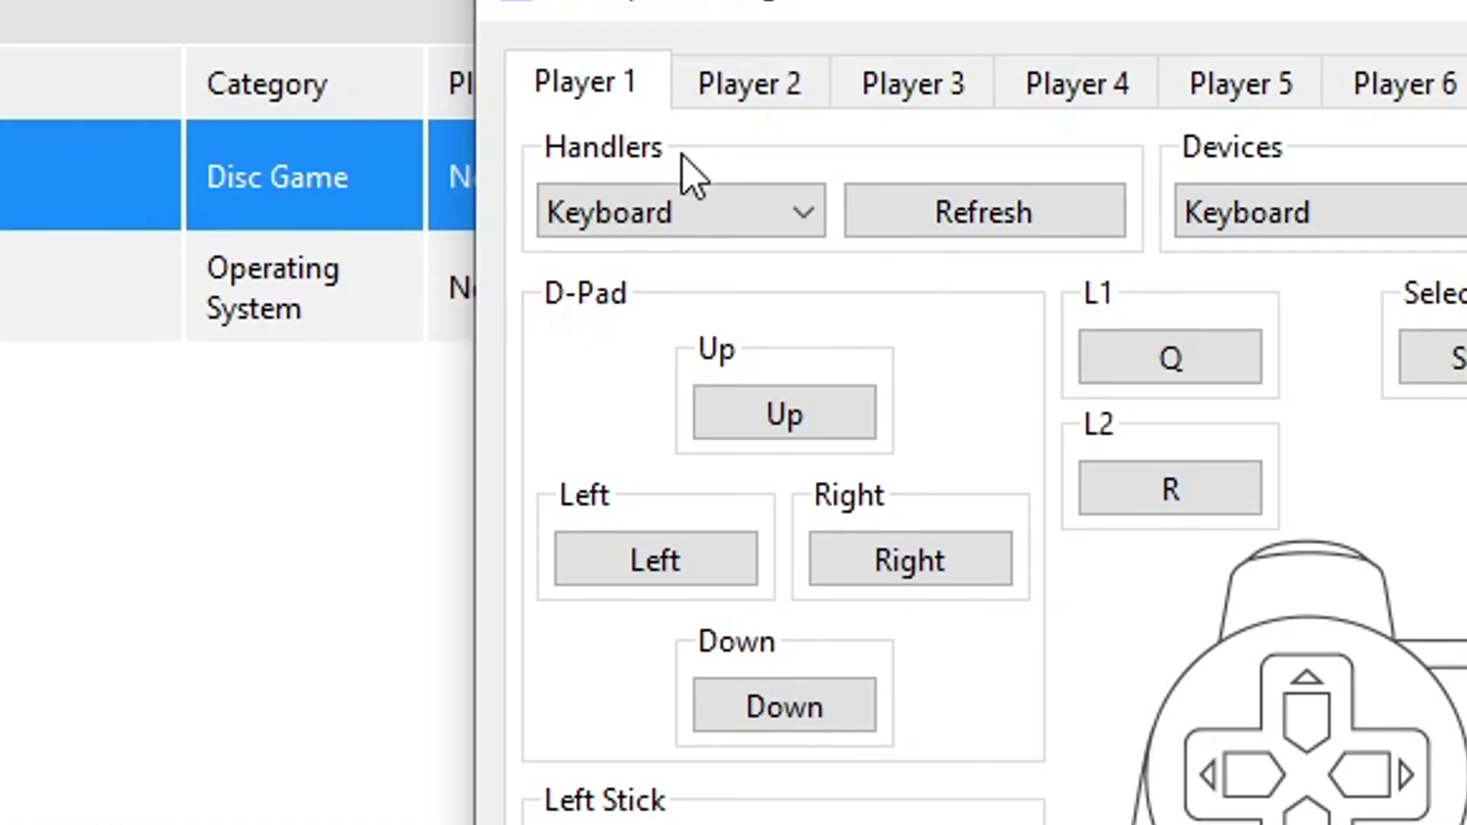
click(672, 222)
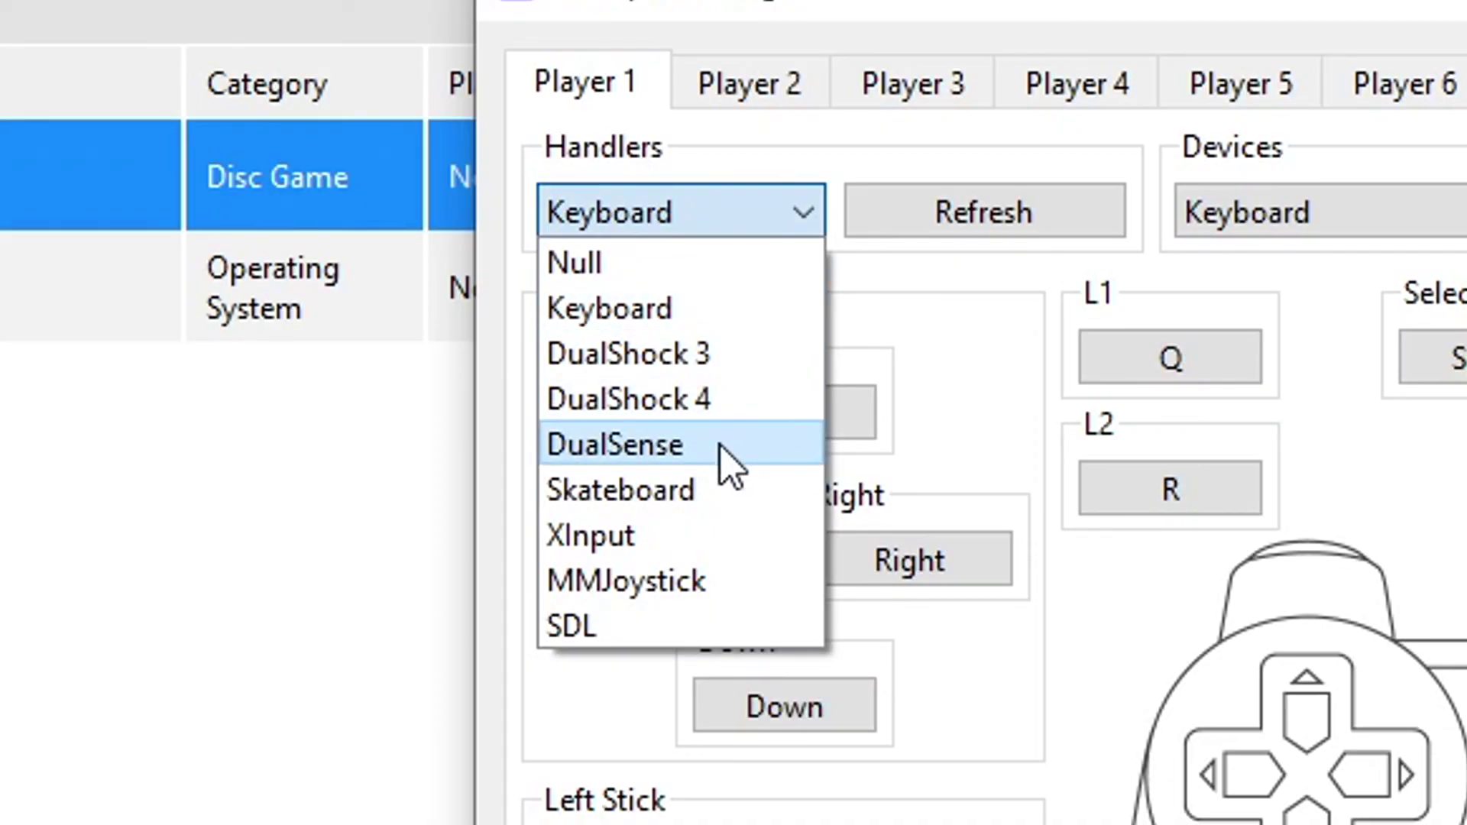
click(691, 538)
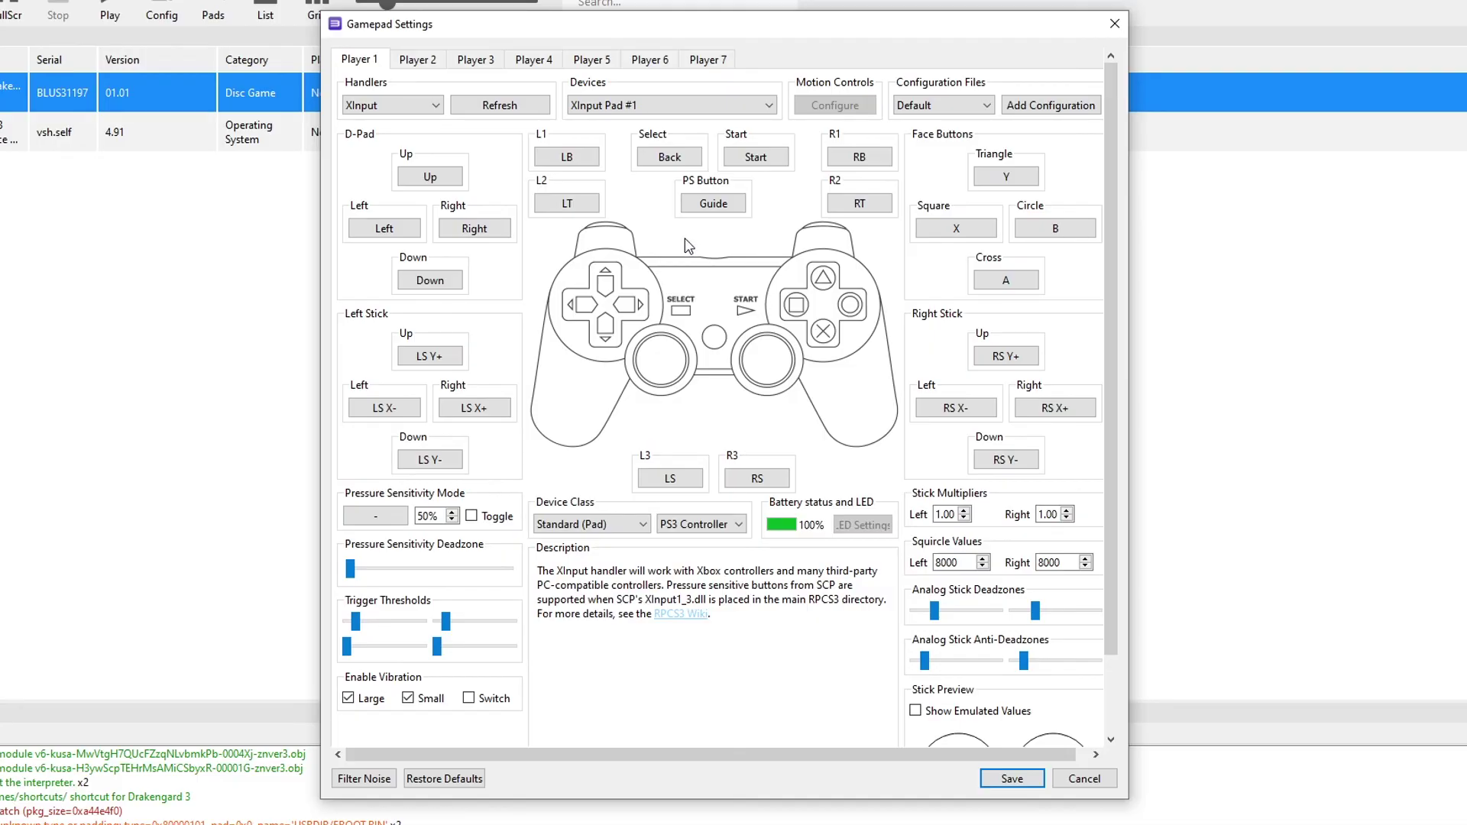
click(396, 102)
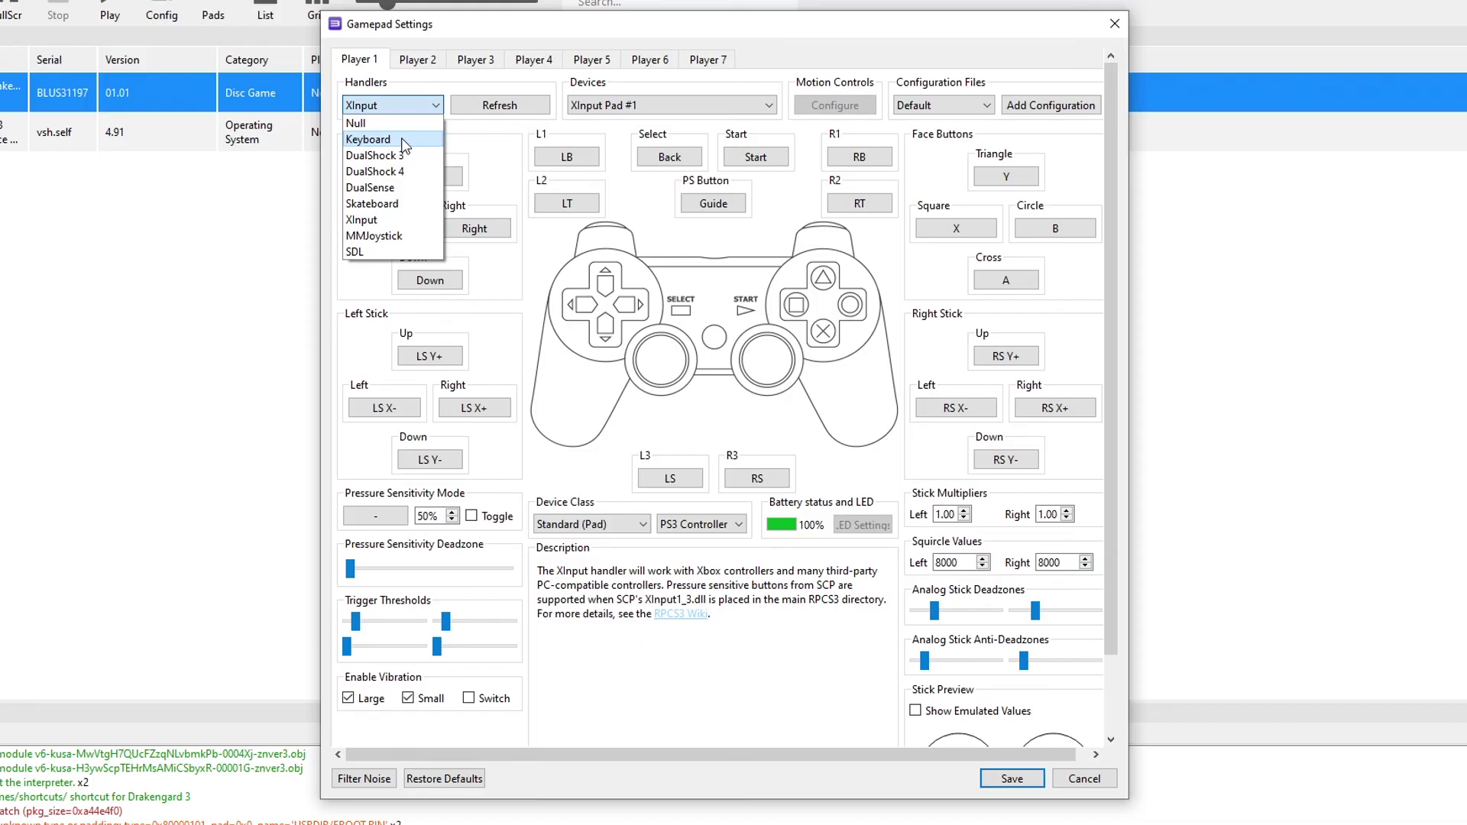
click(396, 107)
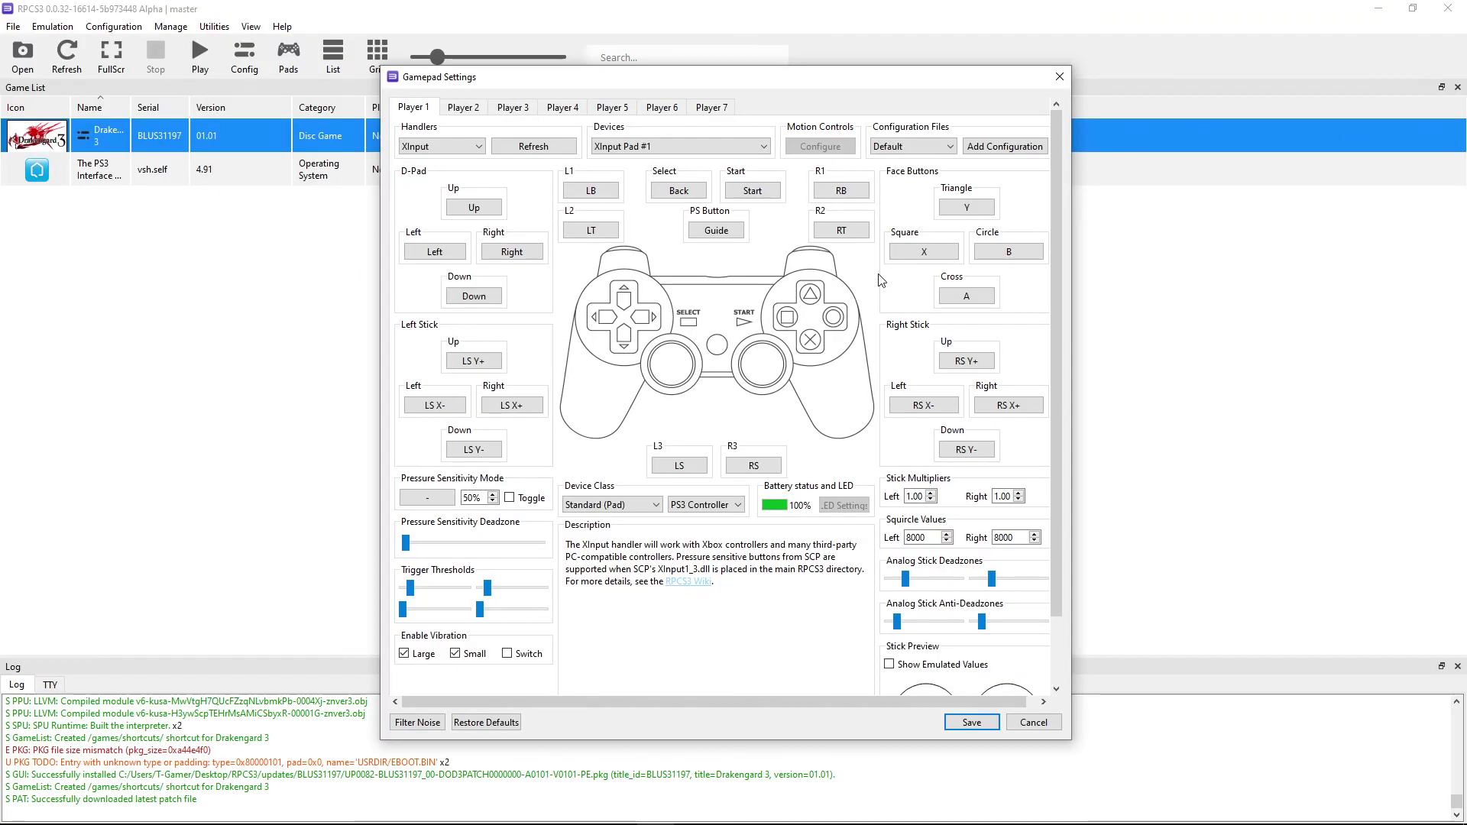
click(972, 722)
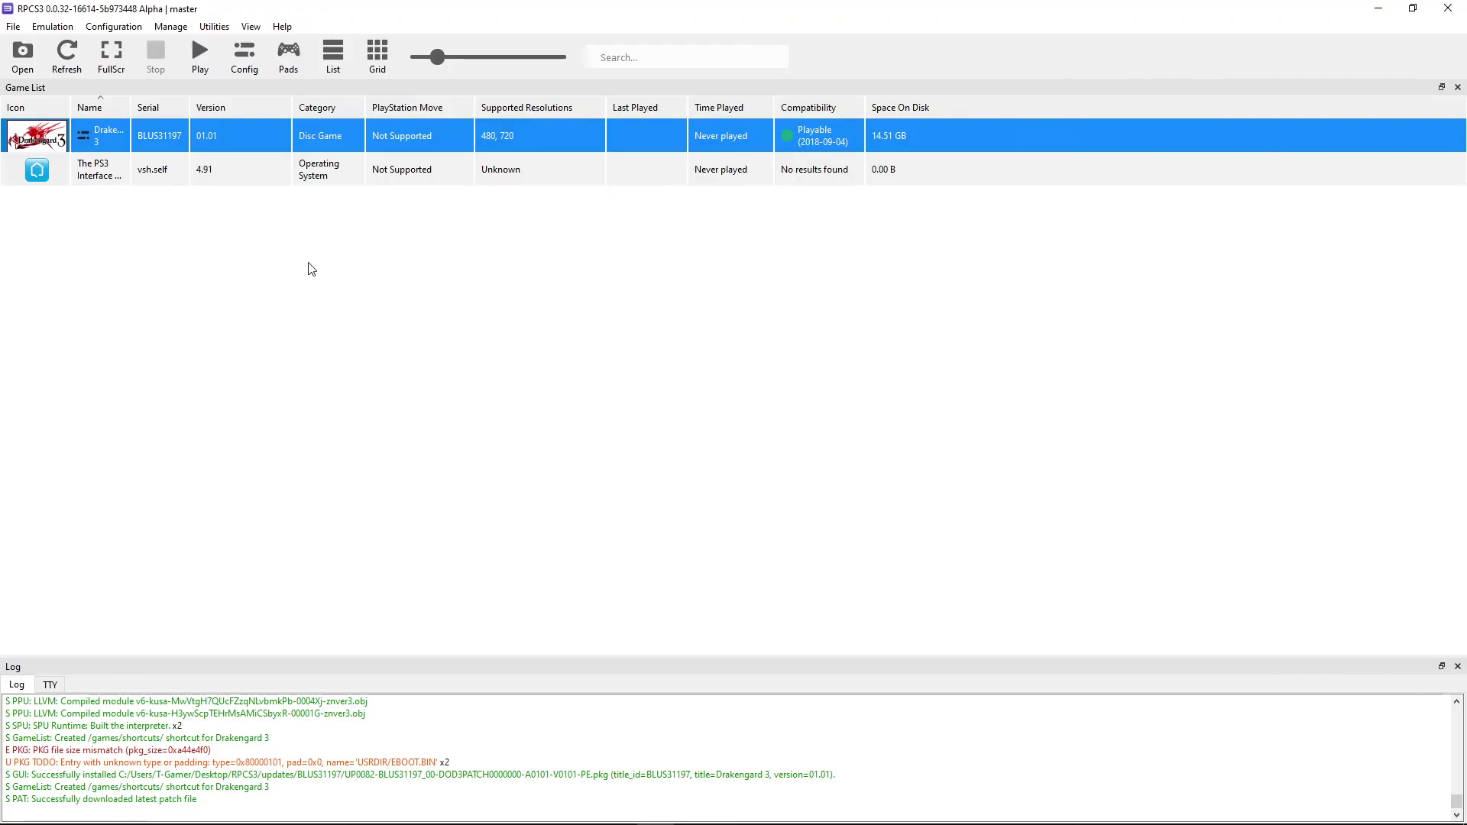
Boot Drakengard 3 from the game list and maximize its game window.
double_click(121, 136)
click(1169, 125)
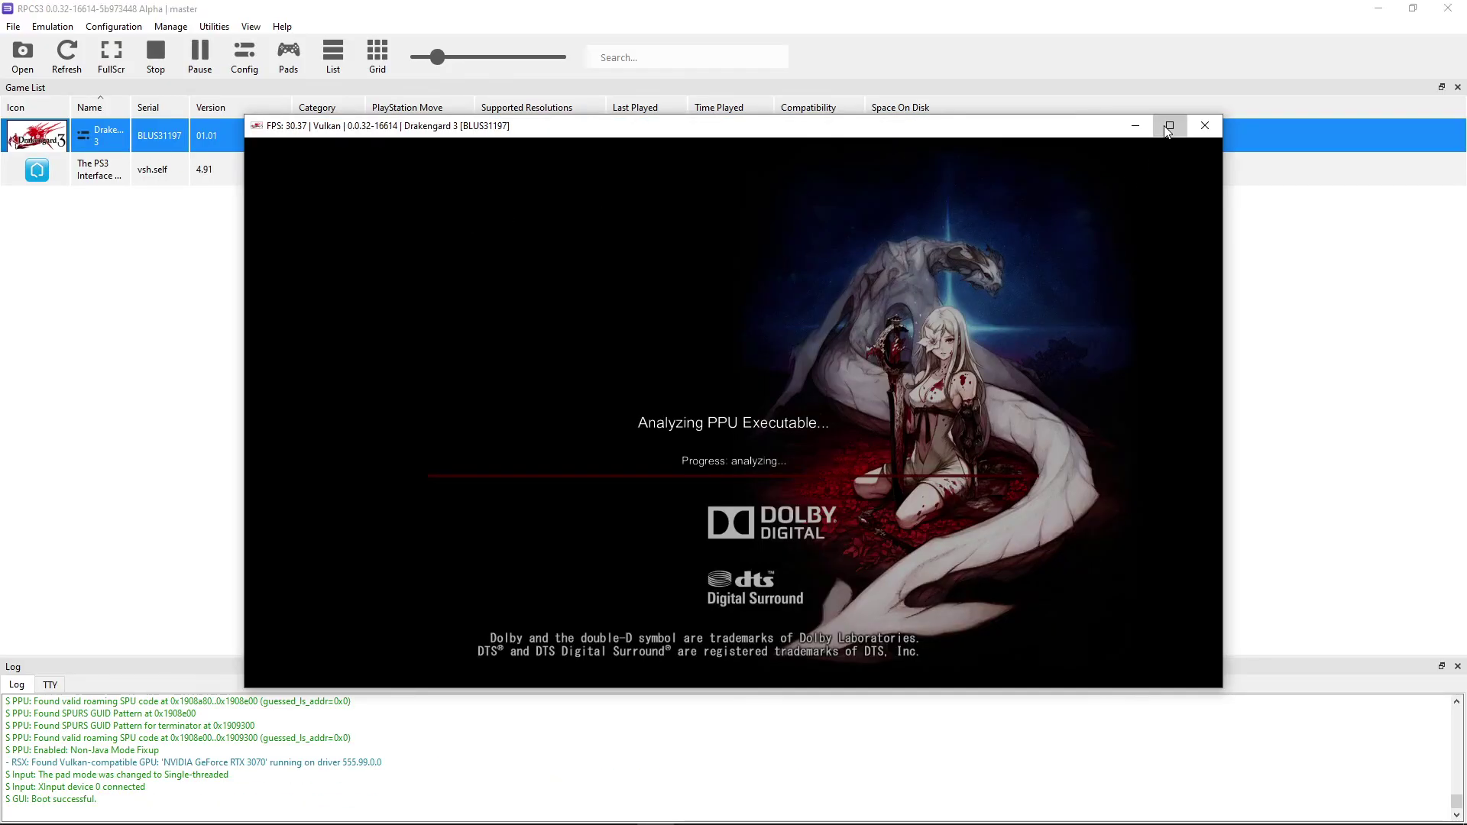